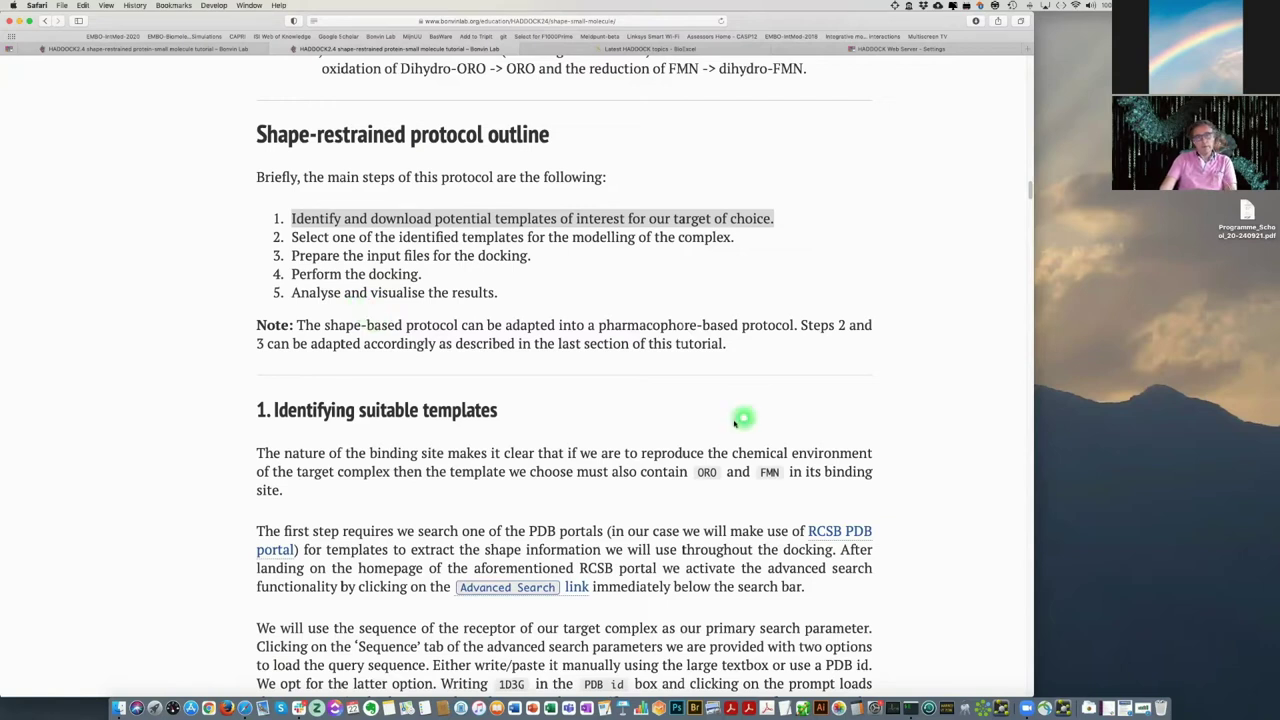
# Open the RCSB PDB Advanced Search page in a new tab from the tutorial's section on identifying suitable templates.
pyautogui.scroll(-5, 735, 422)
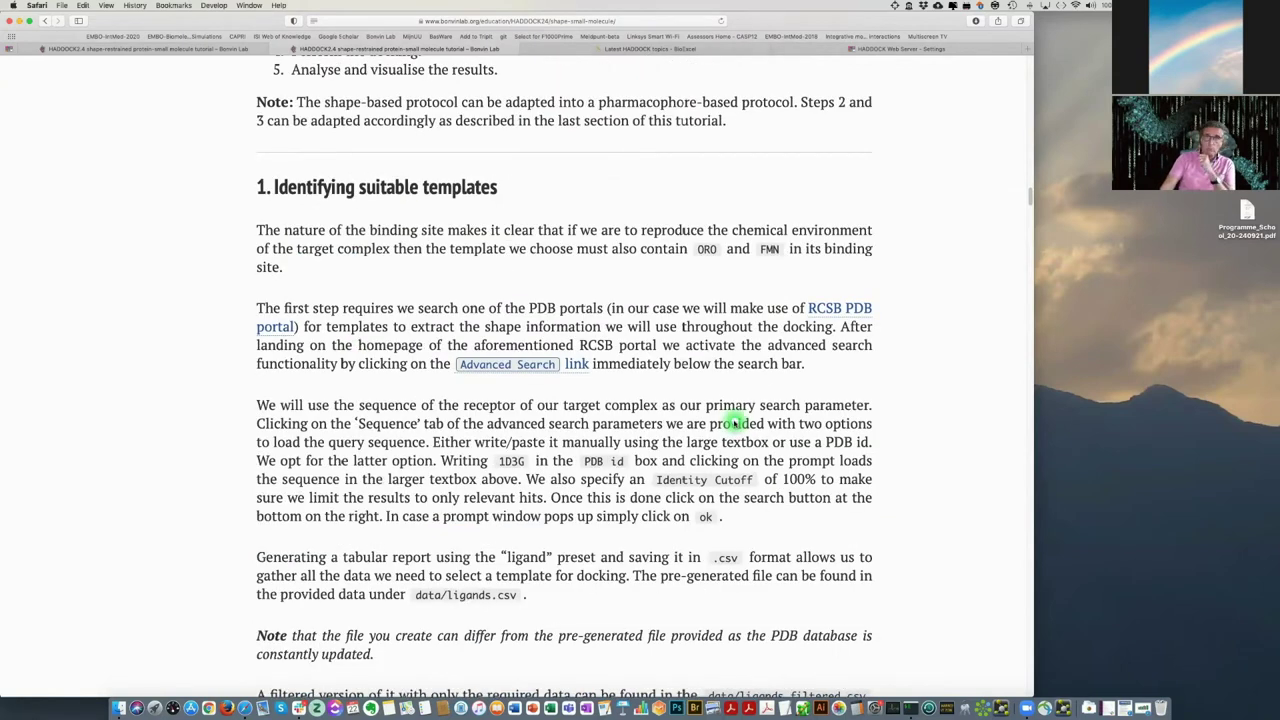
pyautogui.scroll(-2, 735, 422)
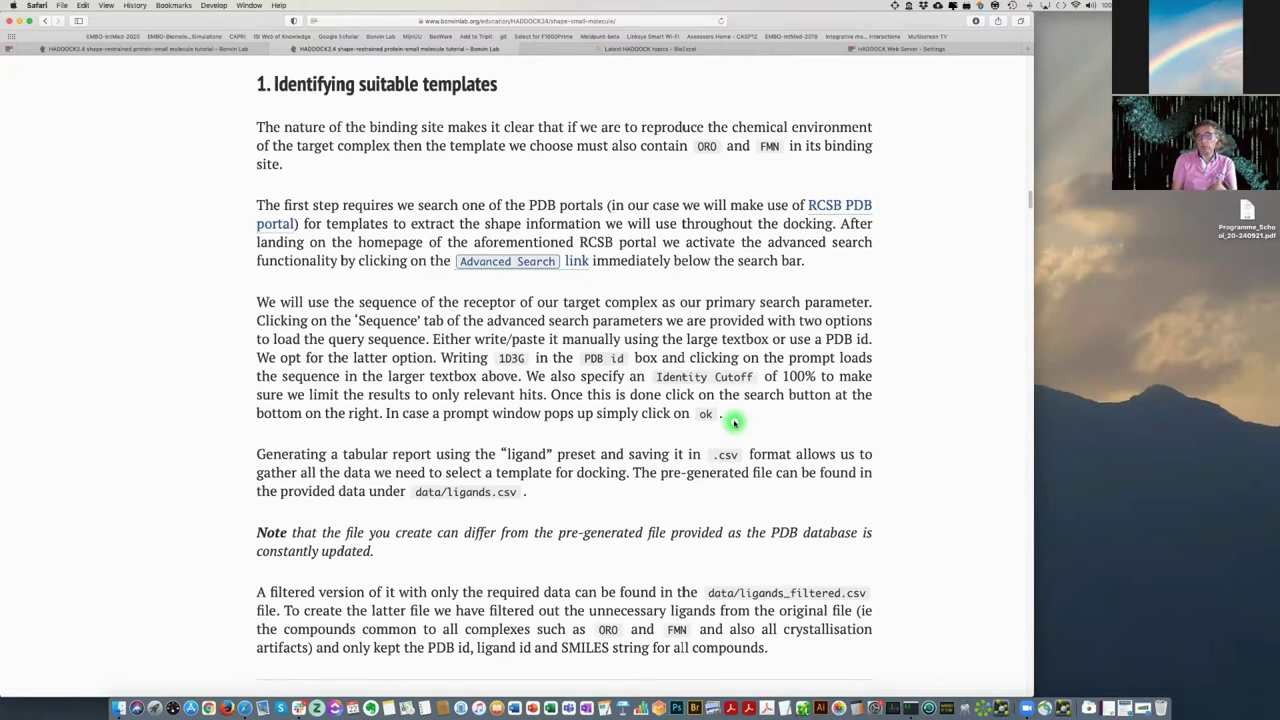
pyautogui.keyDown('super'); pyautogui.click(842, 205); pyautogui.keyUp('super')
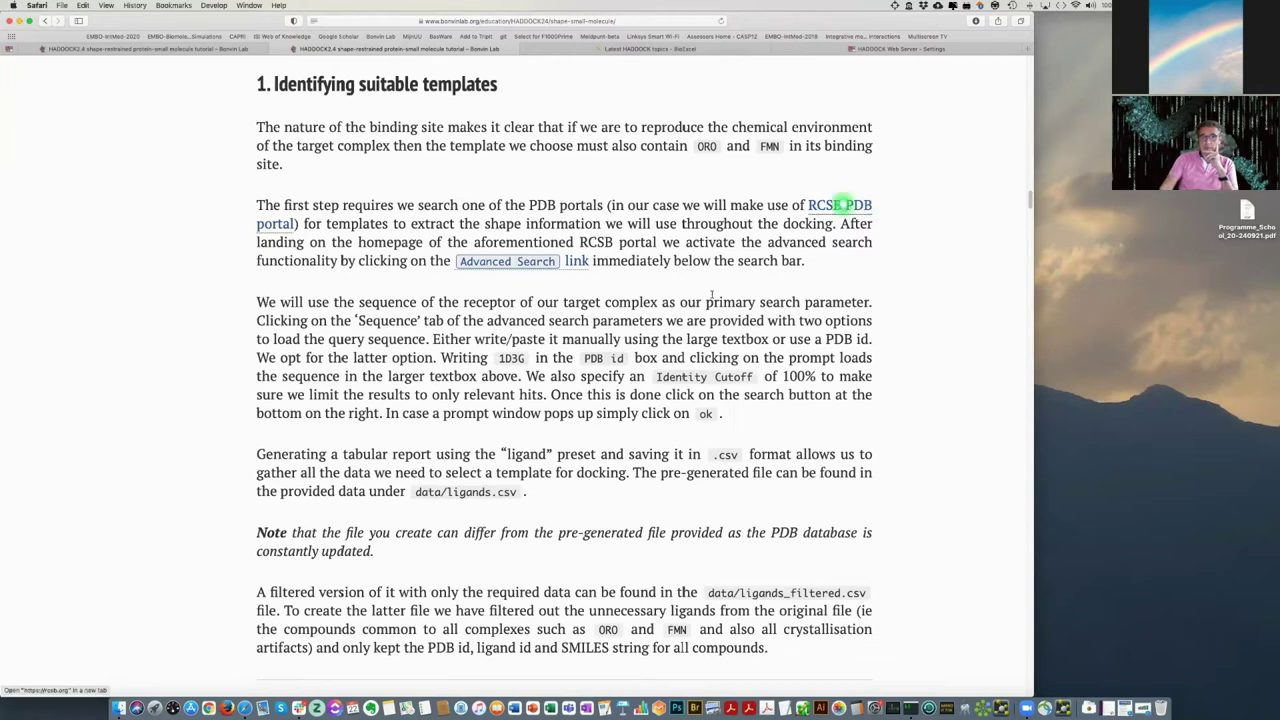
pyautogui.keyDown('super'); pyautogui.click(492, 264); pyautogui.keyUp('super')
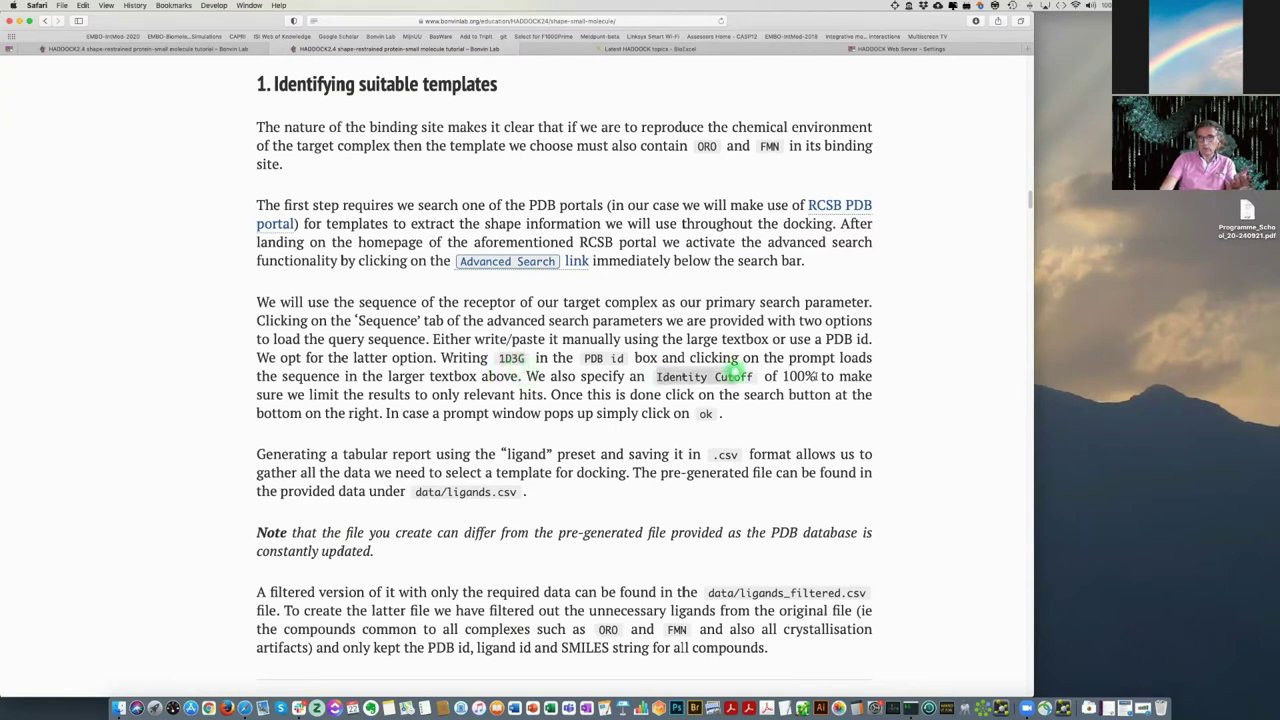
pyautogui.moveTo(815, 376); pyautogui.dragTo(660, 377)
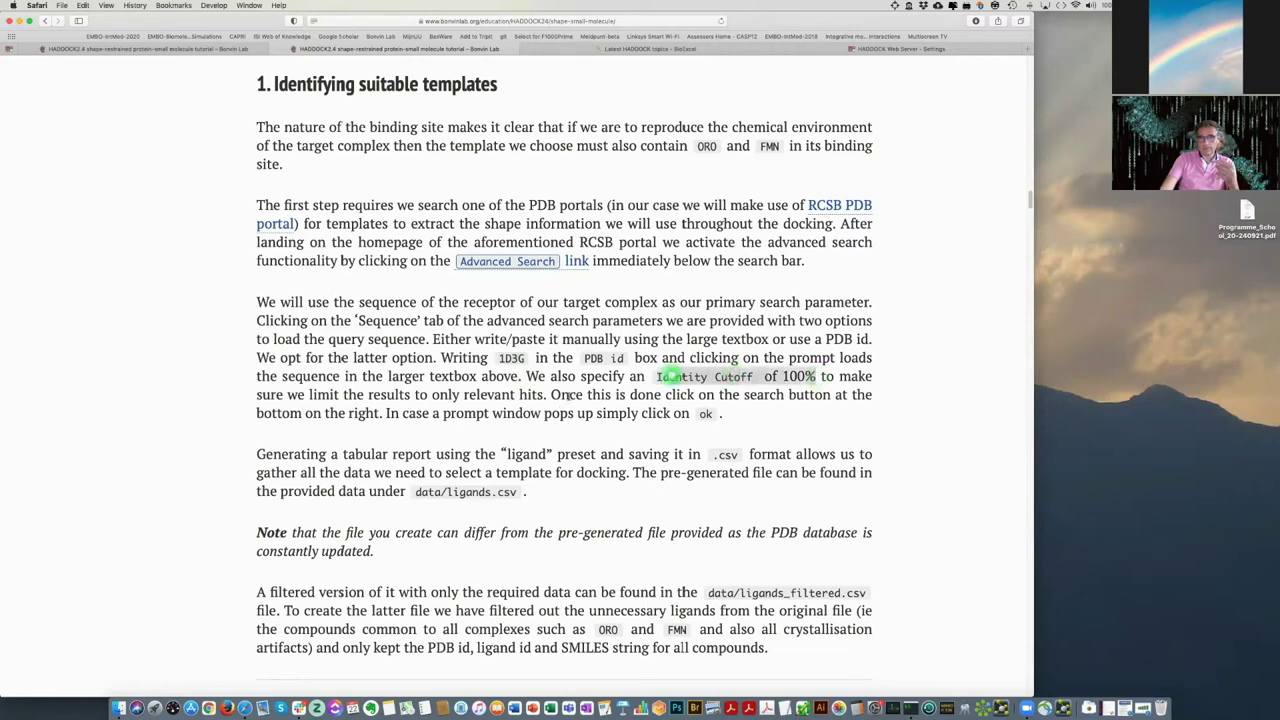
pyautogui.click(525, 262)
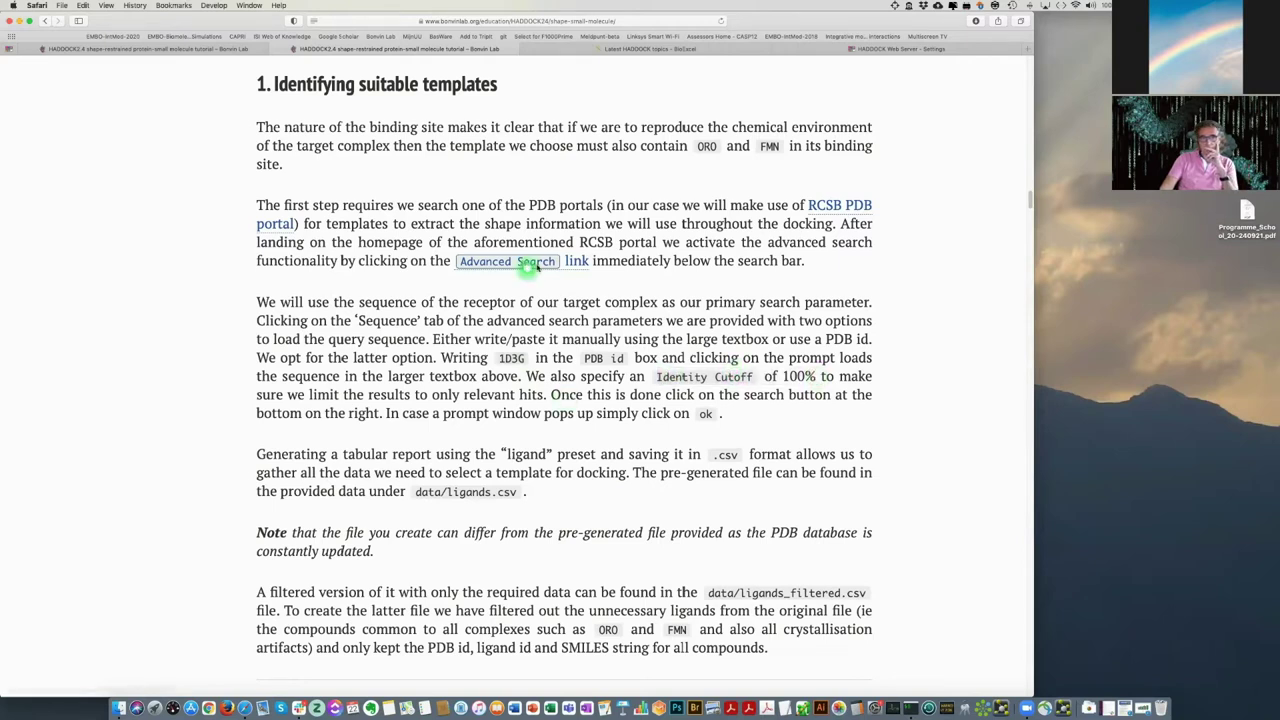
pyautogui.rightClick(524, 262)
pyautogui.click(650, 272)
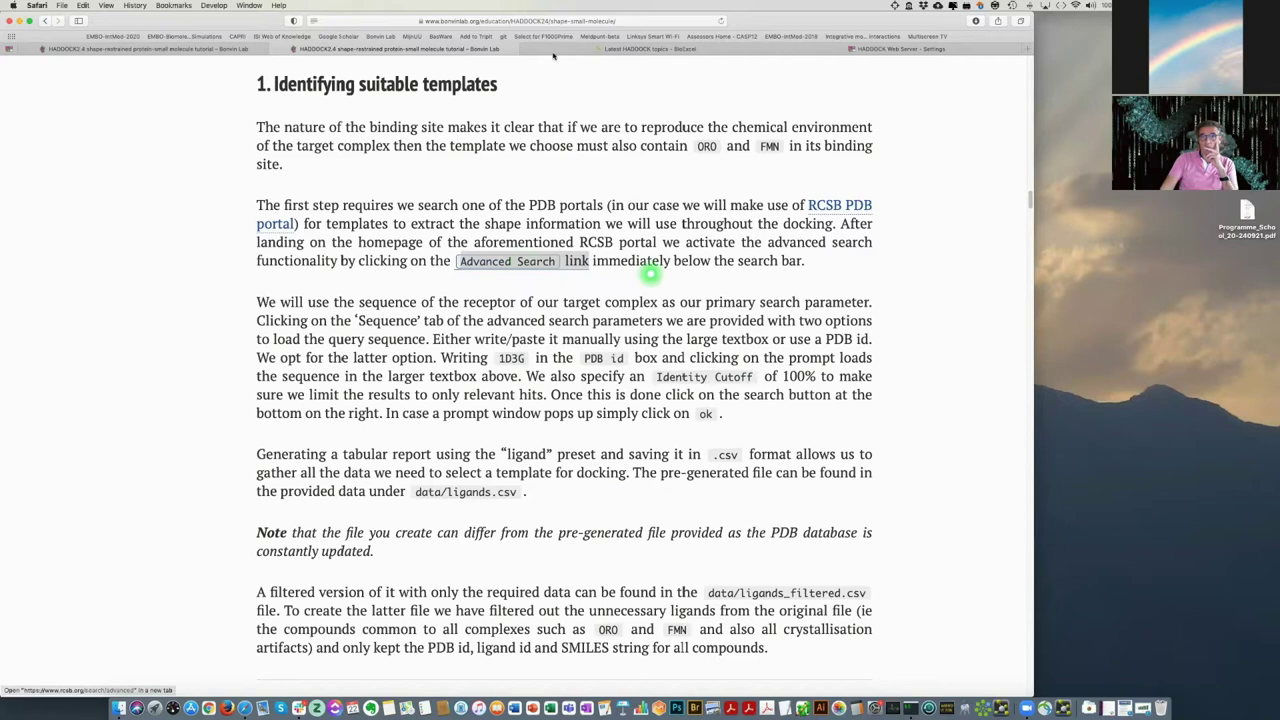
pyautogui.hotkey('ctrl', 'Tab')
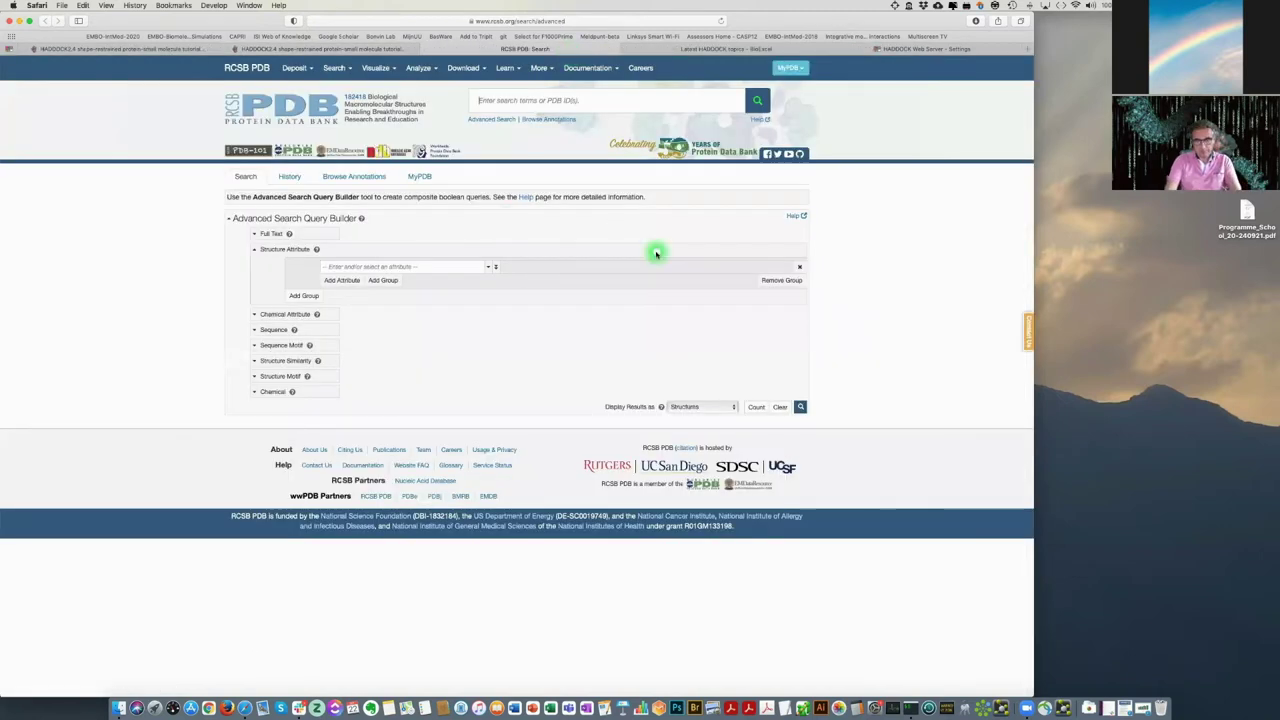
# Expand the Sequence criteria in the Advanced Search Query Builder and enter 1D3G as the PDB ID.
pyautogui.press('super+plus')
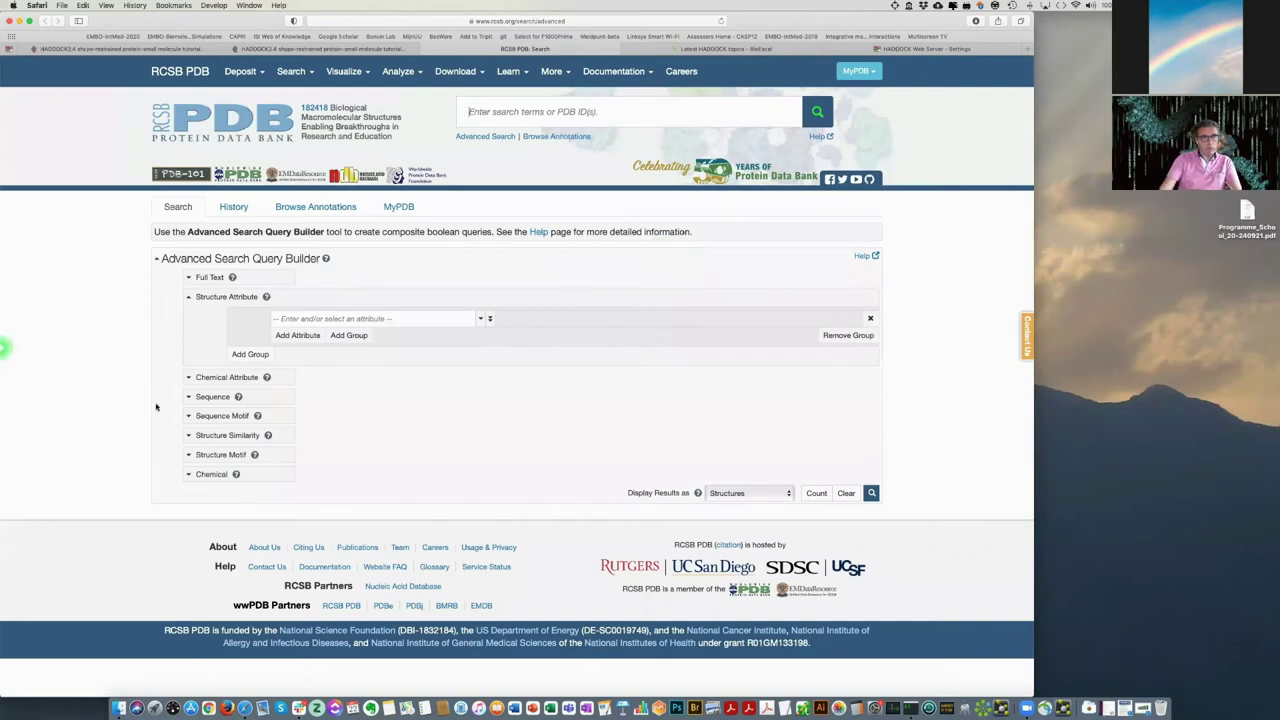
pyautogui.click(189, 398)
pyautogui.click(242, 441)
pyautogui.write('1D')
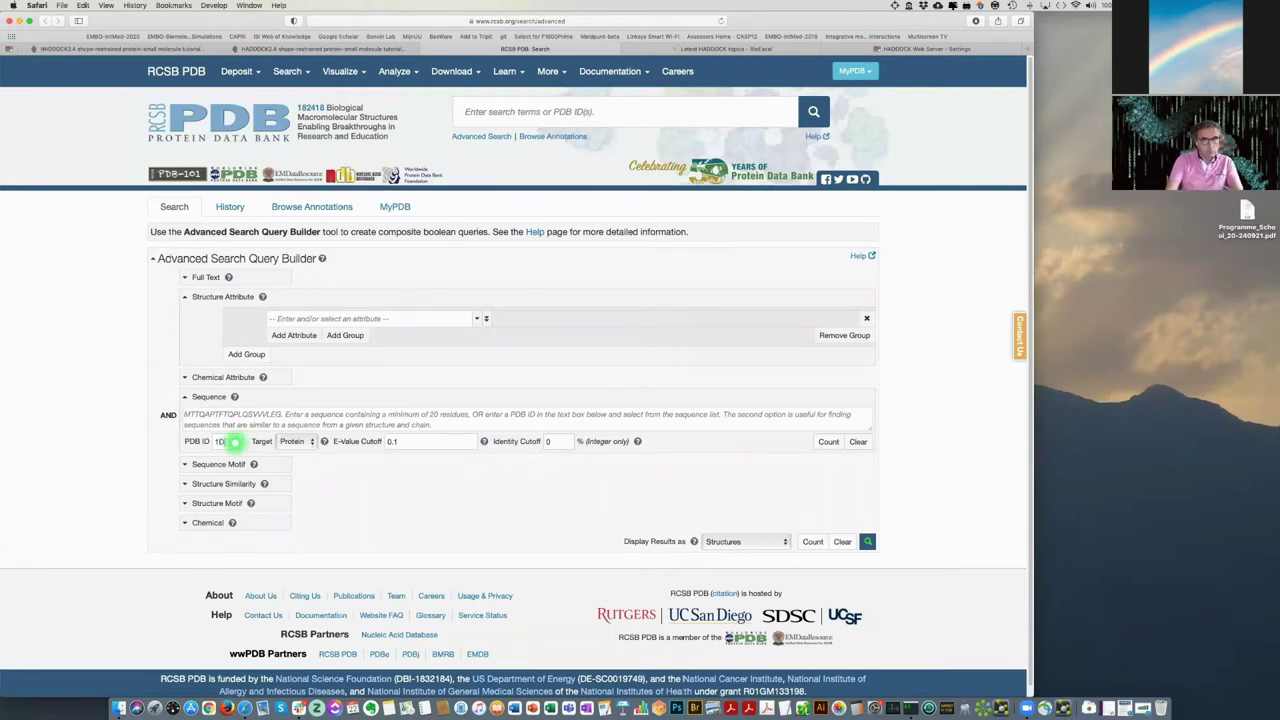
pyautogui.write('EG')
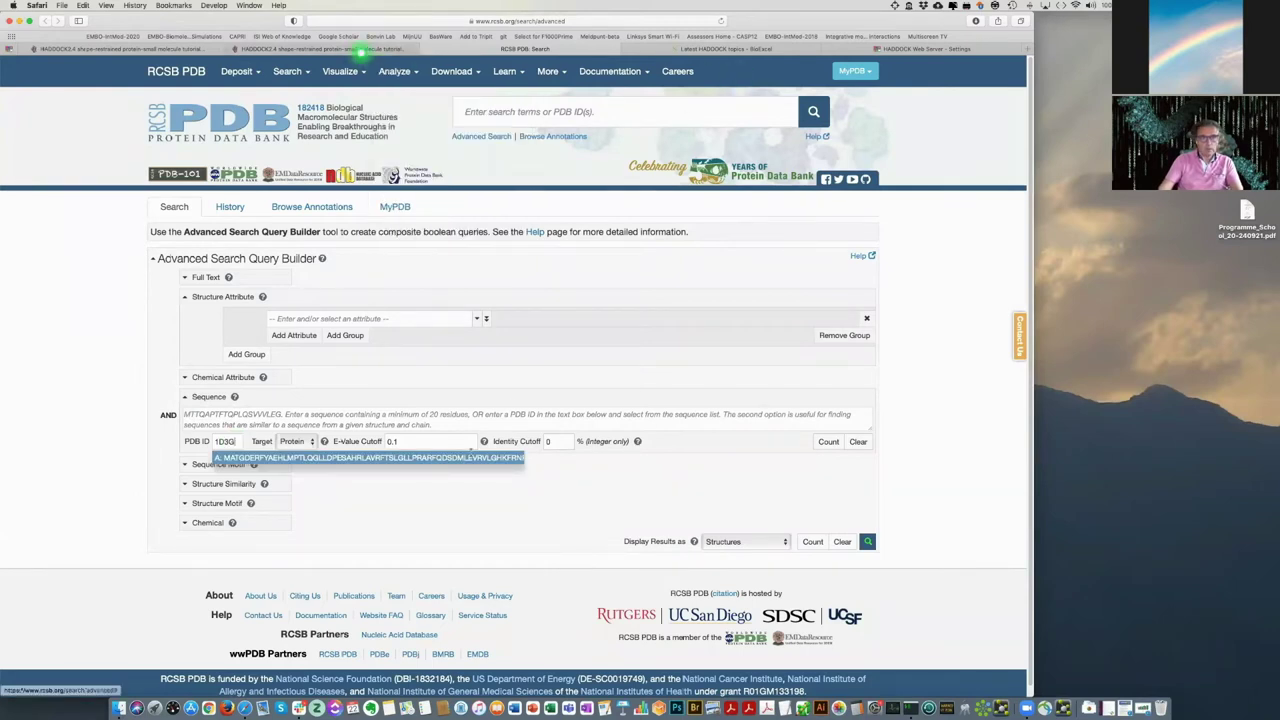
# Check the tutorial's search settings, set the sequence Identity Cutoff to 100%, and try to run the search.
pyautogui.click(358, 49)
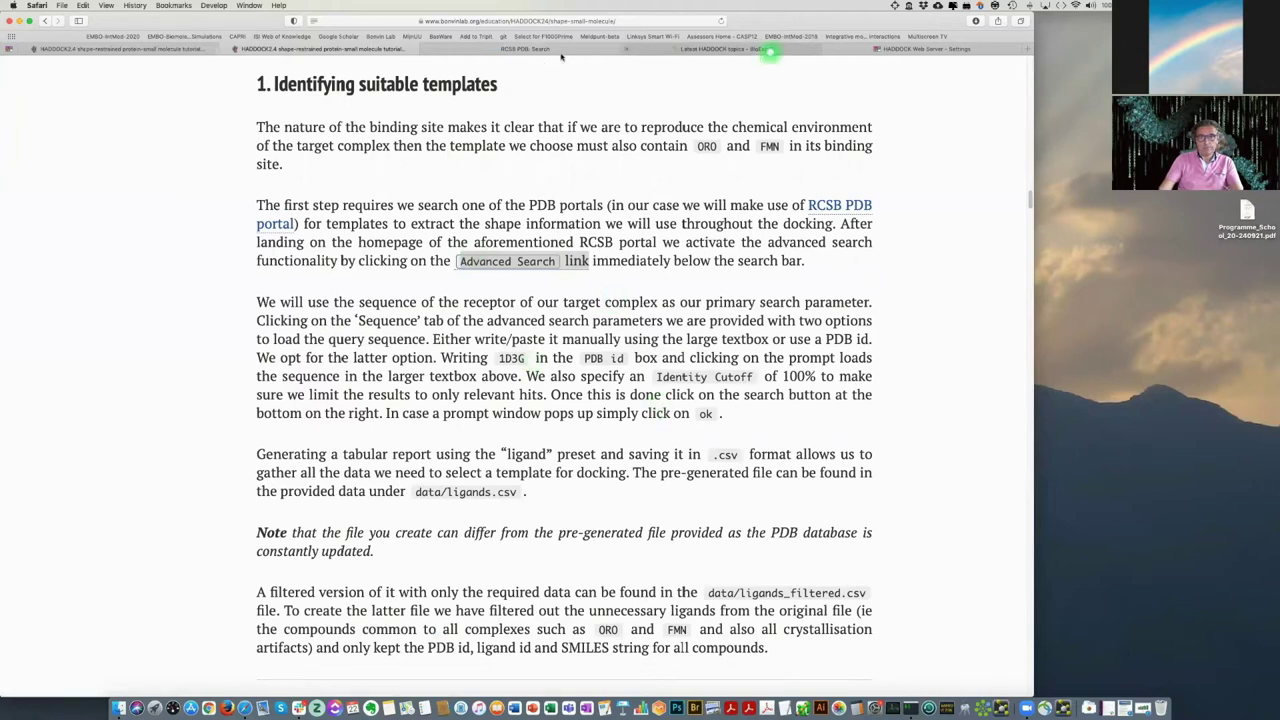
pyautogui.hotkey('ctrl', 'Tab')
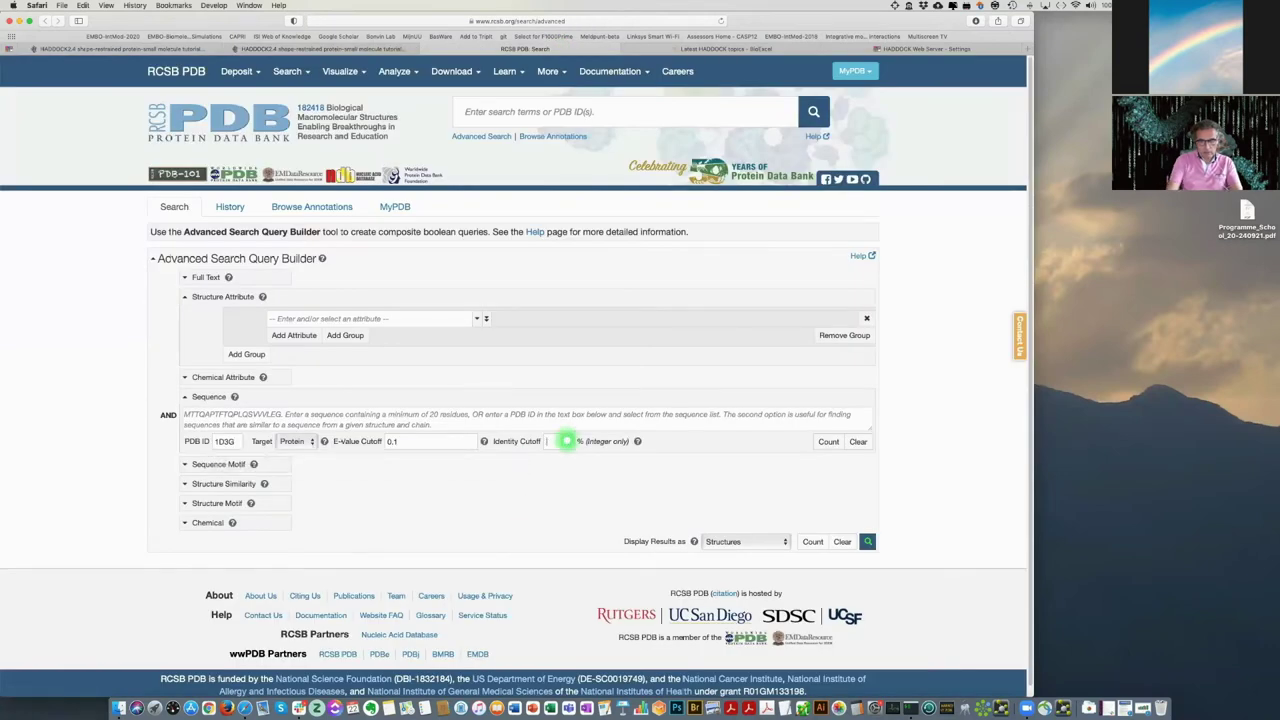
pyautogui.click(566, 441)
pyautogui.write('100')
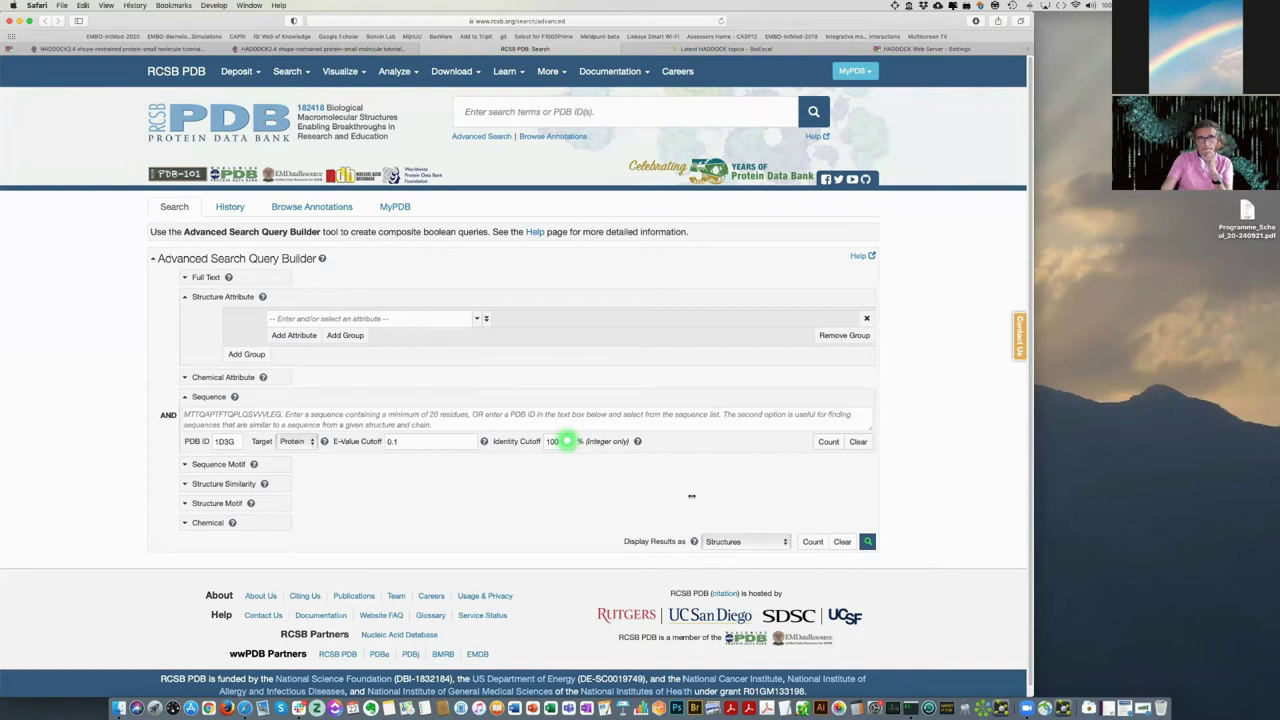
pyautogui.click(867, 541)
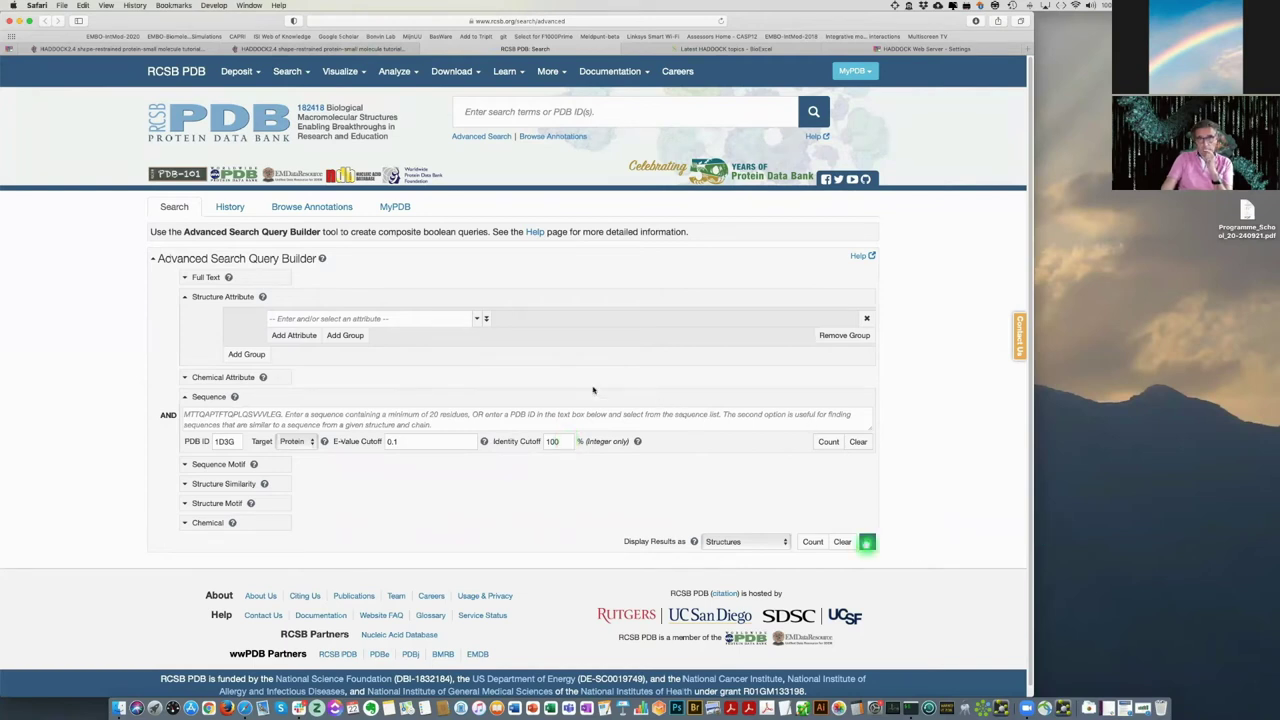
pyautogui.click(607, 381)
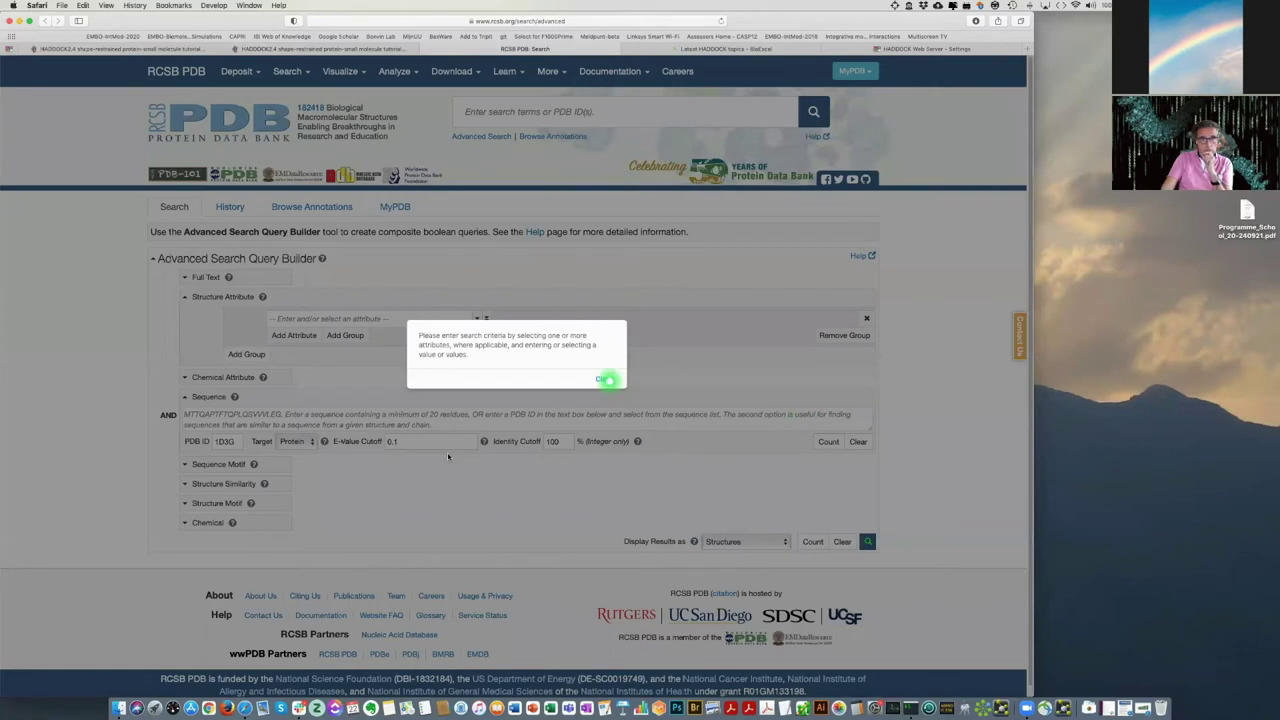
# Load the chain A sequence of 1D3G into the sequence query, keeping Protein as the target.
pyautogui.click(254, 441)
pyautogui.click(308, 443)
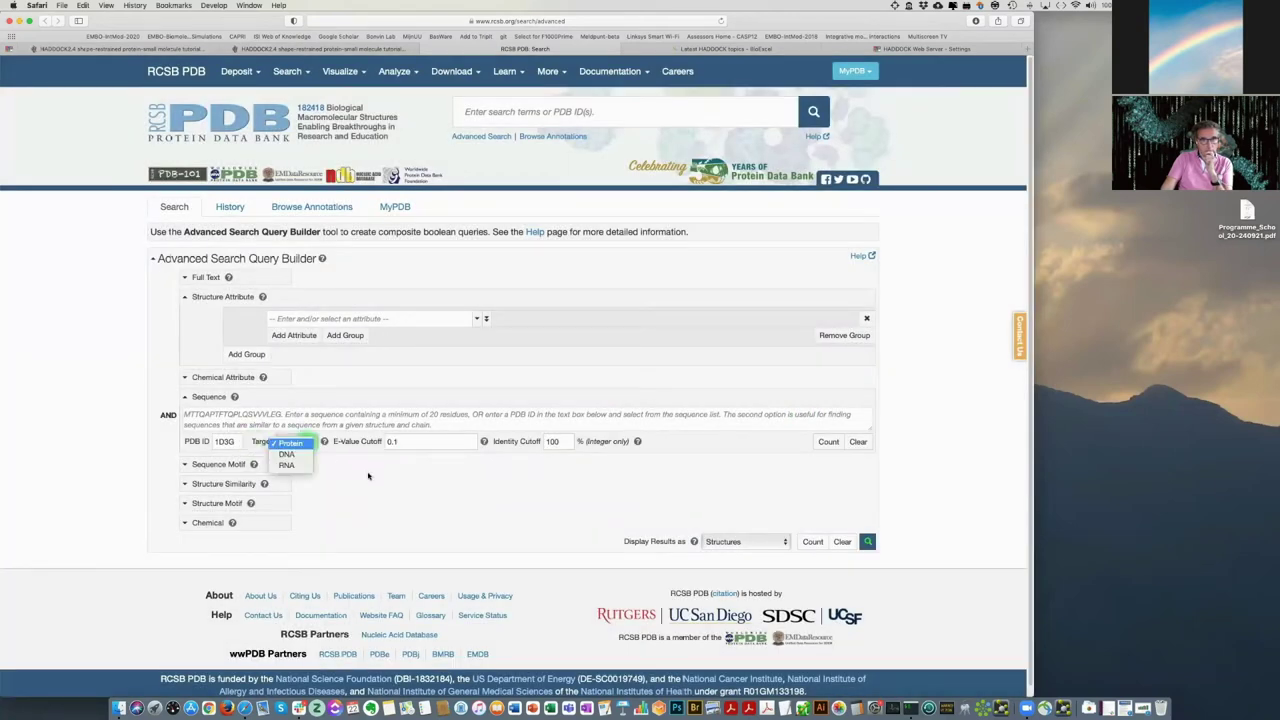
pyautogui.click(367, 465)
pyautogui.click(322, 464)
pyautogui.click(220, 443)
pyautogui.click(828, 448)
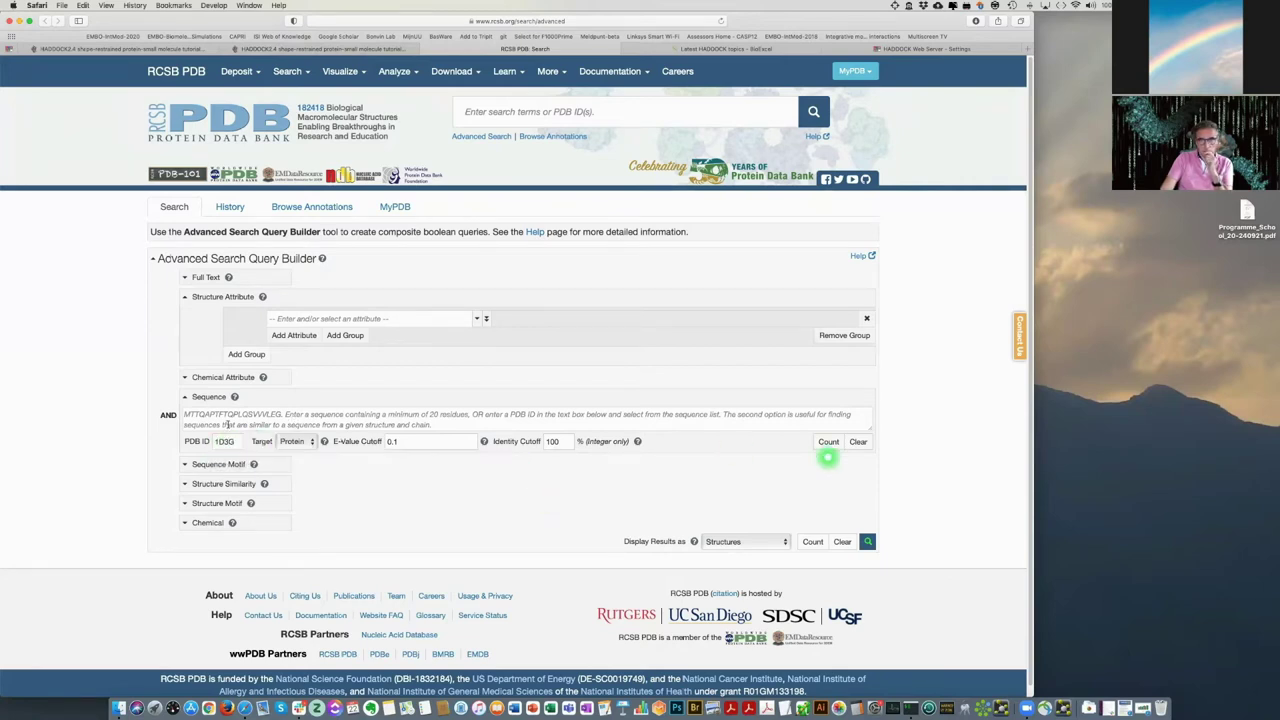
pyautogui.click(208, 448)
pyautogui.click(228, 447)
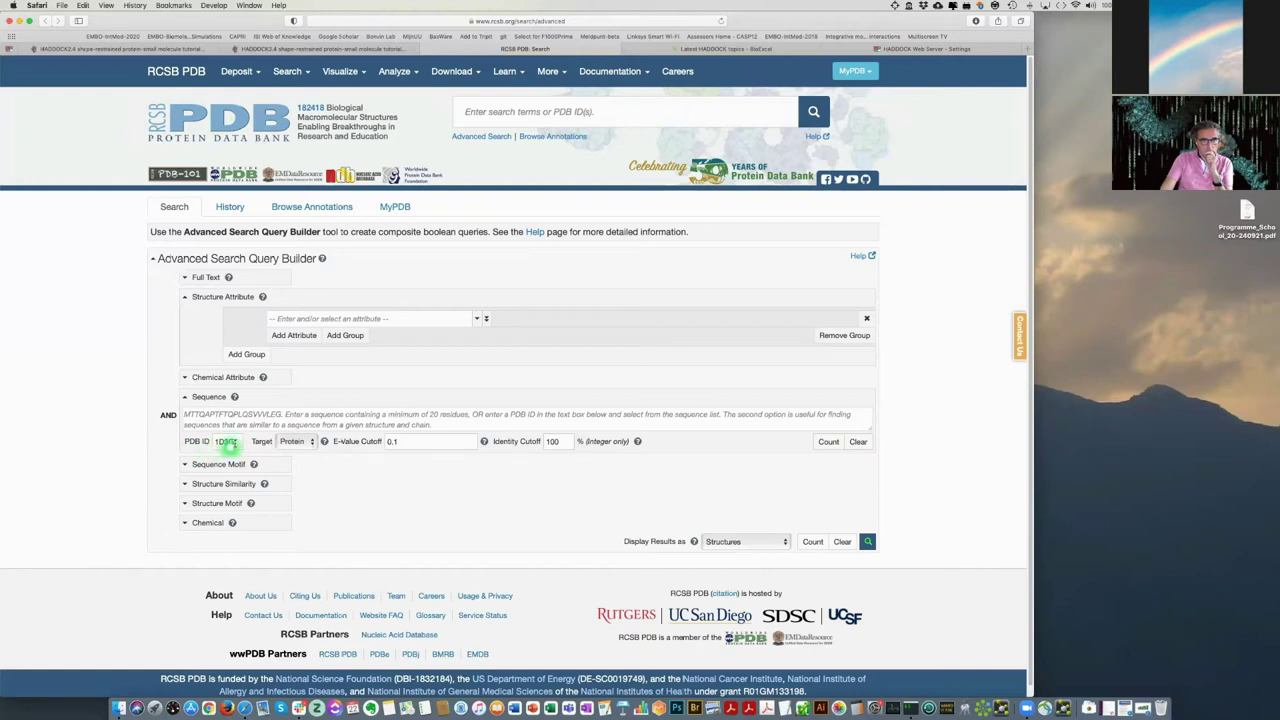
pyautogui.click(290, 457)
pyautogui.click(270, 415)
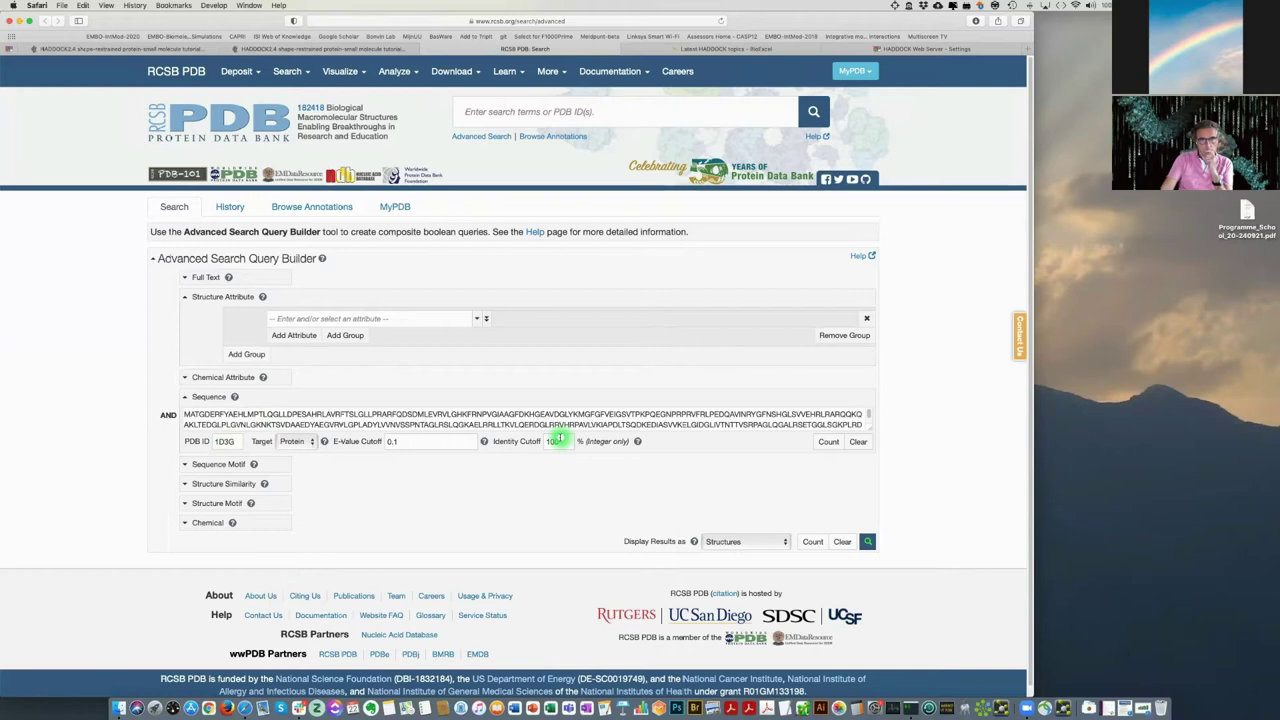
# Run the sequence search with results displayed as Structures and look through the matching entries and their unique ligands.
pyautogui.click(868, 541)
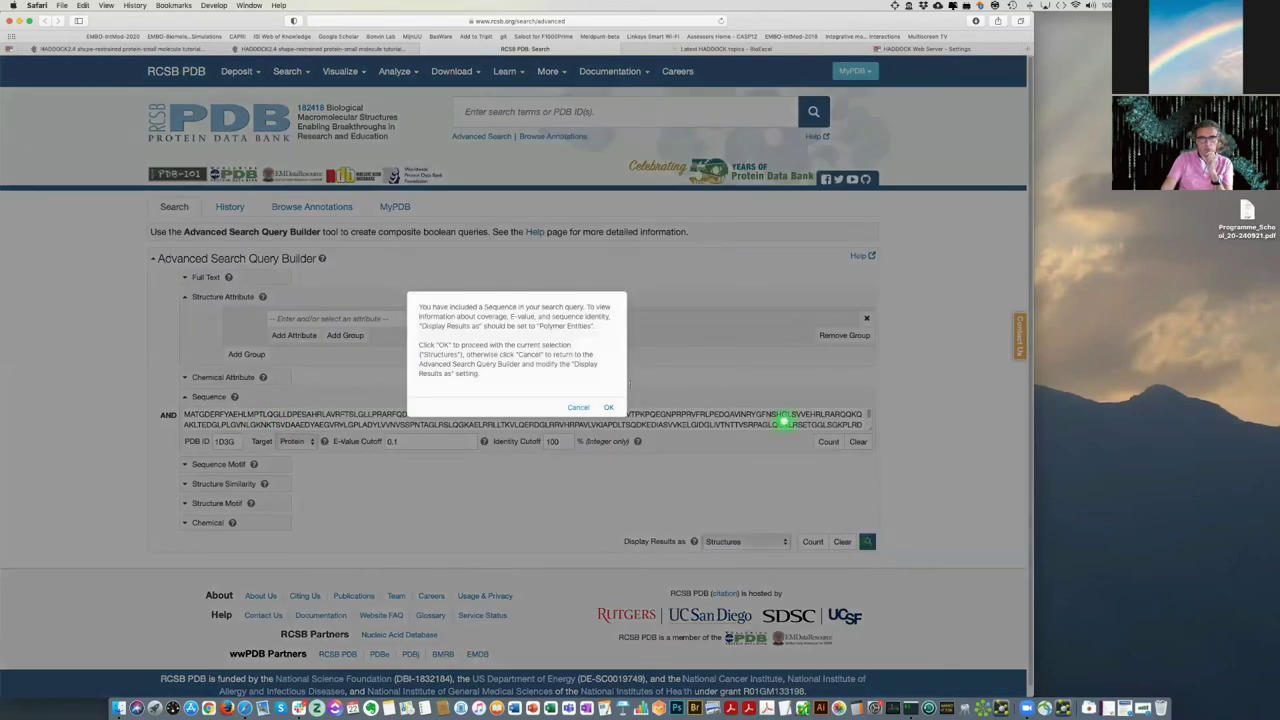
pyautogui.click(608, 407)
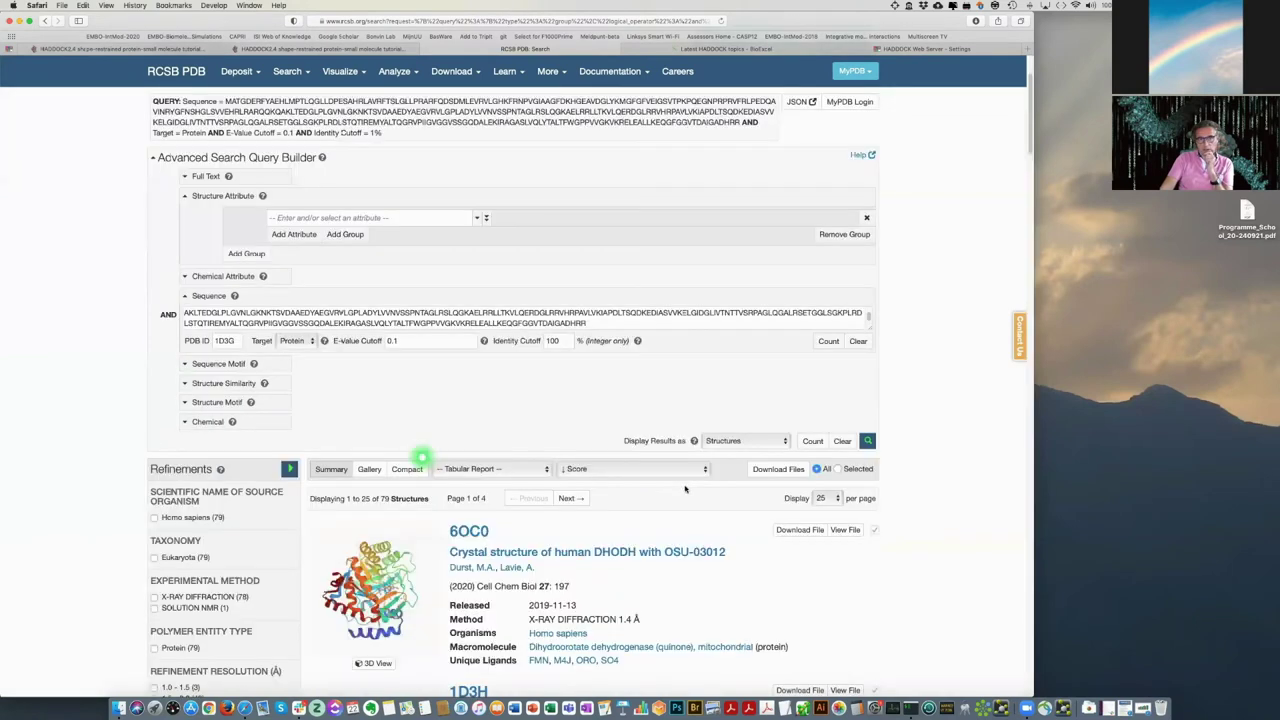
pyautogui.scroll(-4, 693, 470)
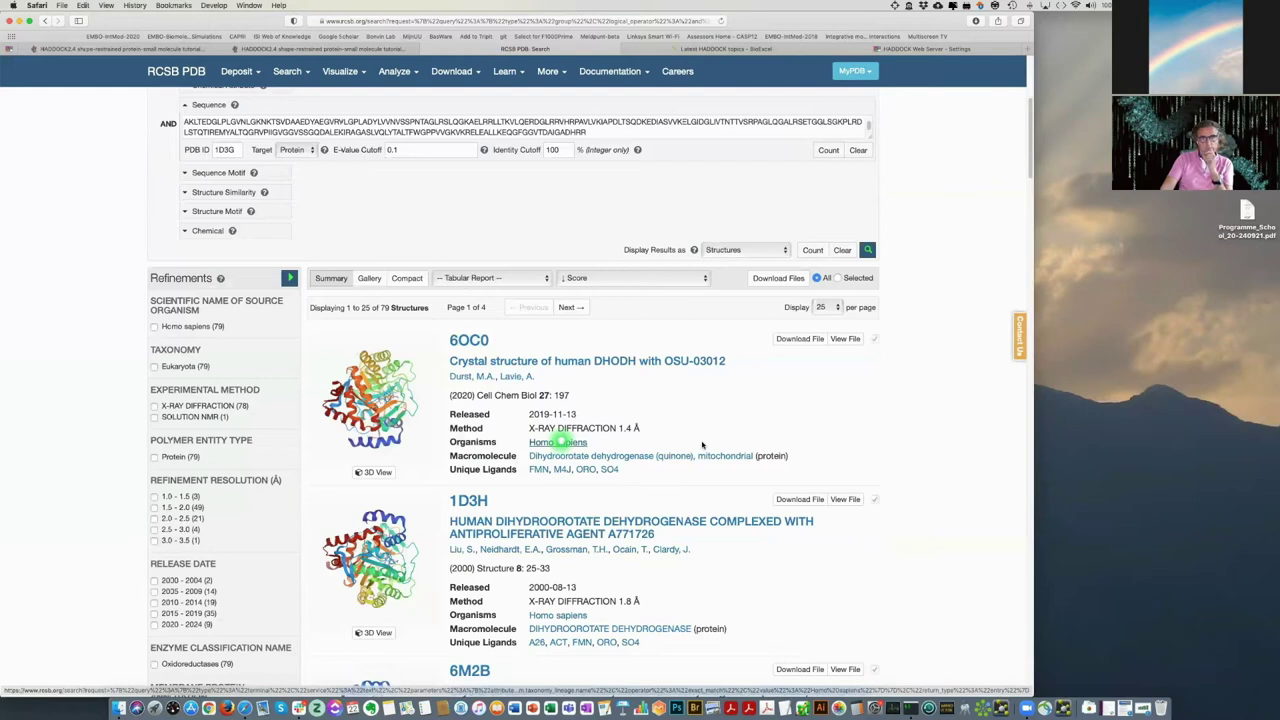
pyautogui.scroll(-7, 702, 447)
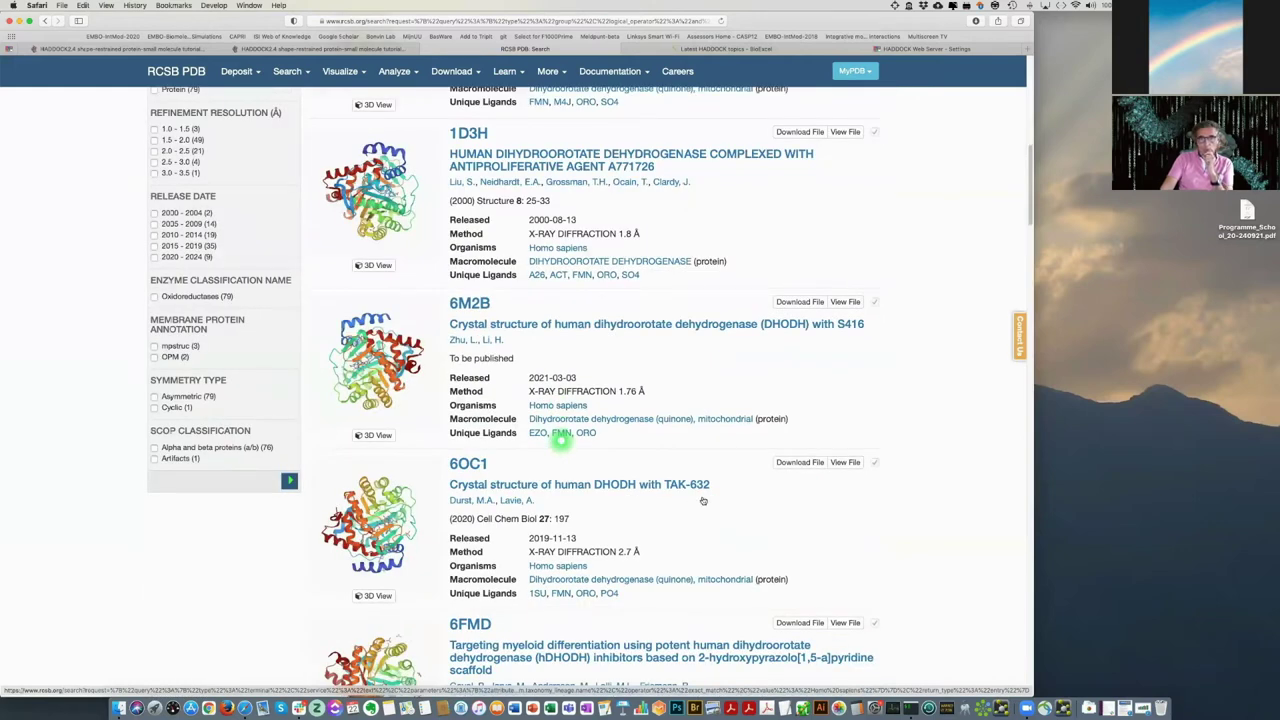
pyautogui.scroll(10, 700, 449)
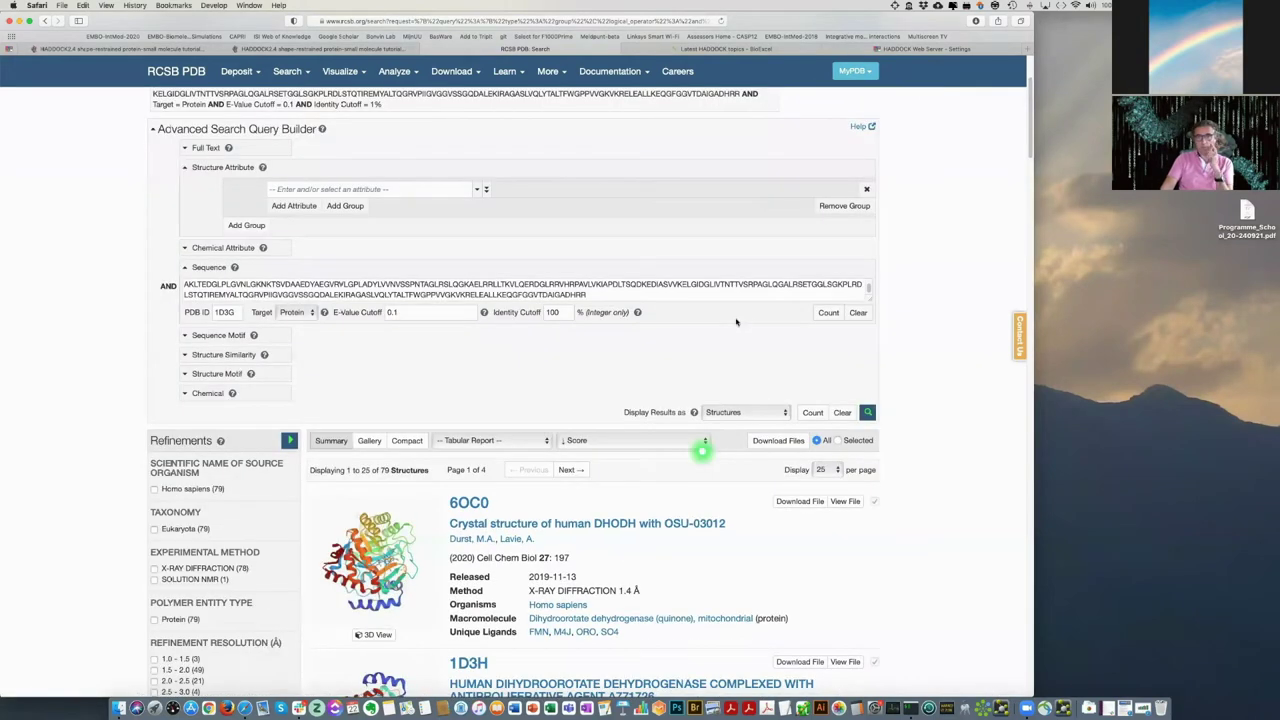
pyautogui.scroll(3, 701, 470)
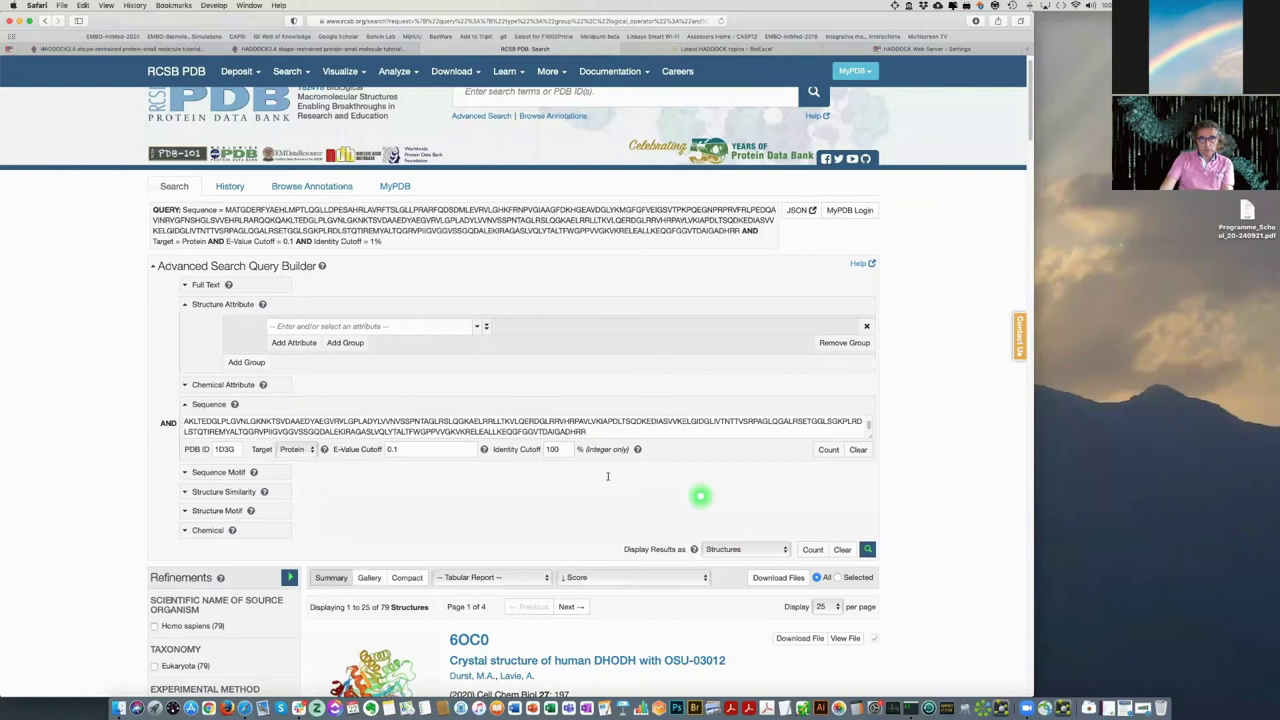
pyautogui.scroll(-7, 607, 476)
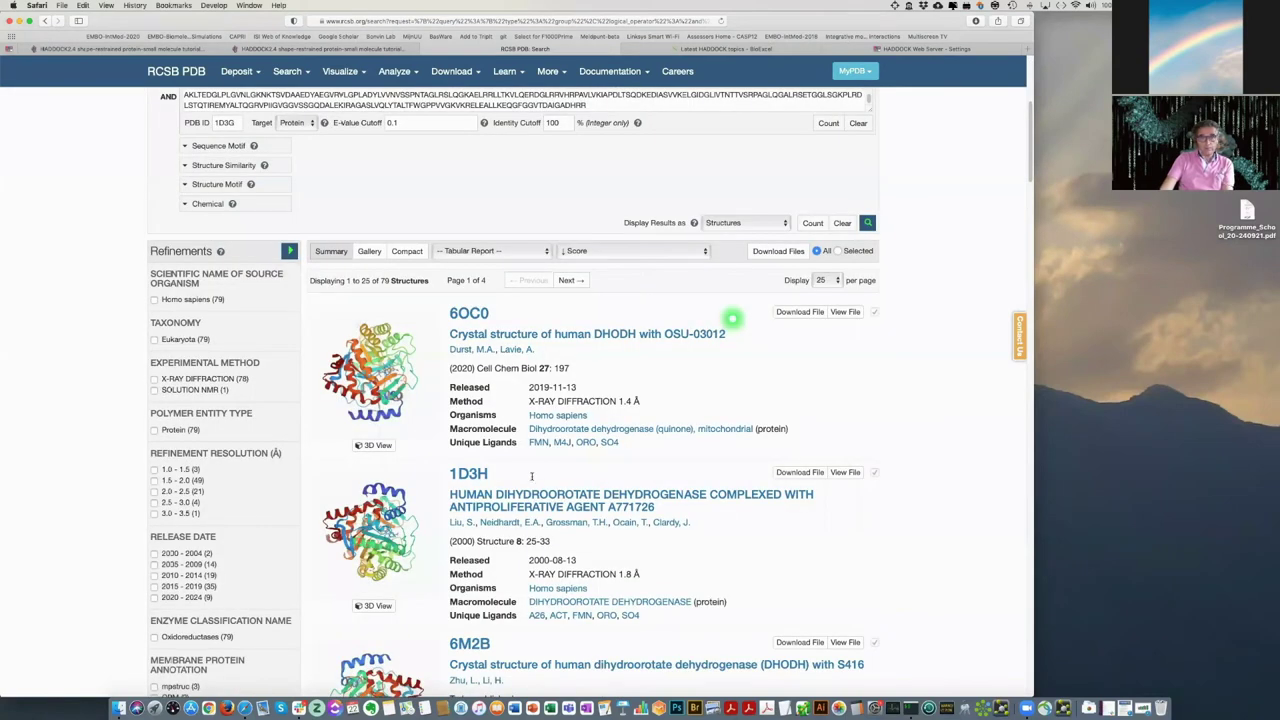
pyautogui.click(500, 70)
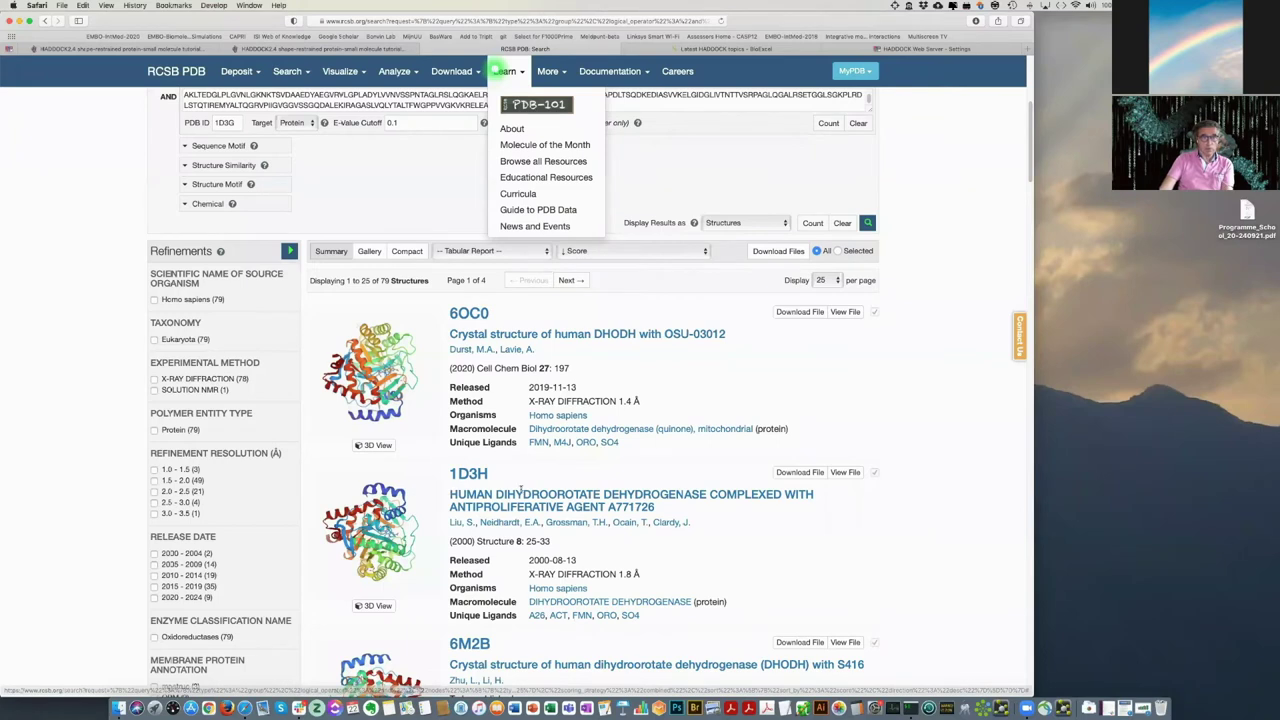
# Switch to the iTerm2 terminal, clear it, and list the contents of the tutorial directory.
pyautogui.hotkey('ctrl', 'shift', 'Tab')
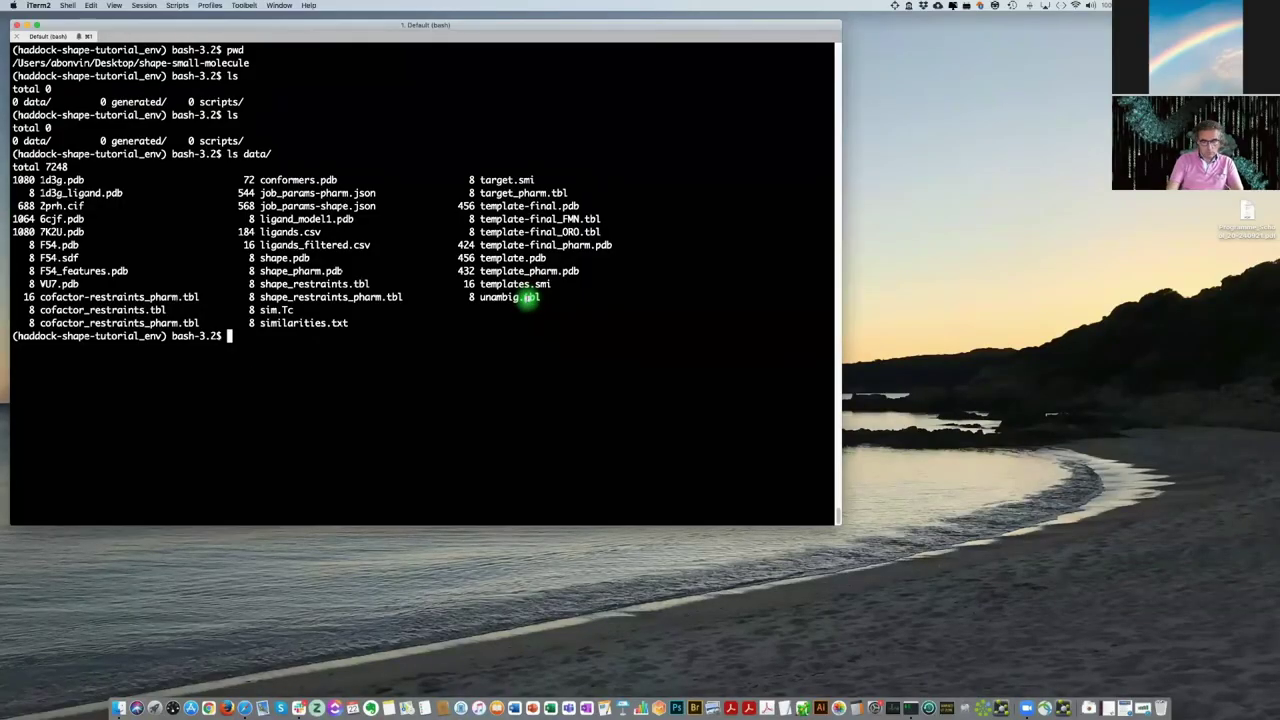
pyautogui.hotkey('ctrl', 'l')
pyautogui.write('ls')
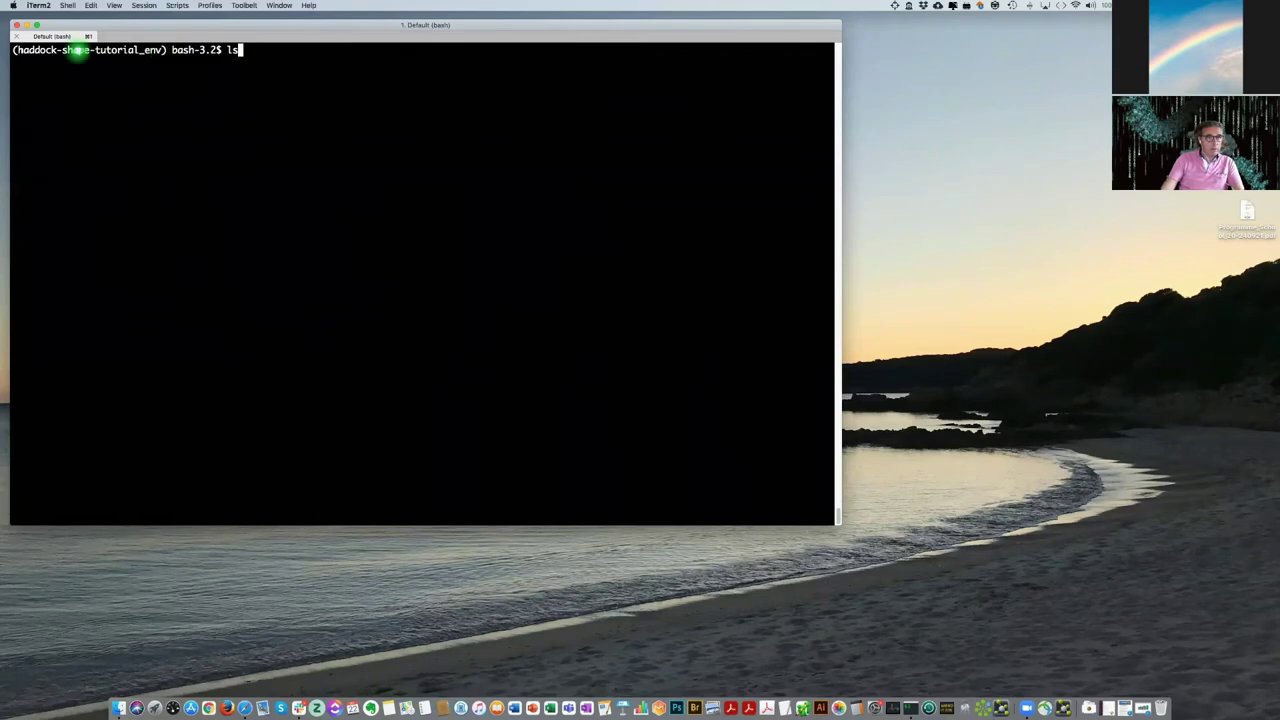
pyautogui.press('Return')
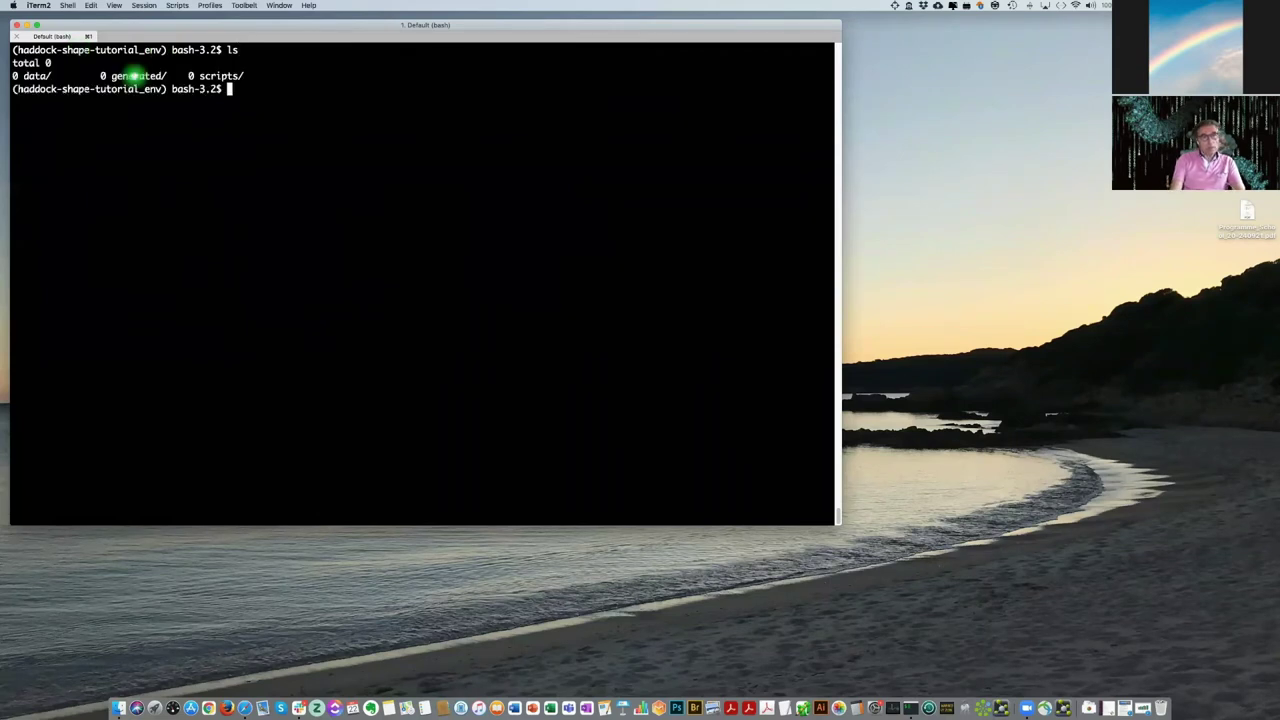
# Display data/ligands.csv with more in an enlarged terminal window, and return to the tutorial in Safari.
pyautogui.write('more data/l')
pyautogui.press('Tab')
pyautogui.write('c')
pyautogui.press('Tab')
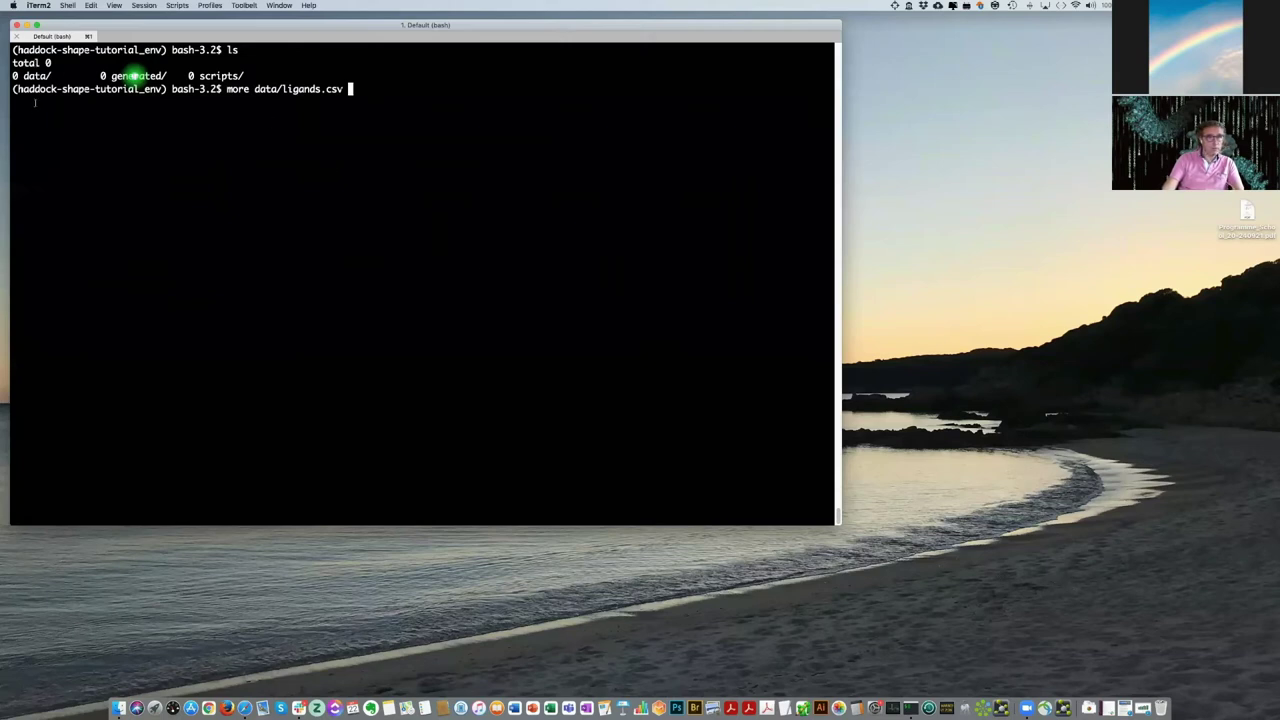
pyautogui.press('Return')
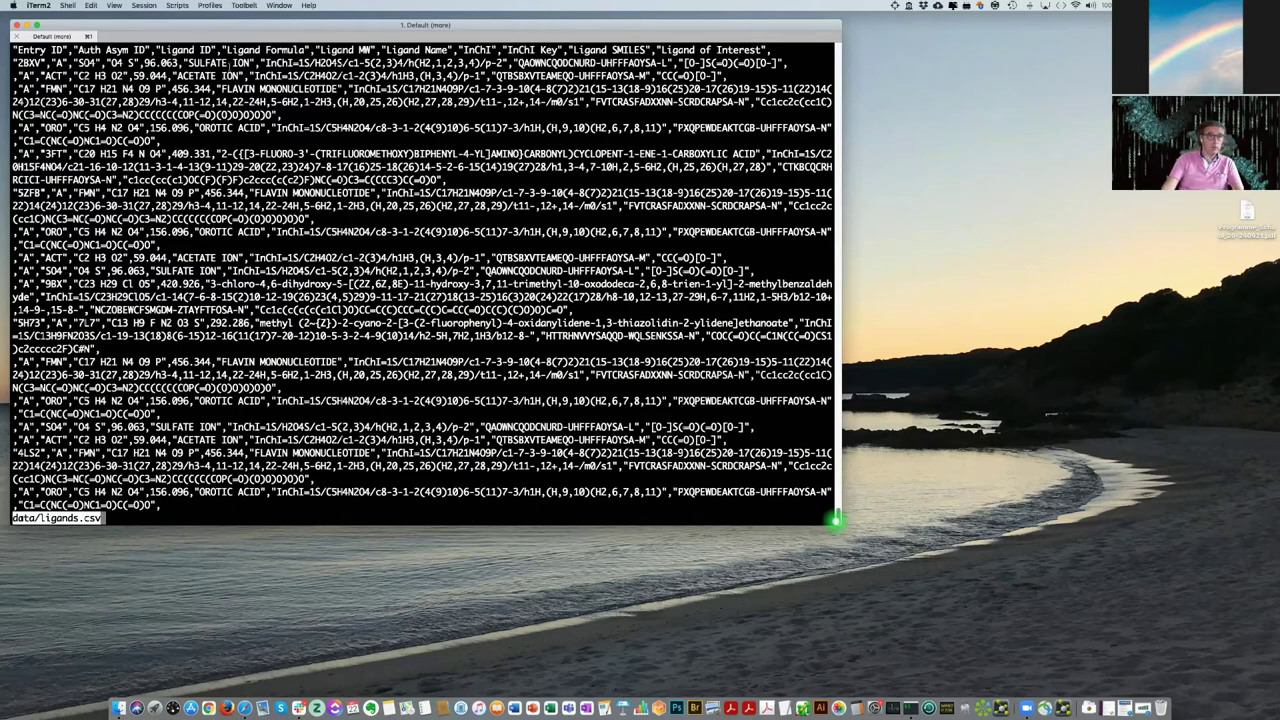
pyautogui.moveTo(836, 519); pyautogui.dragTo(1069, 587)
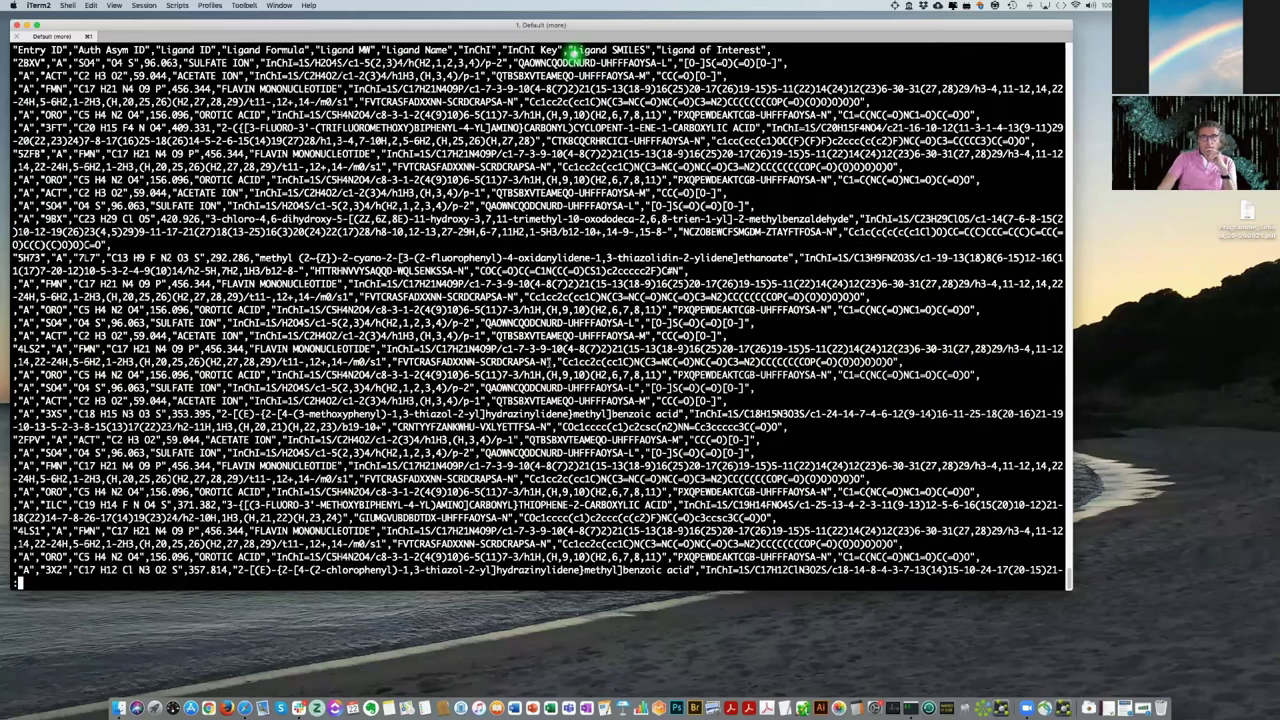
pyautogui.press('super+Tab')
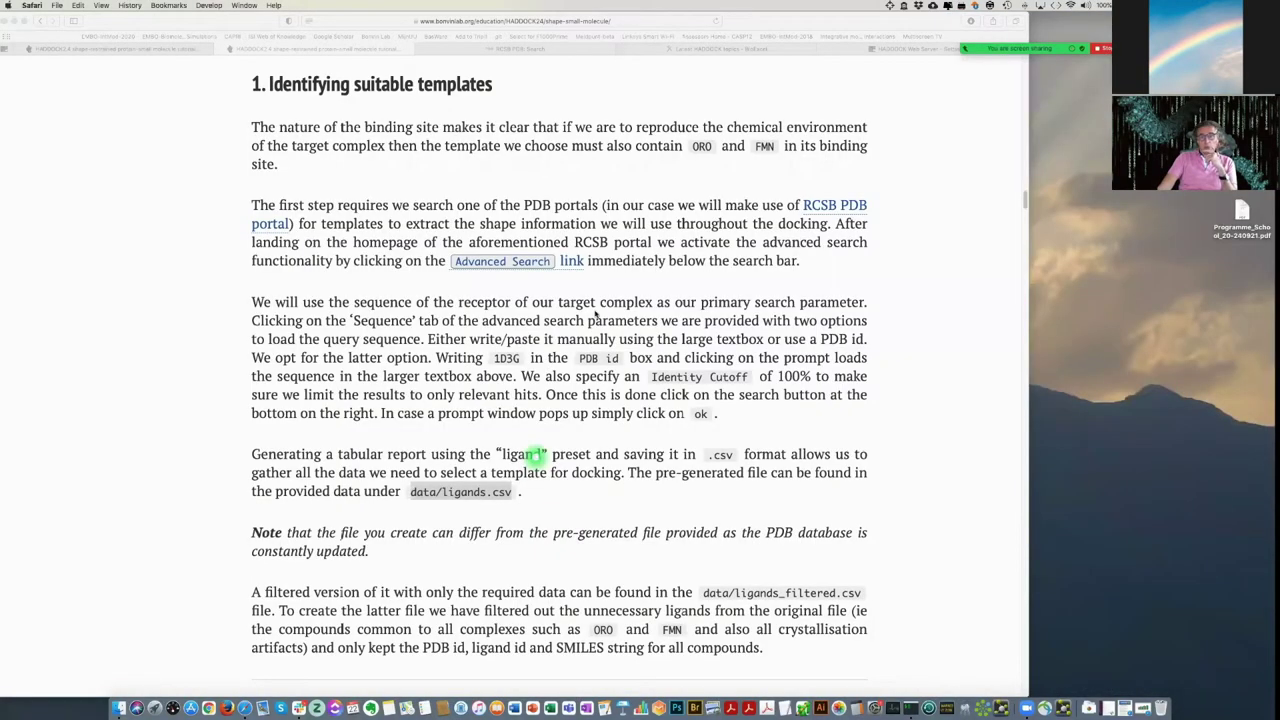
# Read on to the "Selecting the template" section and copy the file name templates.smi from the grep command.
pyautogui.scroll(-3, 555, 305)
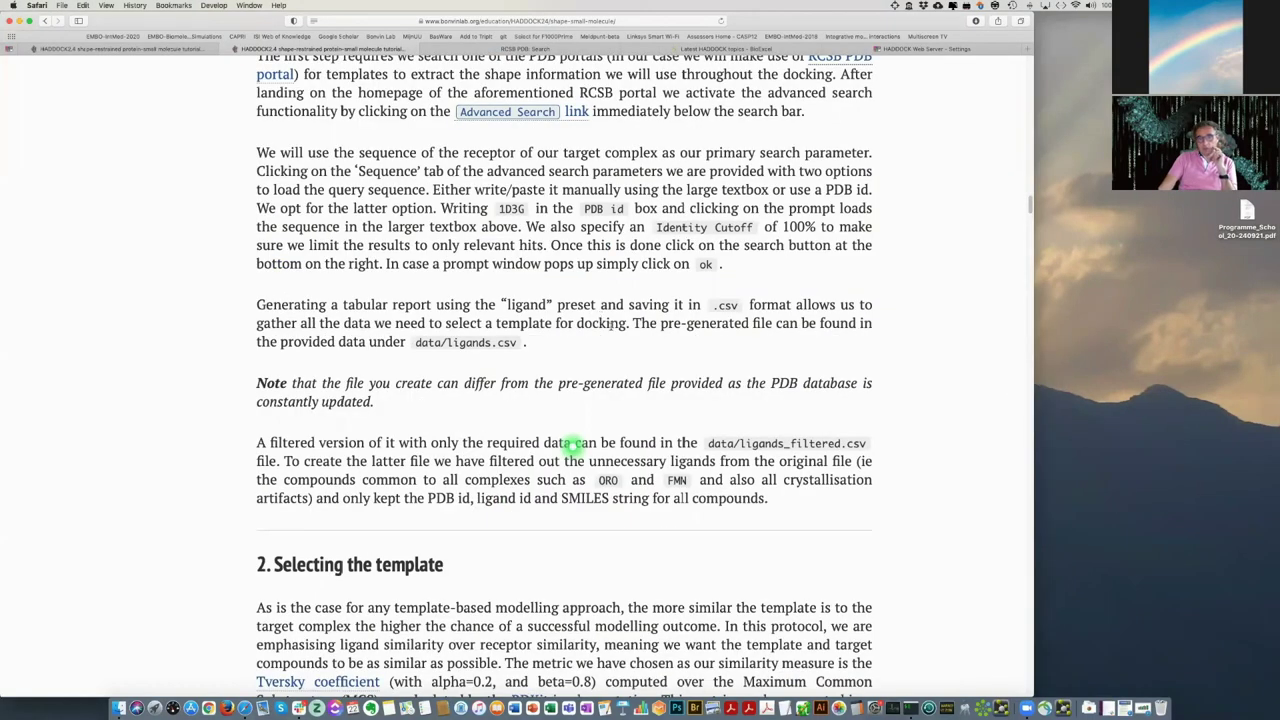
pyautogui.scroll(-3, 572, 443)
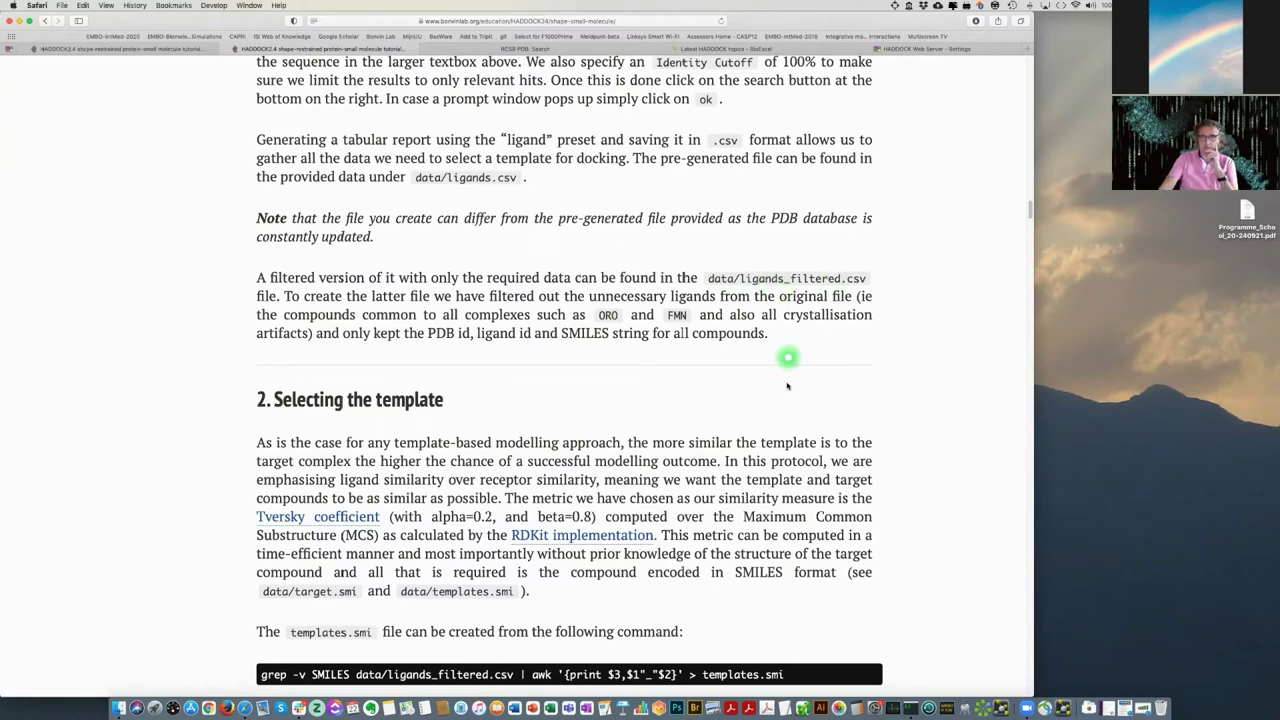
pyautogui.scroll(-2, 788, 385)
pyautogui.scroll(-7, 788, 387)
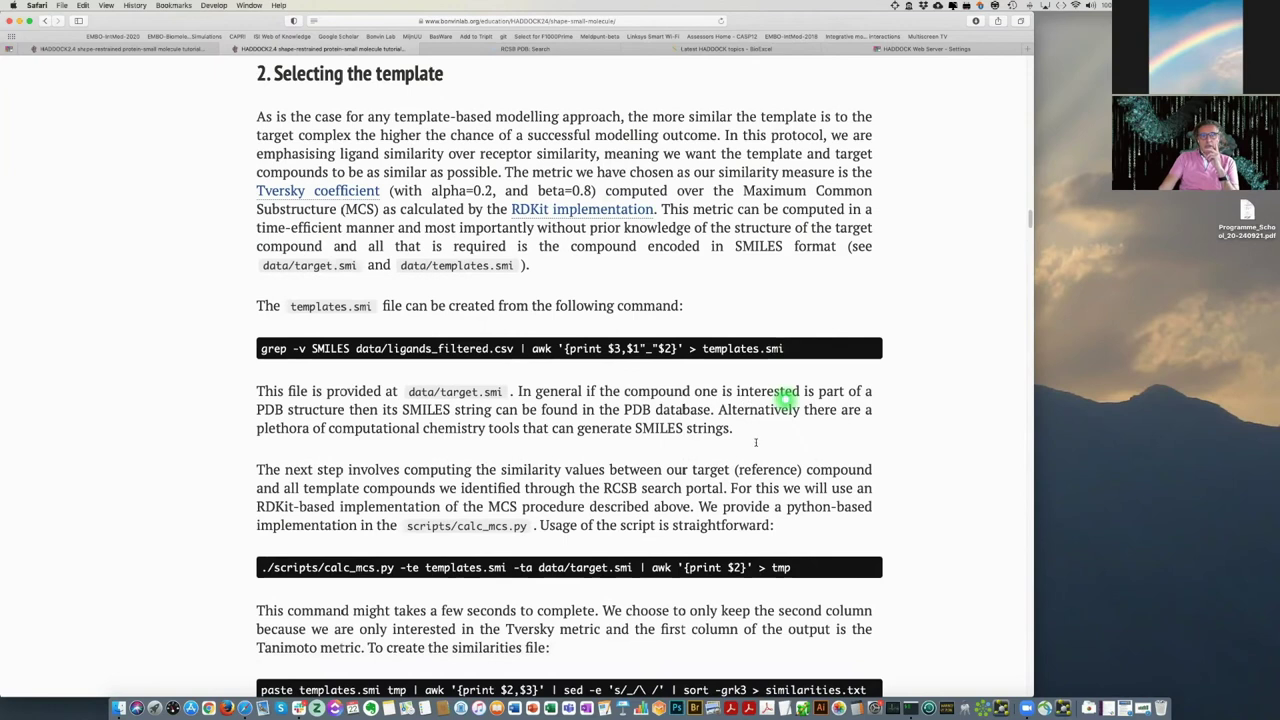
pyautogui.scroll(1, 756, 442)
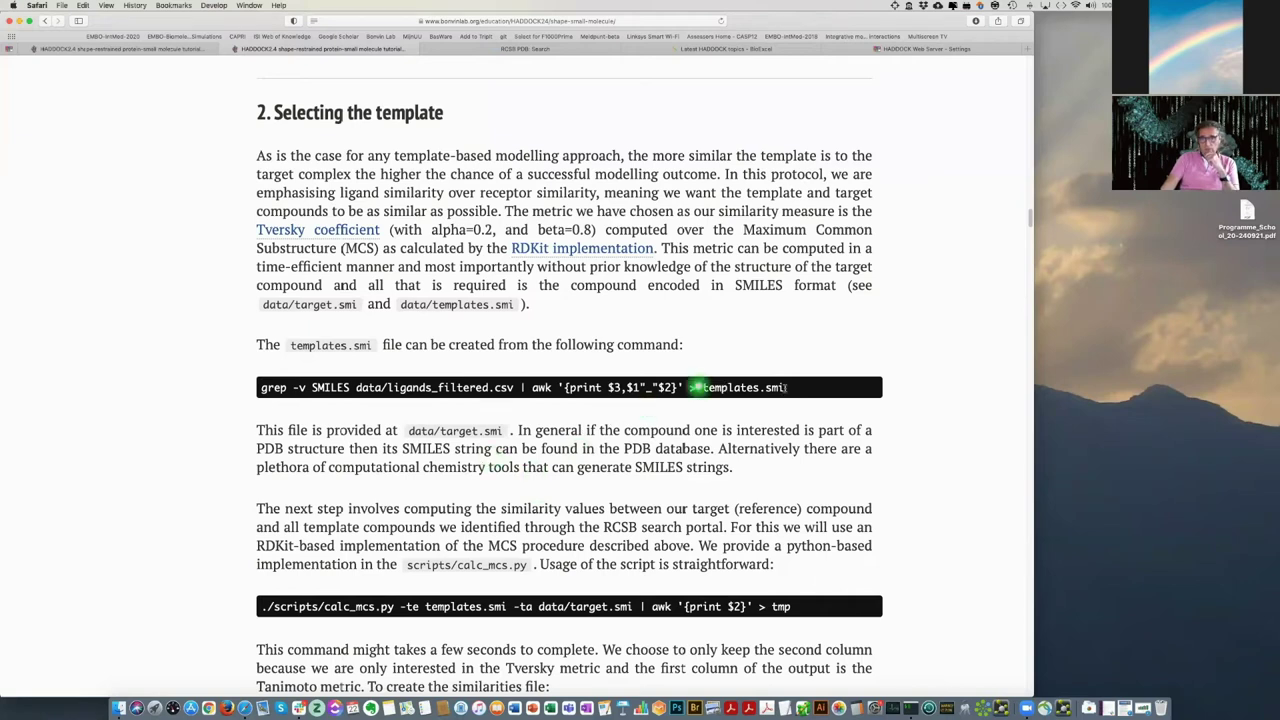
pyautogui.moveTo(700, 387); pyautogui.dragTo(786, 389)
pyautogui.press('super+c')
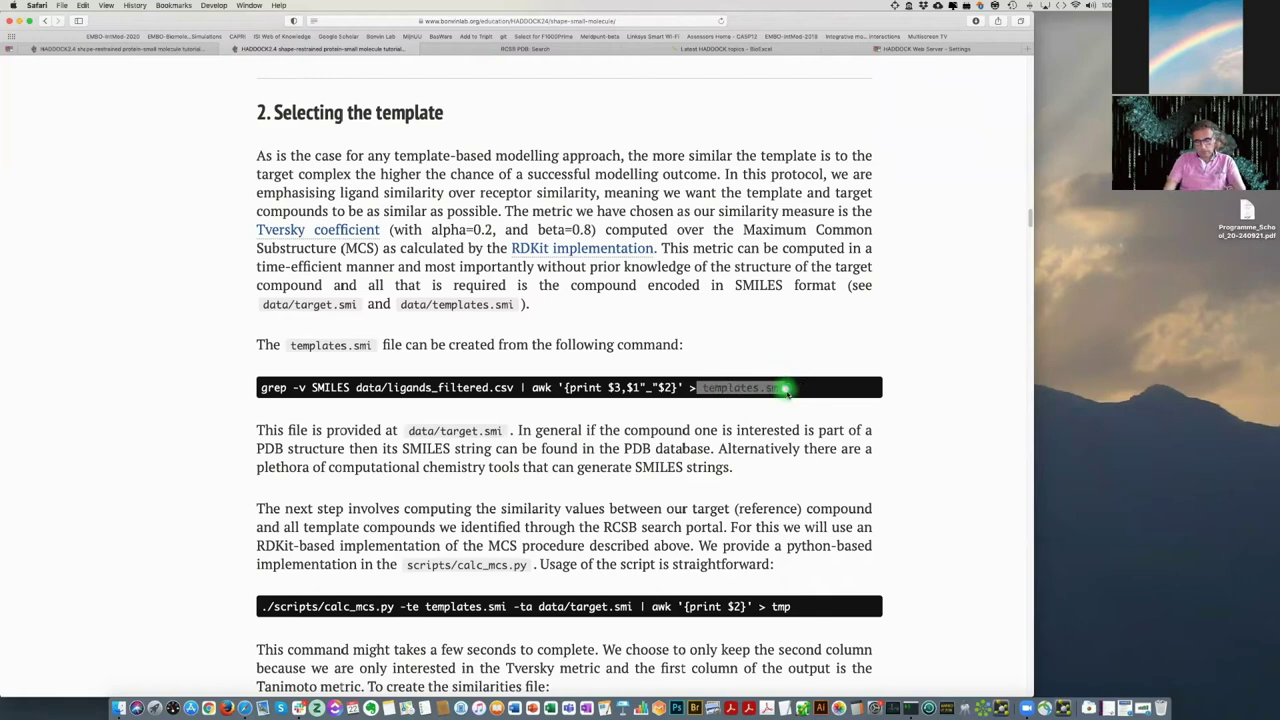
# Switch to iTerm2, clear the terminal, and enter a more command with the copied file name templates.smi.
pyautogui.press('super+Tab')
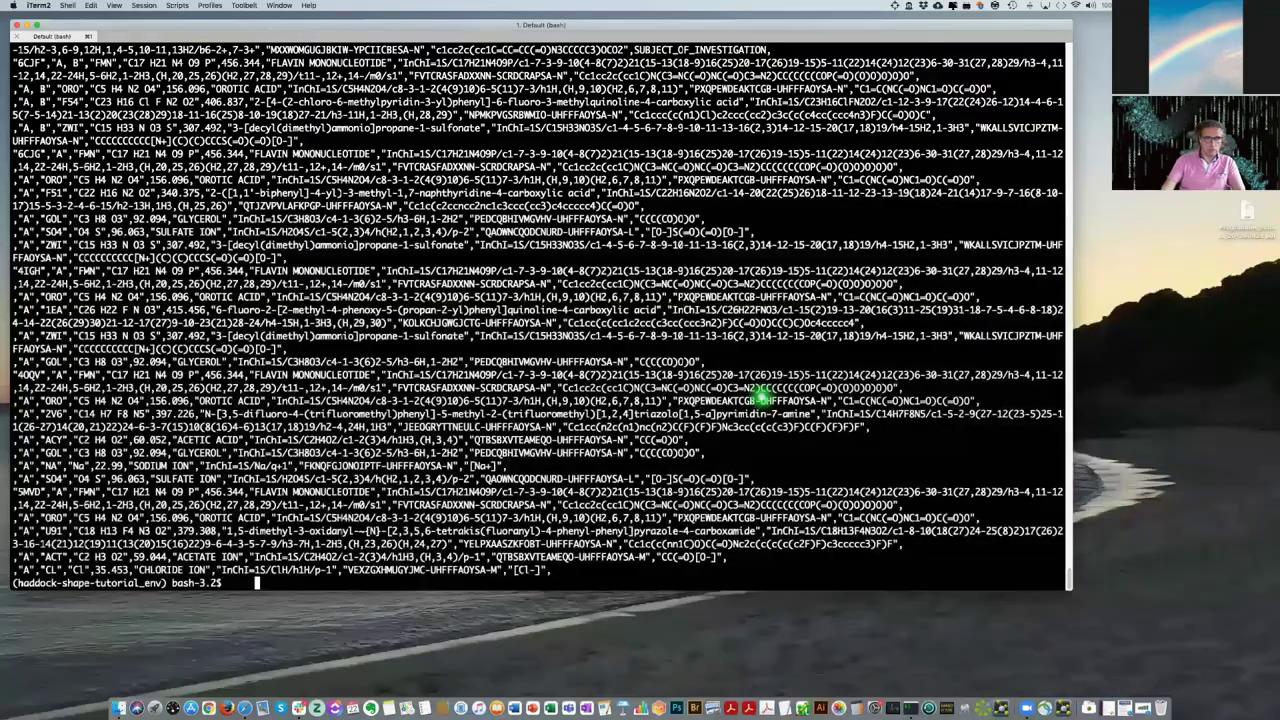
pyautogui.hotkey('ctrl', 'l')
pyautogui.write('mor')
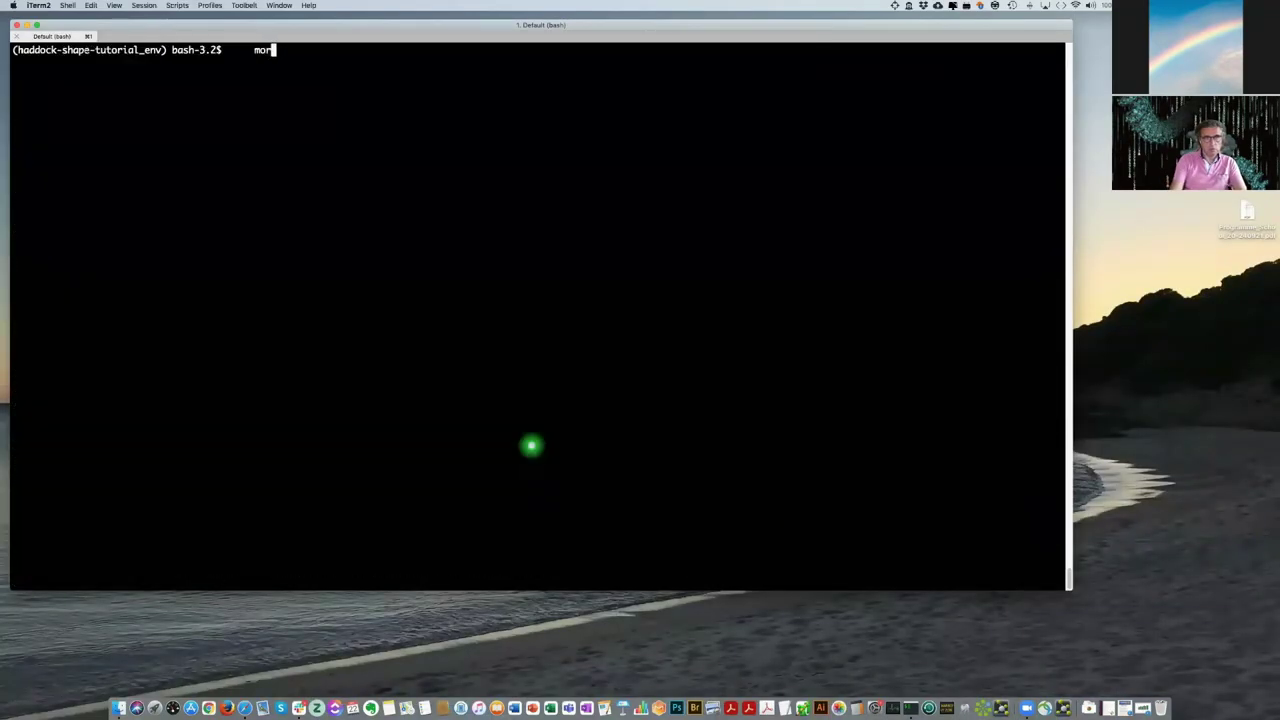
pyautogui.write('e')
pyautogui.press('super+v')
# Insert ./data/ before templates.smi in the more command and run it to display the file.
pyautogui.hotkey('ctrl', 'a')
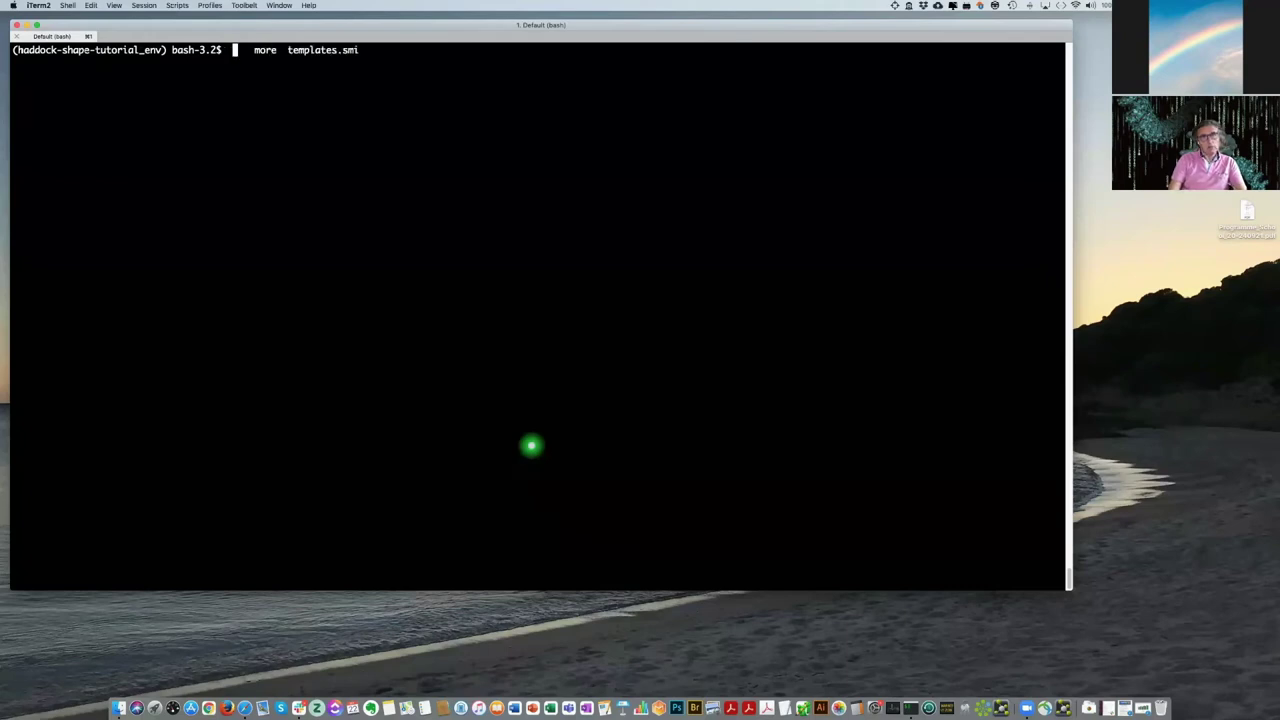
pyautogui.press('Right')
pyautogui.press('Right')
pyautogui.press('Right')
pyautogui.press('Right')
pyautogui.press('Right')
pyautogui.press('Right')
pyautogui.press('Right')
pyautogui.press('Right')
pyautogui.press('Right')
pyautogui.press('Right')
pyautogui.write('./dat')
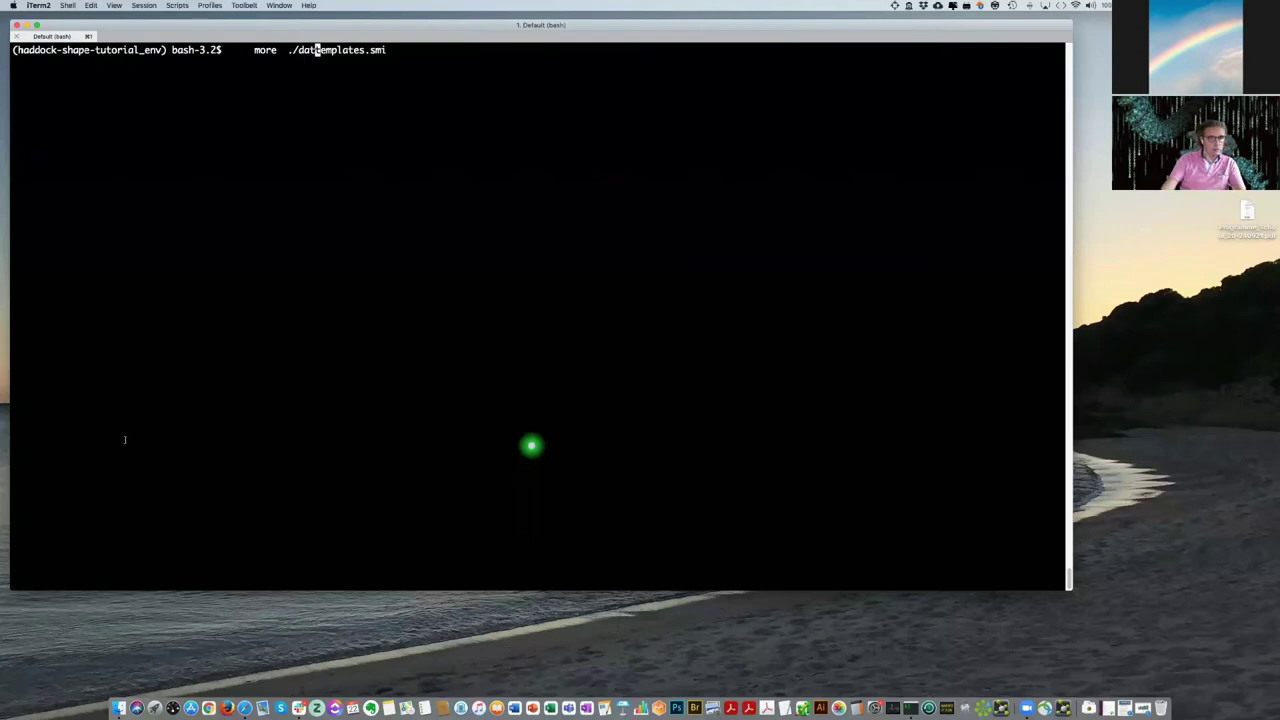
pyautogui.write('a/')
pyautogui.press('Return')
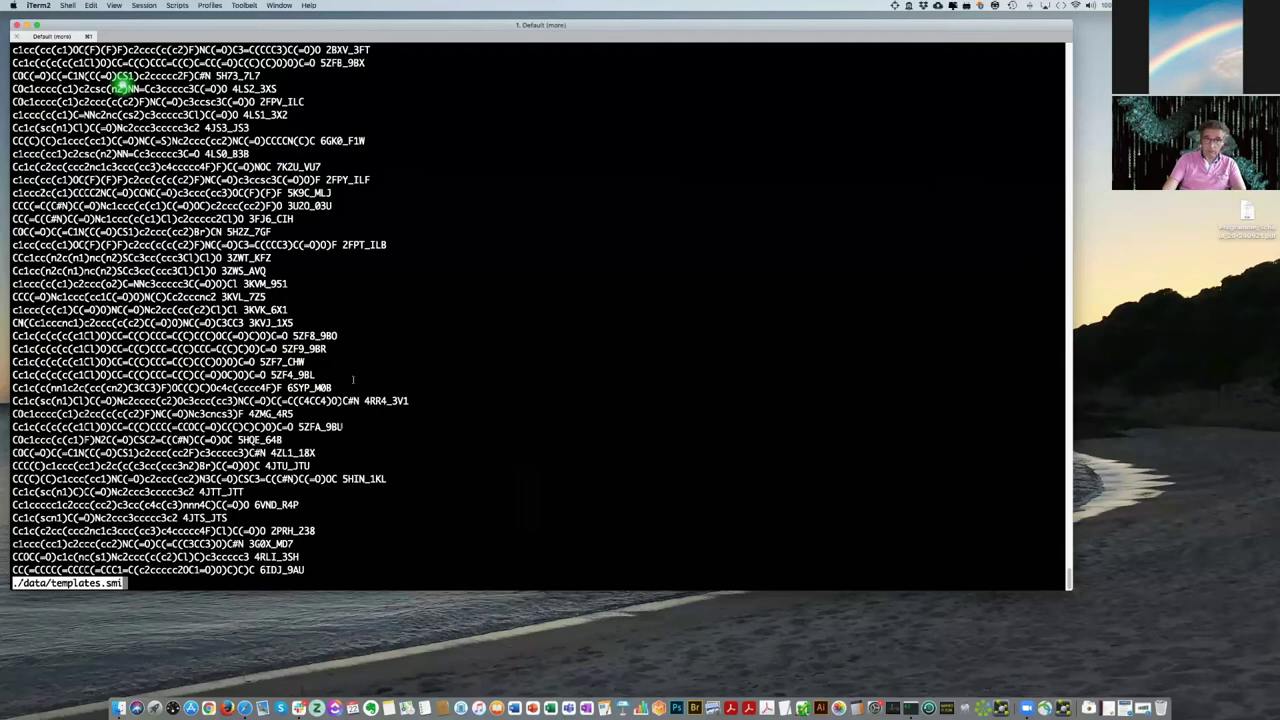
# Page to the end of templates.smi, highlight the combined PDB and ligand identifier of the 6J3B entry, and leave the prompt empty.
pyautogui.press('space')
pyautogui.moveTo(309, 374); pyautogui.dragTo(330, 374)
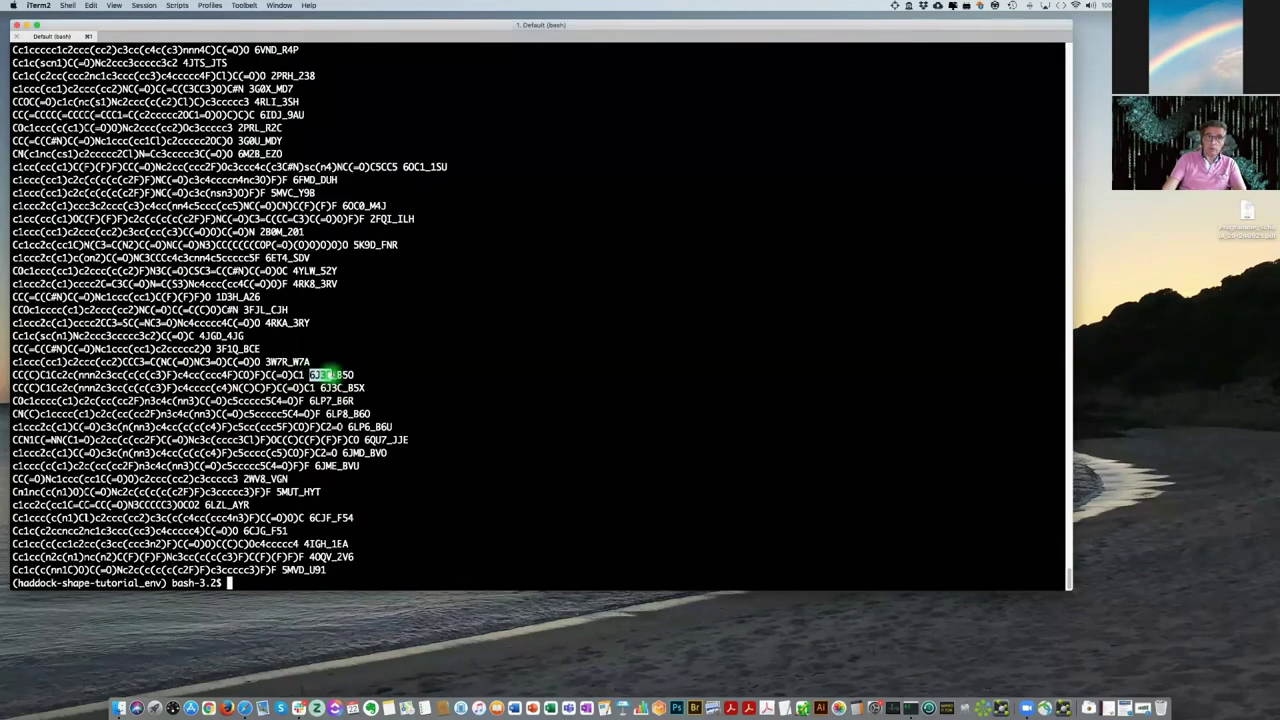
pyautogui.doubleClick(330, 374)
pyautogui.write('6J3B_B50')
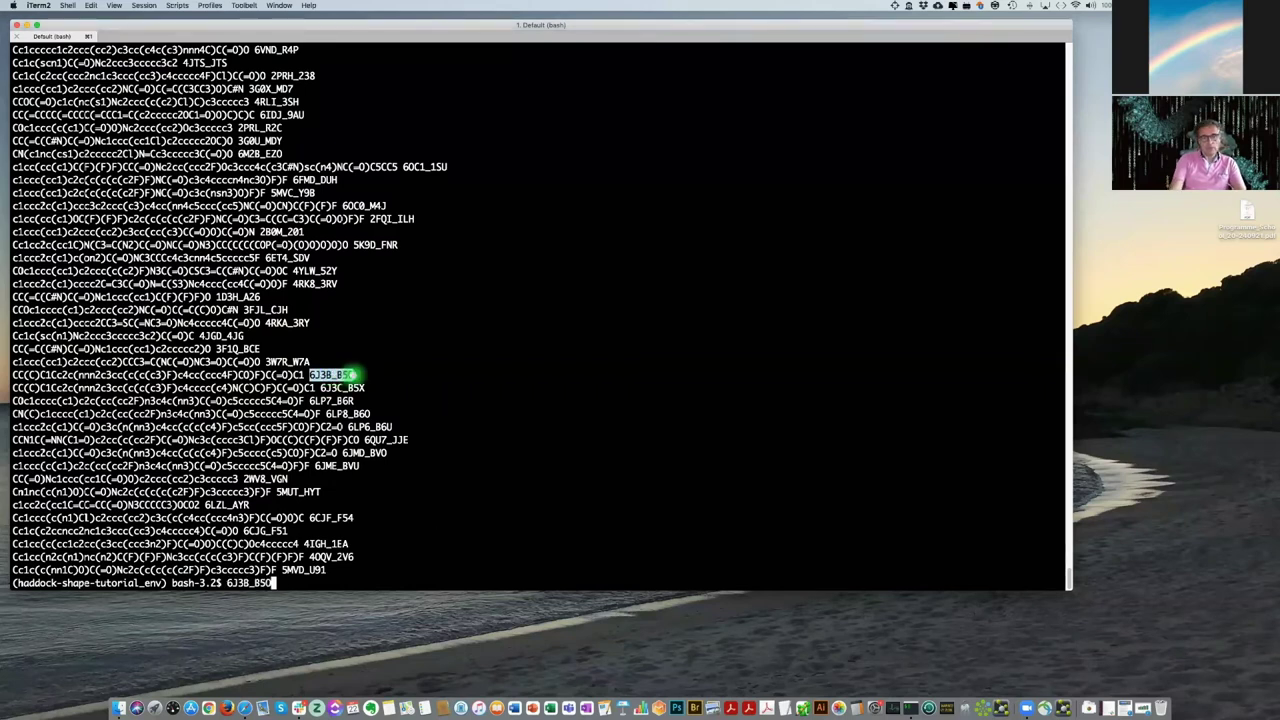
pyautogui.hotkey('ctrl', 'u')
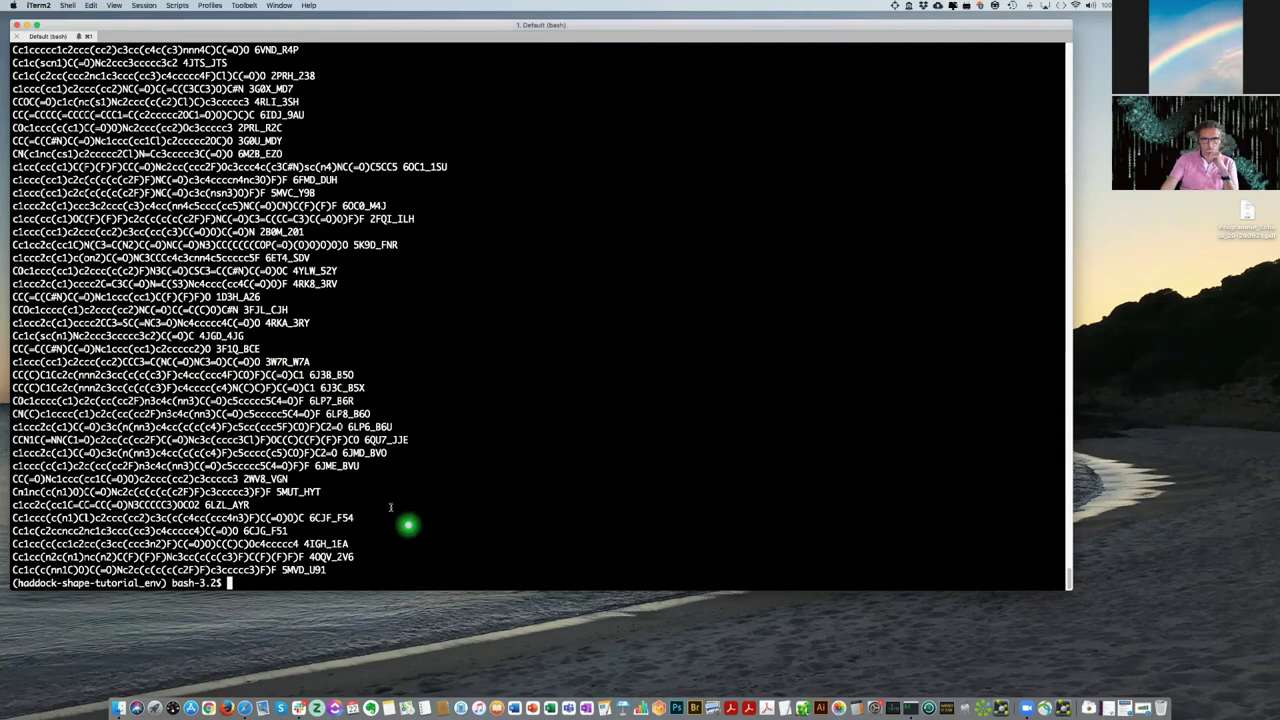
# Return to the tutorial in Safari, read the similarity calculation commands, and select the output file name similarities.txt.
pyautogui.press('super+Tab')
pyautogui.scroll(-2, 395, 500)
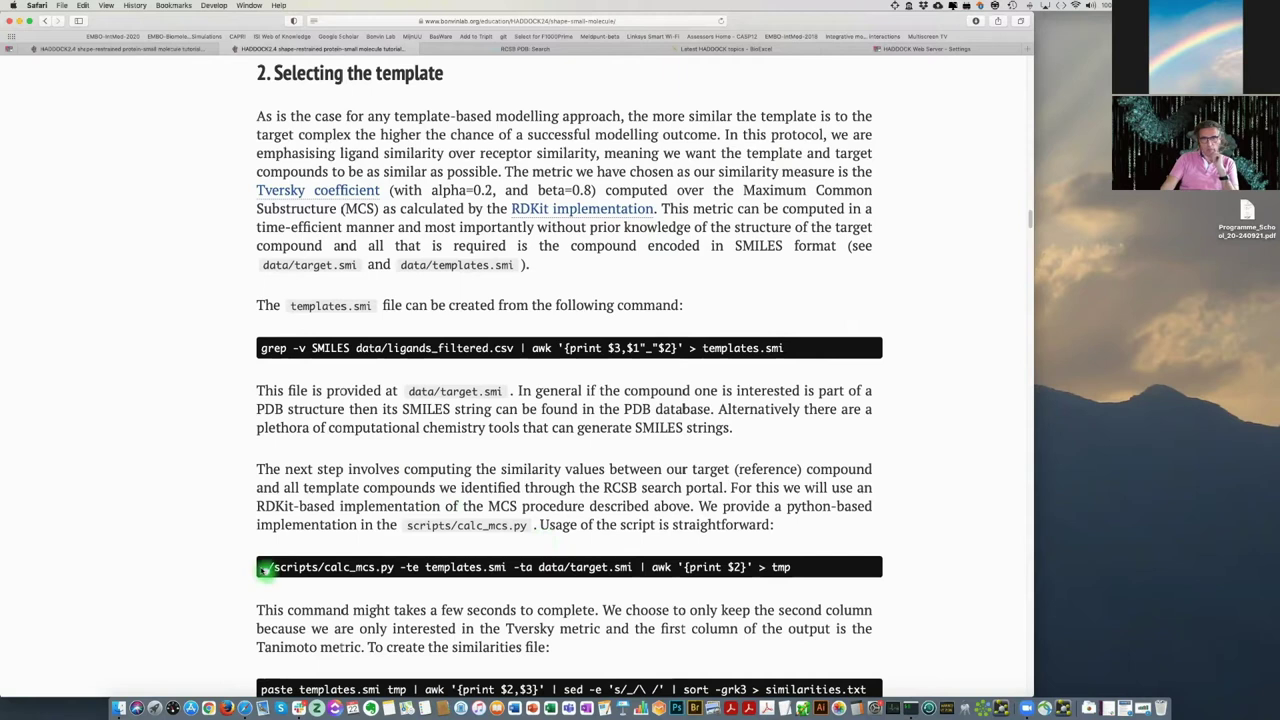
pyautogui.scroll(-2, 740, 560)
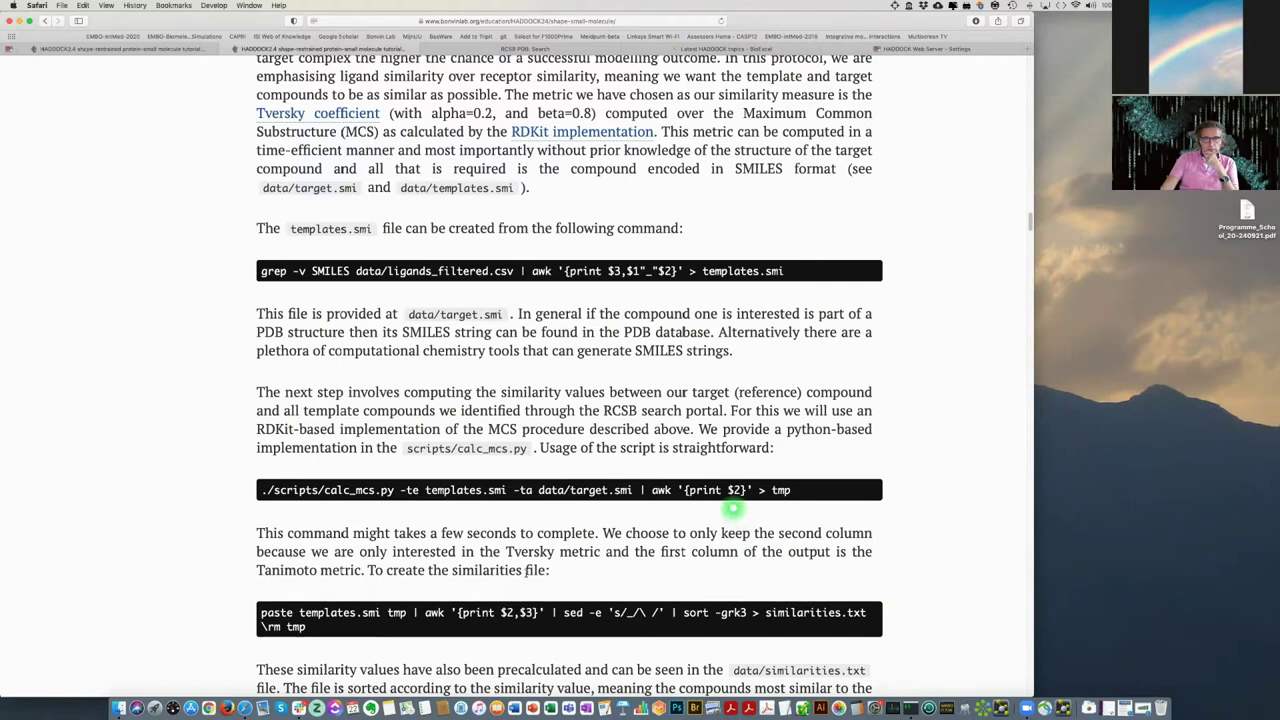
pyautogui.scroll(-1, 733, 508)
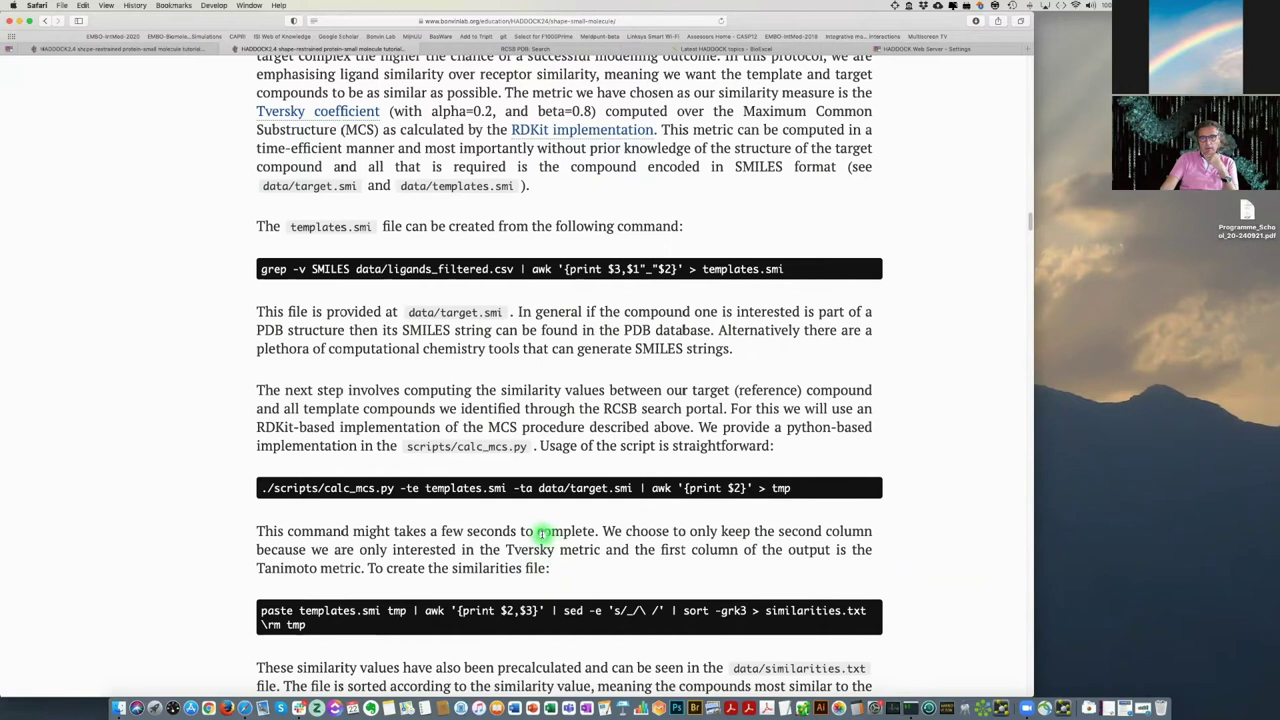
pyautogui.scroll(-3, 543, 533)
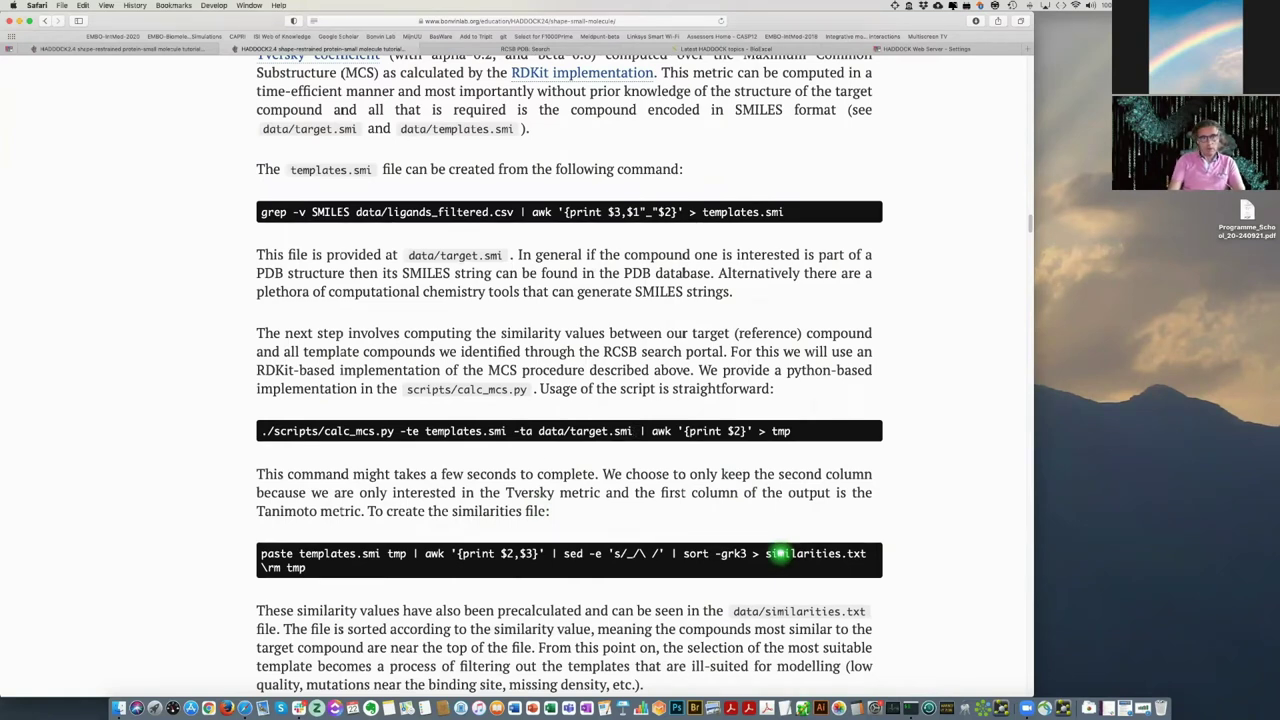
pyautogui.doubleClick(777, 553)
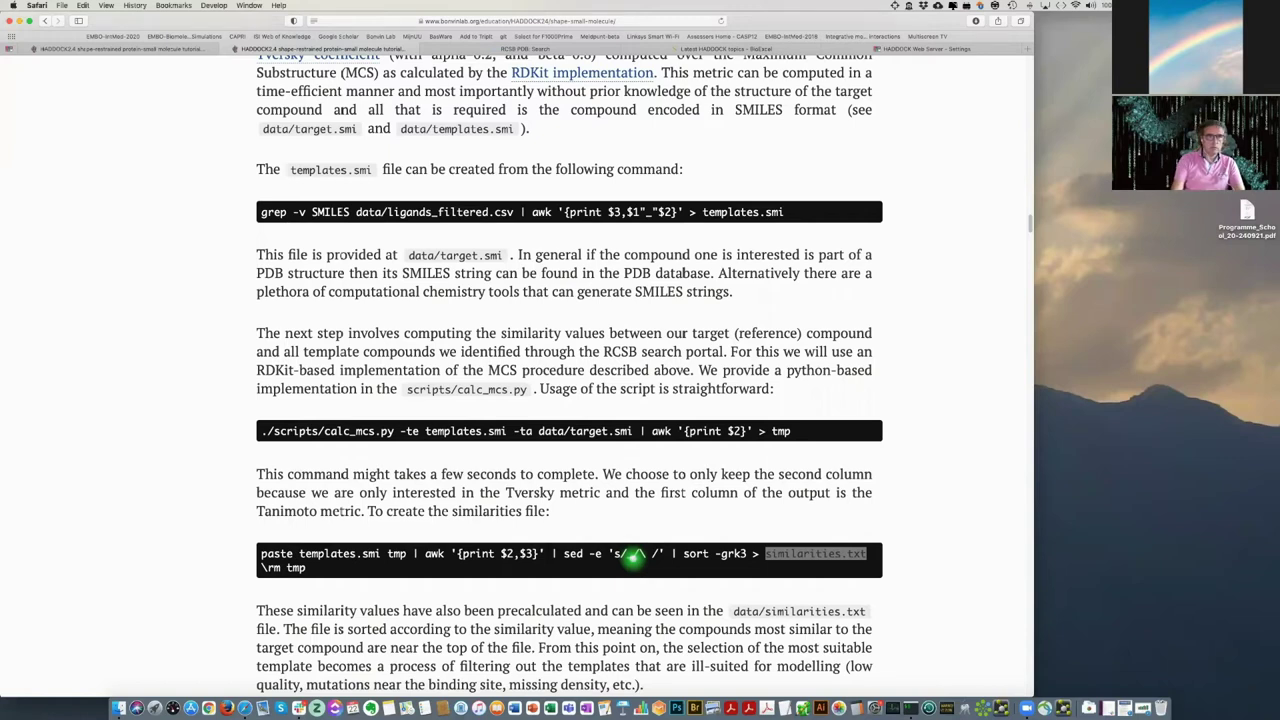
# Switch to iTerm2 and display data/similarities.txt with more.
pyautogui.press('super+Tab')
pyautogui.press('Tab')
pyautogui.press('Tab')
pyautogui.write('i')
pyautogui.press('Tab')
pyautogui.press('Return')
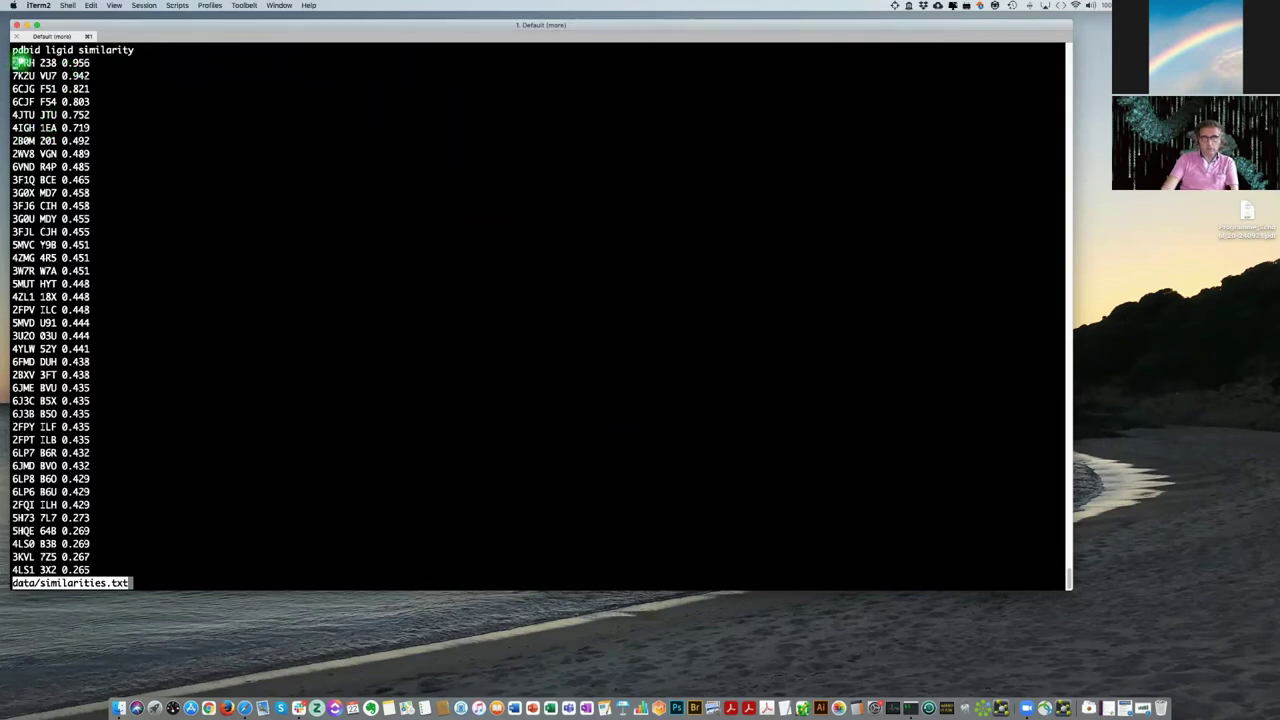
# Examine the best-ranked templates by highlighting the 2PRH ligand ID and similarity, the top two rows, and the rows through 4IGH.
pyautogui.doubleClick(49, 62)
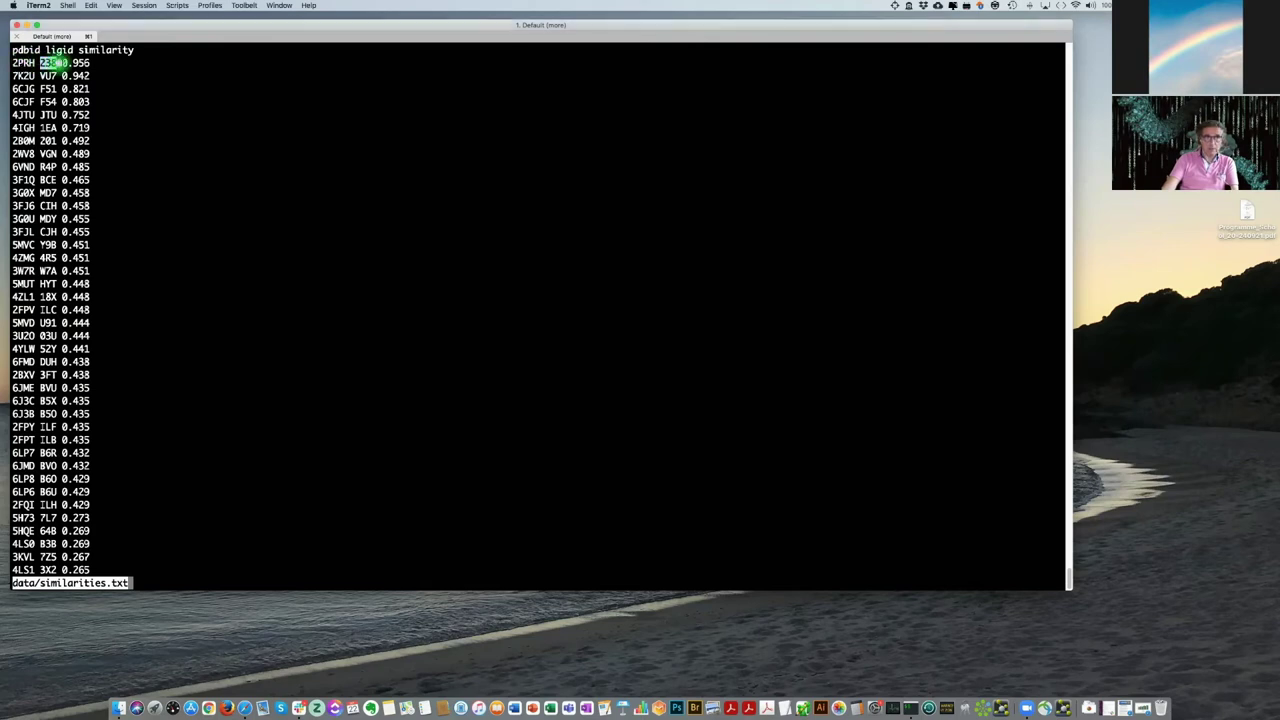
pyautogui.doubleClick(80, 62)
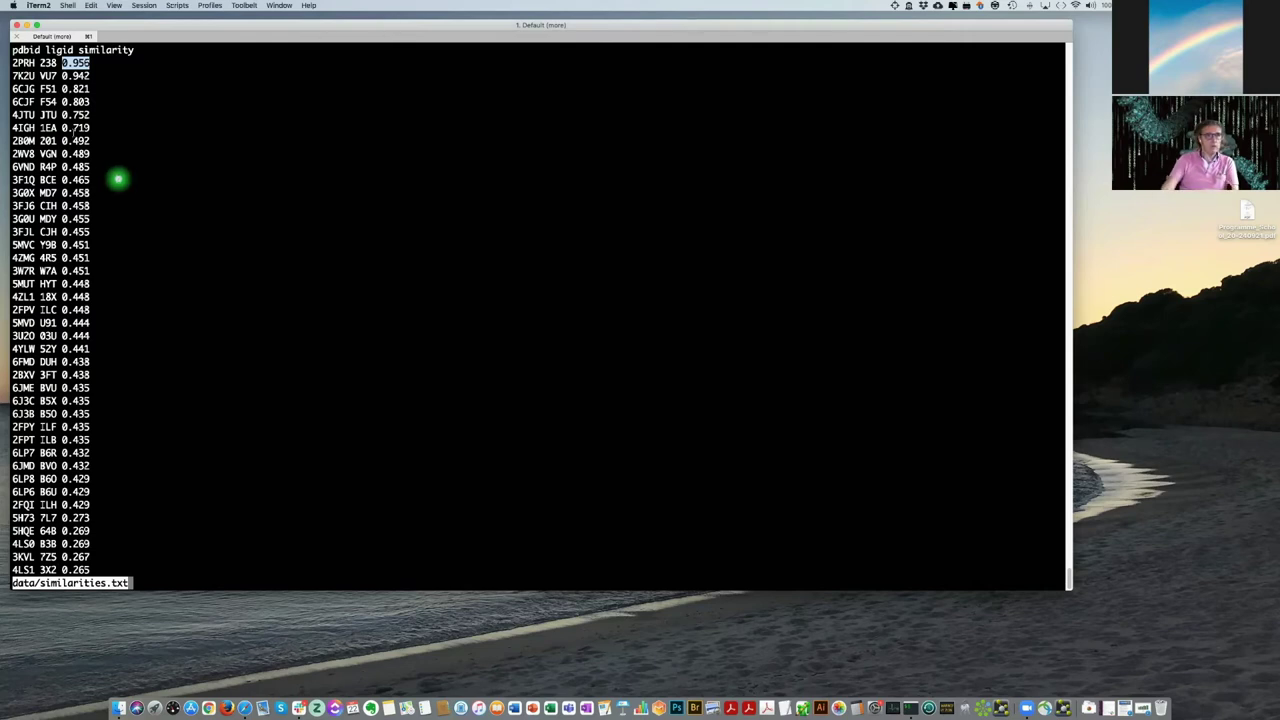
pyautogui.click(33, 72)
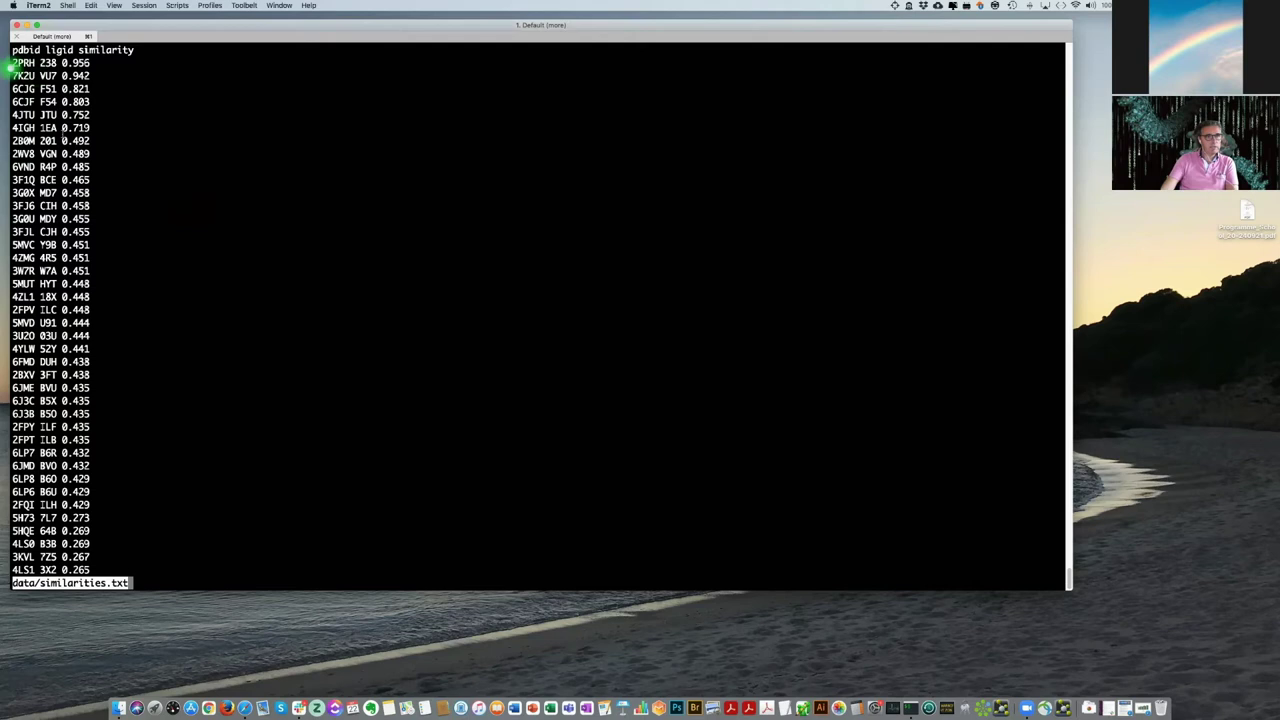
pyautogui.moveTo(12, 64); pyautogui.dragTo(24, 92)
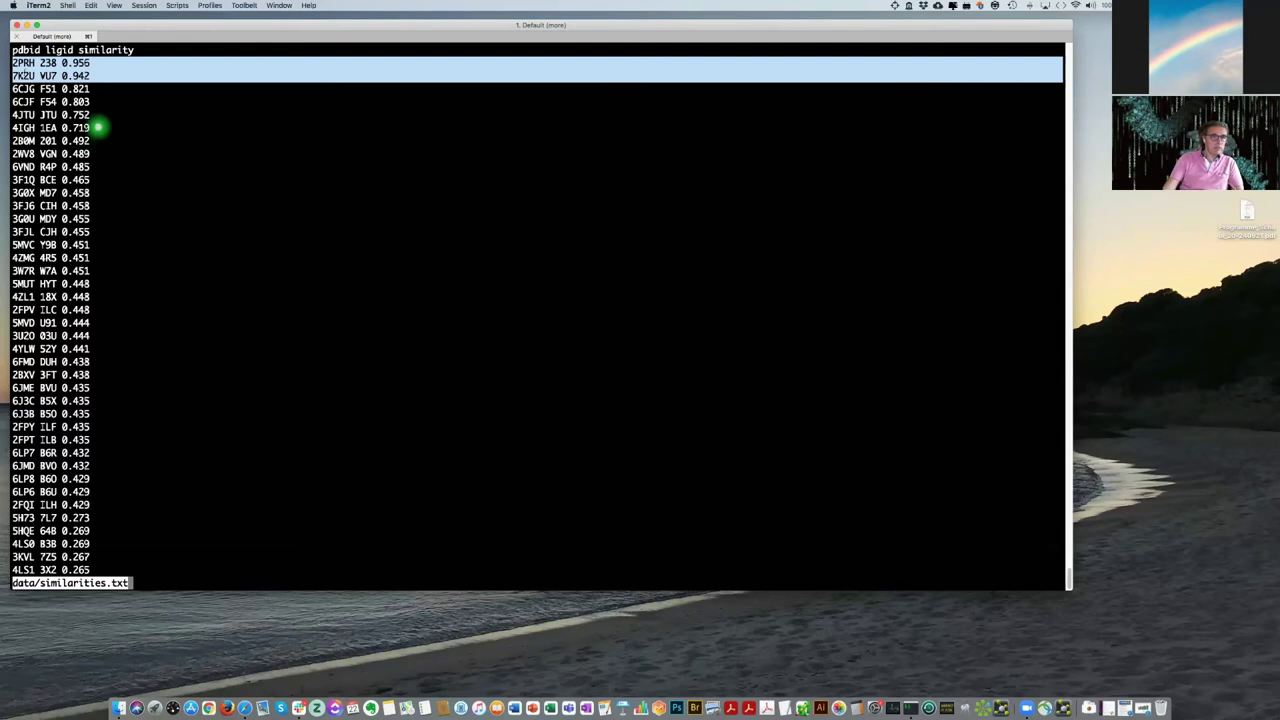
pyautogui.click(22, 68)
pyautogui.moveTo(15, 64); pyautogui.dragTo(8, 133)
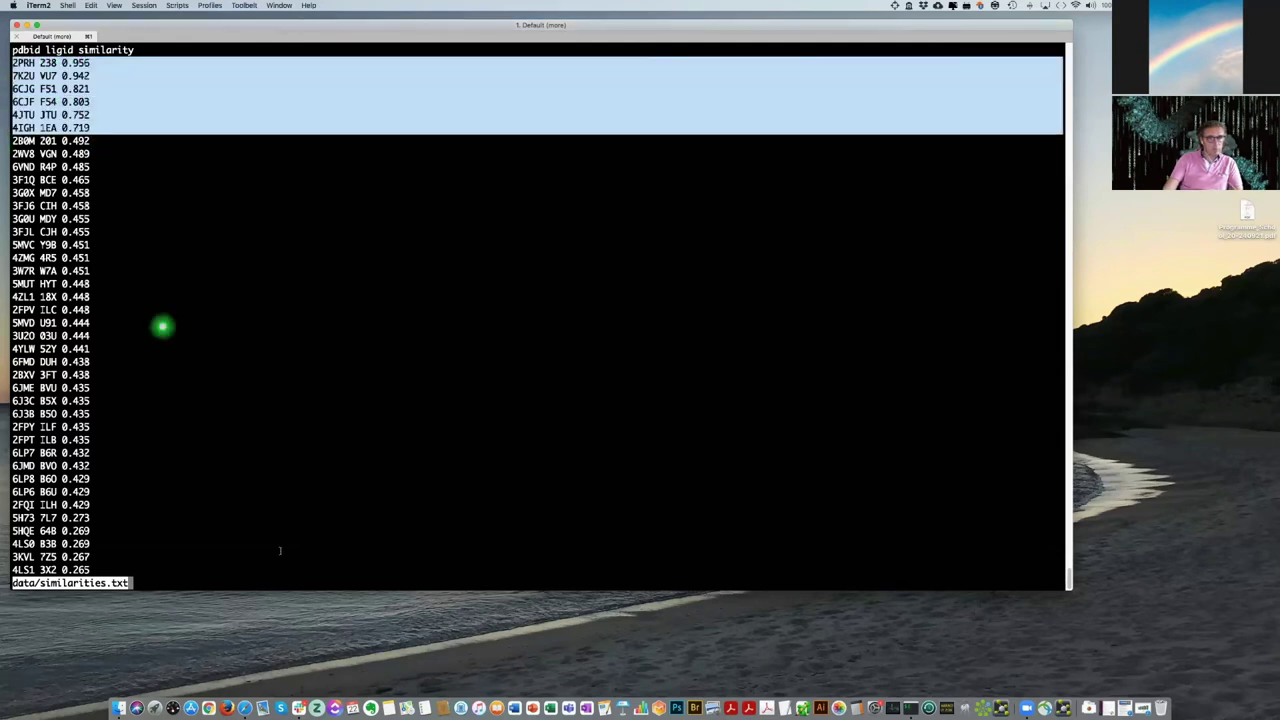
# Page through the rest of the similarities list, exit the pager, and clear the terminal.
pyautogui.press('space')
pyautogui.press('q')
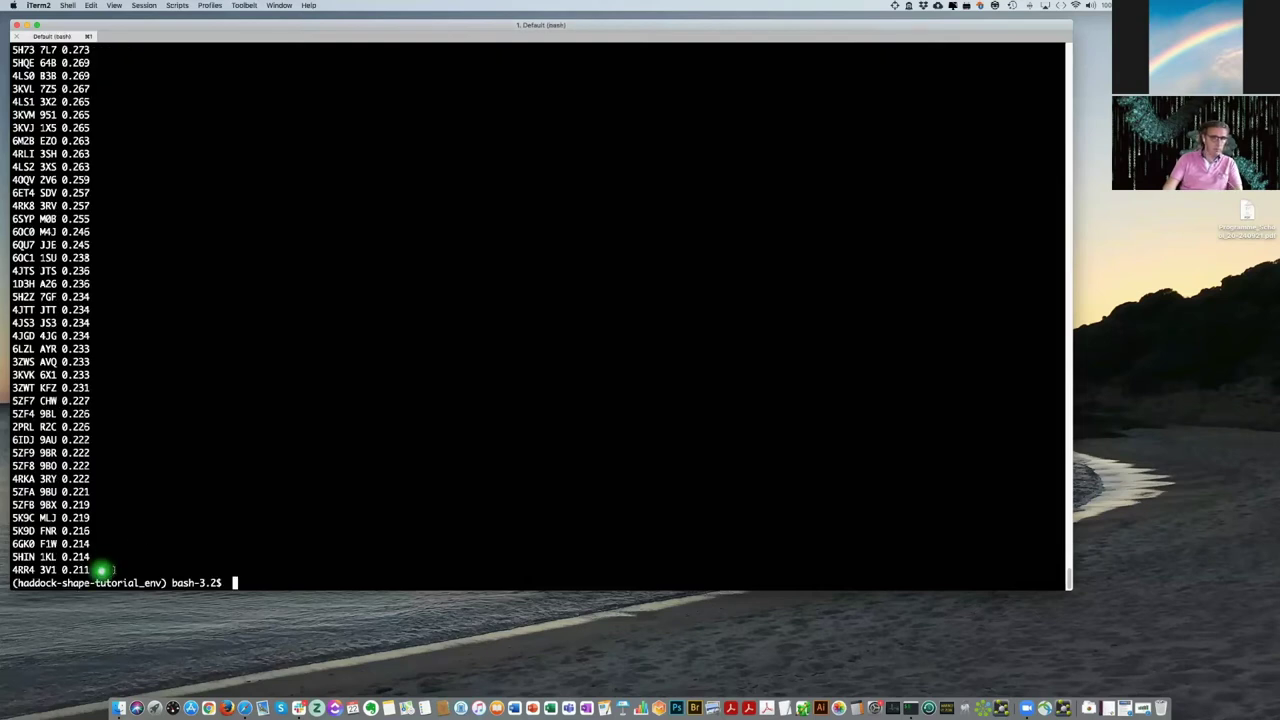
pyautogui.hotkey('ctrl', 'l')
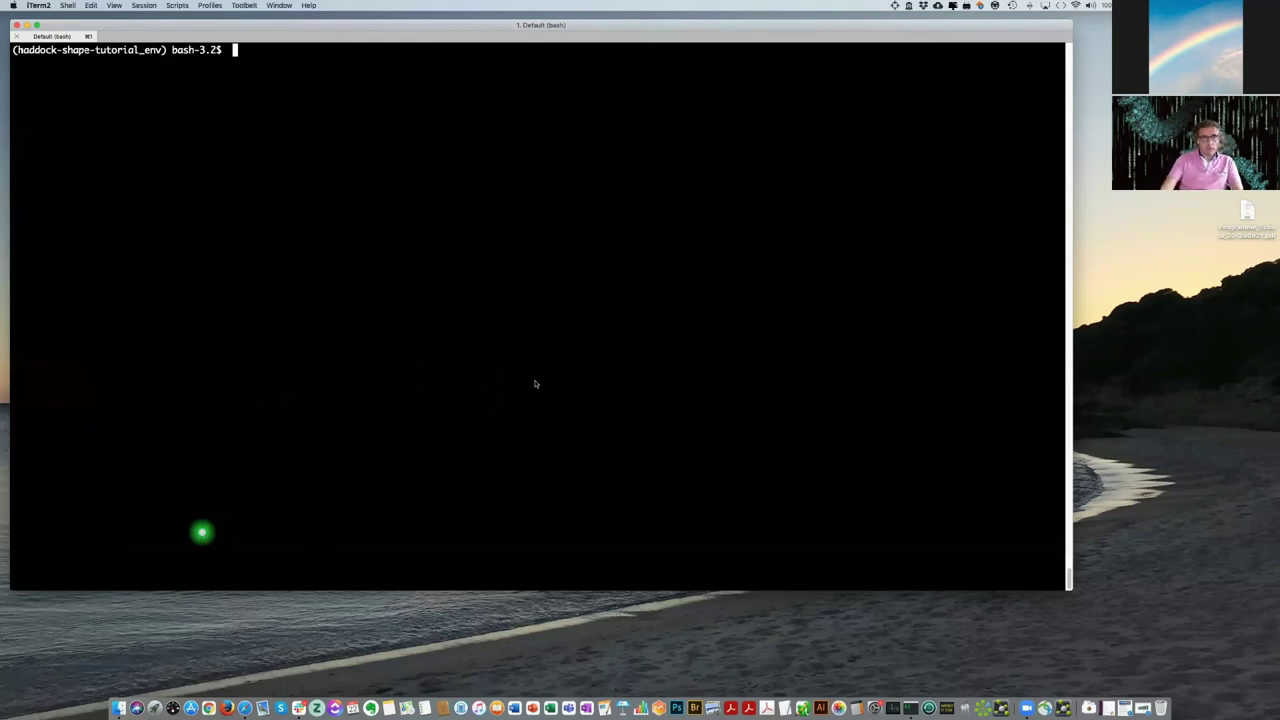
# Return to the tutorial in Safari and expand the comparison of 2PRH and 7K2U to examine the template choice.
pyautogui.press('super+Tab')
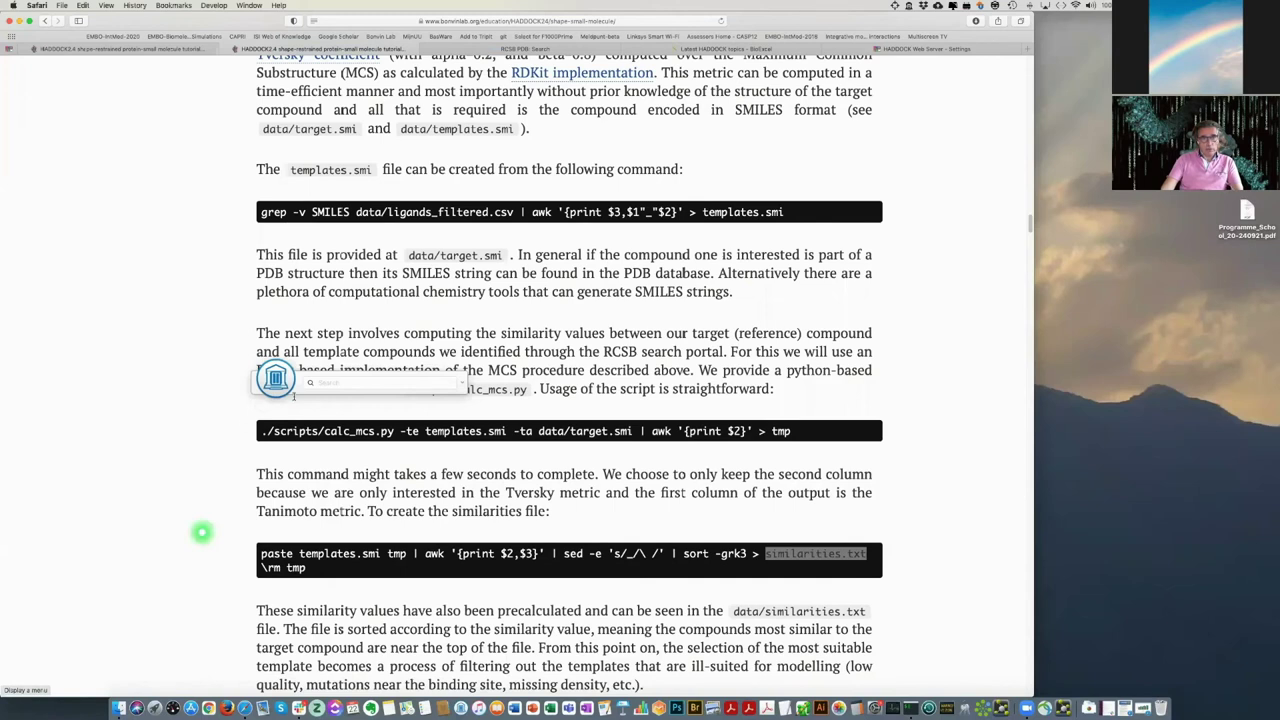
pyautogui.scroll(-5, 534, 380)
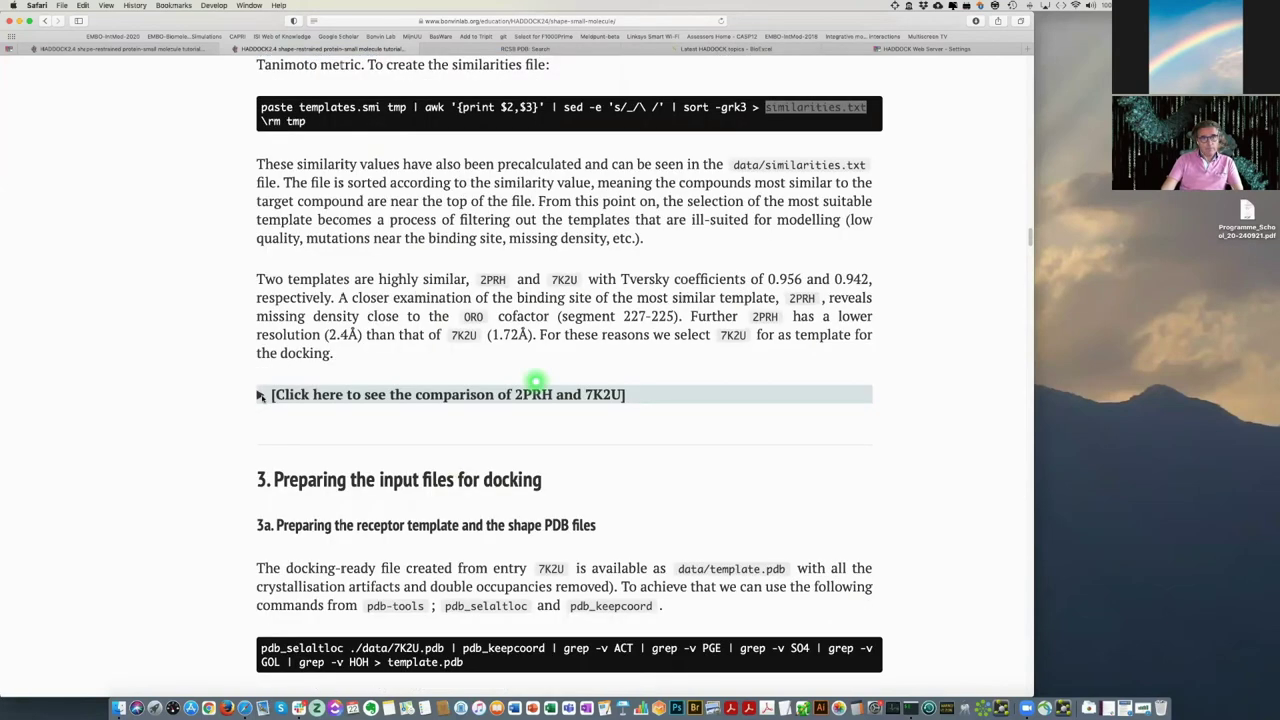
pyautogui.click(260, 394)
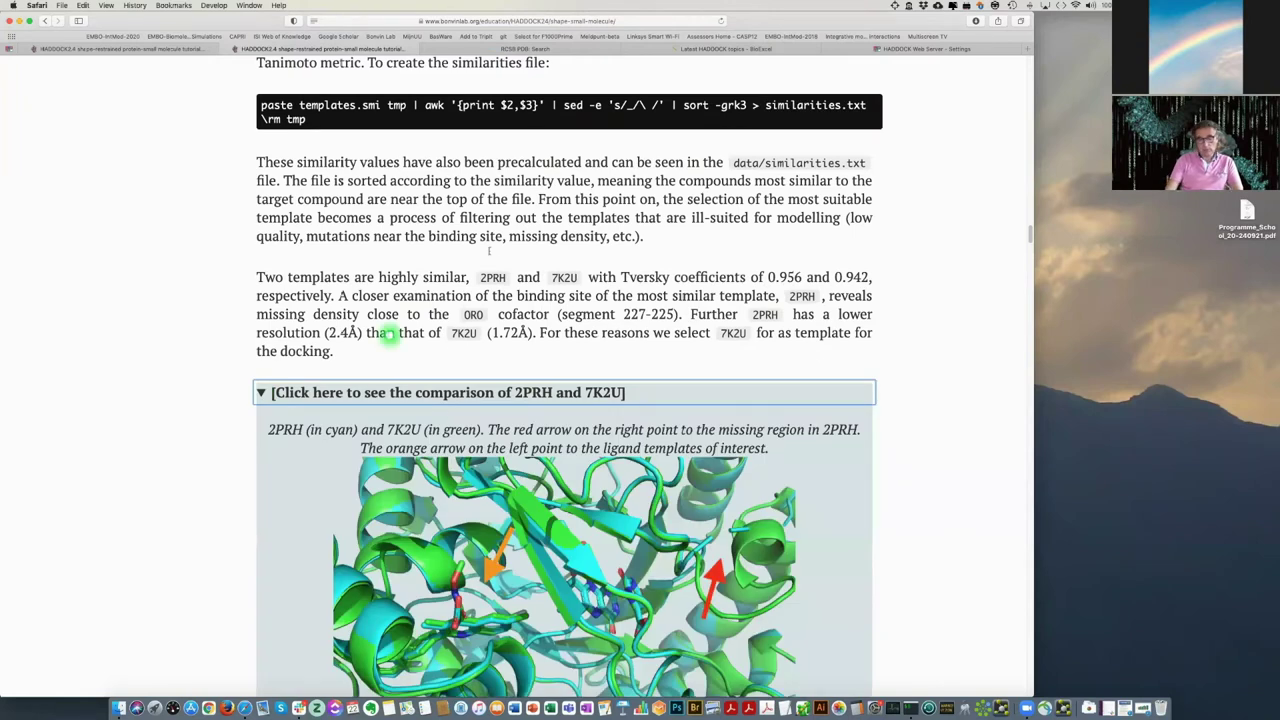
pyautogui.scroll(-3, 389, 335)
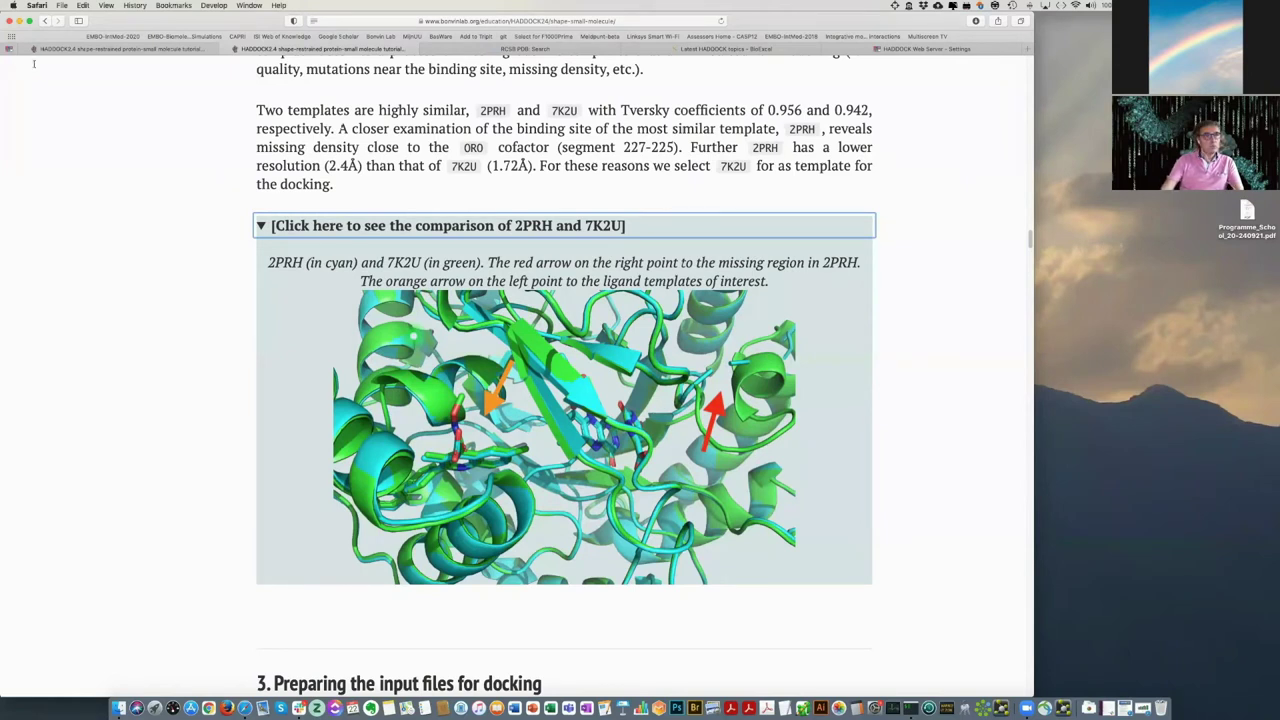
pyautogui.scroll(2, 33, 64)
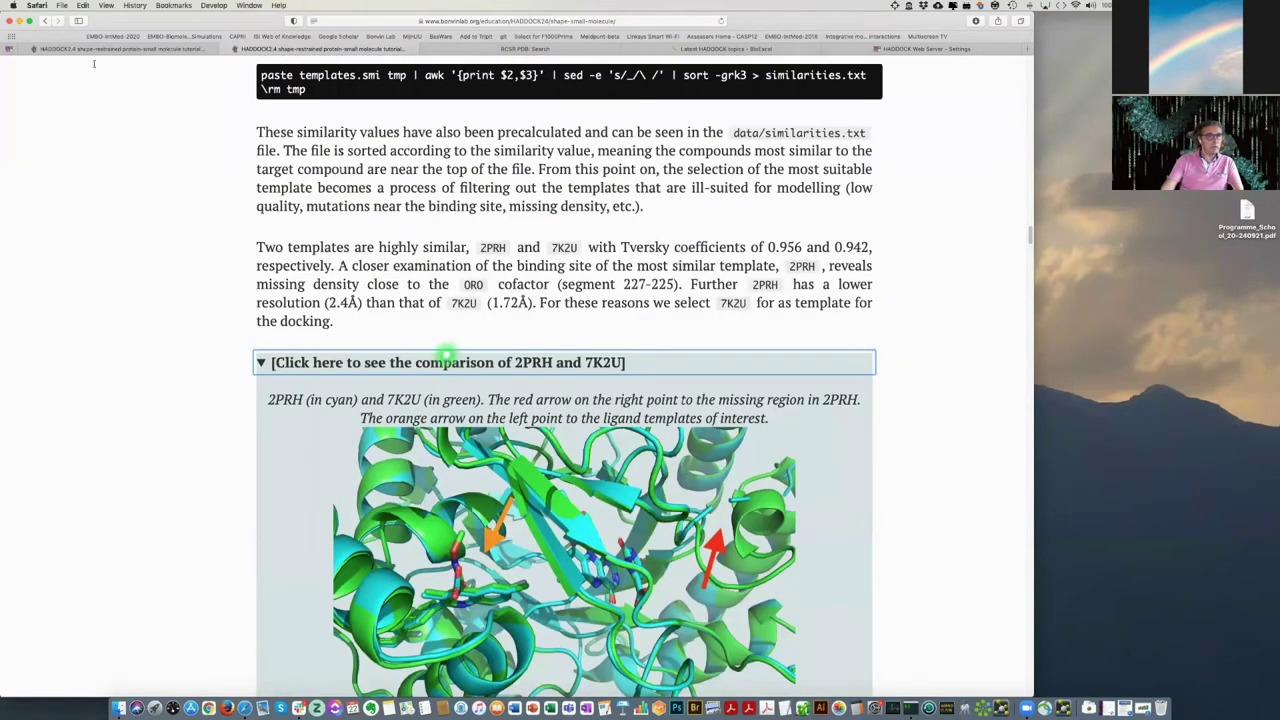
# Recheck data/similarities.txt in iTerm2, return to Safari, and go past the comparison figure to "Preparing the input files for docking".
pyautogui.press('super+Tab')
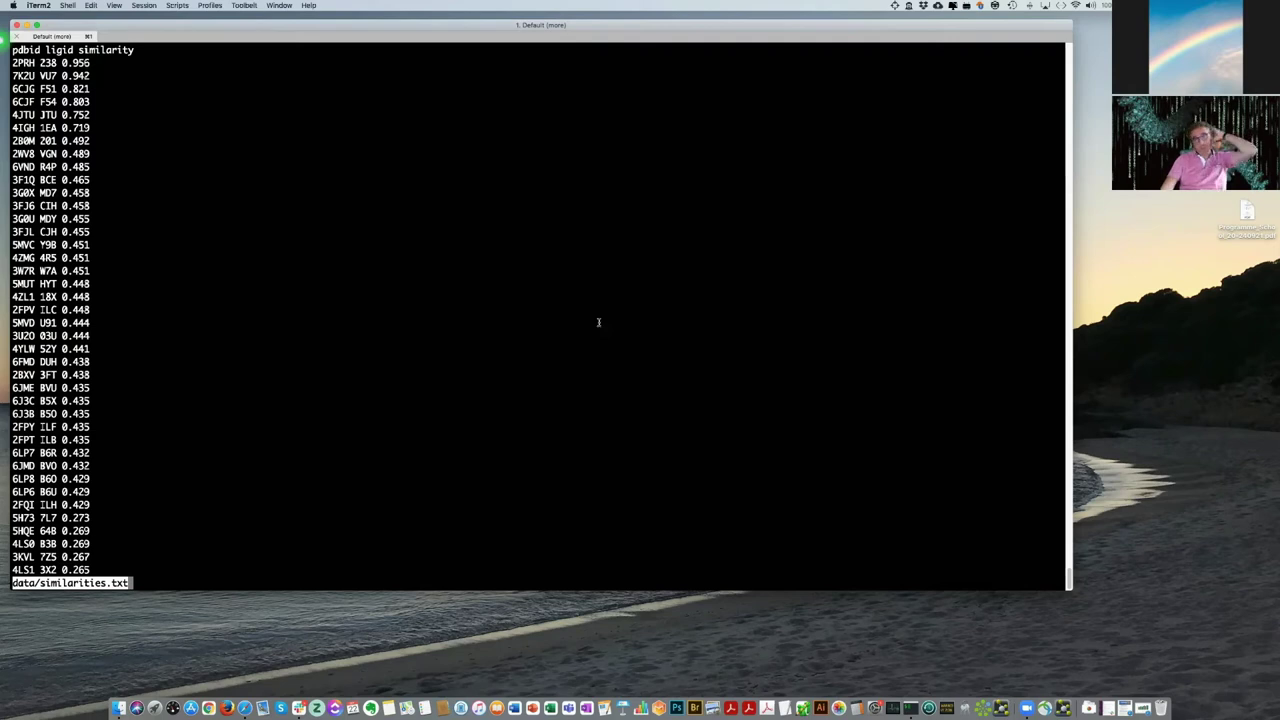
pyautogui.press('super+Tab')
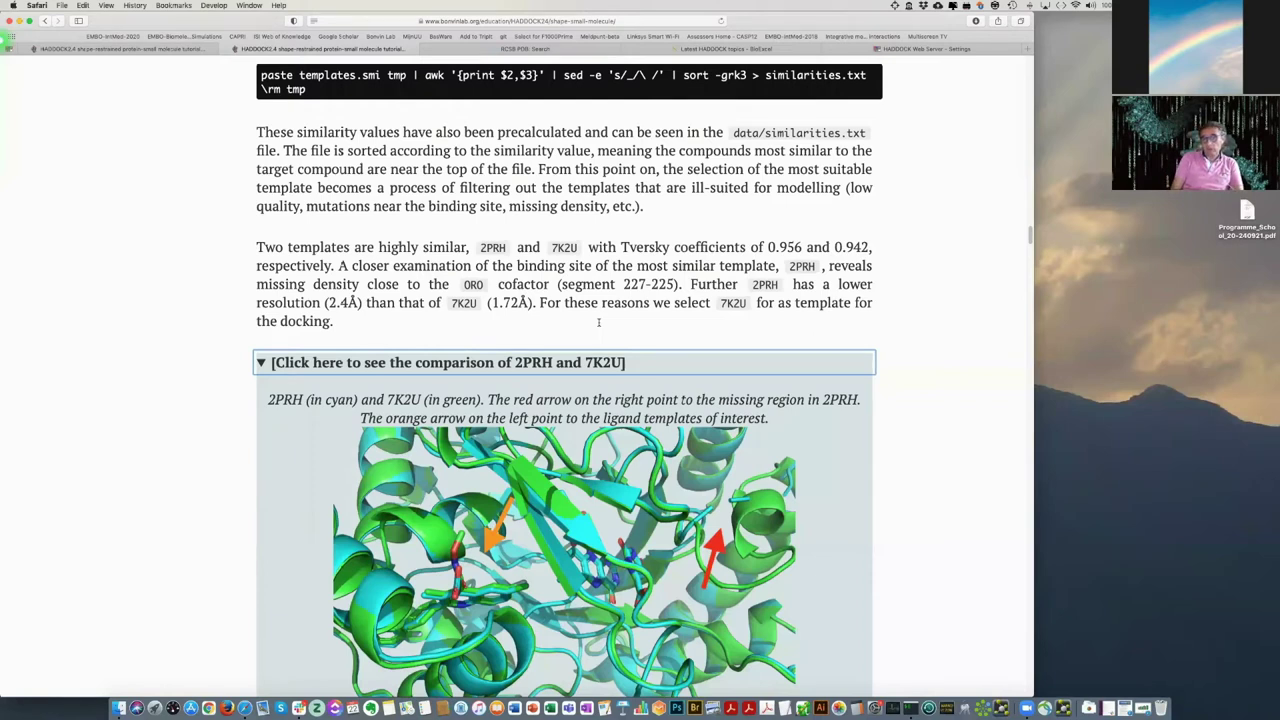
pyautogui.scroll(-2, 599, 322)
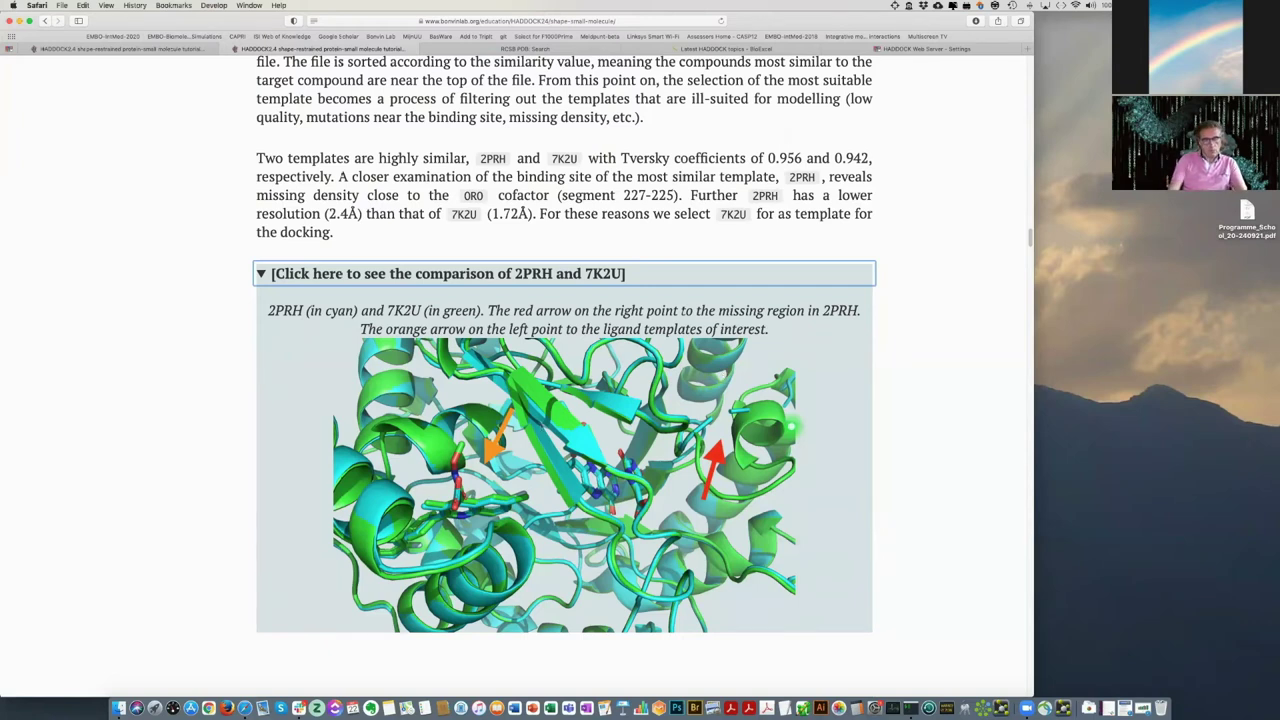
pyautogui.scroll(-4, 790, 425)
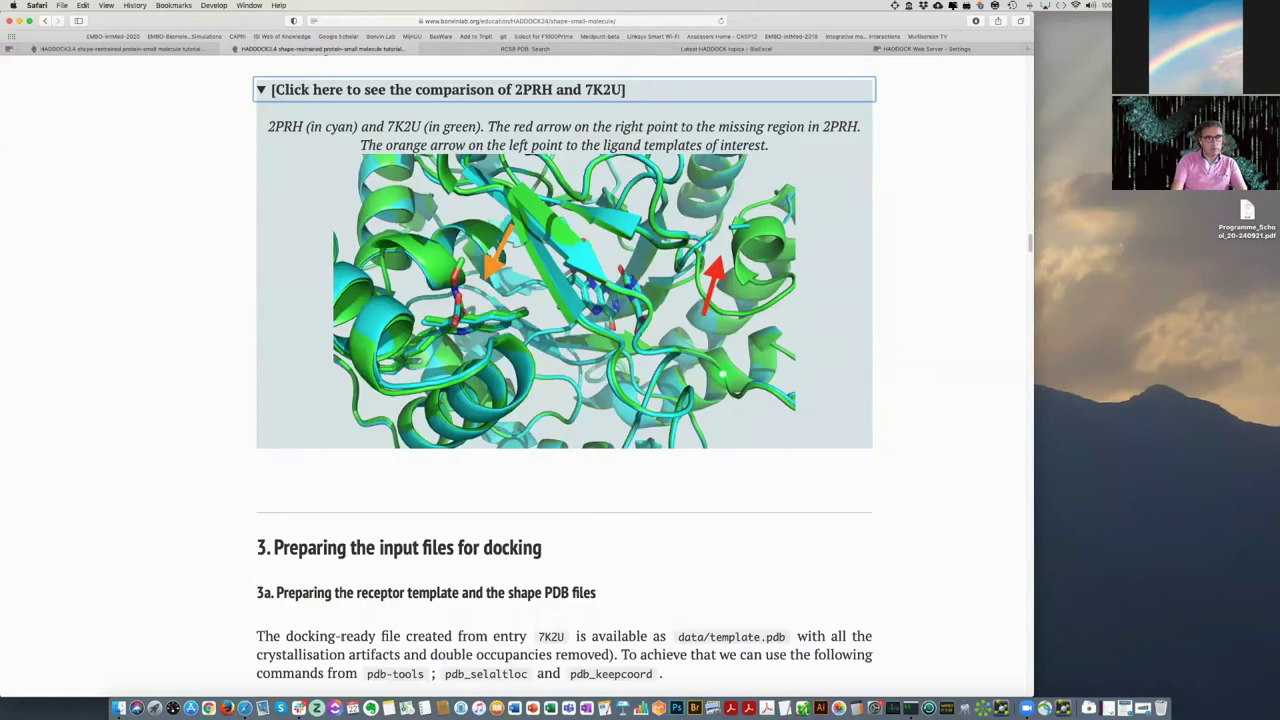
# Switch to iTerm2 and list the contents of the tutorial directory and its data folder.
pyautogui.press('super+Tab')
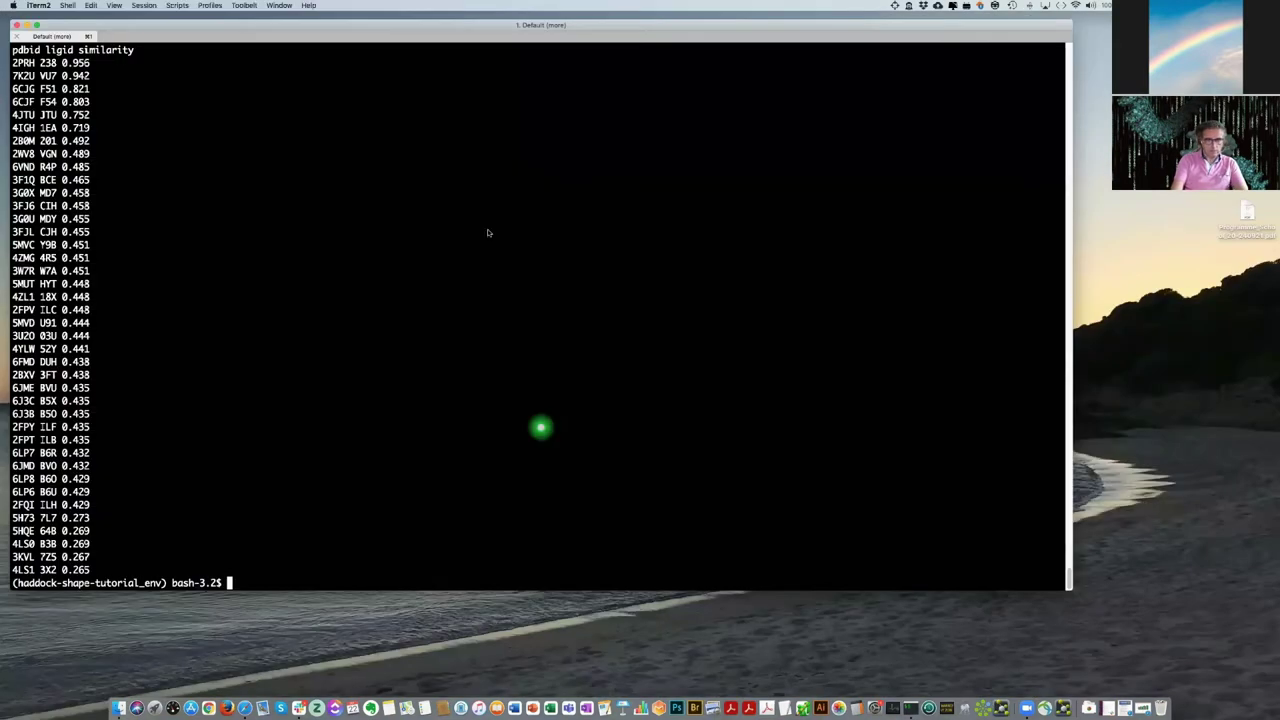
pyautogui.write('ls d')
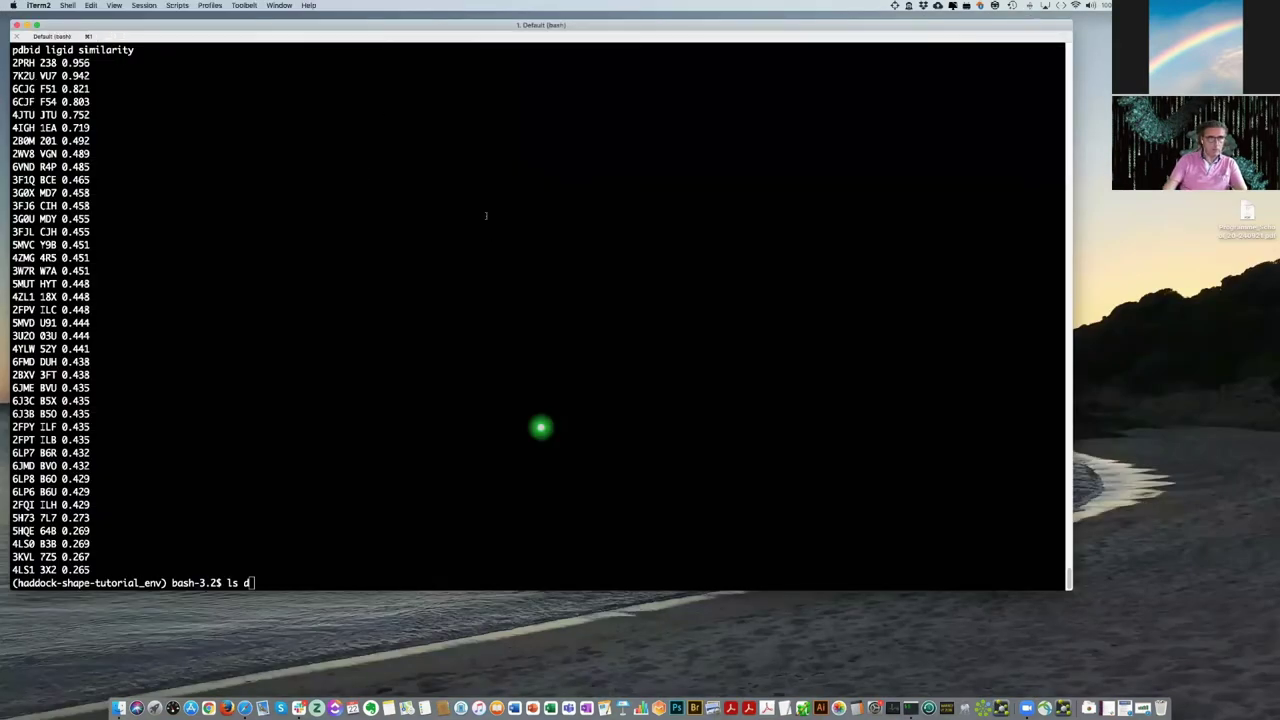
pyautogui.click(42, 80)
pyautogui.press('BackSpace')
pyautogui.press('Return')
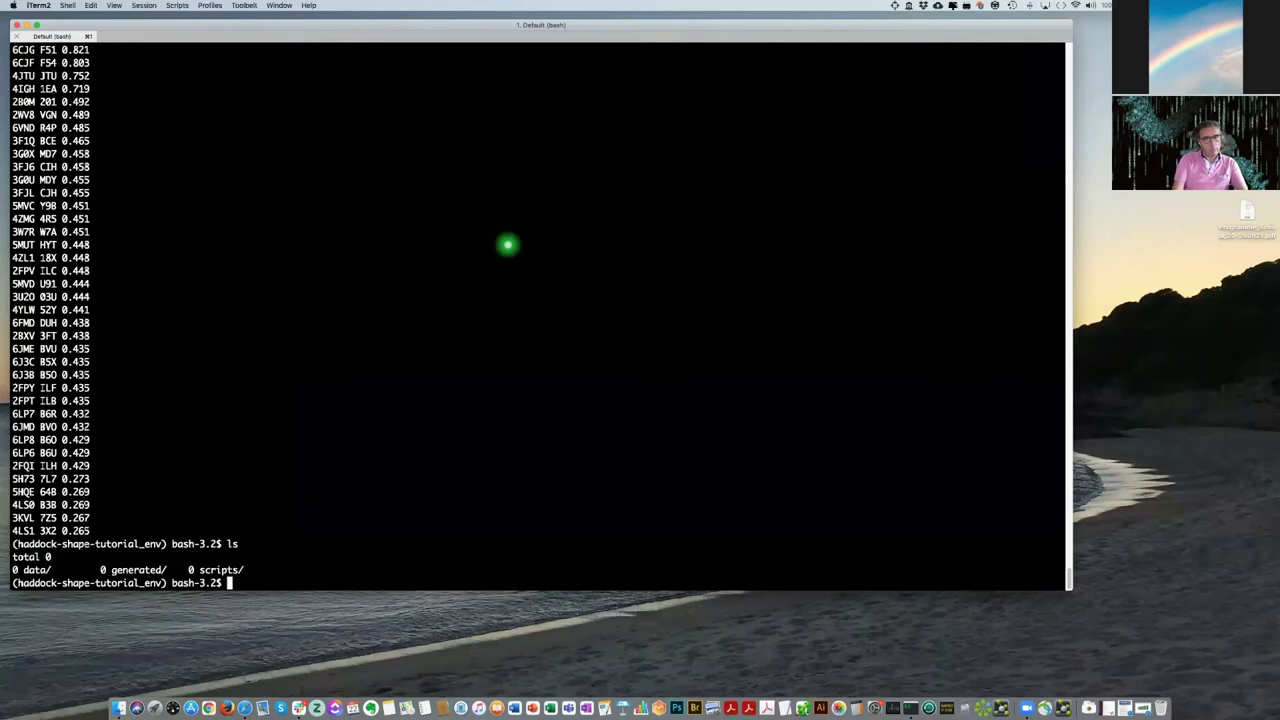
pyautogui.write('ls d')
pyautogui.press('Tab')
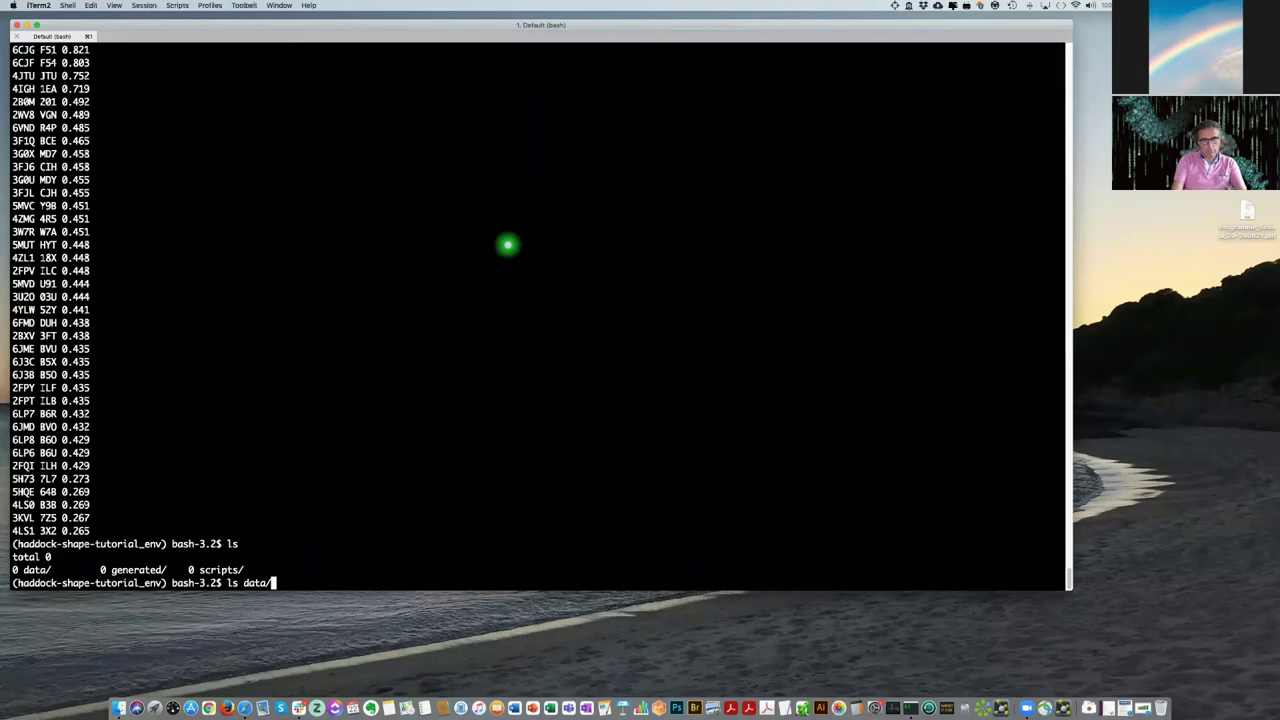
pyautogui.press('Return')
# Launch PyMOL with the structures data/1d3g.pdb and data/7K2U.pdb loaded together.
pyautogui.write('pymol ')
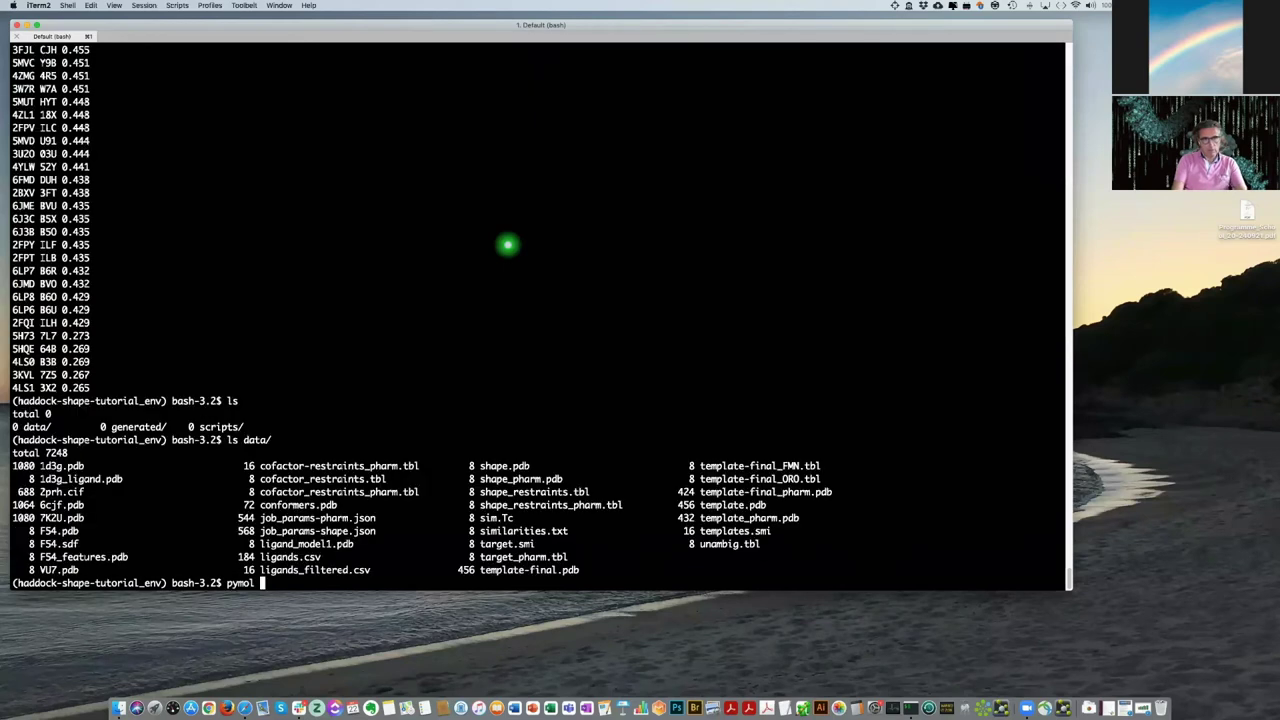
pyautogui.write('1d3g')
pyautogui.press('BackSpace')
pyautogui.press('BackSpace')
pyautogui.press('BackSpace')
pyautogui.press('BackSpace')
pyautogui.write('data/1')
pyautogui.press('Tab')
pyautogui.write('.')
pyautogui.press('Tab')
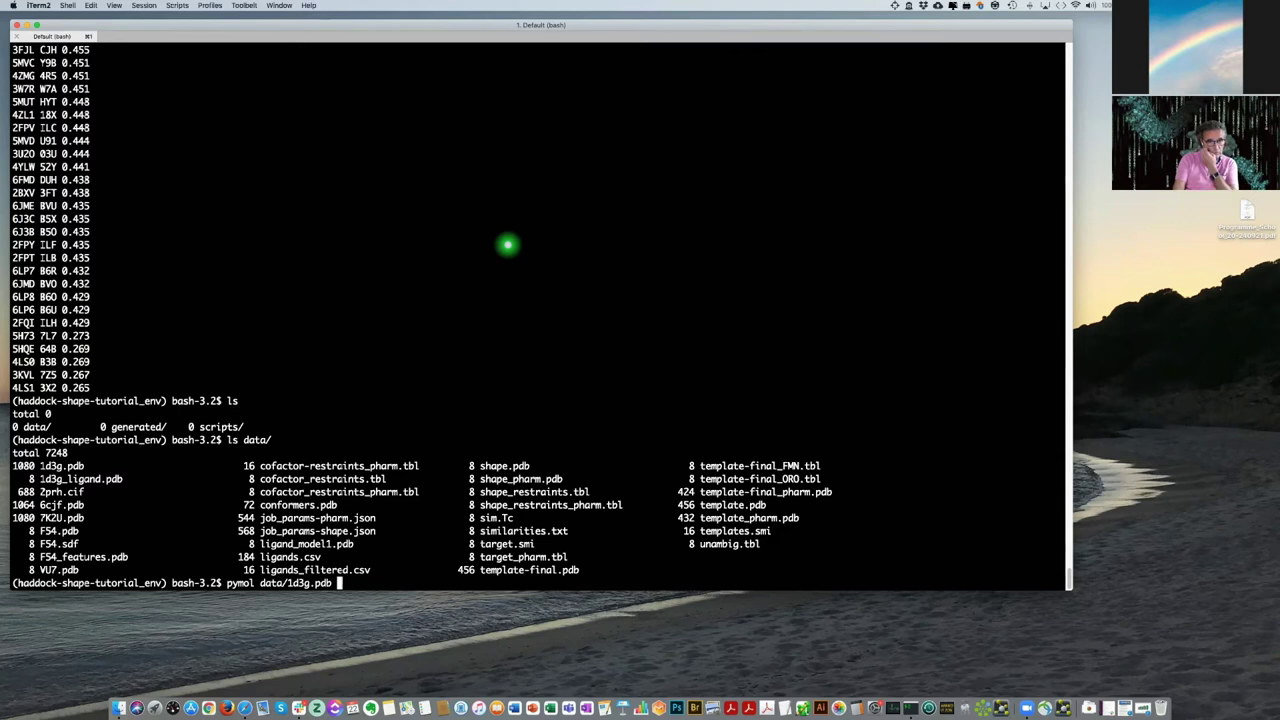
pyautogui.write('data/')
pyautogui.write('7')
pyautogui.press('Tab')
pyautogui.press('Return')
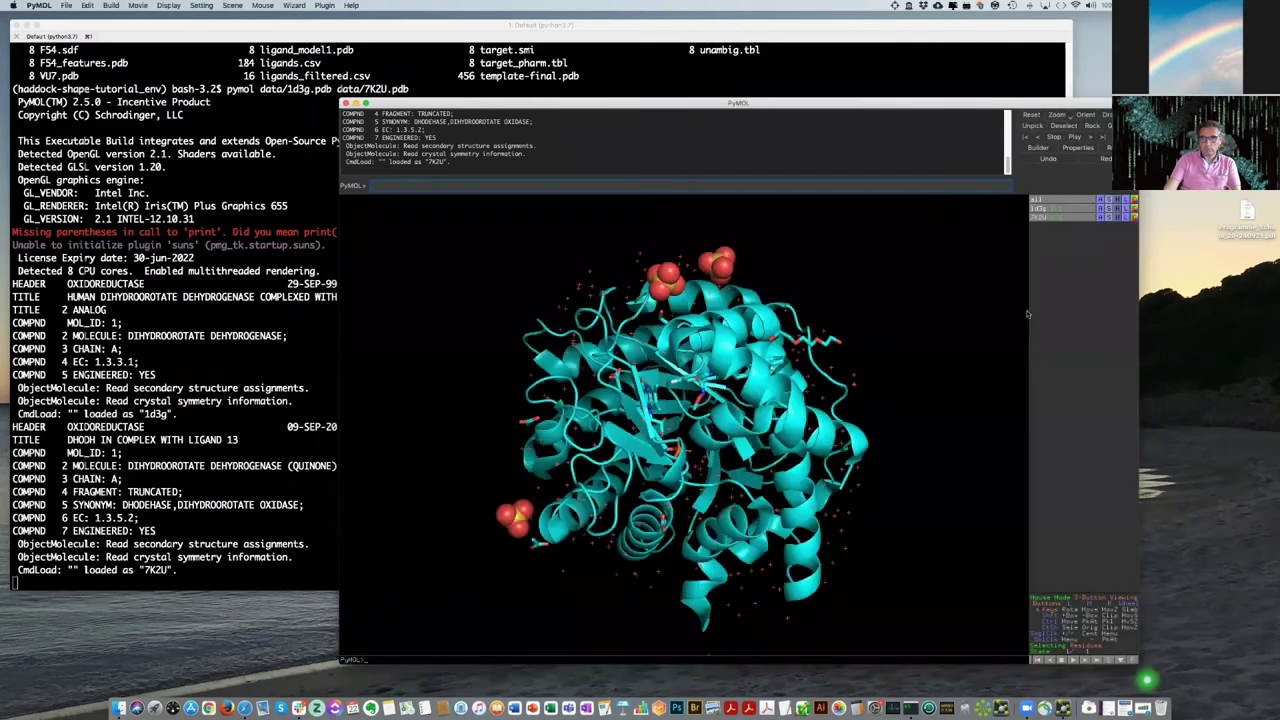
# Align the 1d3g object to the 7K2U molecule on their CA atoms.
pyautogui.click(1118, 216)
pyautogui.moveTo(1095, 311)
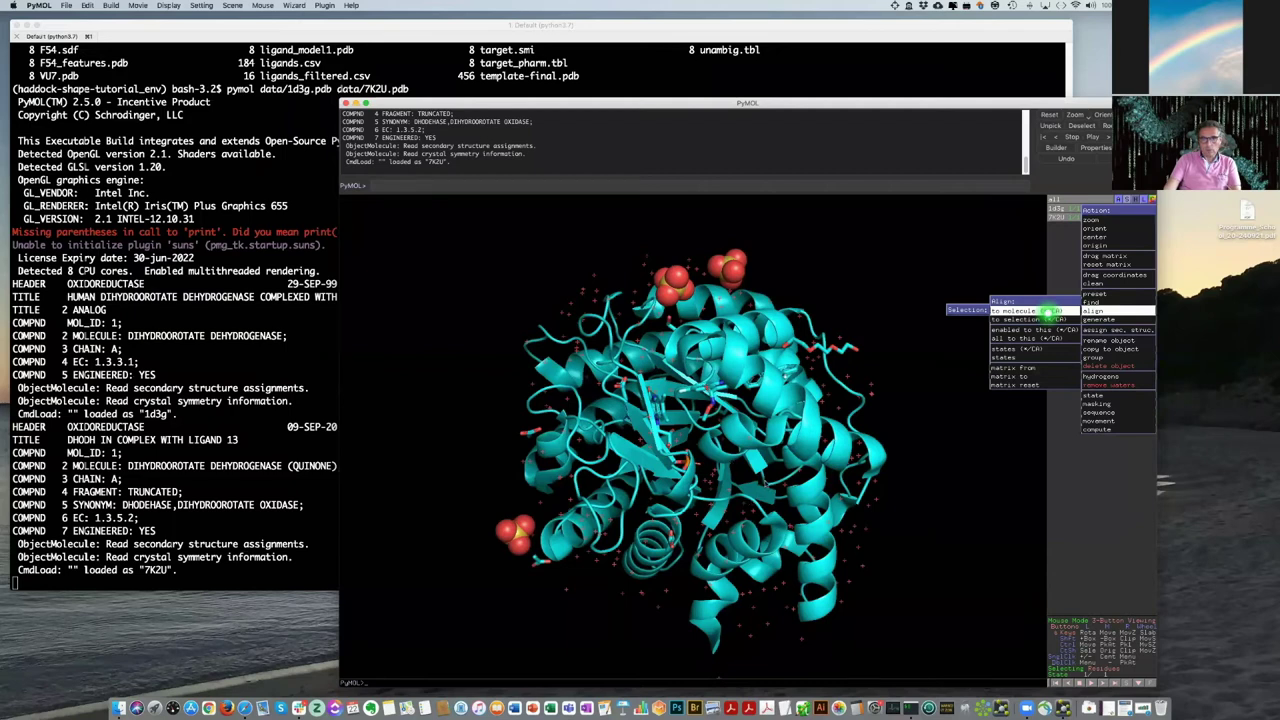
pyautogui.moveTo(1040, 311)
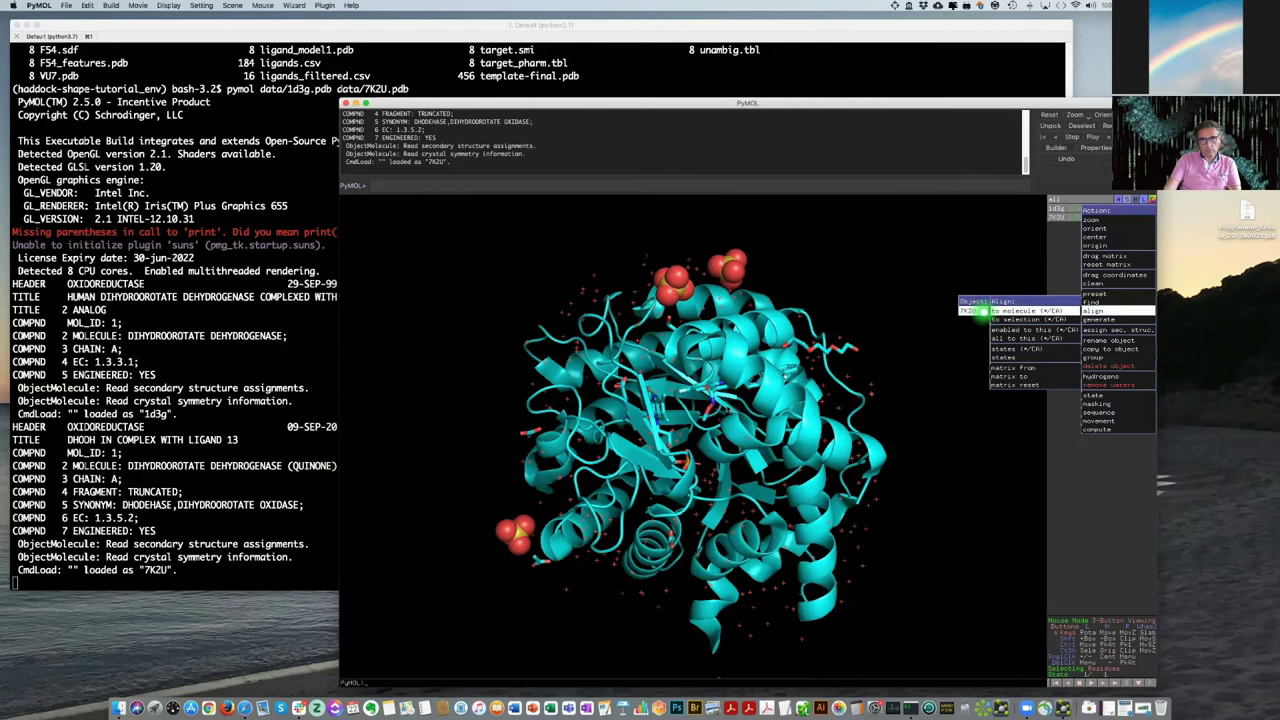
pyautogui.click(978, 311)
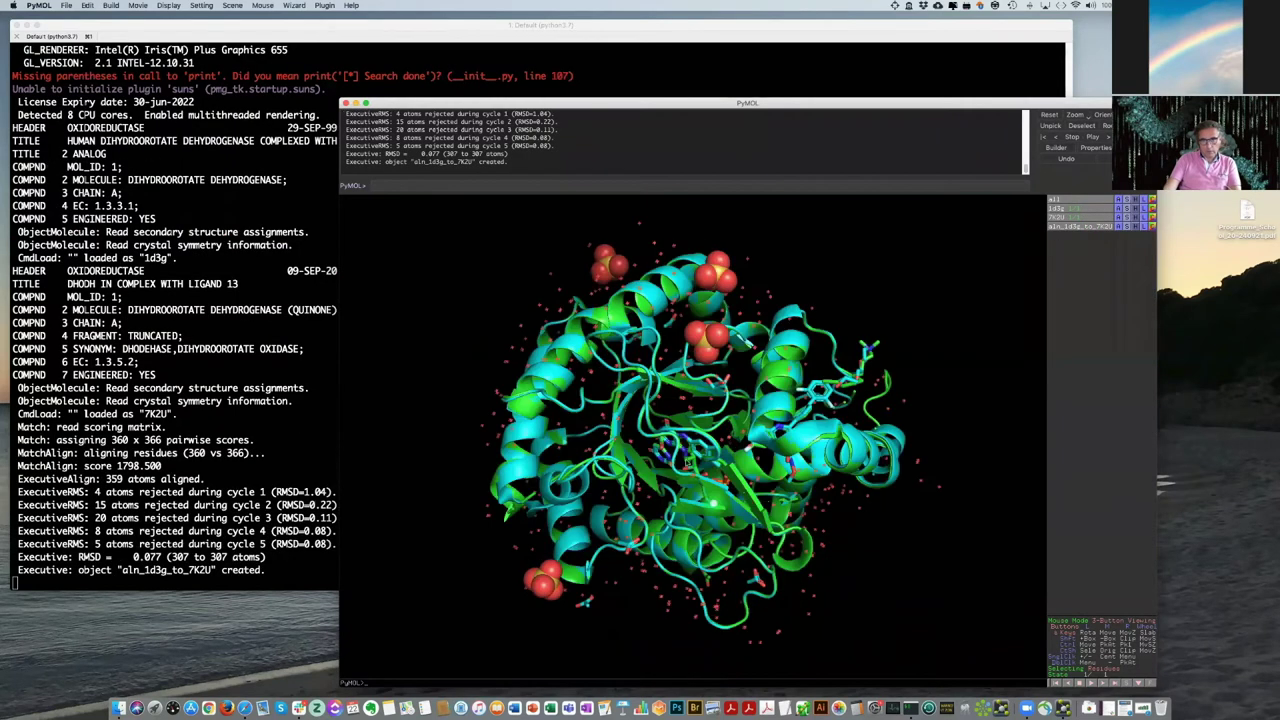
# Compare the aligned 1d3g and 7K2U structures overall and close up around the bound ligands, and quit PyMOL.
pyautogui.moveTo(559, 287); pyautogui.dragTo(697, 421)
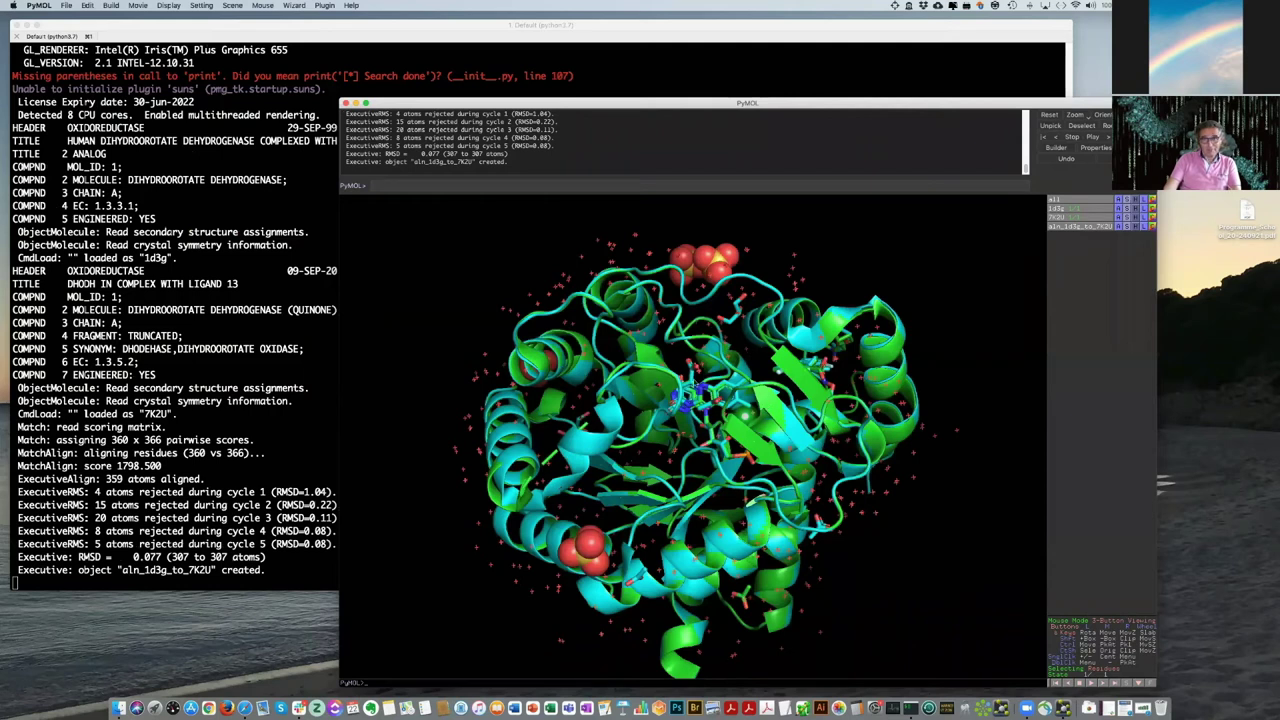
pyautogui.scroll(5, 684, 318)
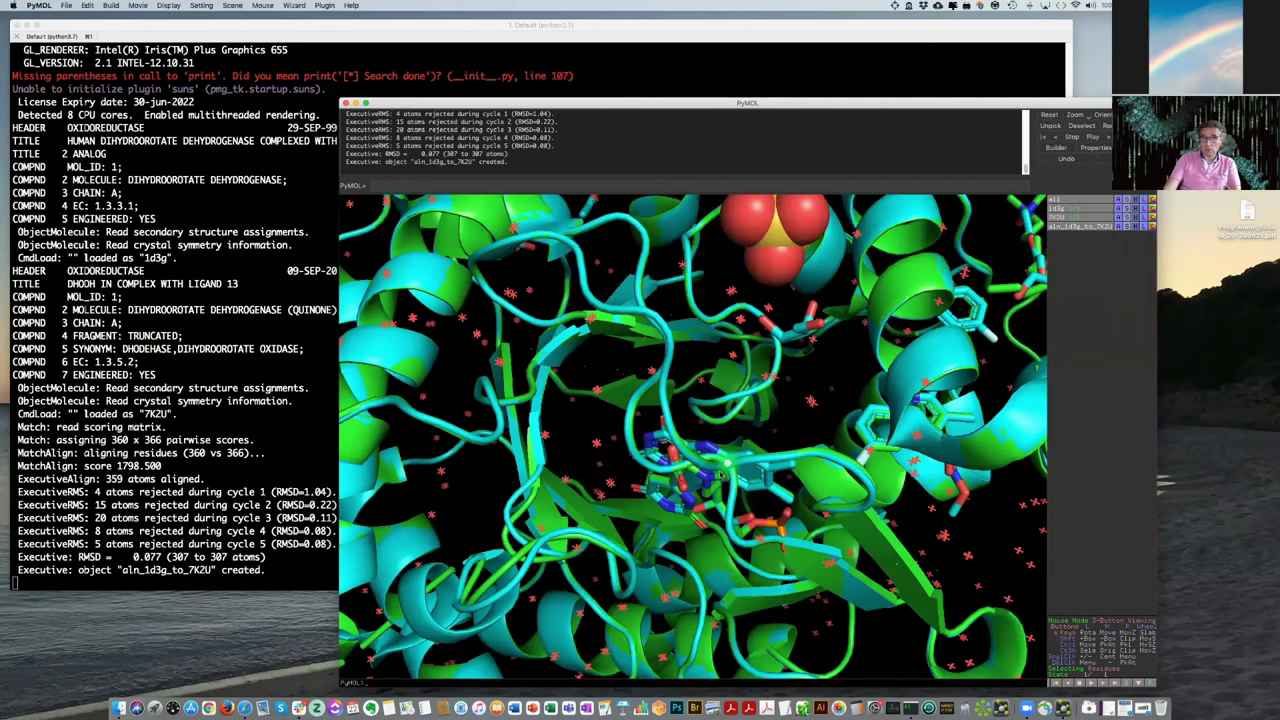
pyautogui.scroll(-5, 706, 486)
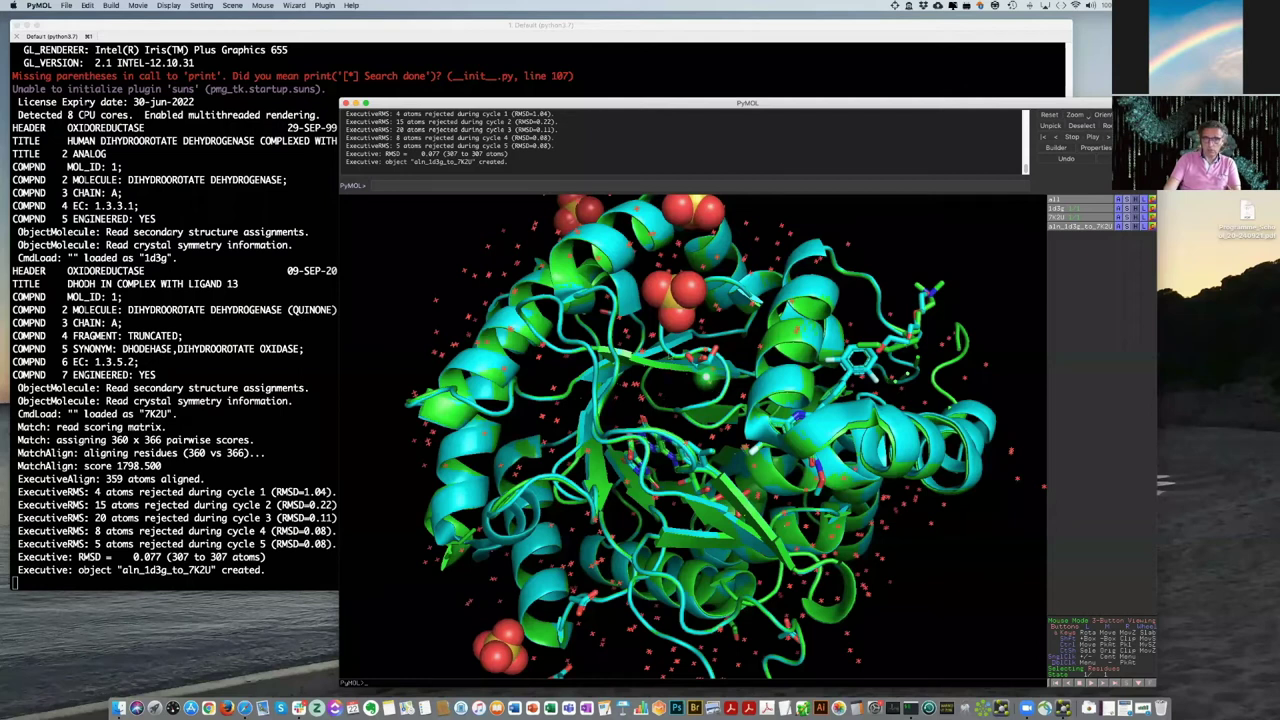
pyautogui.moveTo(730, 390); pyautogui.dragTo(732, 451)
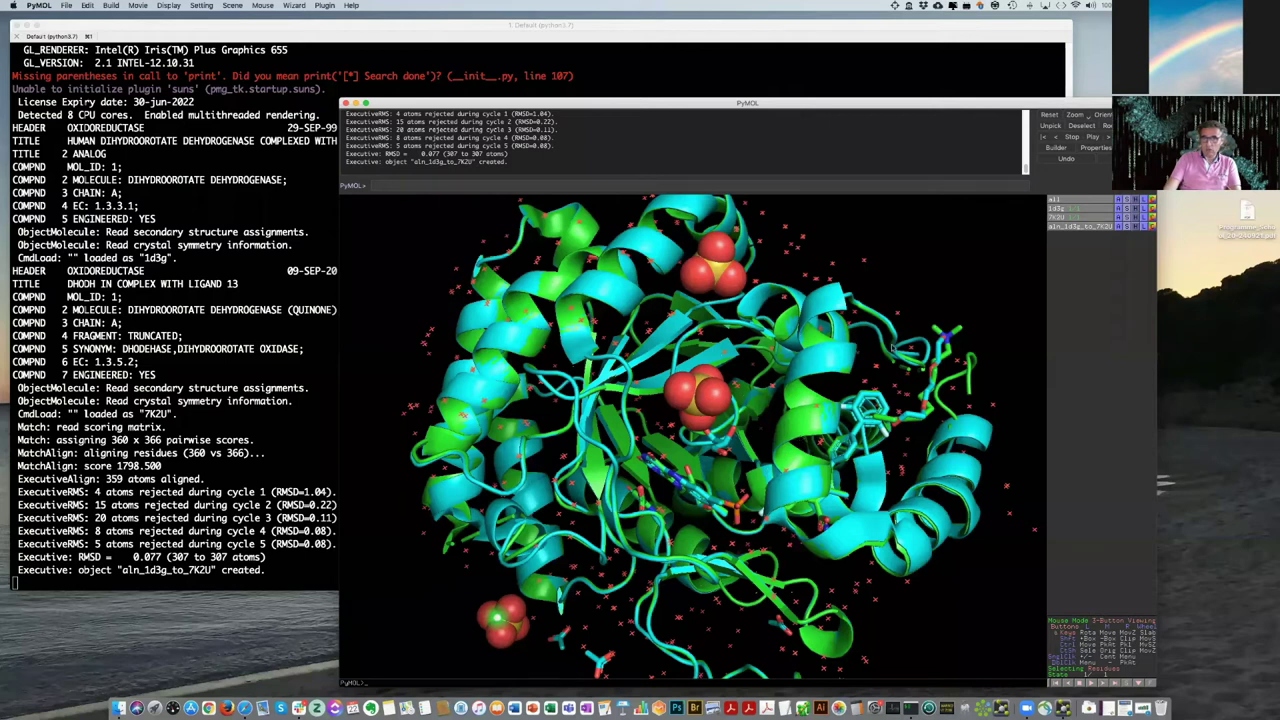
pyautogui.moveTo(893, 345); pyautogui.dragTo(938, 207)
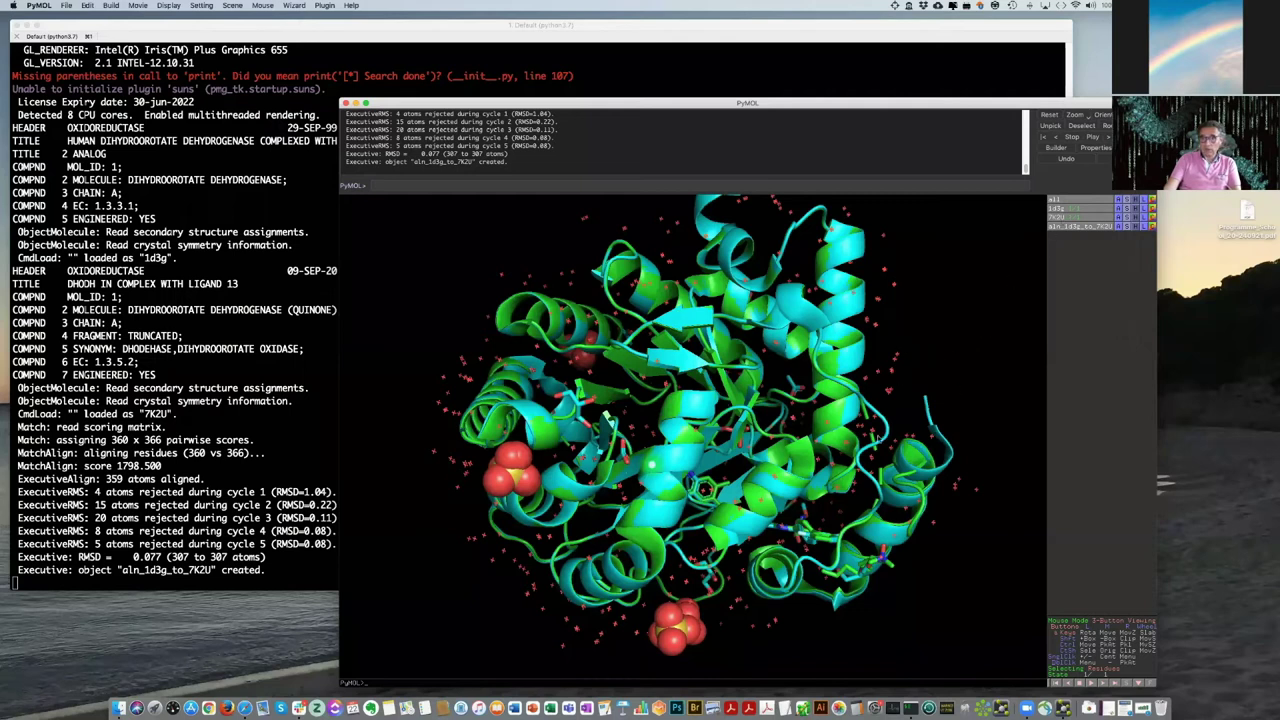
pyautogui.scroll(5, 828, 410)
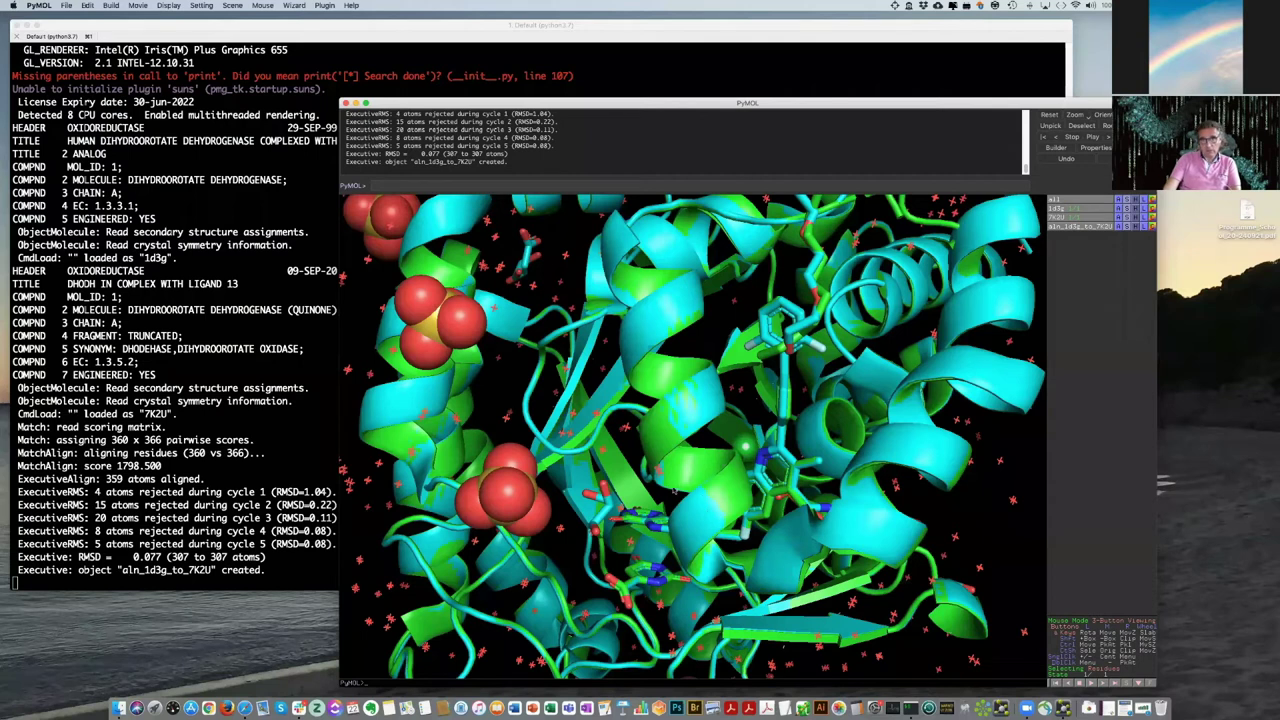
pyautogui.moveTo(675, 490); pyautogui.dragTo(698, 472)
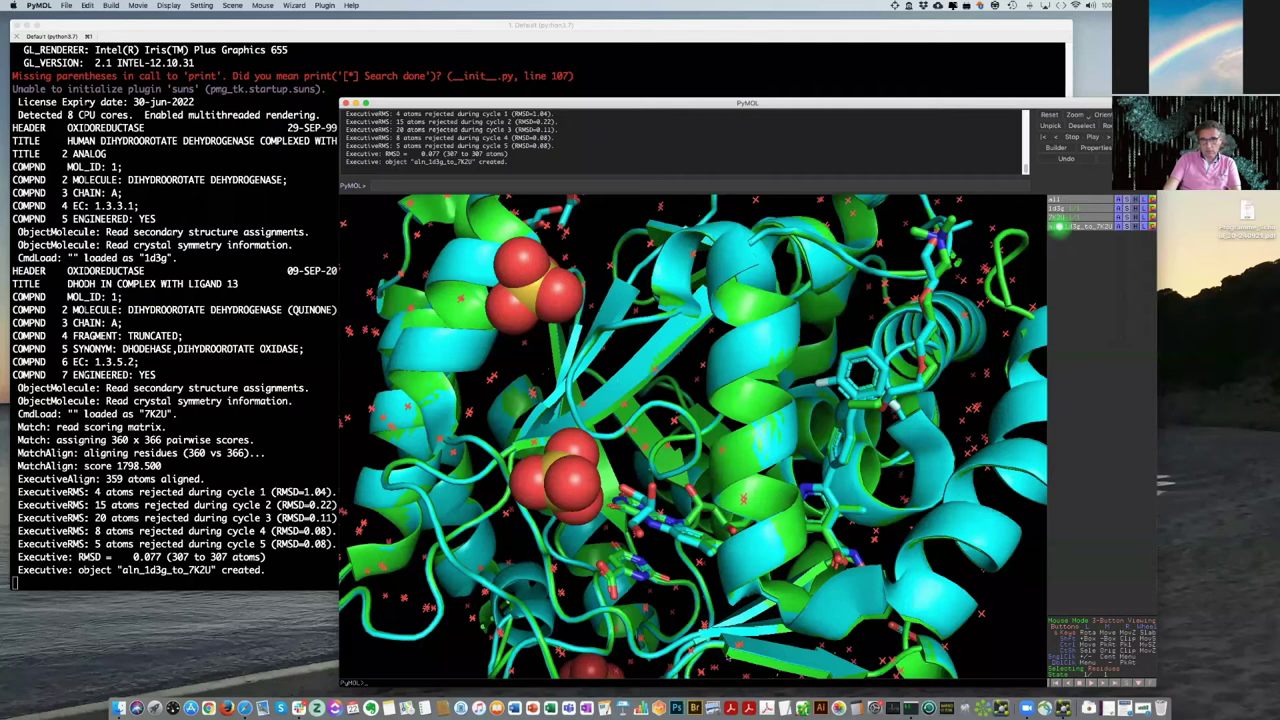
pyautogui.moveTo(720, 470); pyautogui.dragTo(770, 502)
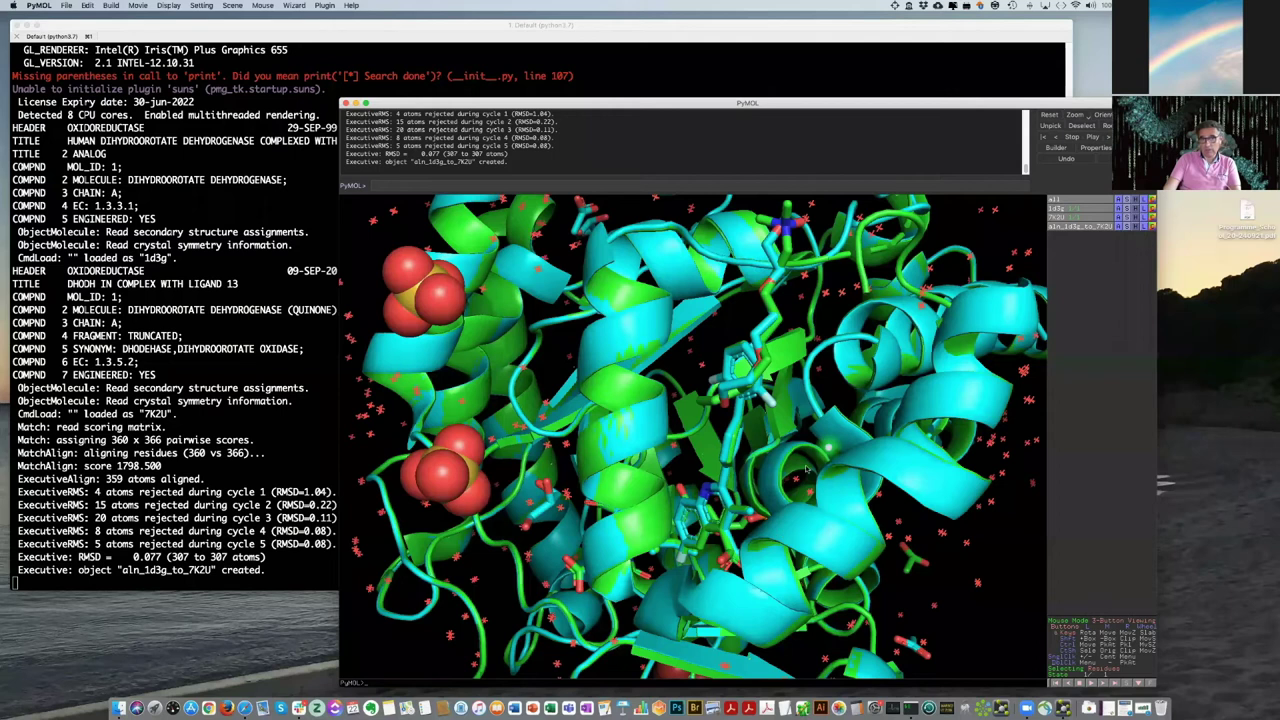
pyautogui.moveTo(808, 469); pyautogui.dragTo(795, 520)
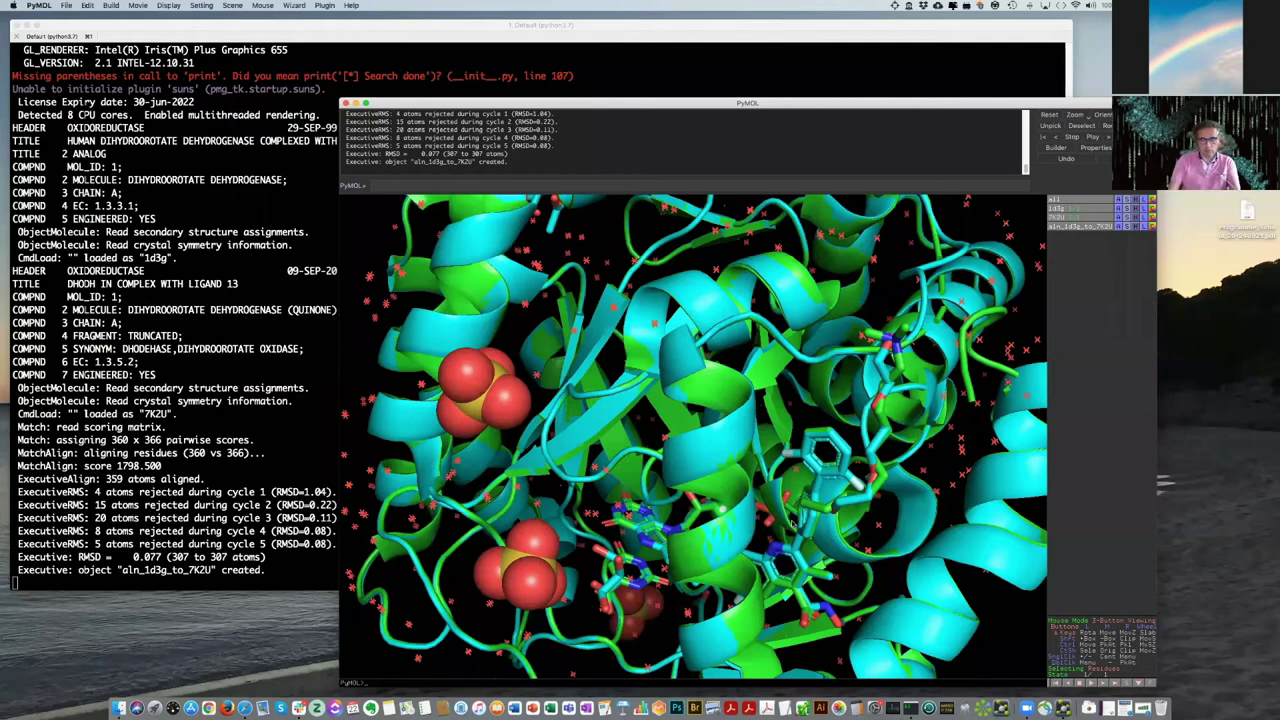
pyautogui.moveTo(793, 522); pyautogui.dragTo(793, 522)
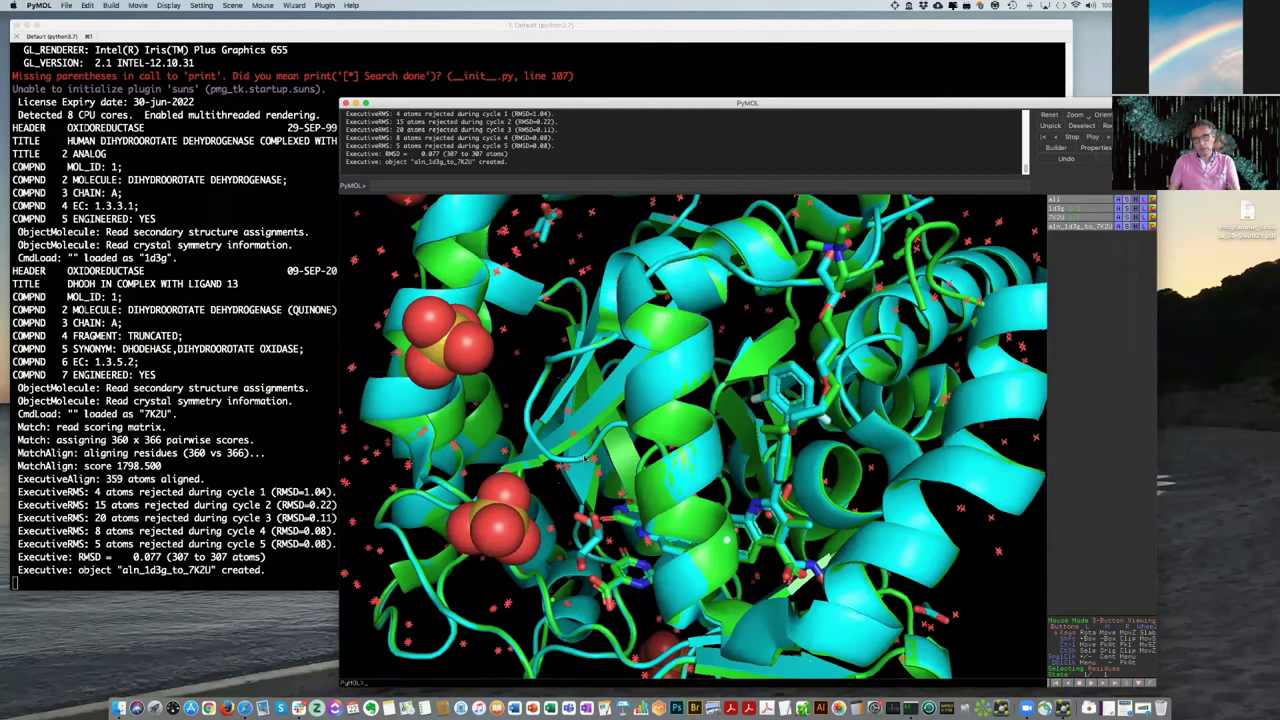
pyautogui.moveTo(585, 458); pyautogui.dragTo(585, 459)
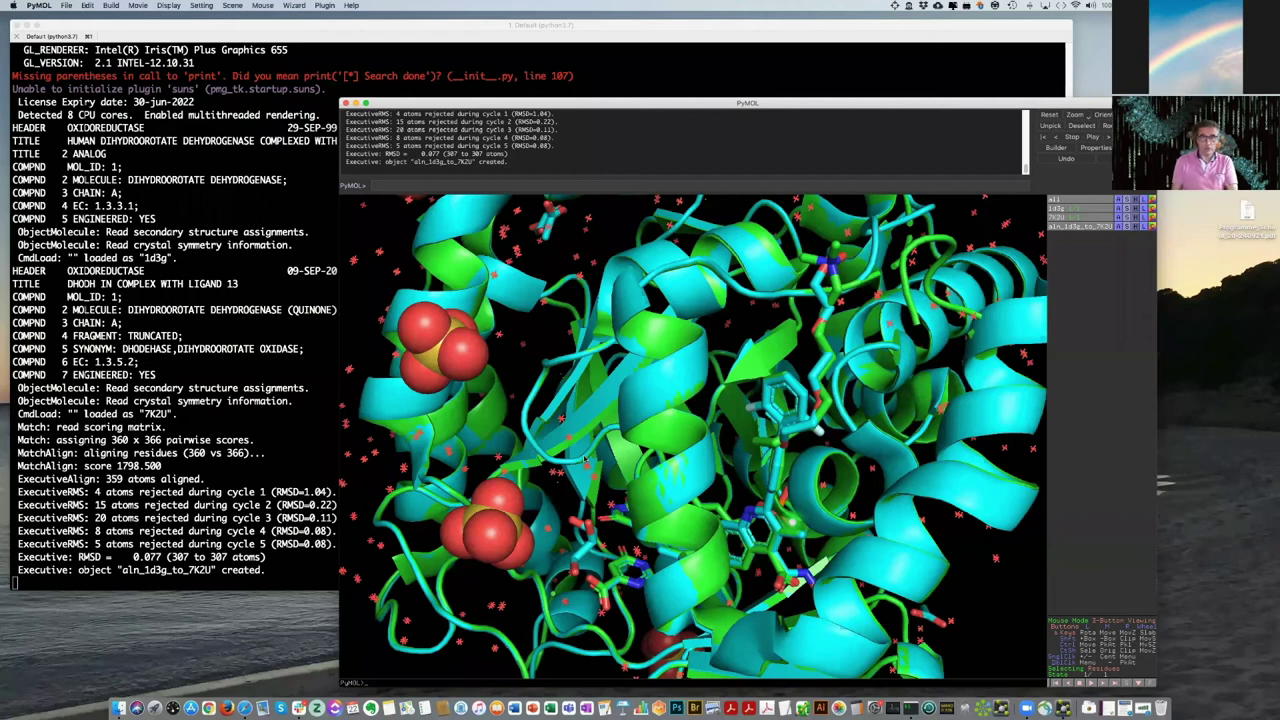
pyautogui.press('super+q')
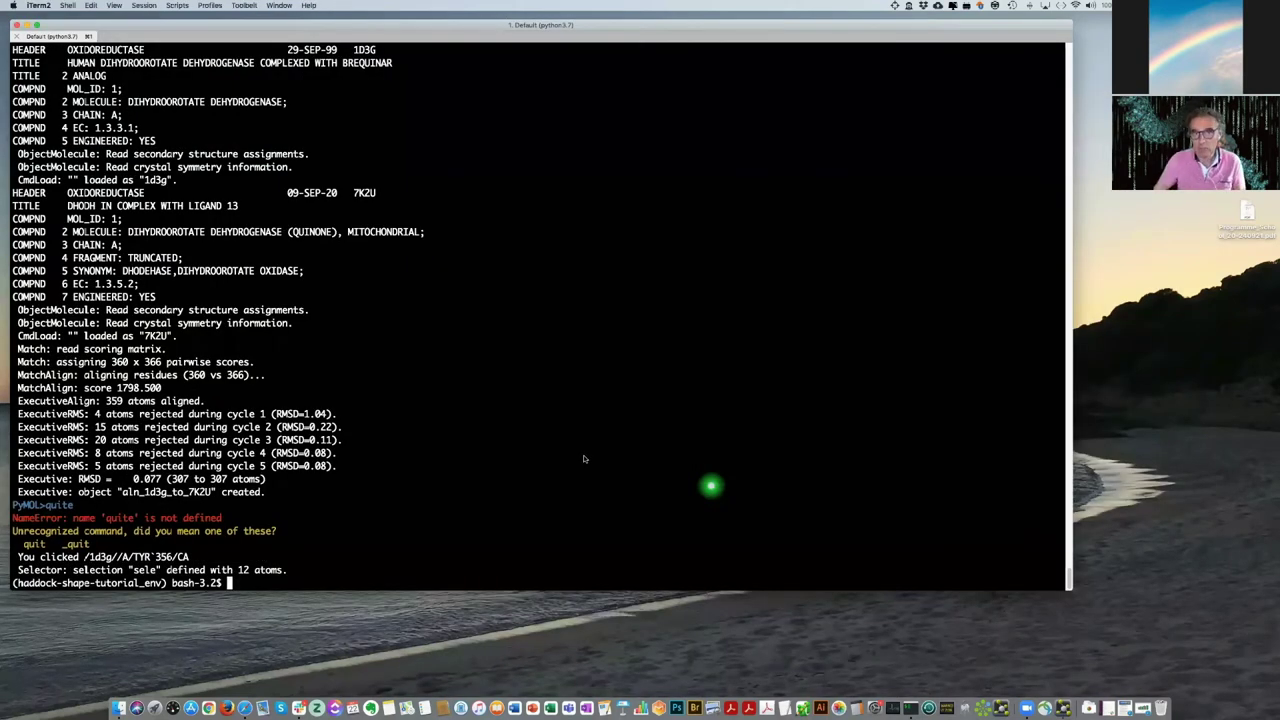
# Return to the PyMOL session, re-examine the overlap of the two ligands in the binding site from several angles, and quit.
pyautogui.press('super+Tab')
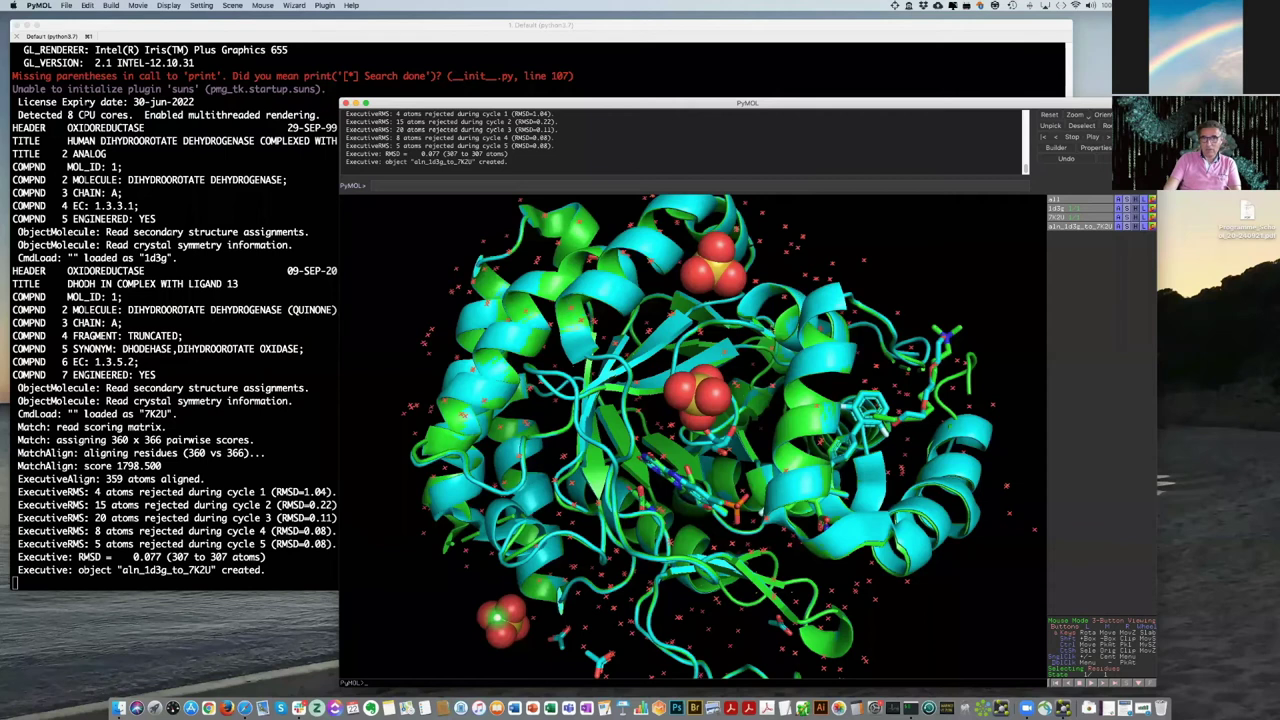
pyautogui.moveTo(893, 345); pyautogui.dragTo(938, 207)
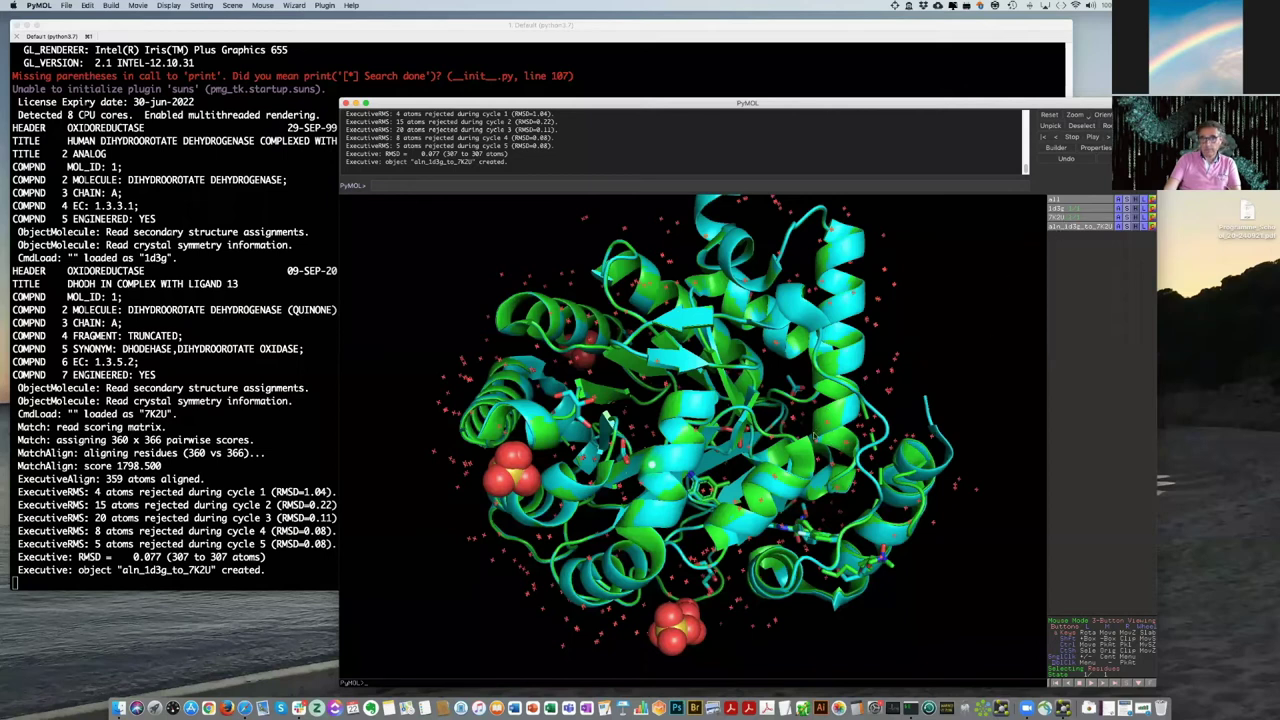
pyautogui.scroll(5, 805, 445)
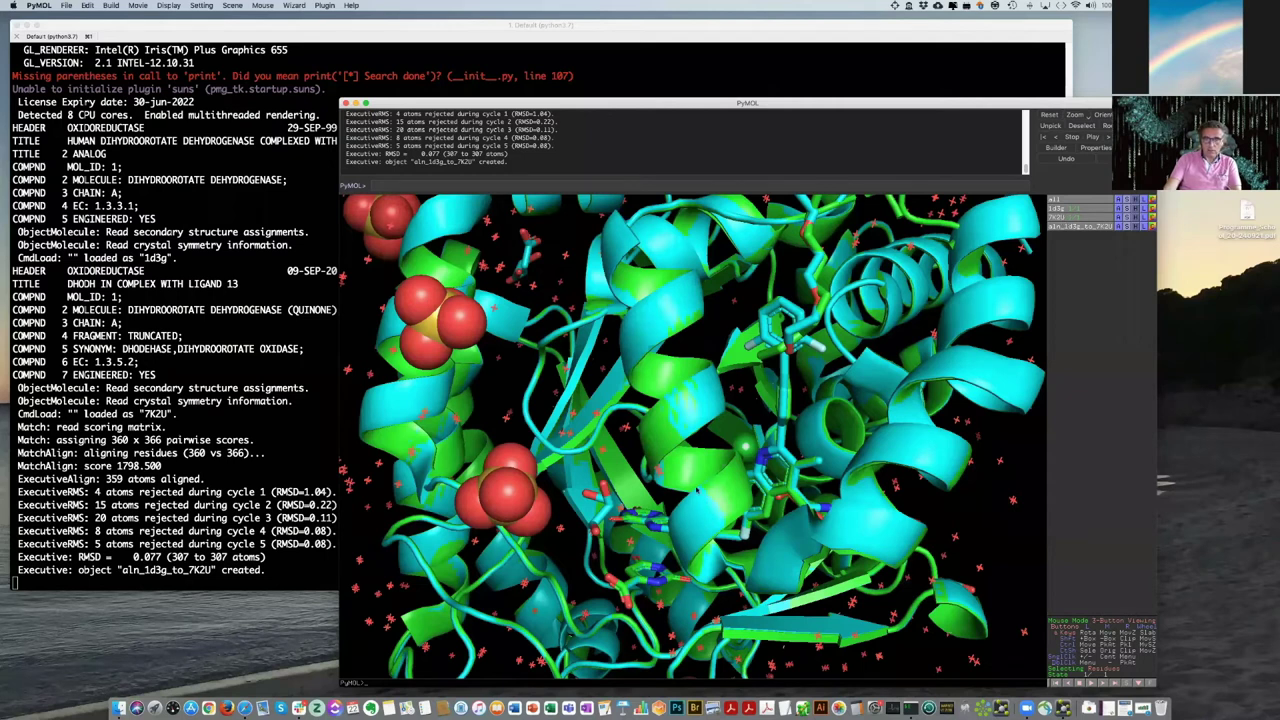
pyautogui.moveTo(697, 489); pyautogui.dragTo(700, 472)
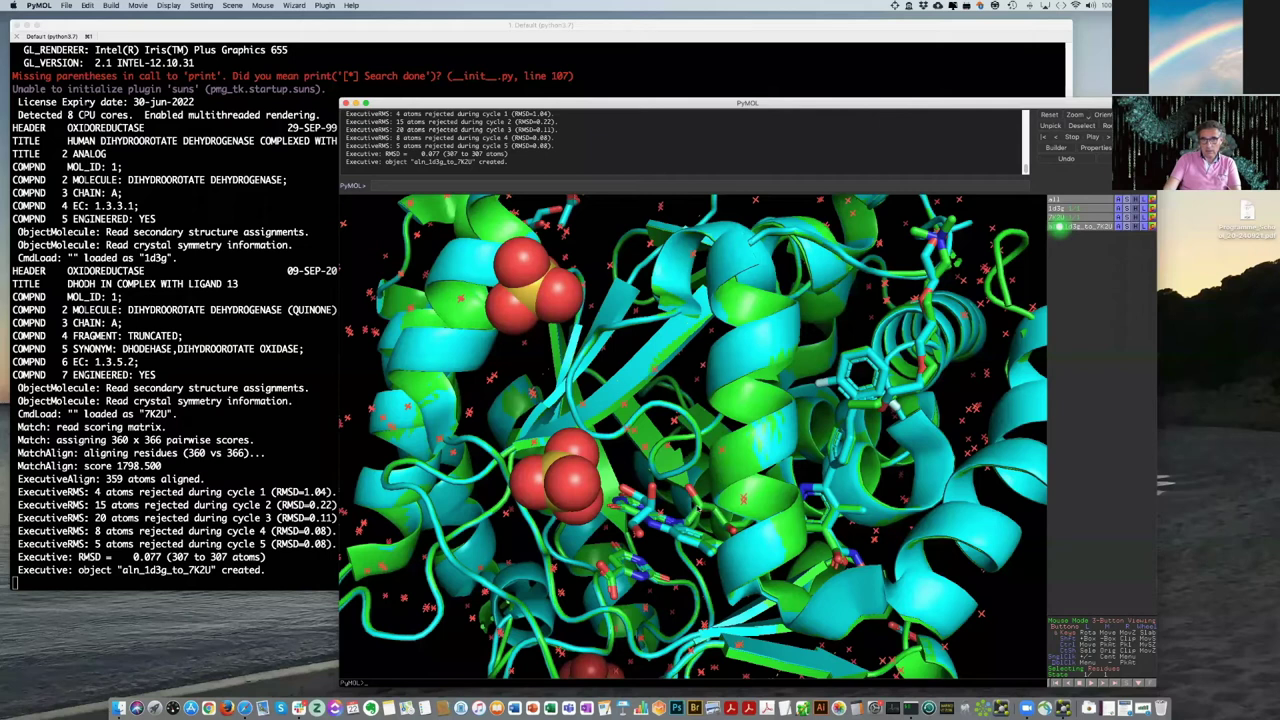
pyautogui.moveTo(720, 617); pyautogui.dragTo(770, 530)
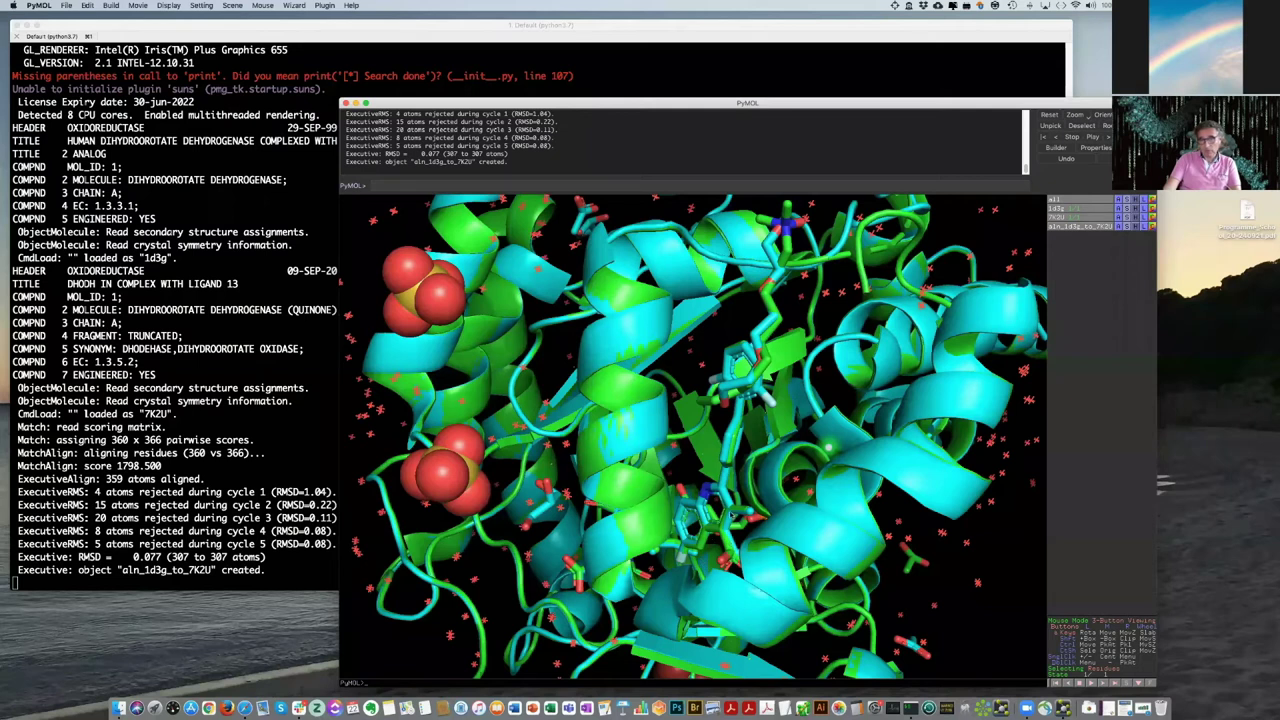
pyautogui.moveTo(795, 508); pyautogui.dragTo(850, 560)
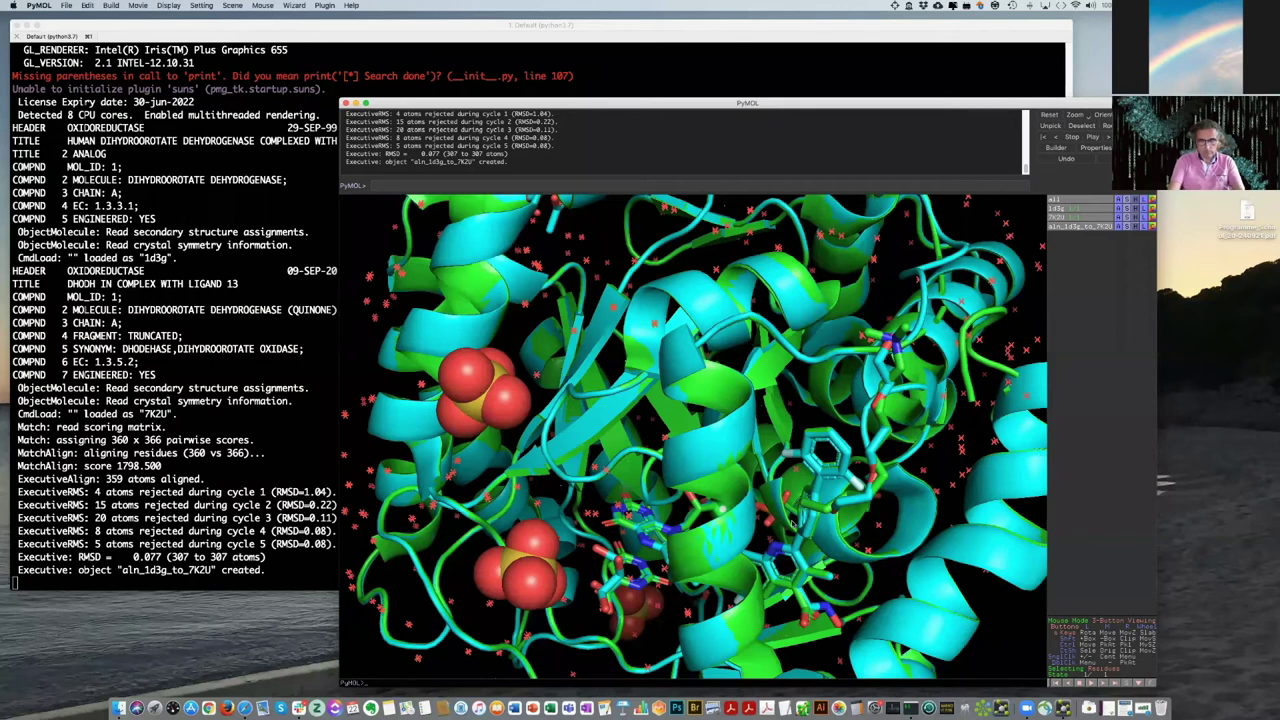
pyautogui.moveTo(792, 522); pyautogui.dragTo(792, 523)
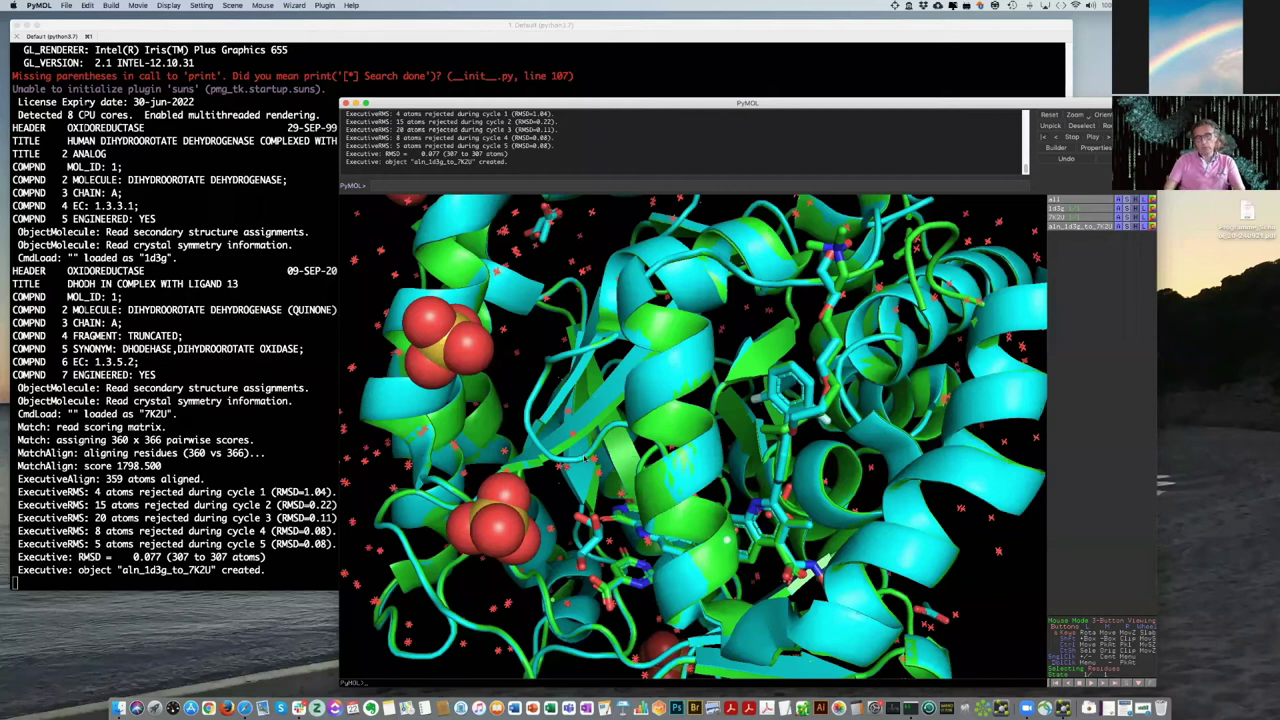
pyautogui.moveTo(586, 457); pyautogui.dragTo(587, 460)
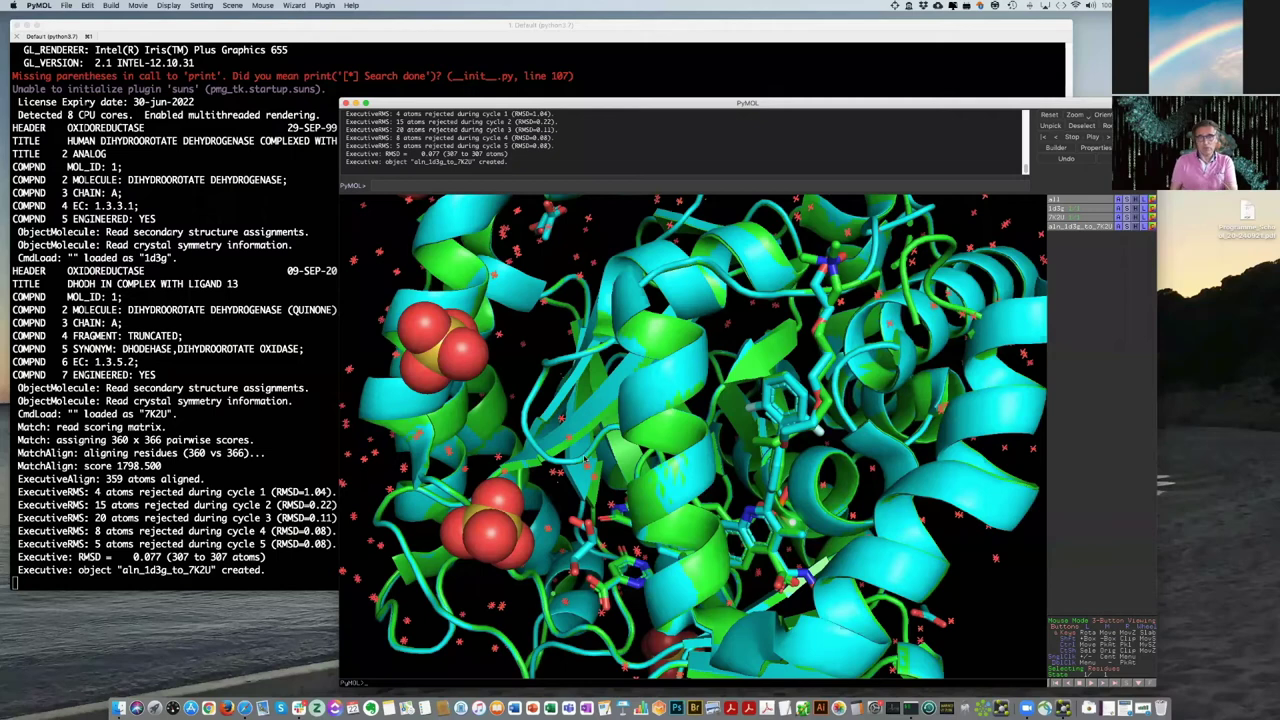
pyautogui.press('super+q')
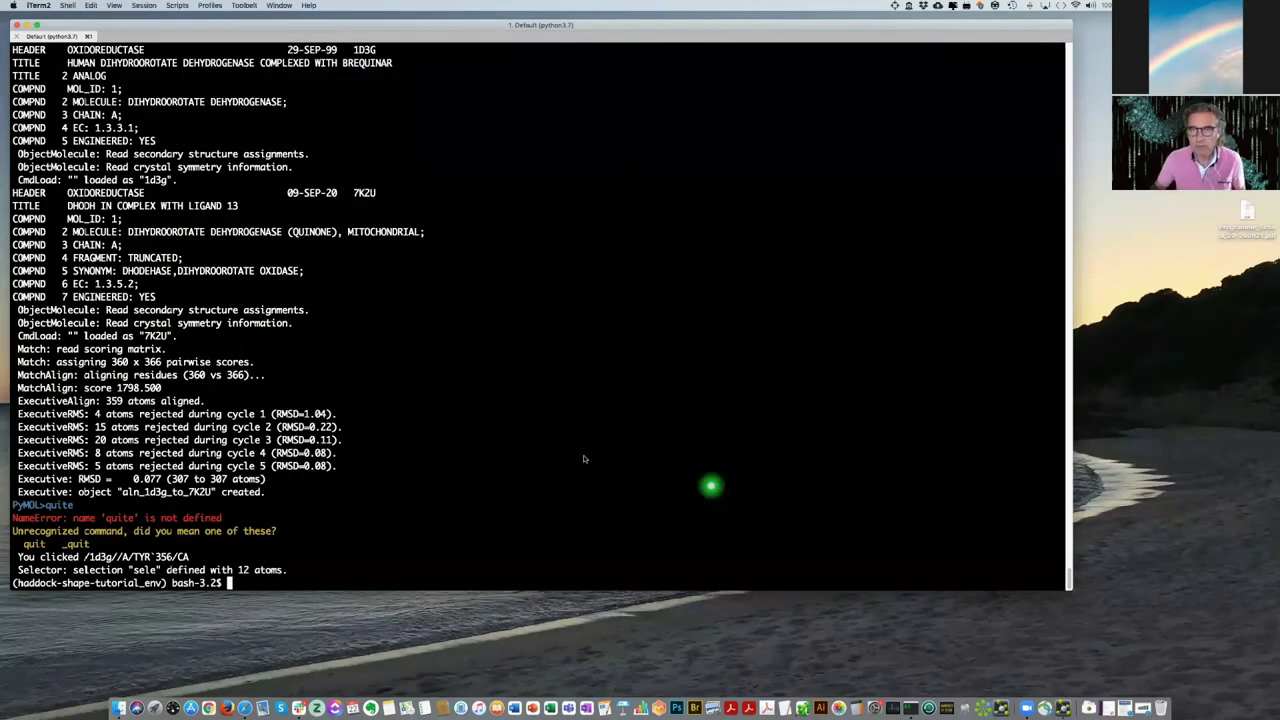
# Return to the tutorial in Safari, collapse the 2PRH and 7K2U comparison, and examine section 3a on preparing the receptor template and shape files.
pyautogui.press('super+Tab')
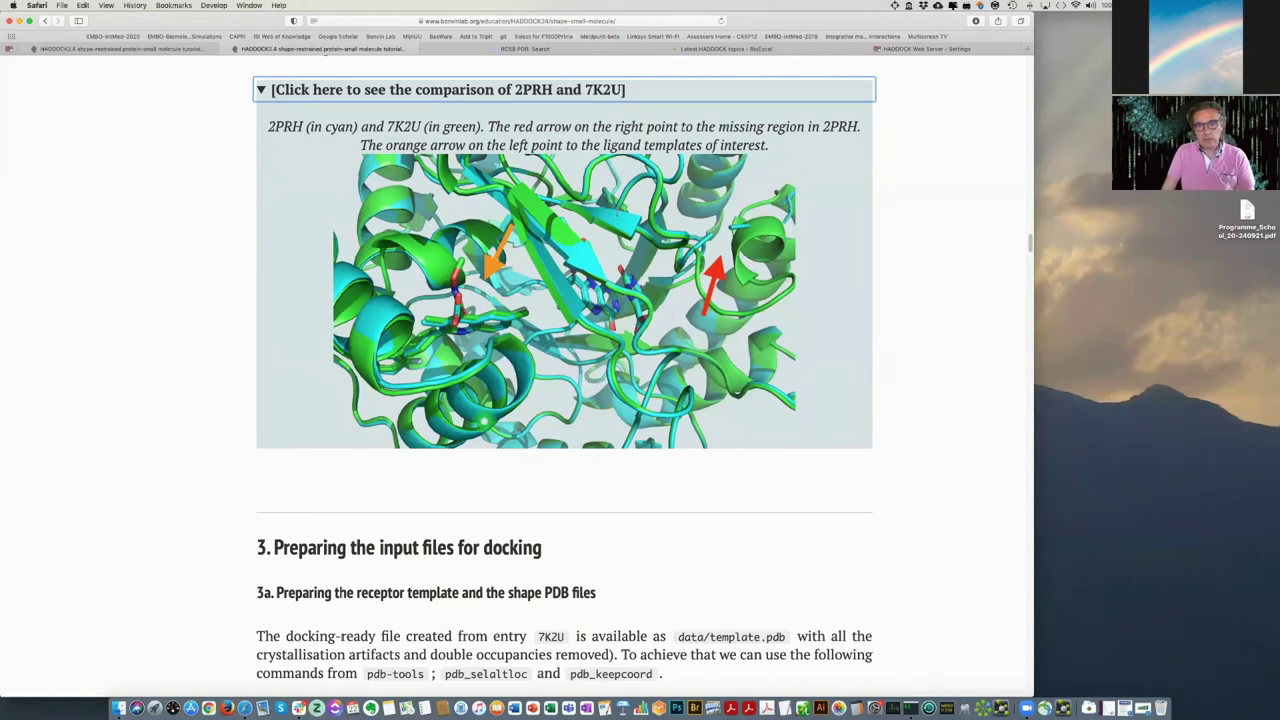
pyautogui.scroll(3, 637, 362)
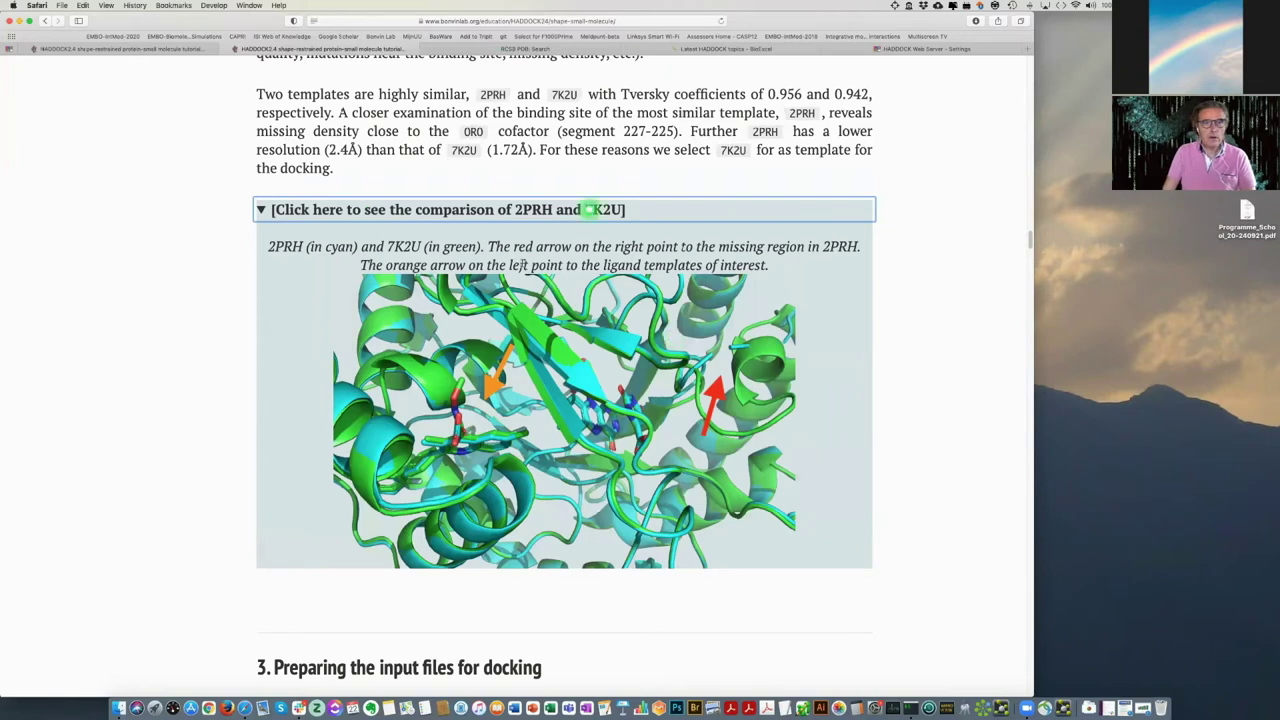
pyautogui.click(590, 209)
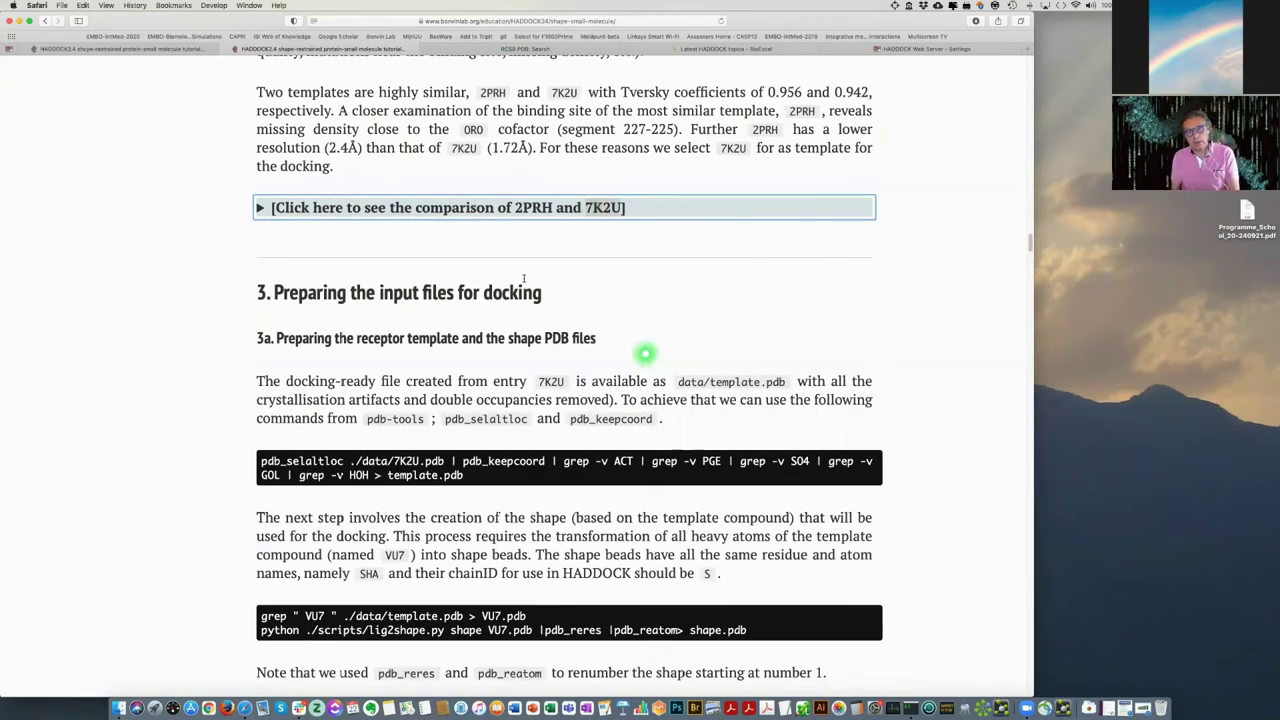
pyautogui.scroll(-5, 523, 279)
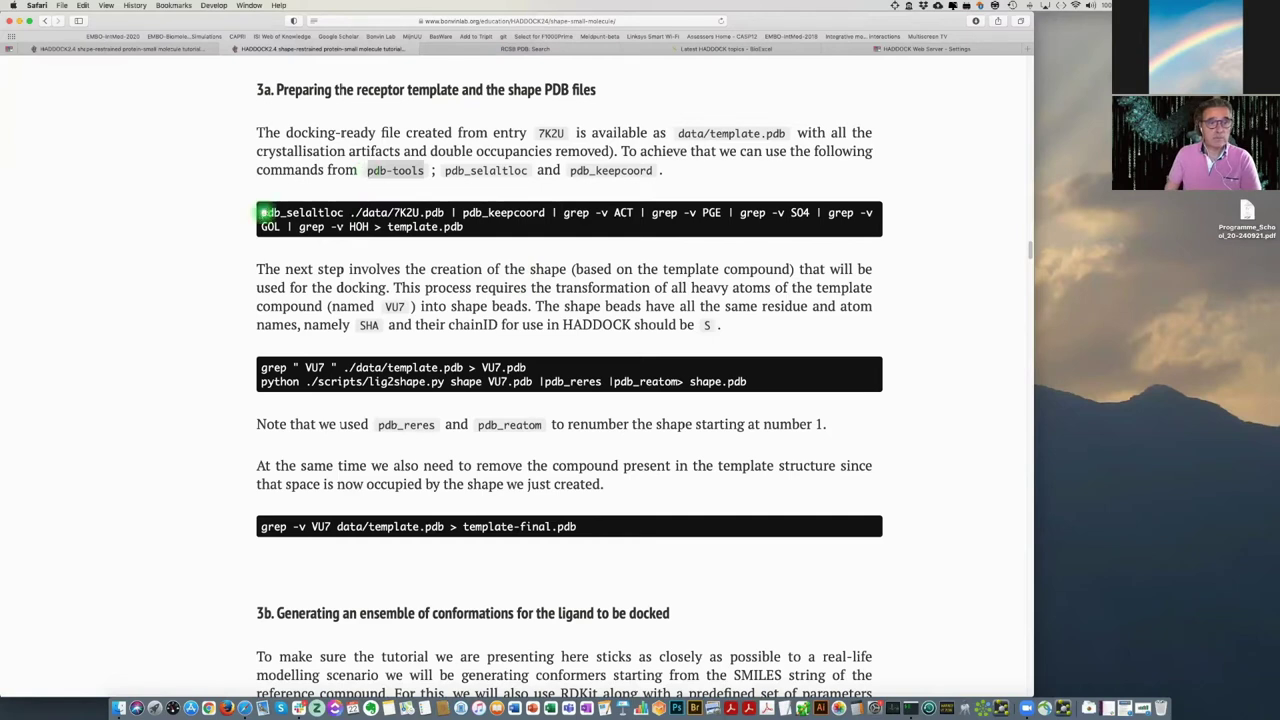
# Copy the pdb_selaltloc command that cleans 7K2U.pdb into template.pdb from section 3a of the tutorial.
pyautogui.moveTo(263, 212); pyautogui.dragTo(343, 212)
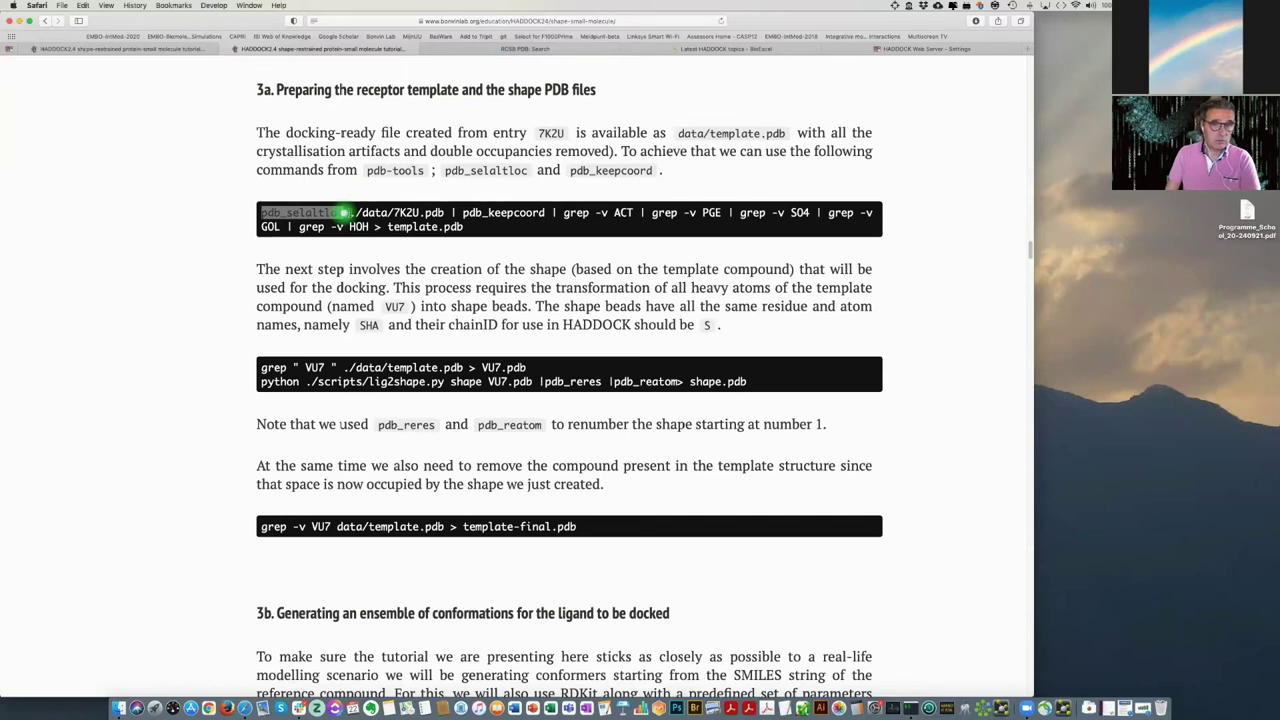
pyautogui.click(350, 212)
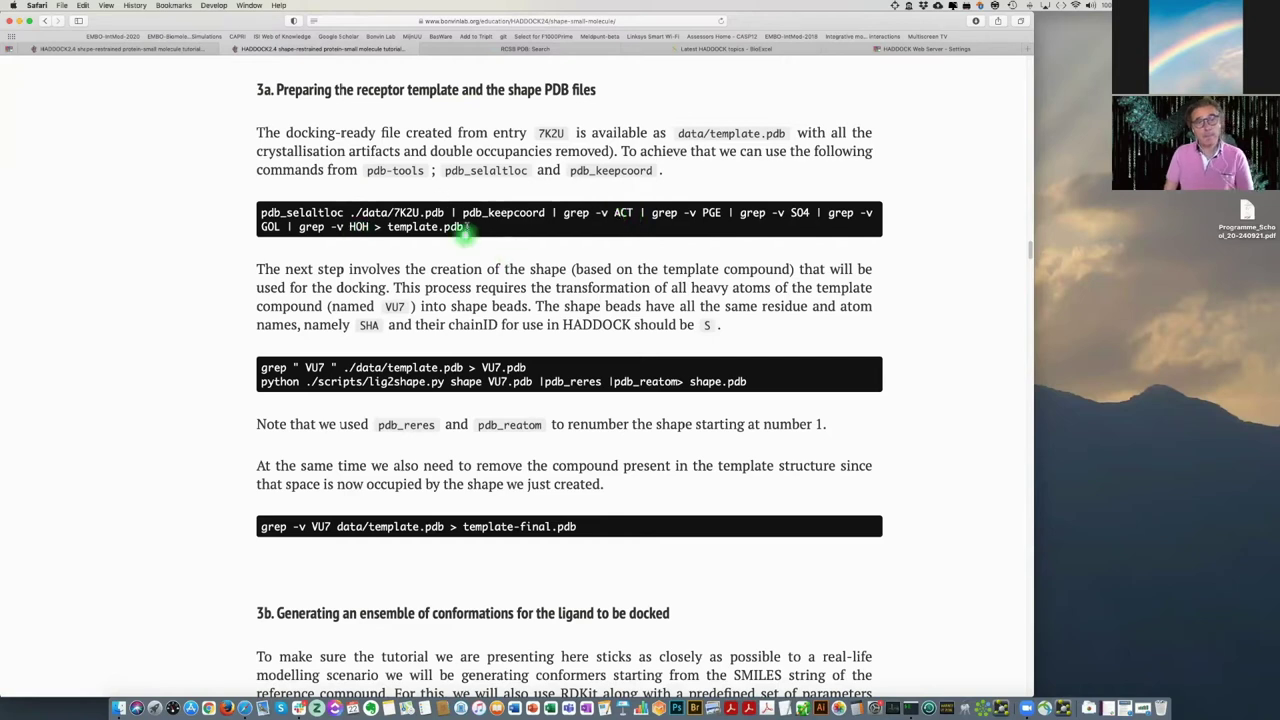
pyautogui.tripleClick(465, 228)
pyautogui.press('super+c')
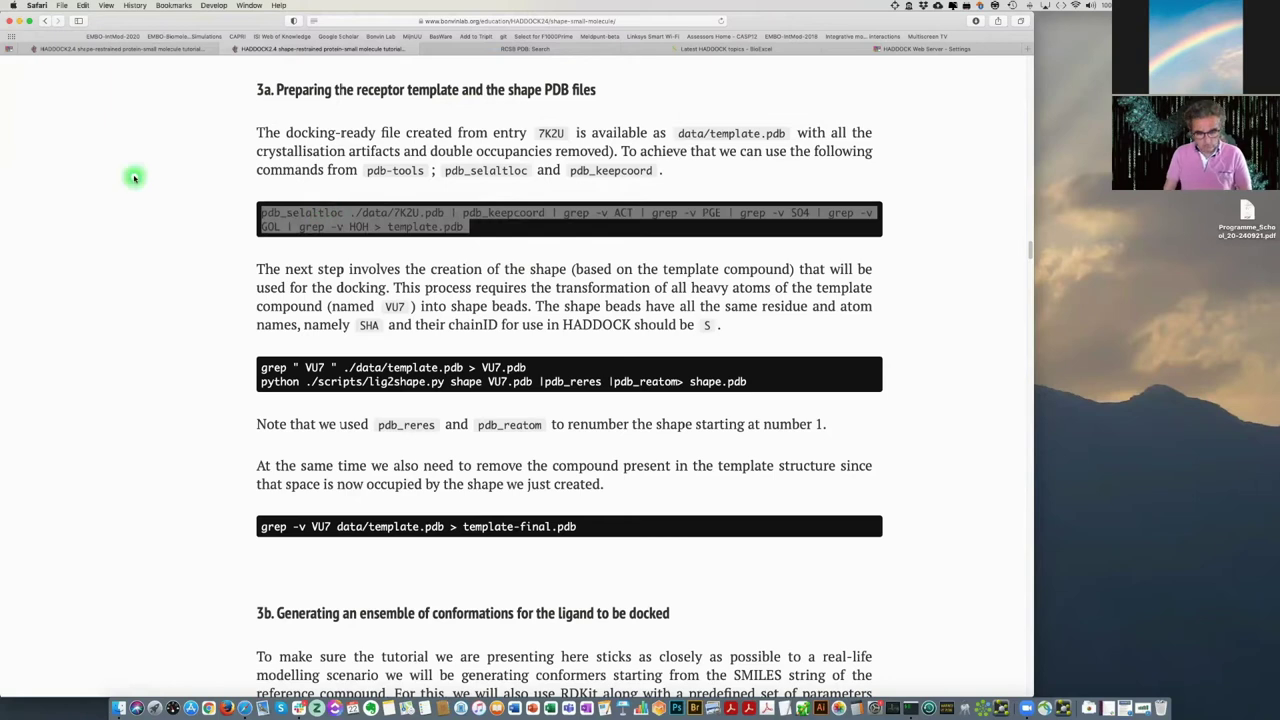
# In iTerm2, run the copied cleanup command on ./data/7K2U.pdb to generate template.pdb, listing the folder's files before and after.
pyautogui.press('super+Tab')
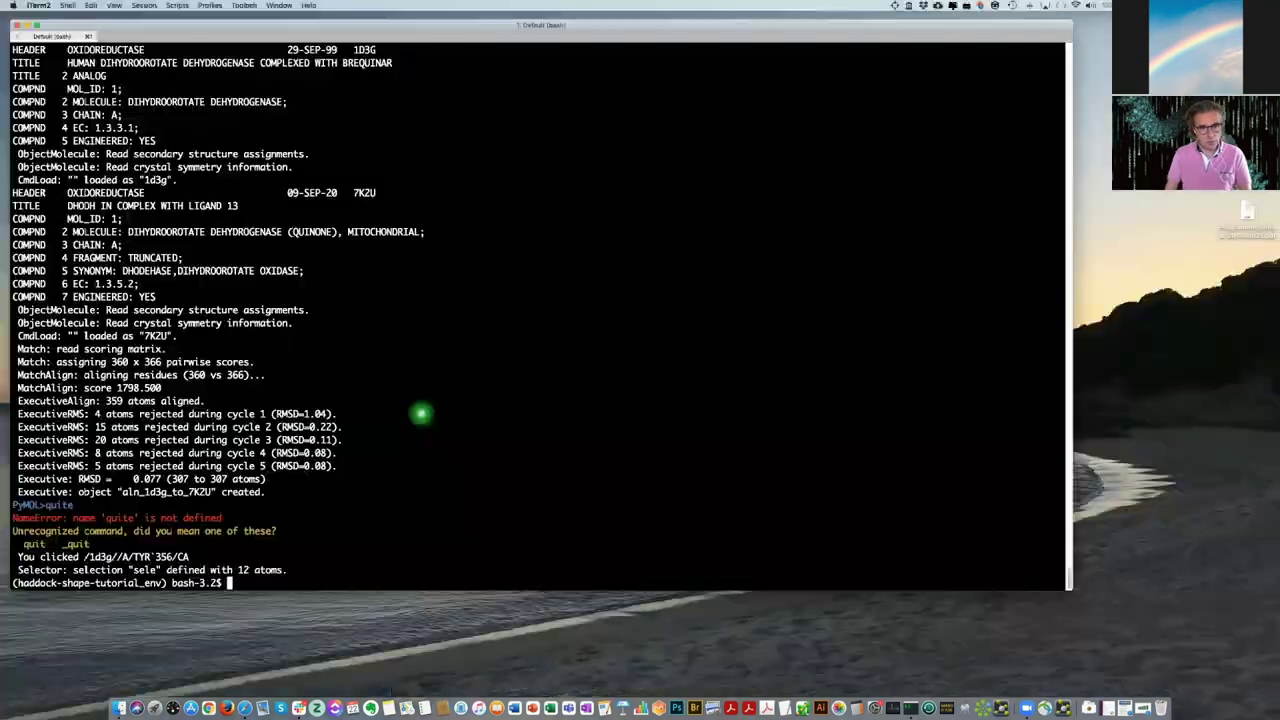
pyautogui.hotkey('ctrl', 'l')
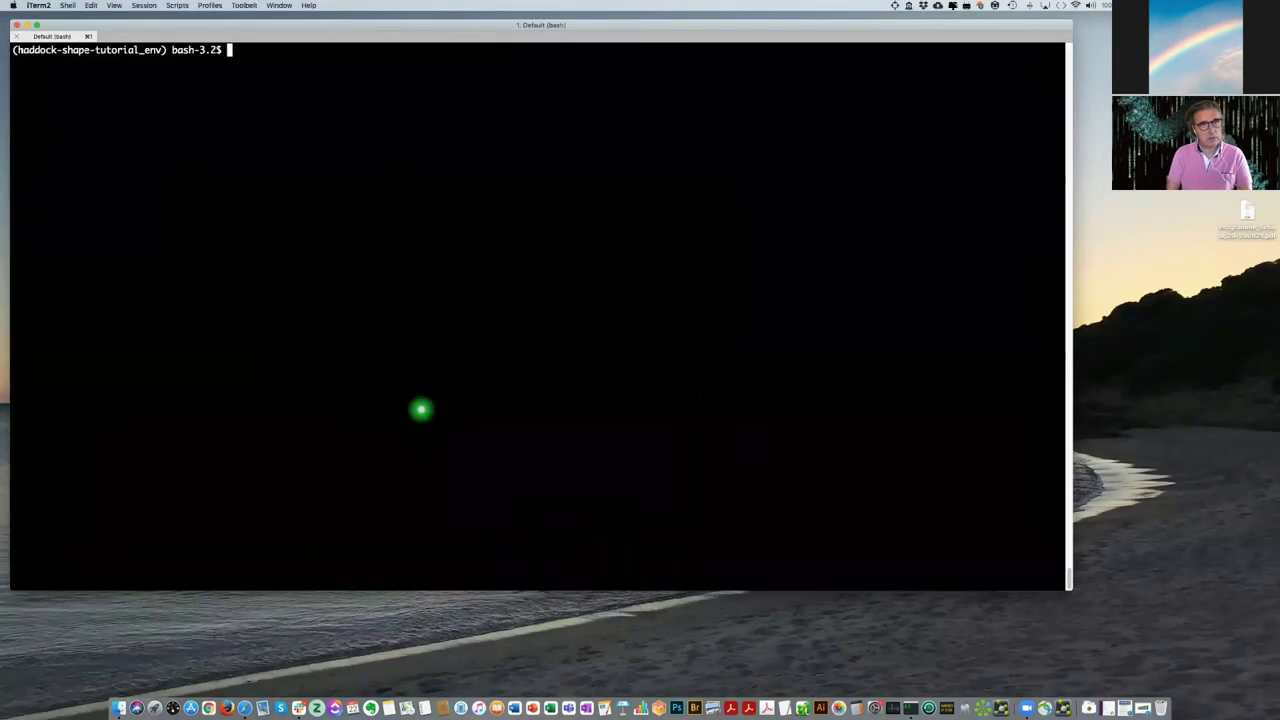
pyautogui.write('ls')
pyautogui.press('Return')
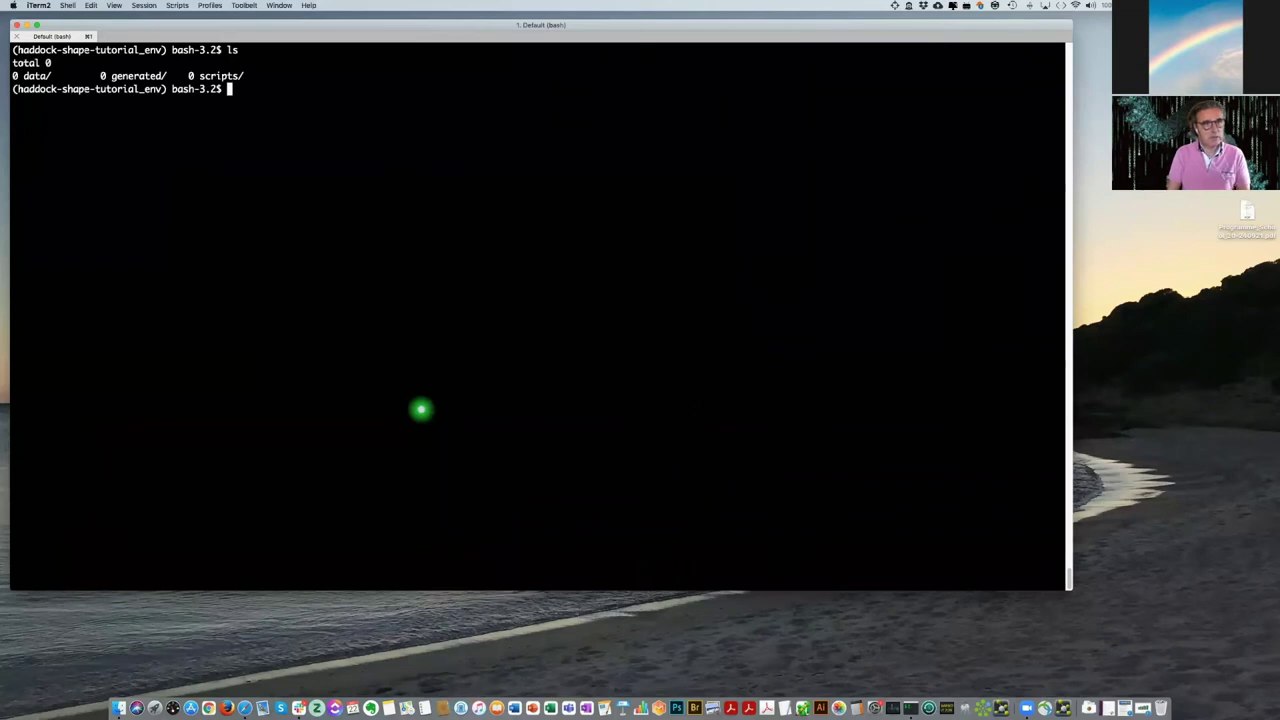
pyautogui.press('super+v')
pyautogui.press('Return')
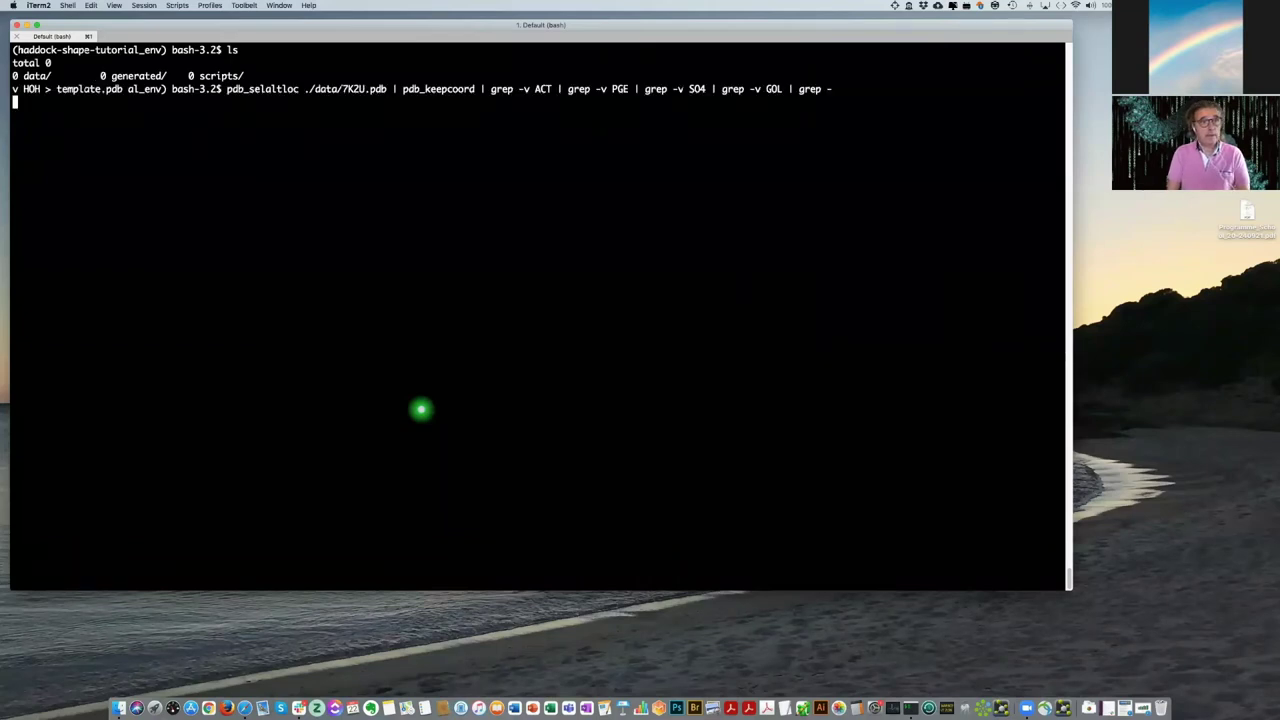
pyautogui.write('ls')
pyautogui.press('Return')
# Open template.pdb in PyMOL and rotate the structure to inspect the cleaned receptor with its ligand.
pyautogui.write('p')
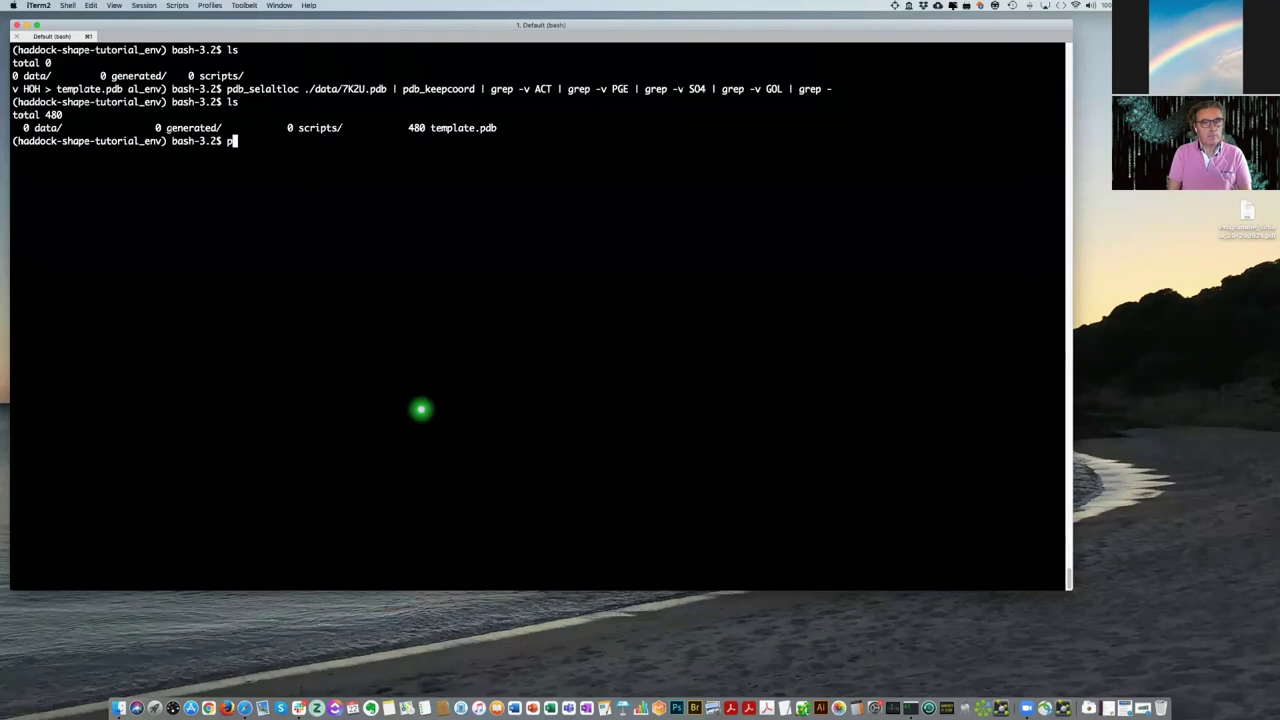
pyautogui.write('ymol tme')
pyautogui.press('Tab')
pyautogui.press('Return')
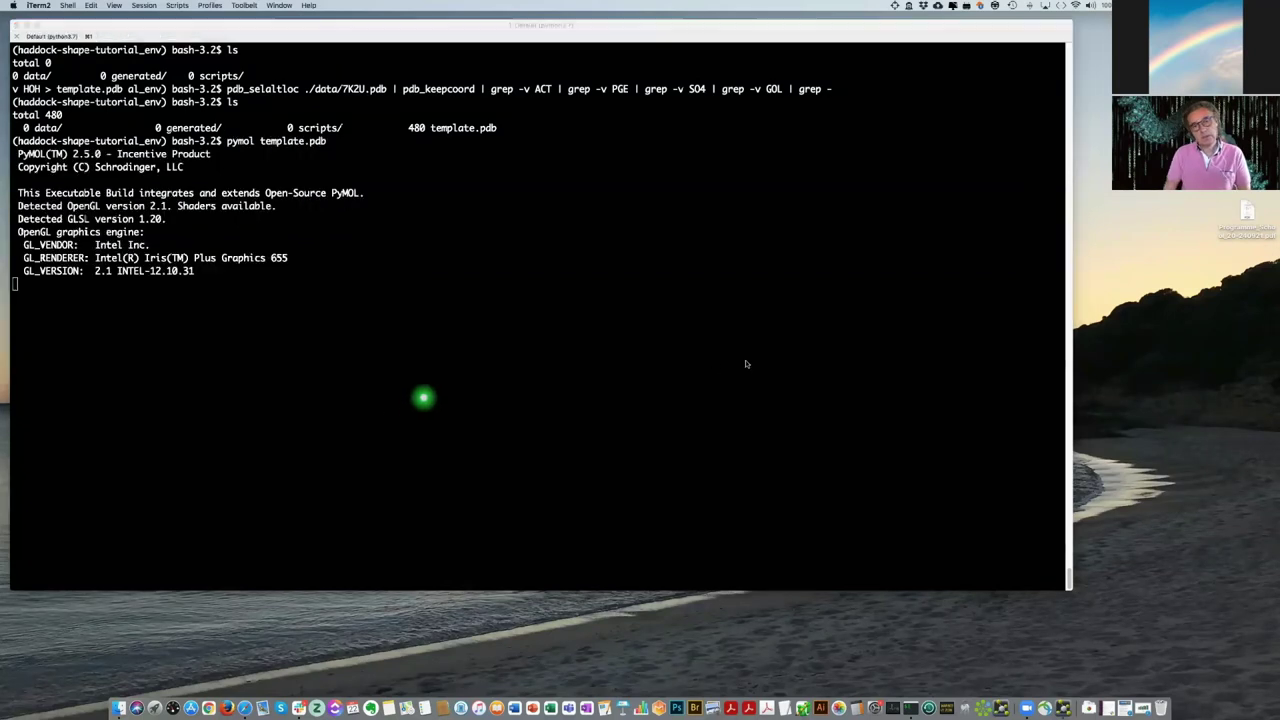
pyautogui.moveTo(597, 287); pyautogui.dragTo(643, 390)
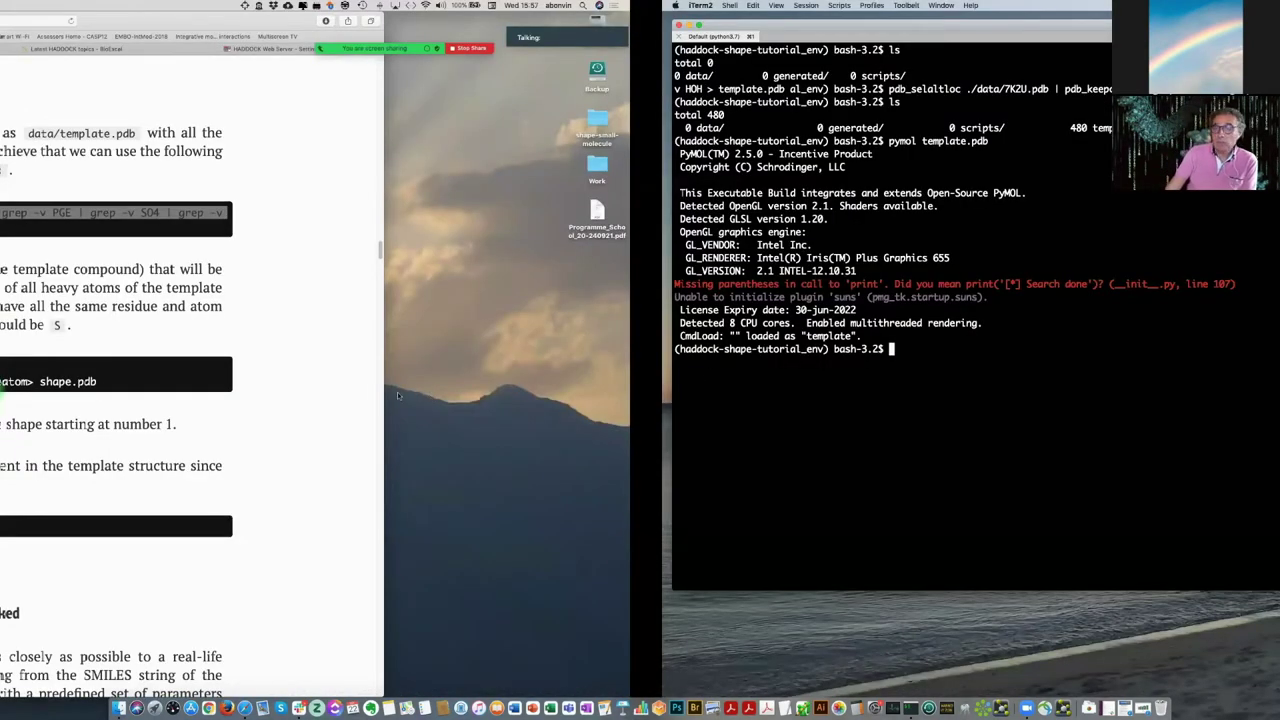
# Return to Safari and copy the two section 3a commands that extract VU7.pdb and convert it into shape.pdb.
pyautogui.click(397, 397)
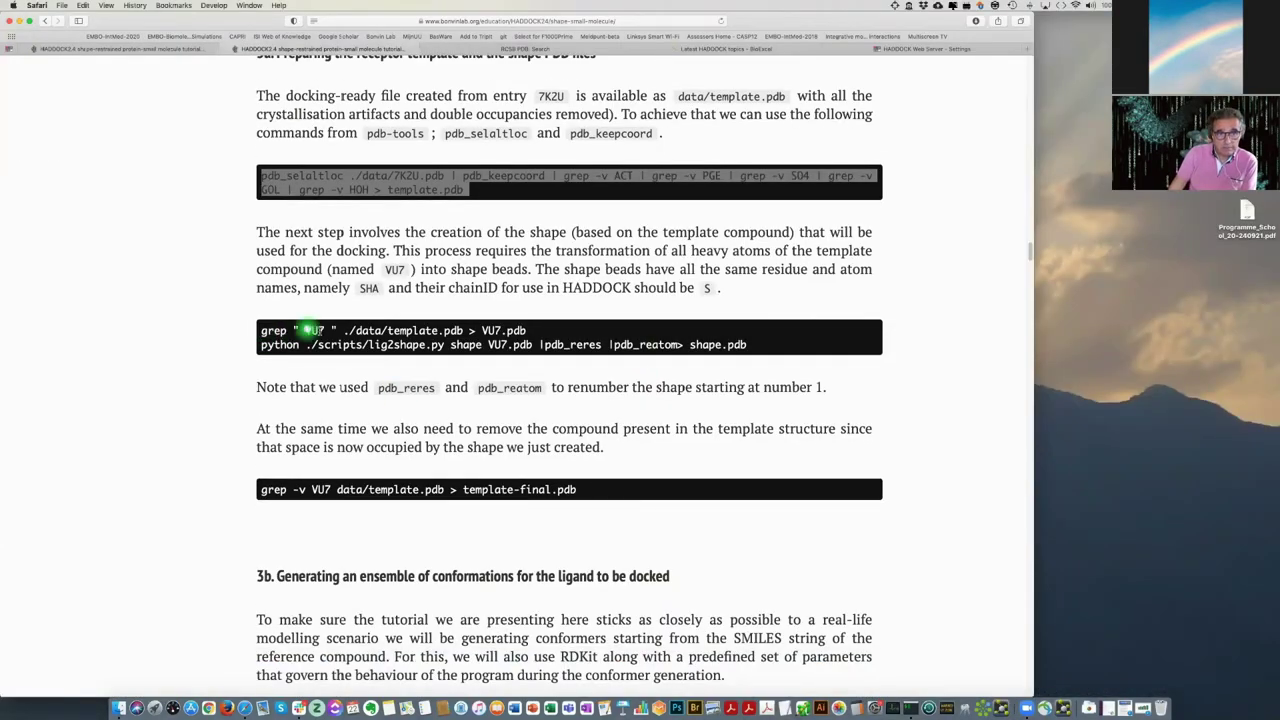
pyautogui.doubleClick(316, 330)
pyautogui.click(283, 331)
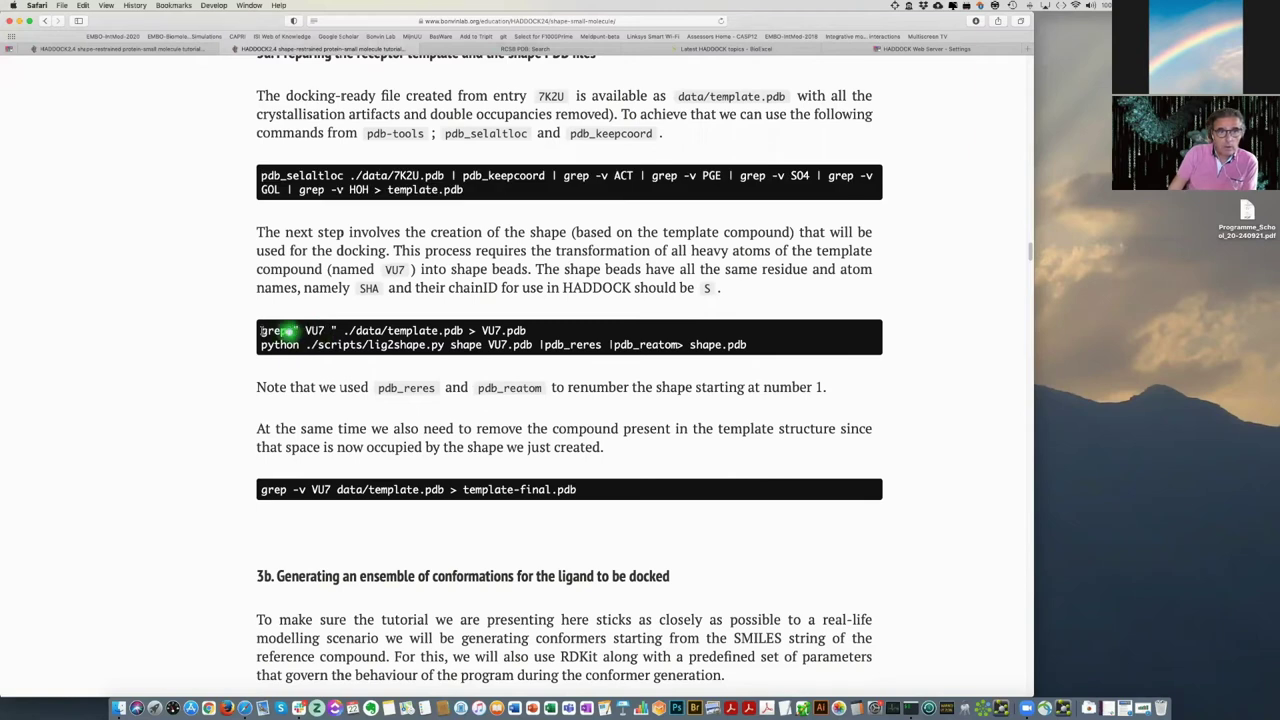
pyautogui.moveTo(262, 331); pyautogui.dragTo(785, 344)
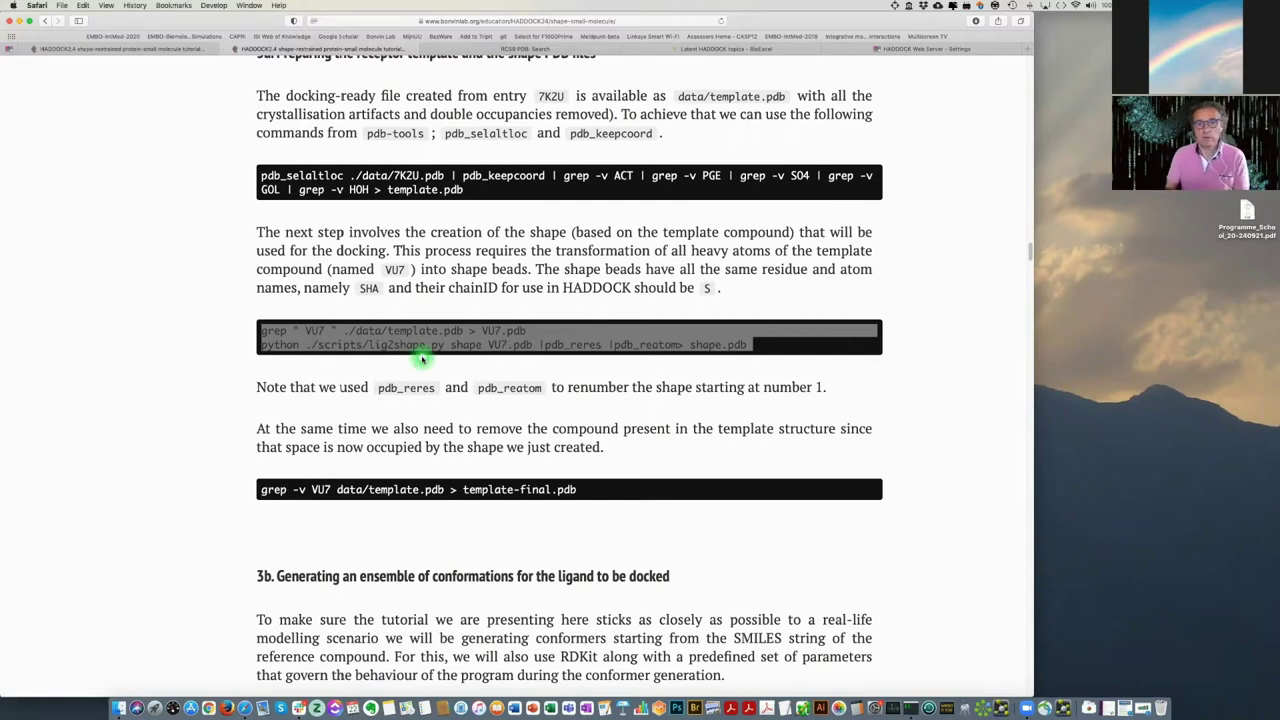
pyautogui.press('super+c')
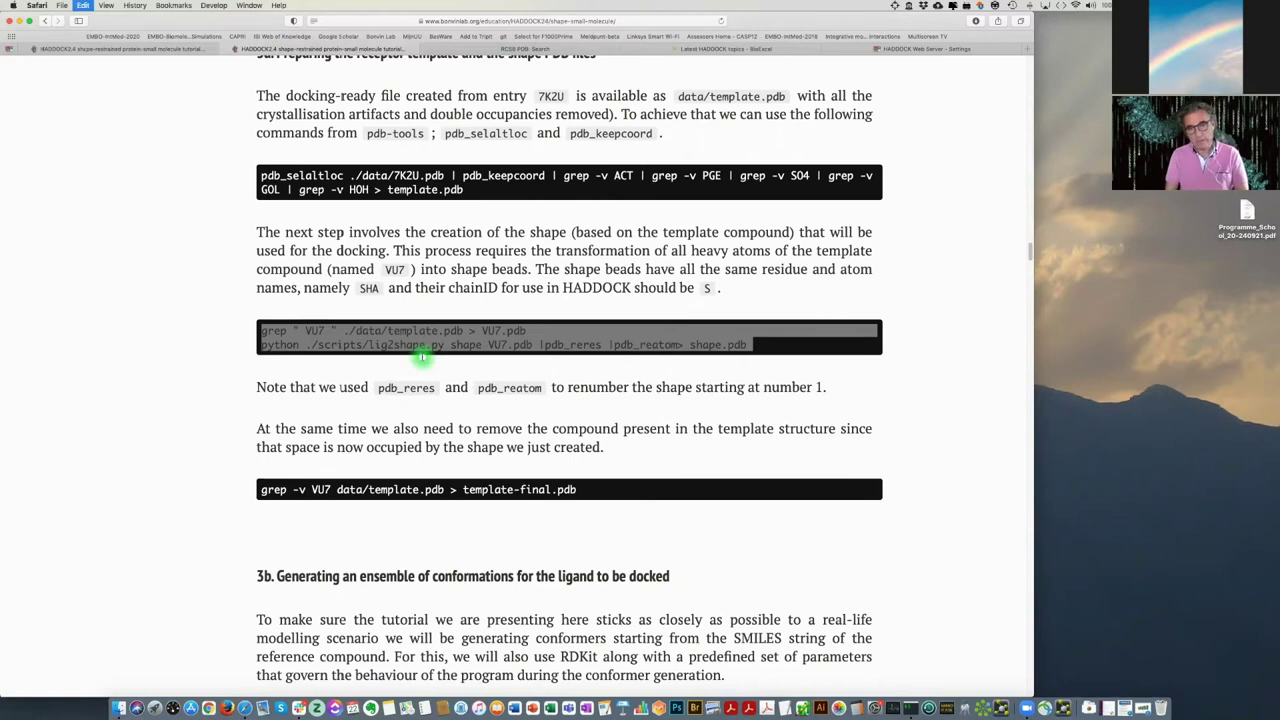
# In iTerm2, run the copied grep and lig2shape.py commands to generate VU7.pdb and shape.pdb, and clear the terminal.
pyautogui.press('super+Tab')
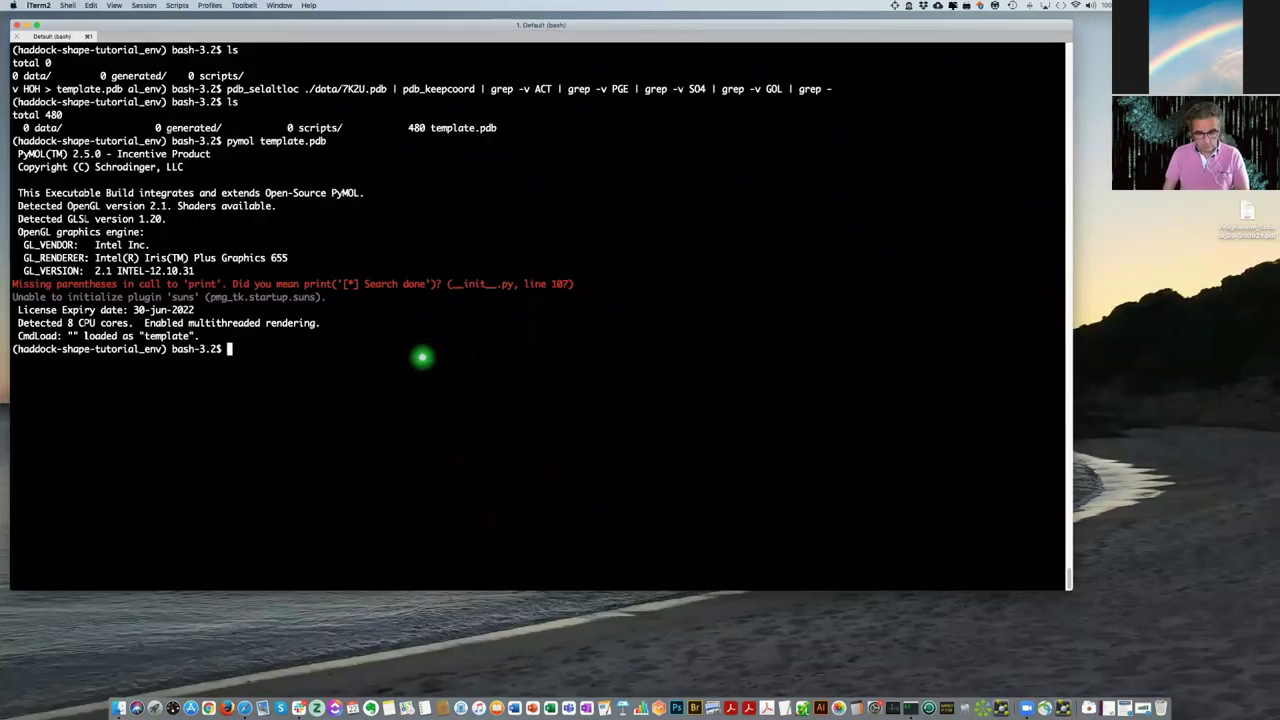
pyautogui.press('super+v')
pyautogui.press('Return')
pyautogui.press('super+k')
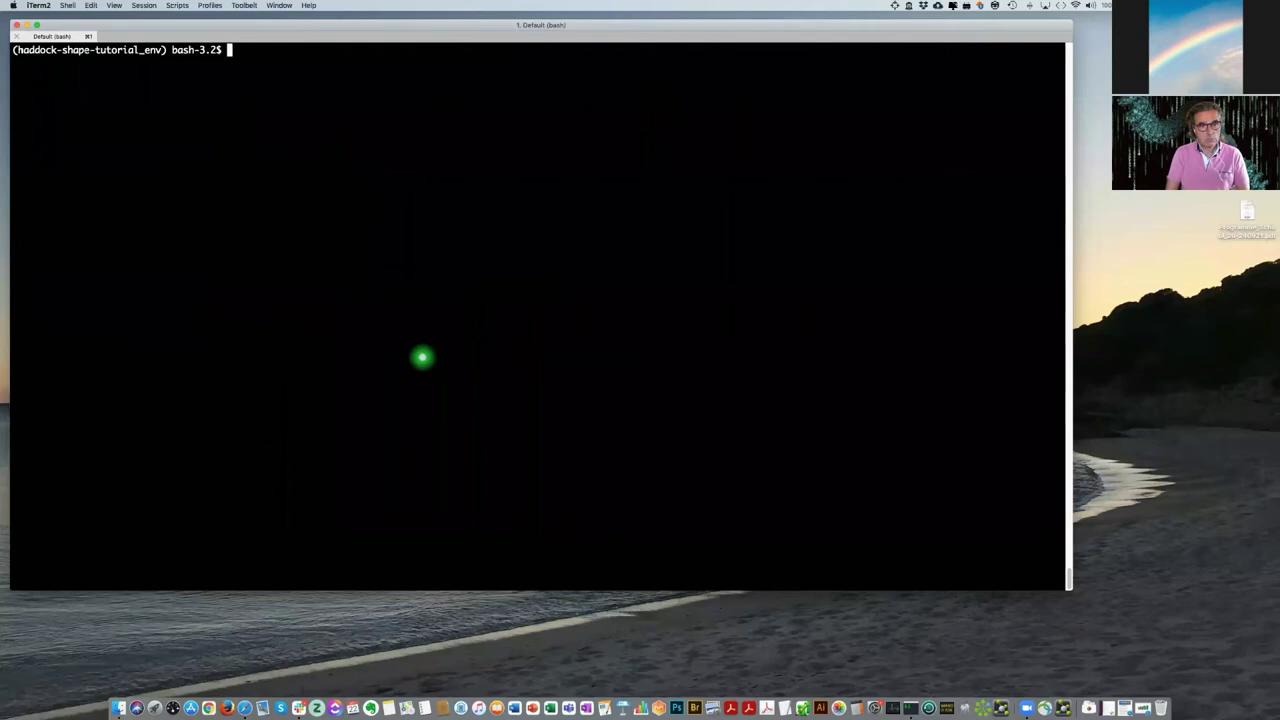
# Display the contents of shape.pdb with more and examine the residue name of its shape beads.
pyautogui.write('more shape.pdb')
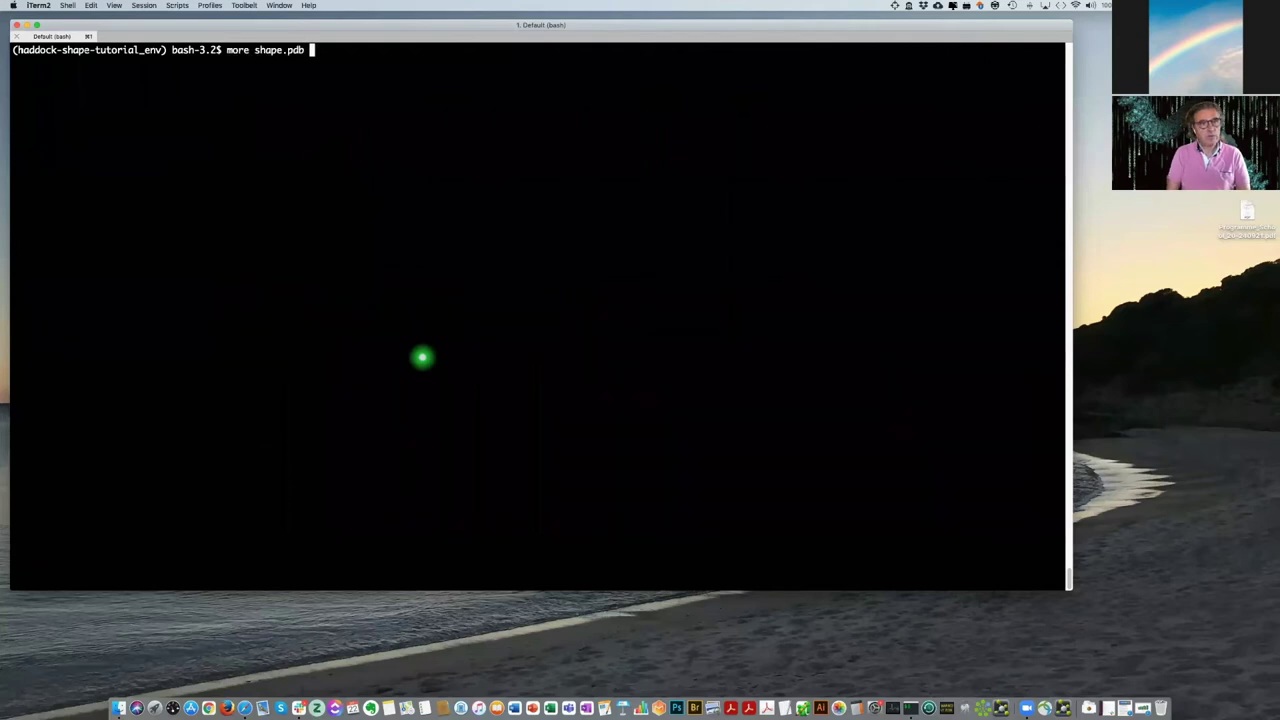
pyautogui.press('Return')
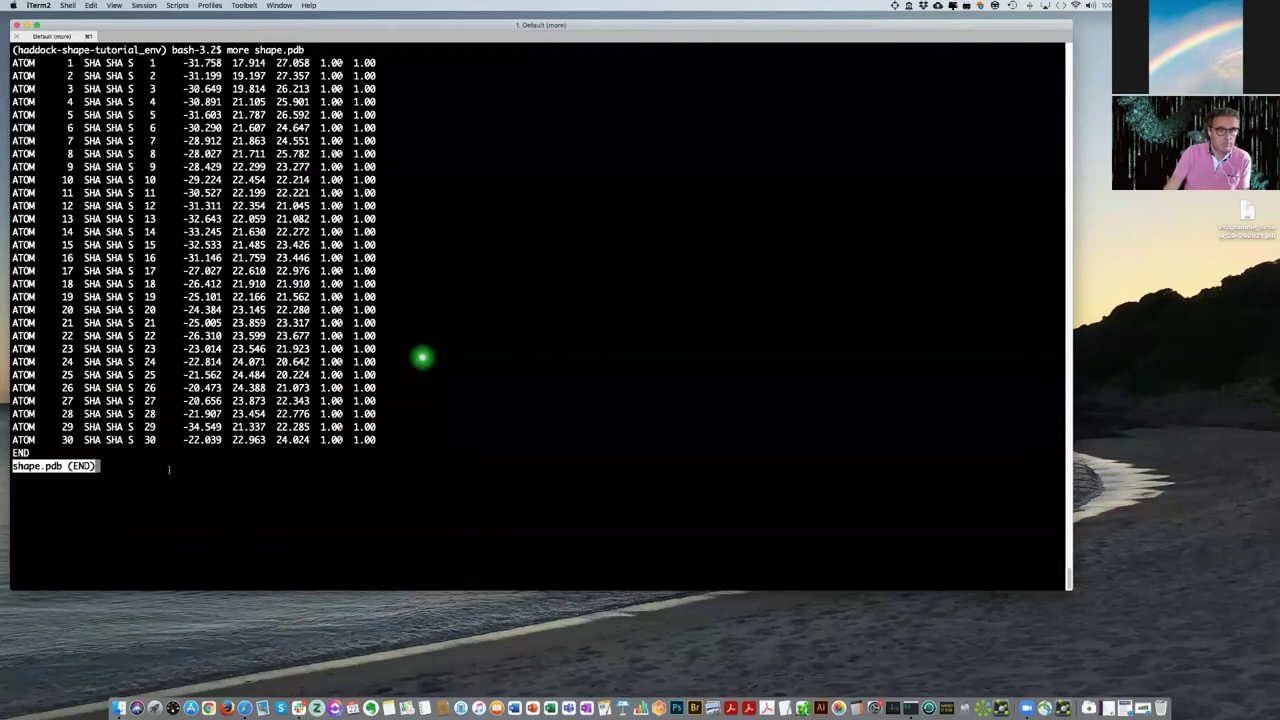
pyautogui.doubleClick(114, 62)
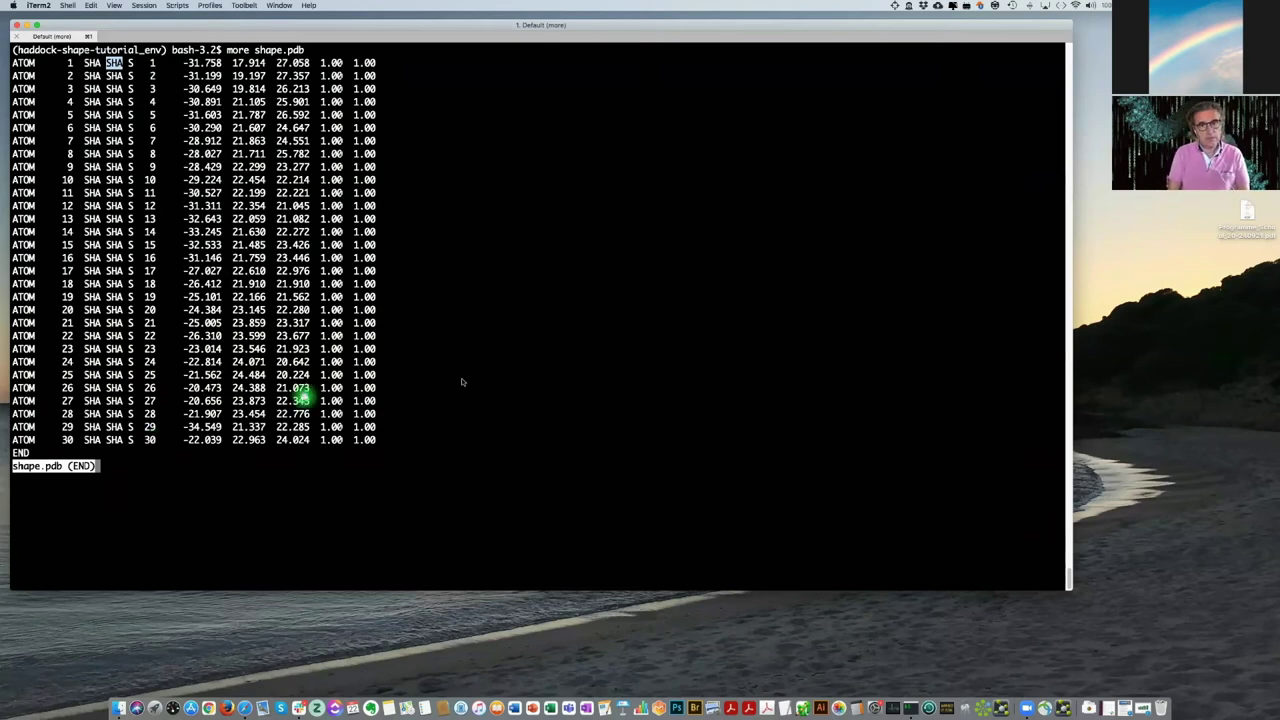
# Leave the file listing, open shape.pdb in PyMOL, and rotate the shape beads to inspect them.
pyautogui.write('qpym')
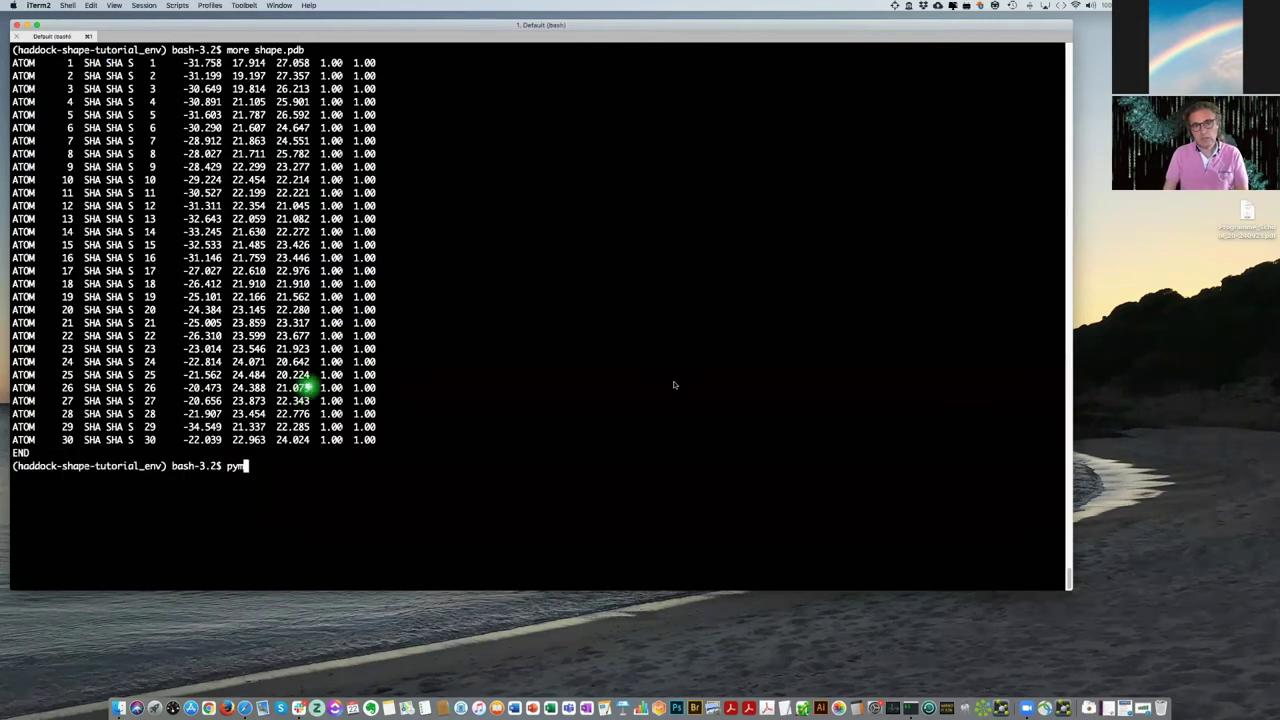
pyautogui.write('ol shape.pdb')
pyautogui.press('Return')
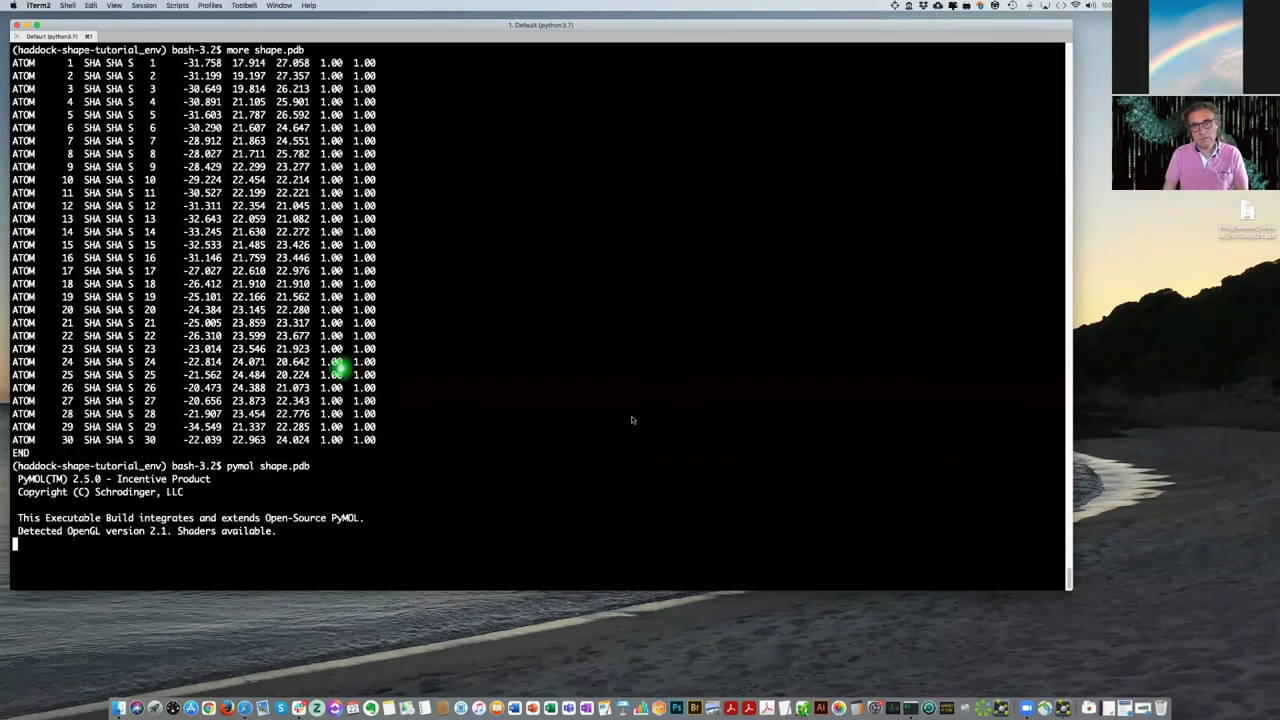
pyautogui.moveTo(618, 374); pyautogui.dragTo(604, 356)
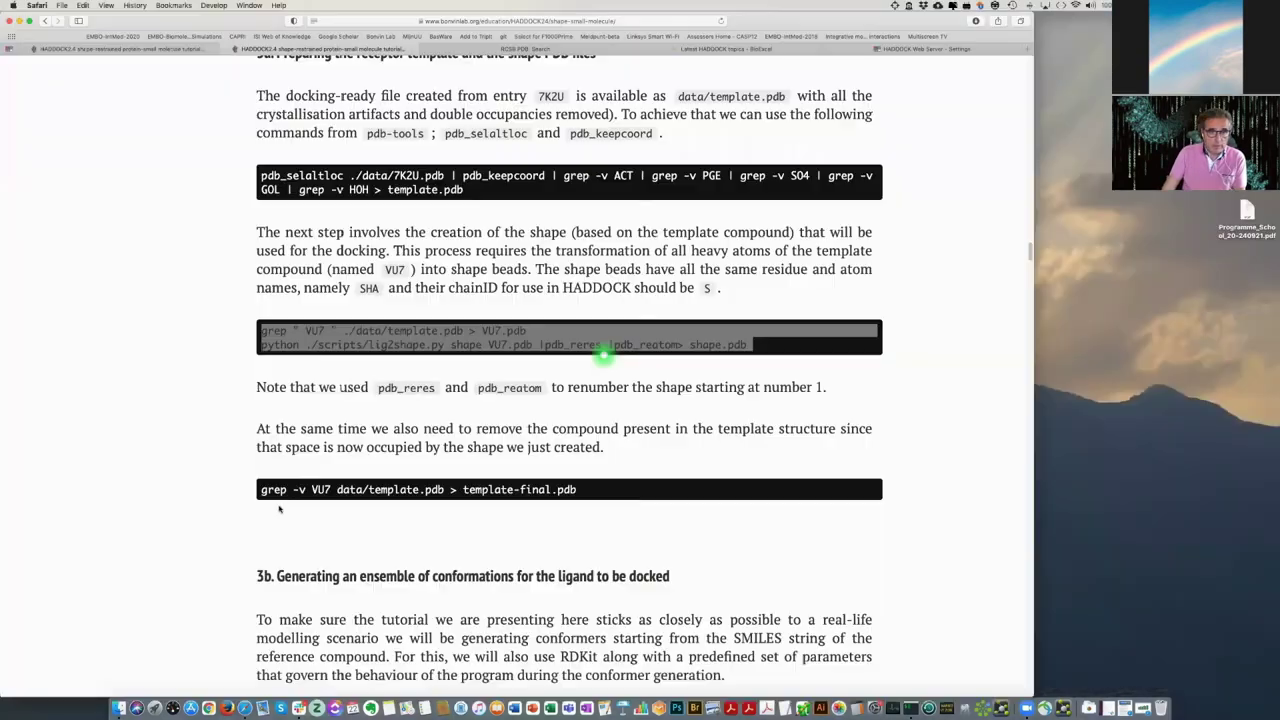
# Run the tutorial's grep -v VU7 command in iTerm2 to write the ligand-free data/template.pdb to template-final.pdb, and clear the terminal.
pyautogui.scroll(-1, 279, 509)
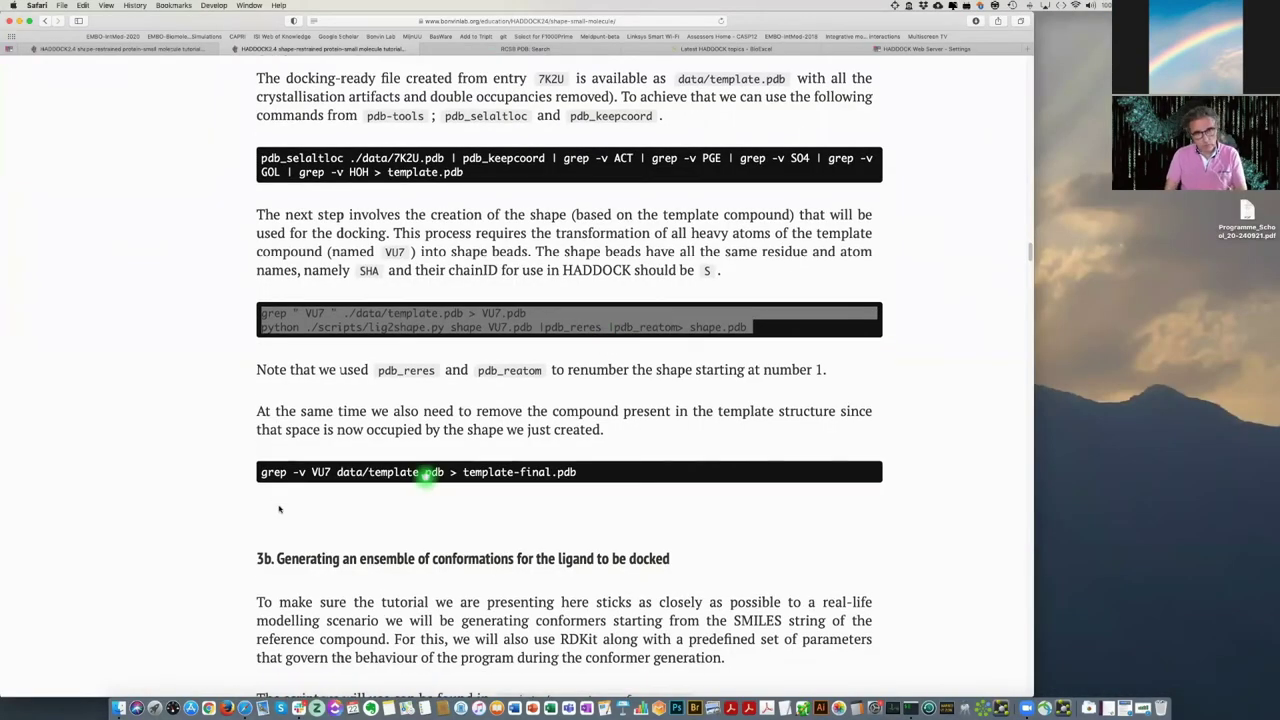
pyautogui.tripleClick(279, 506)
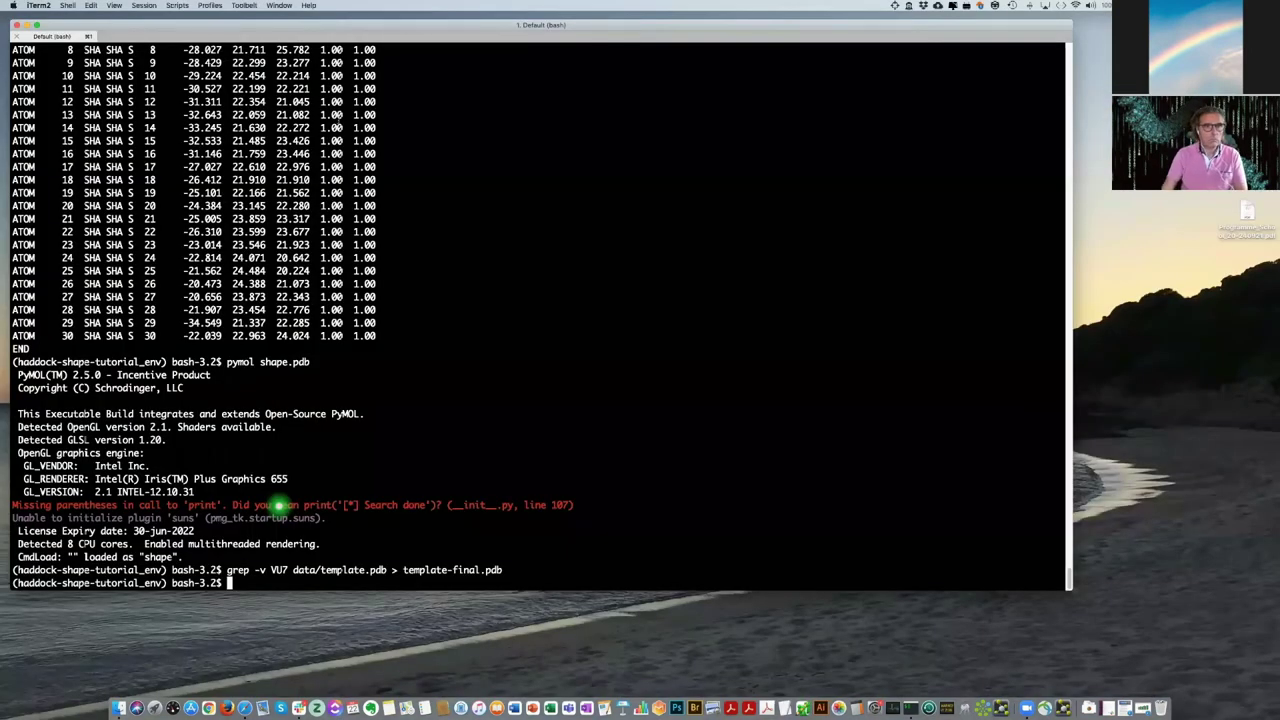
pyautogui.write('ls')
pyautogui.press('Return')
pyautogui.hotkey('ctrl', 'l')
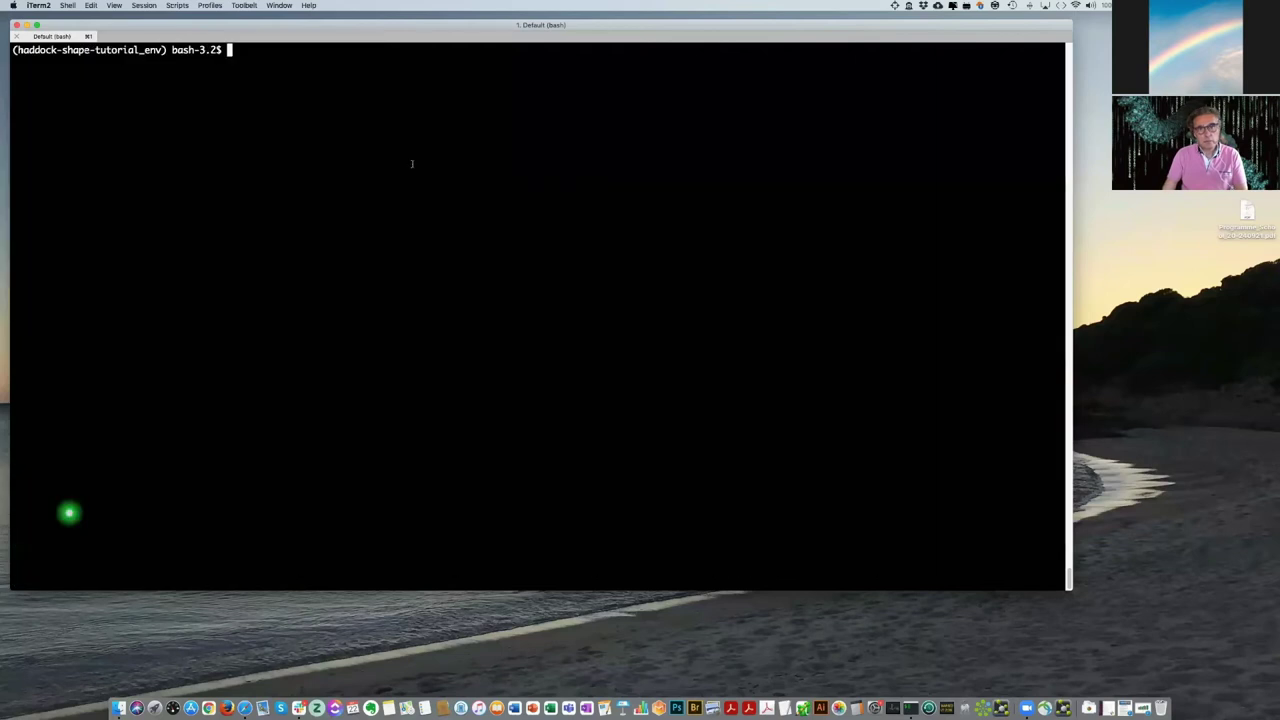
# List the working folder's files in detail with ll and check template-final.pdb and shape.pdb.
pyautogui.write('ll')
pyautogui.press('Return')
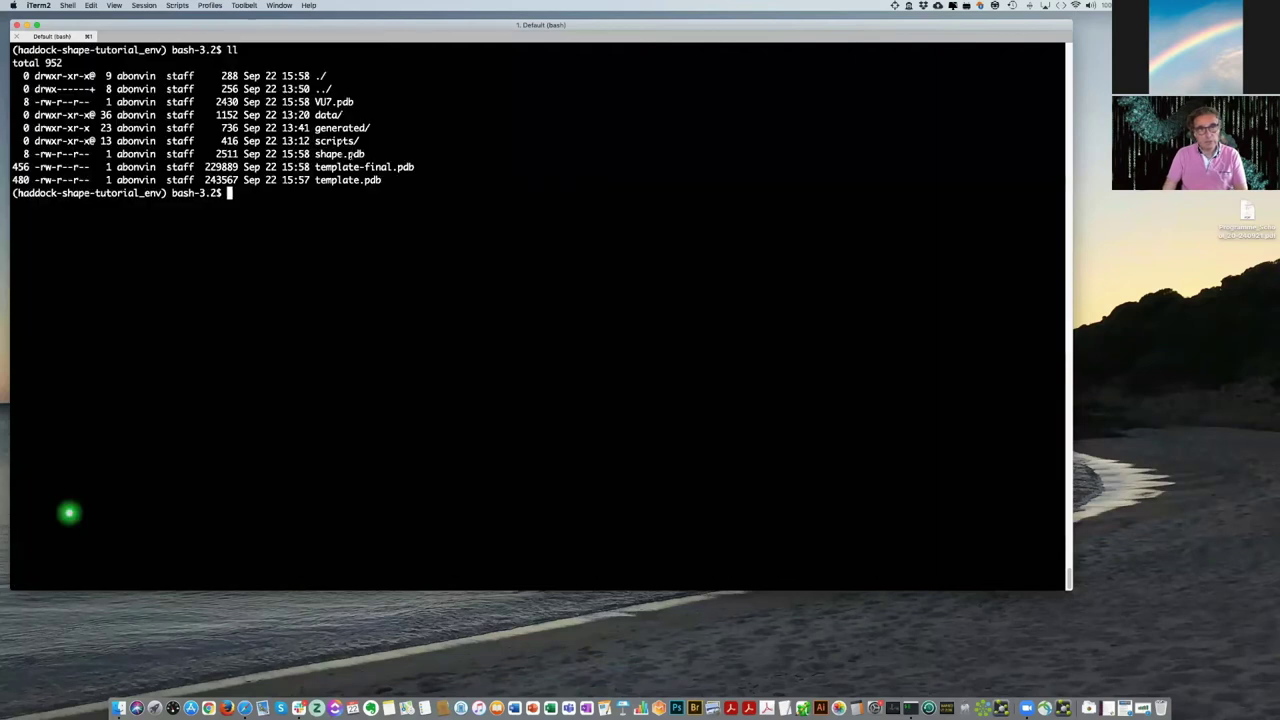
pyautogui.doubleClick(364, 167)
pyautogui.doubleClick(340, 154)
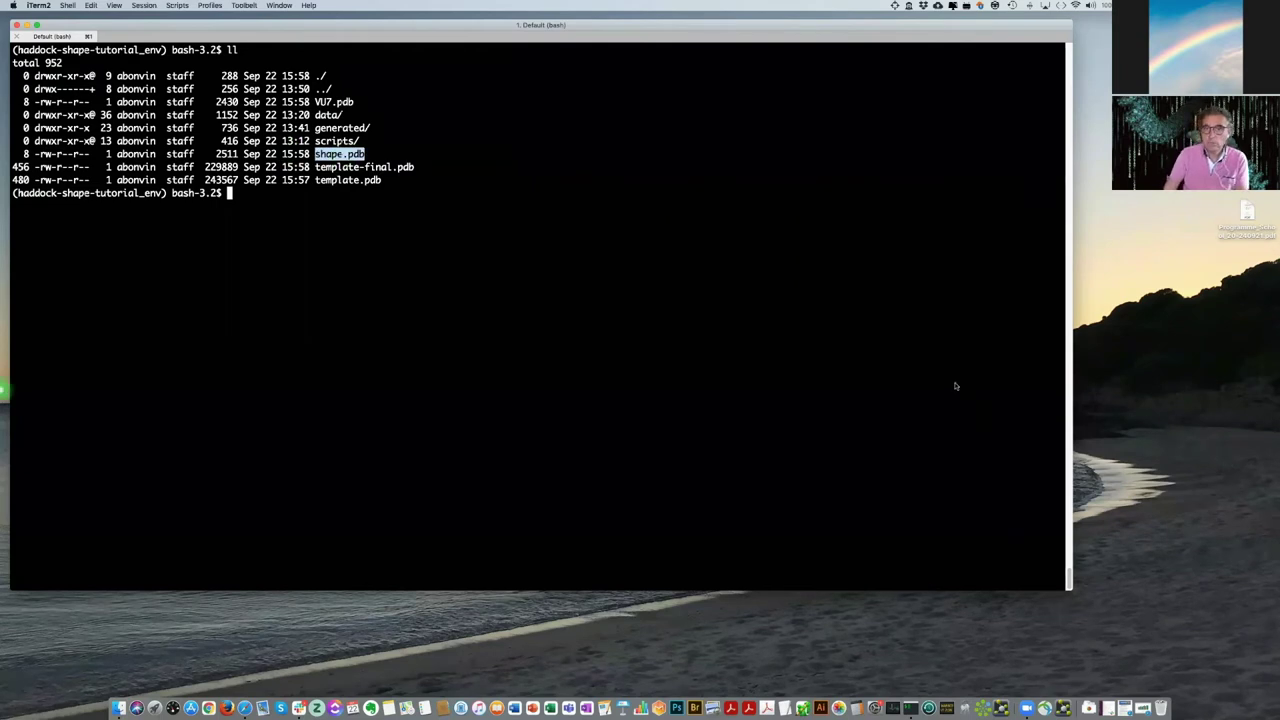
# Return to the tutorial in Safari and examine section 3b on generating ligand conformers from SMILES with scripts/generate_conformers.py.
pyautogui.hotkey('ctrl', 'Right')
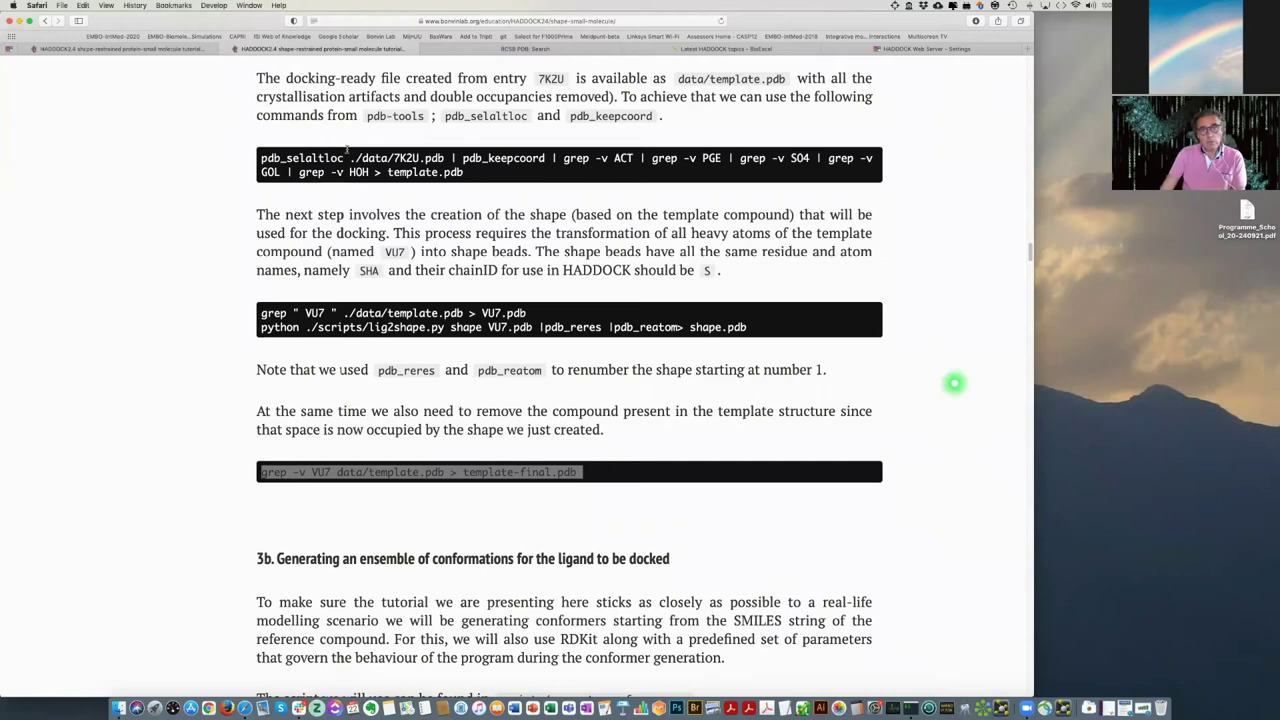
pyautogui.scroll(-3, 347, 150)
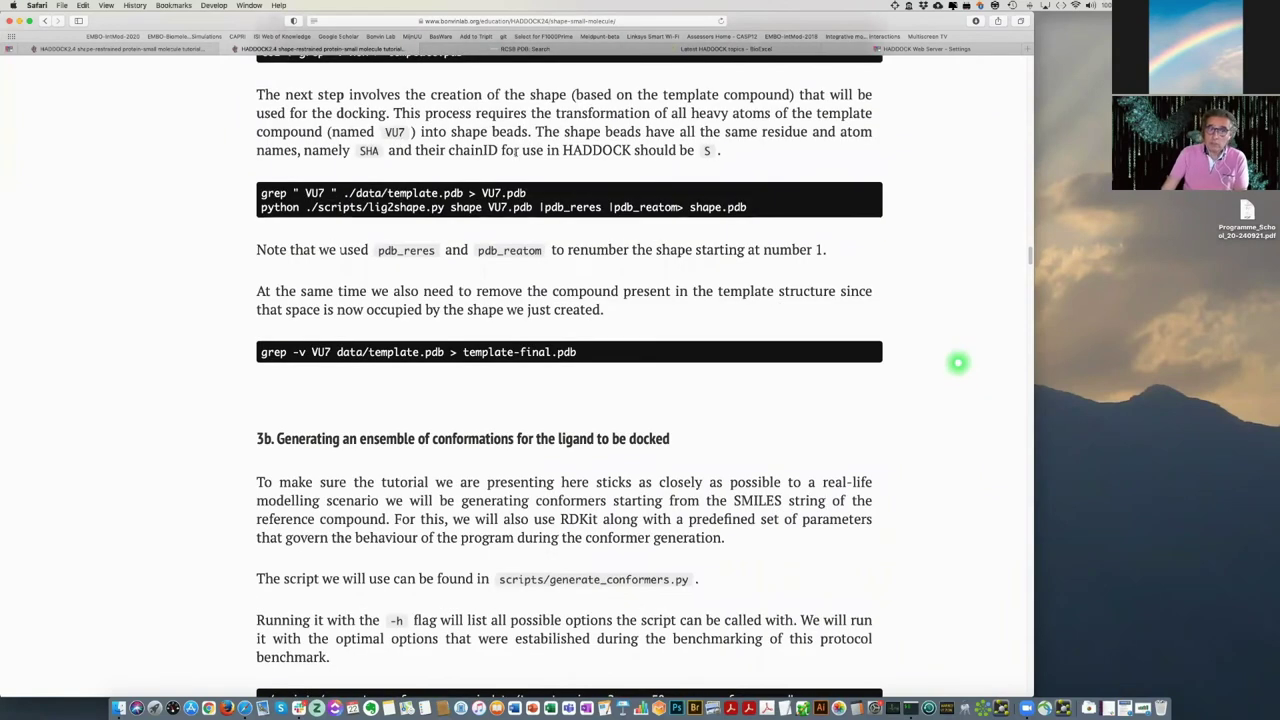
pyautogui.scroll(-4, 516, 152)
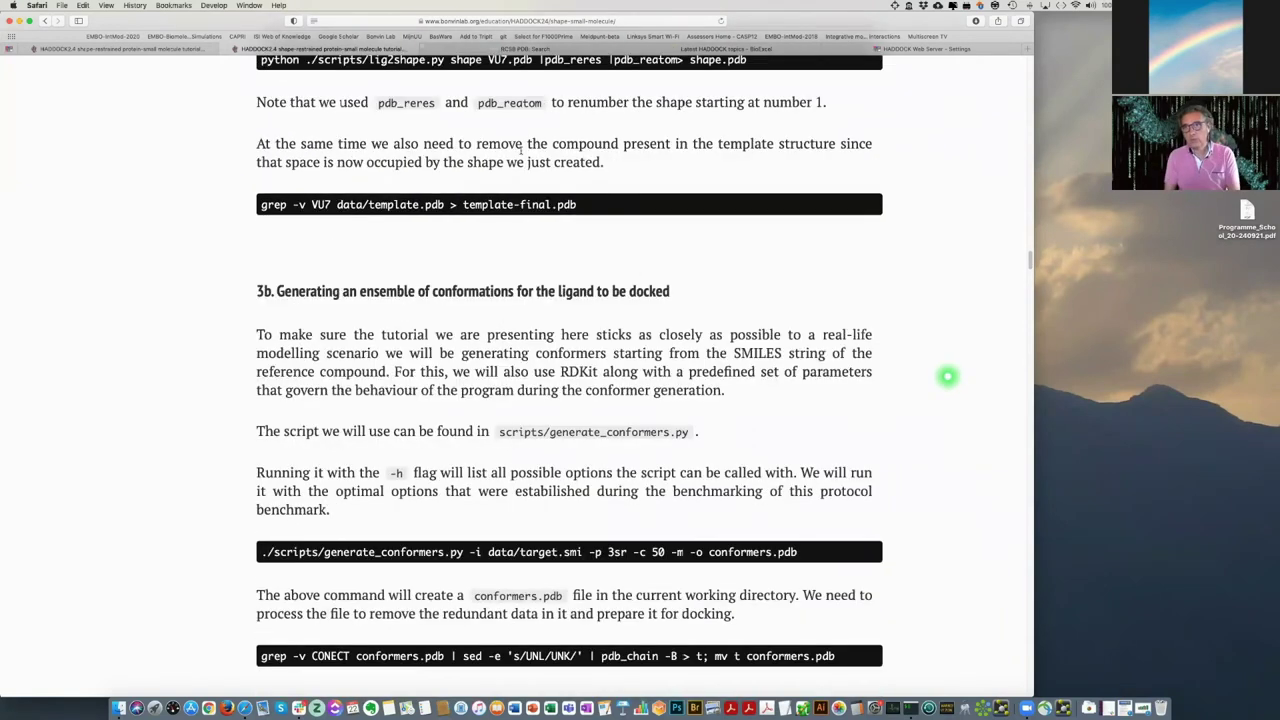
pyautogui.scroll(-4, 521, 149)
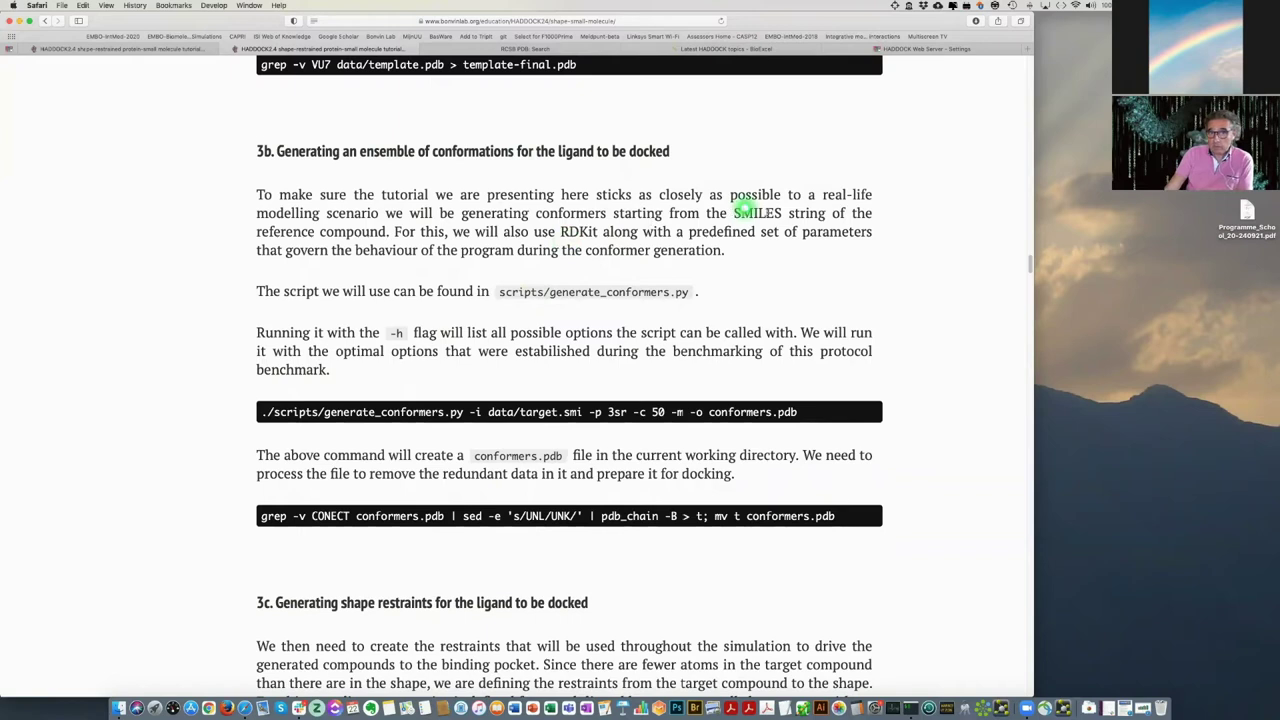
pyautogui.doubleClick(757, 213)
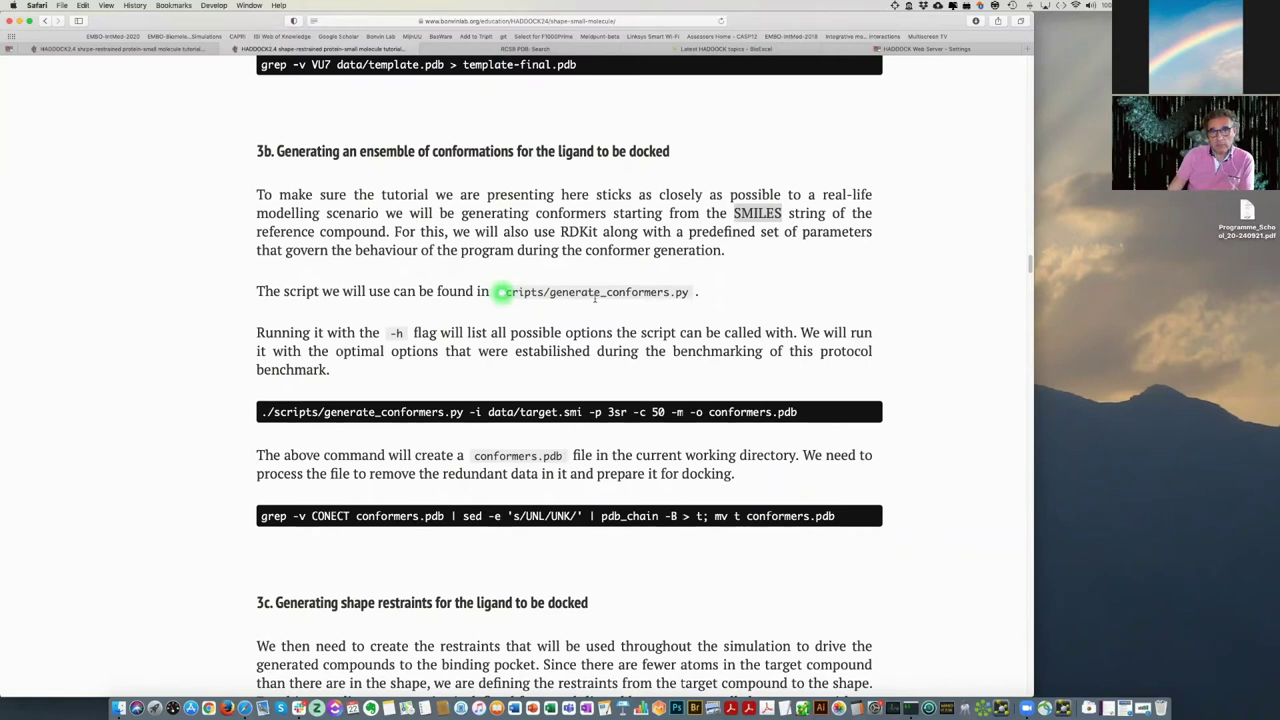
pyautogui.moveTo(500, 292); pyautogui.dragTo(688, 292)
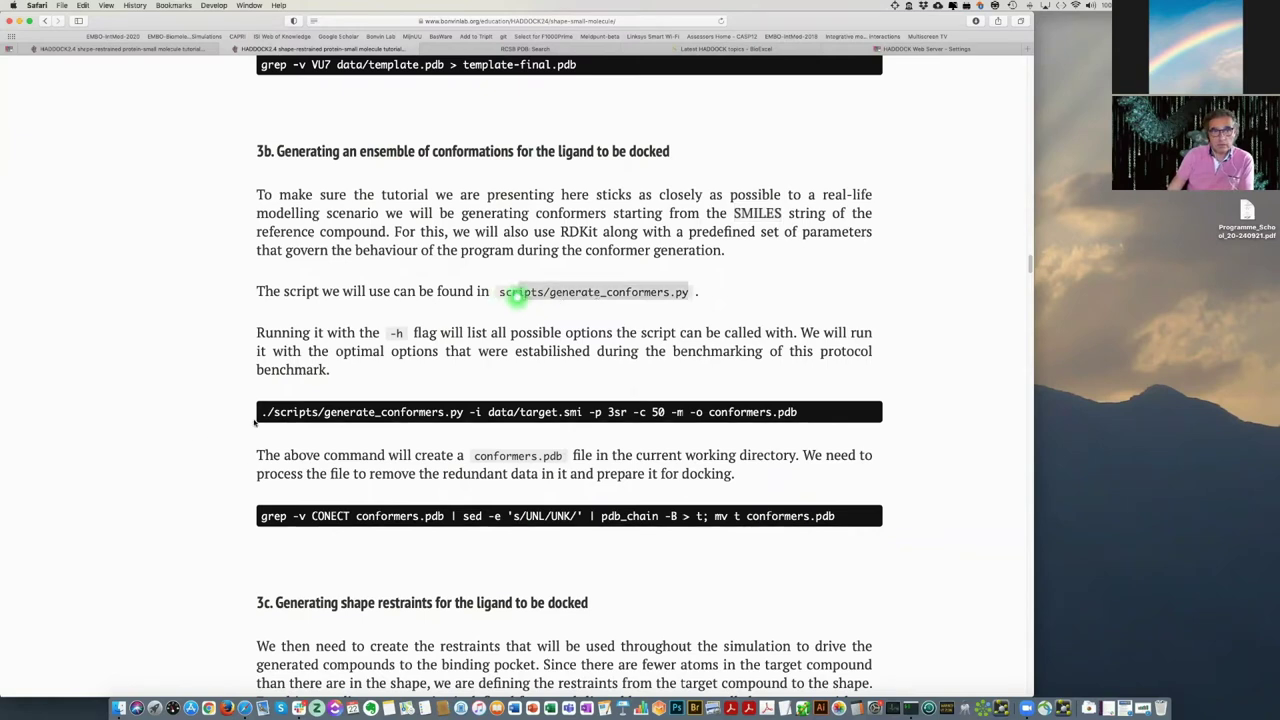
pyautogui.click(262, 415)
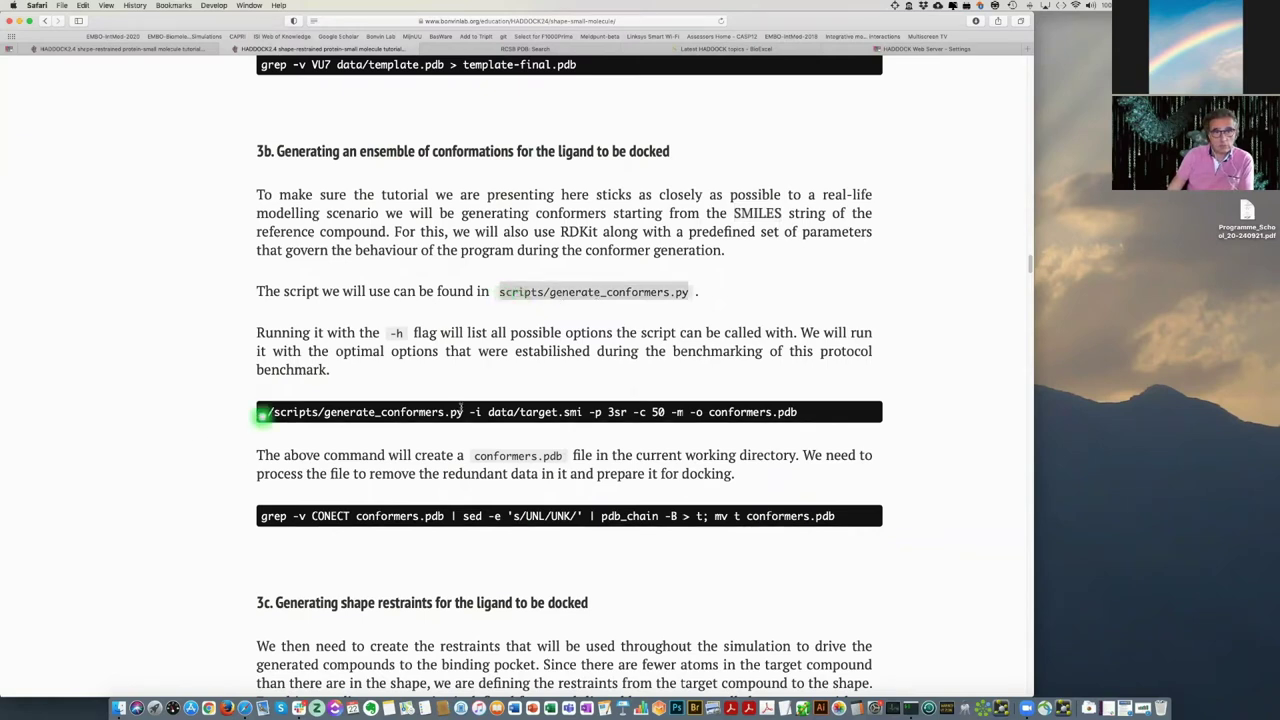
pyautogui.moveTo(262, 415); pyautogui.dragTo(460, 411)
pyautogui.click(863, 404)
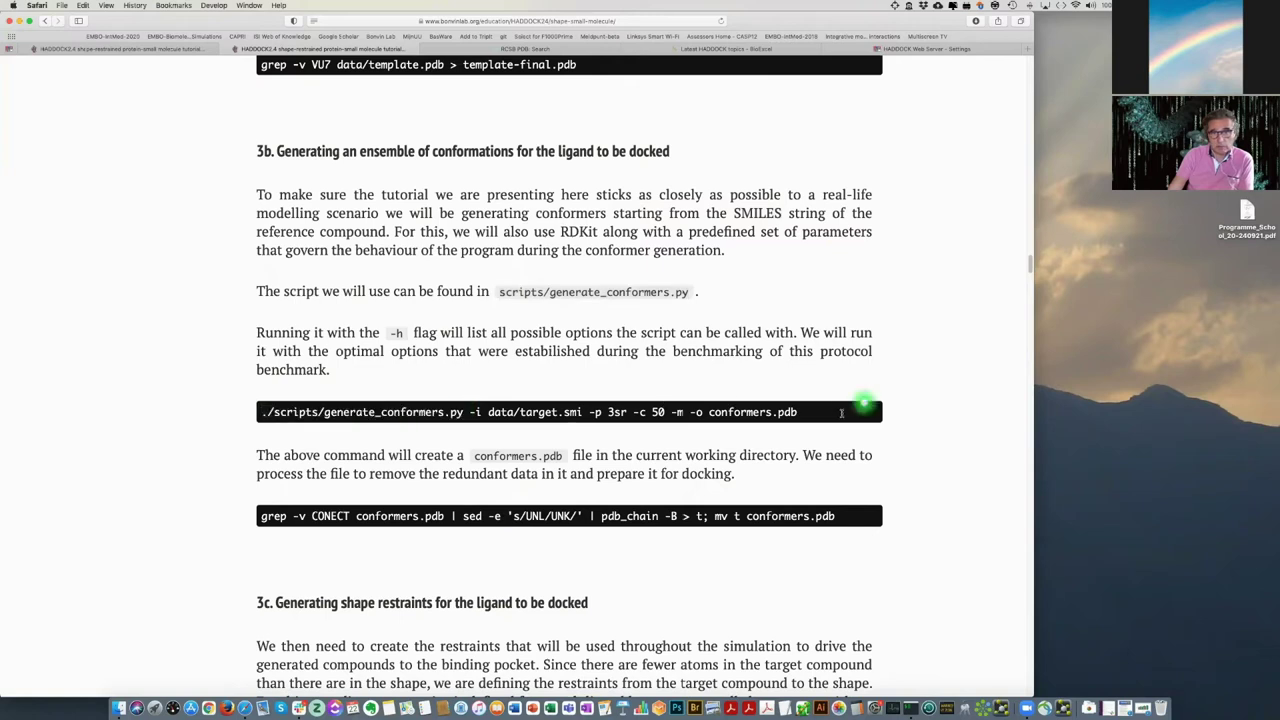
# Copy the tutorial's generate_conformers.py command and run it in a cleared iTerm2 terminal, generating up to 50 conformers from data/target.smi into conformers.pdb.
pyautogui.tripleClick(829, 410)
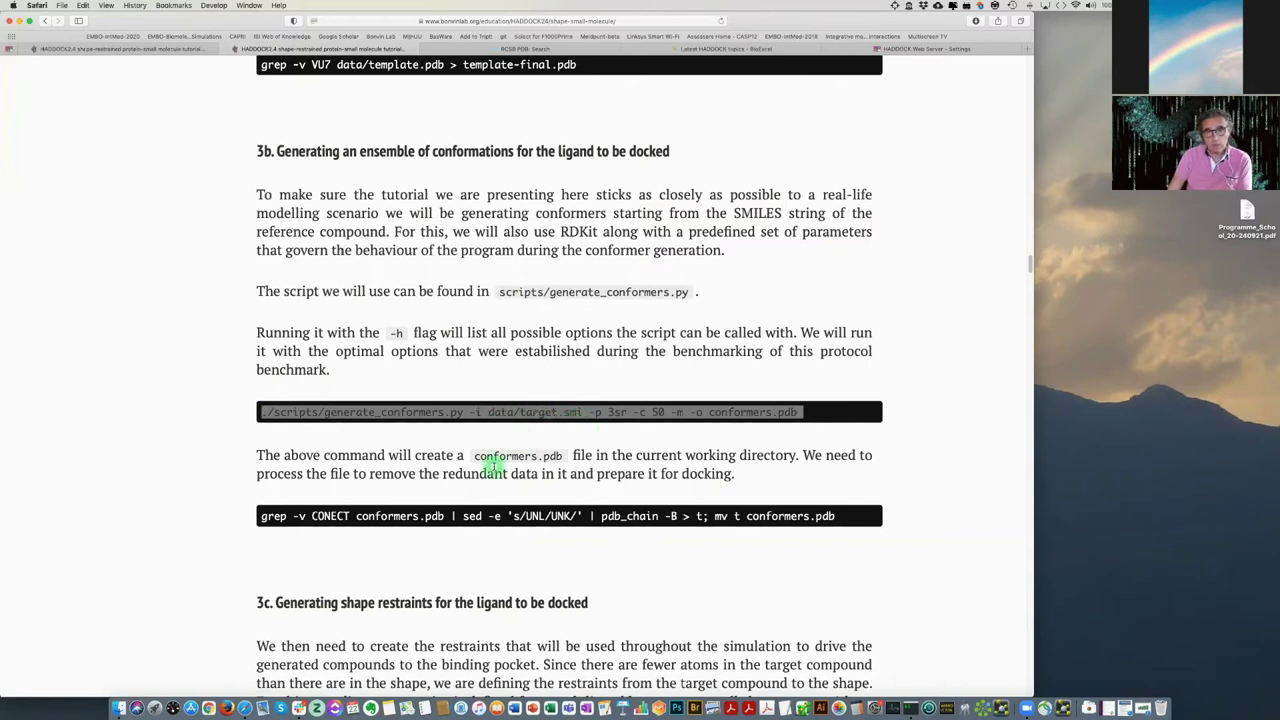
pyautogui.hotkey('ctrl', 'Right')
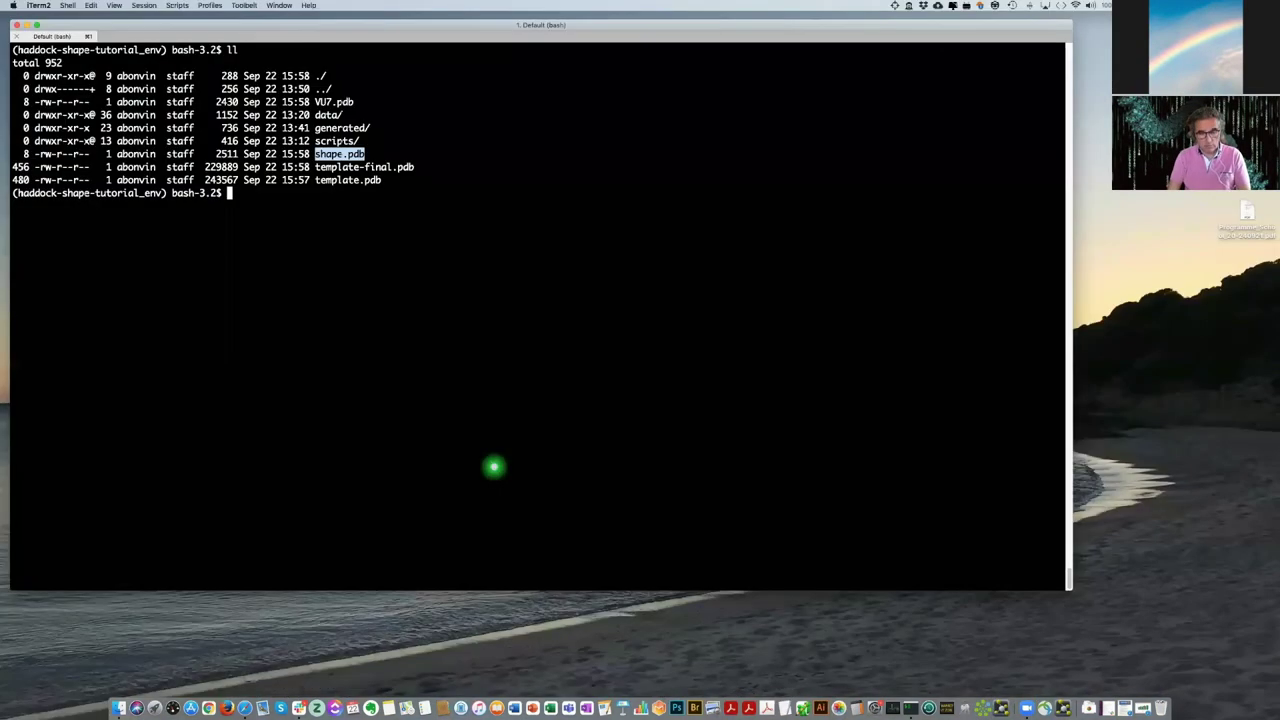
pyautogui.press('super+k')
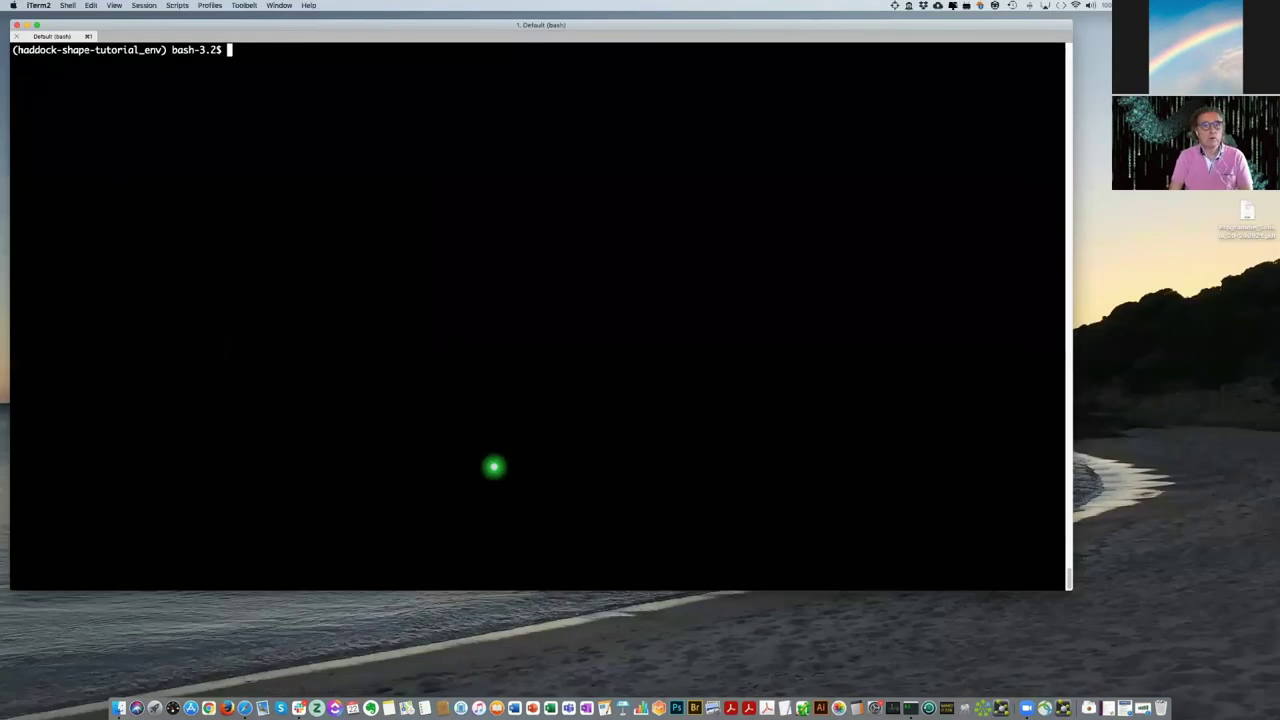
pyautogui.press('super+v')
pyautogui.press('Return')
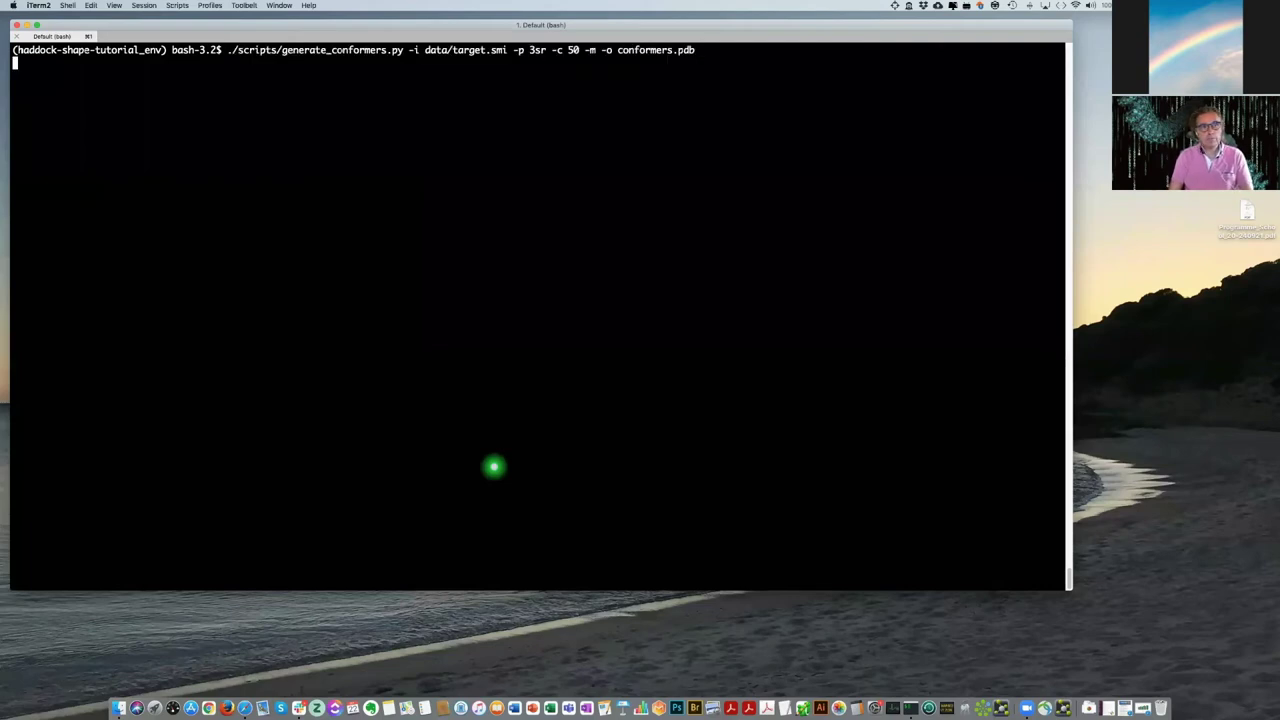
# List the working folder's most recent files with lsl to check for conformers.pdb.
pyautogui.write('ls')
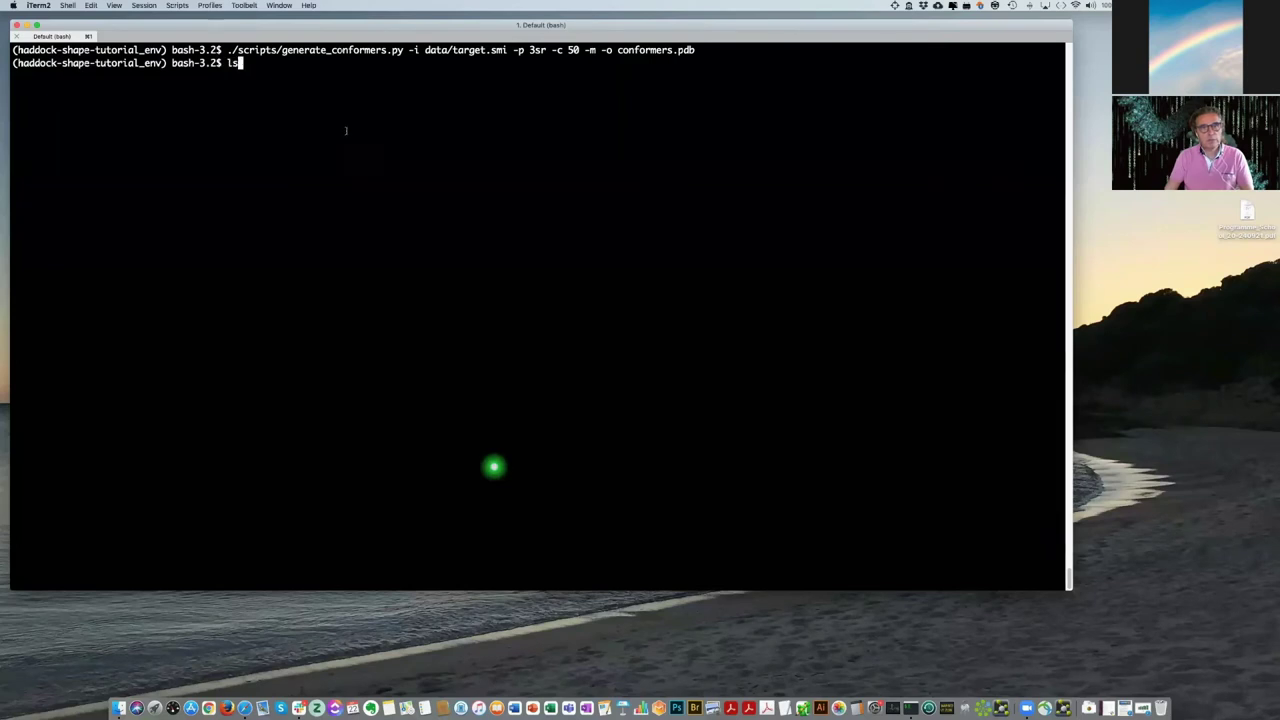
pyautogui.write('l')
pyautogui.press('Return')
# Page through conformers.pdb with more, examine the HETATM and CONECT records of its first models, and leave the pager.
pyautogui.doubleClick(393, 128)
pyautogui.press('super+c')
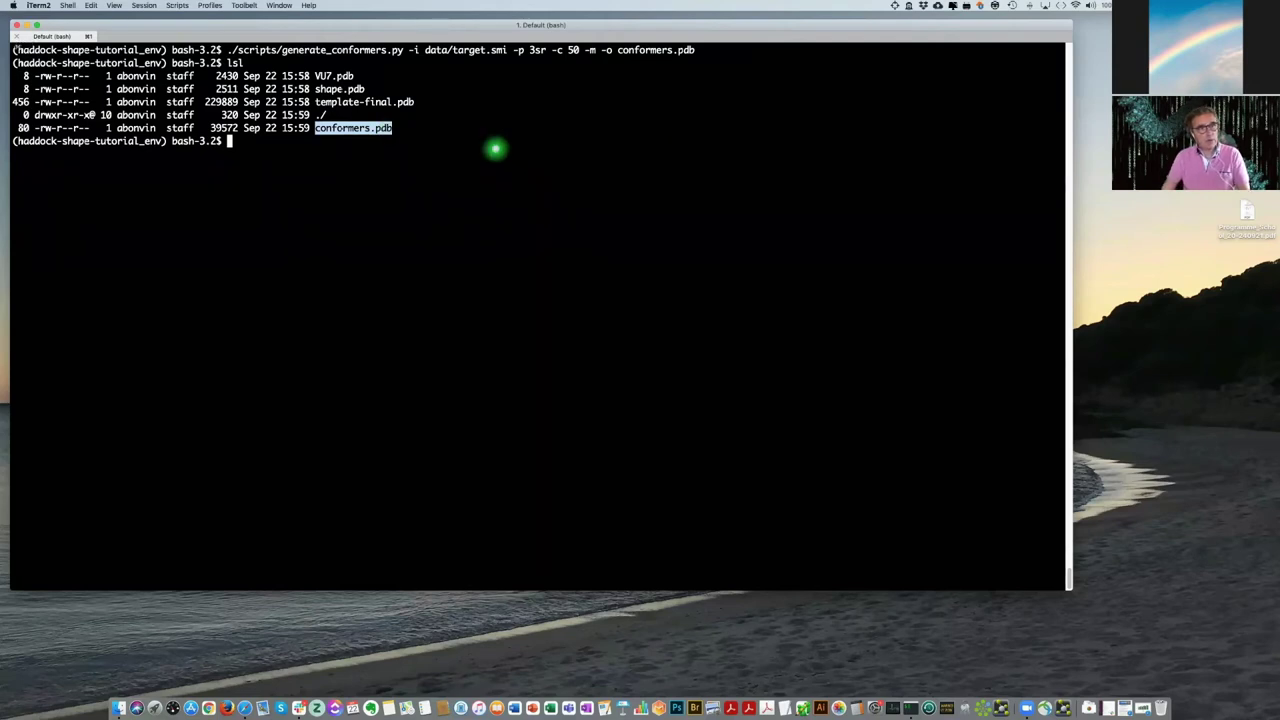
pyautogui.write('more')
pyautogui.press('super+v')
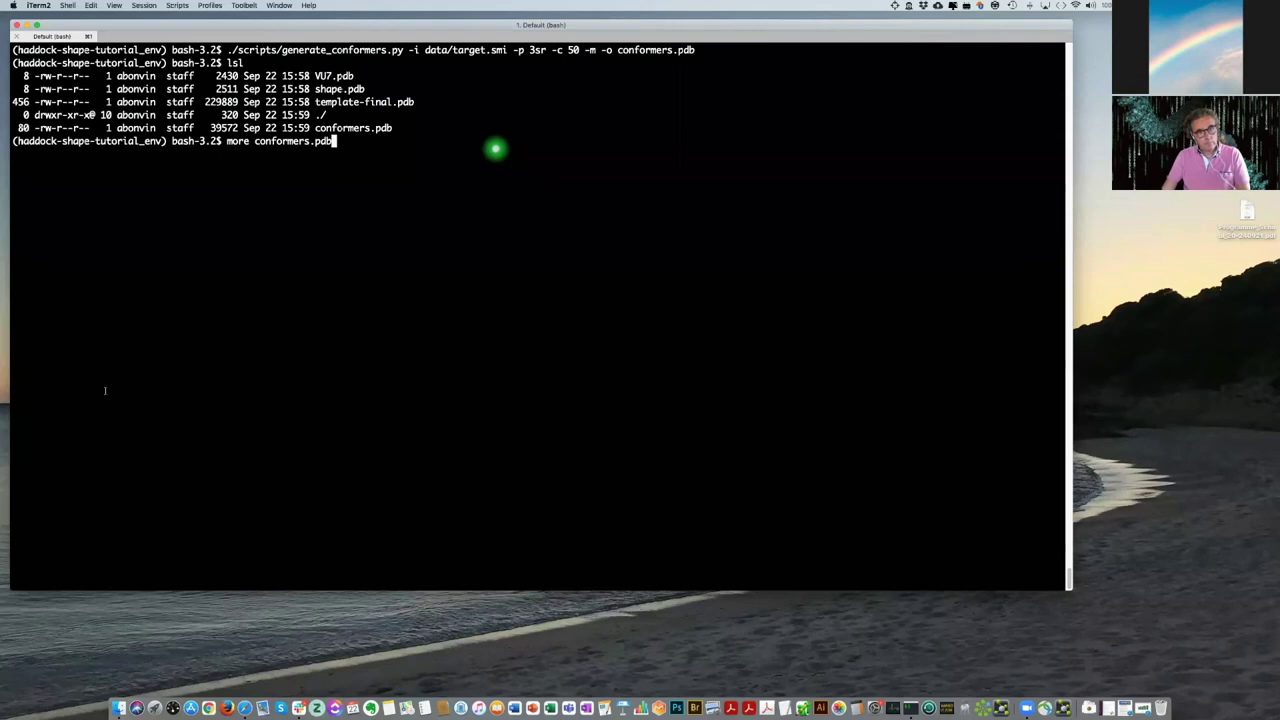
pyautogui.press('Return')
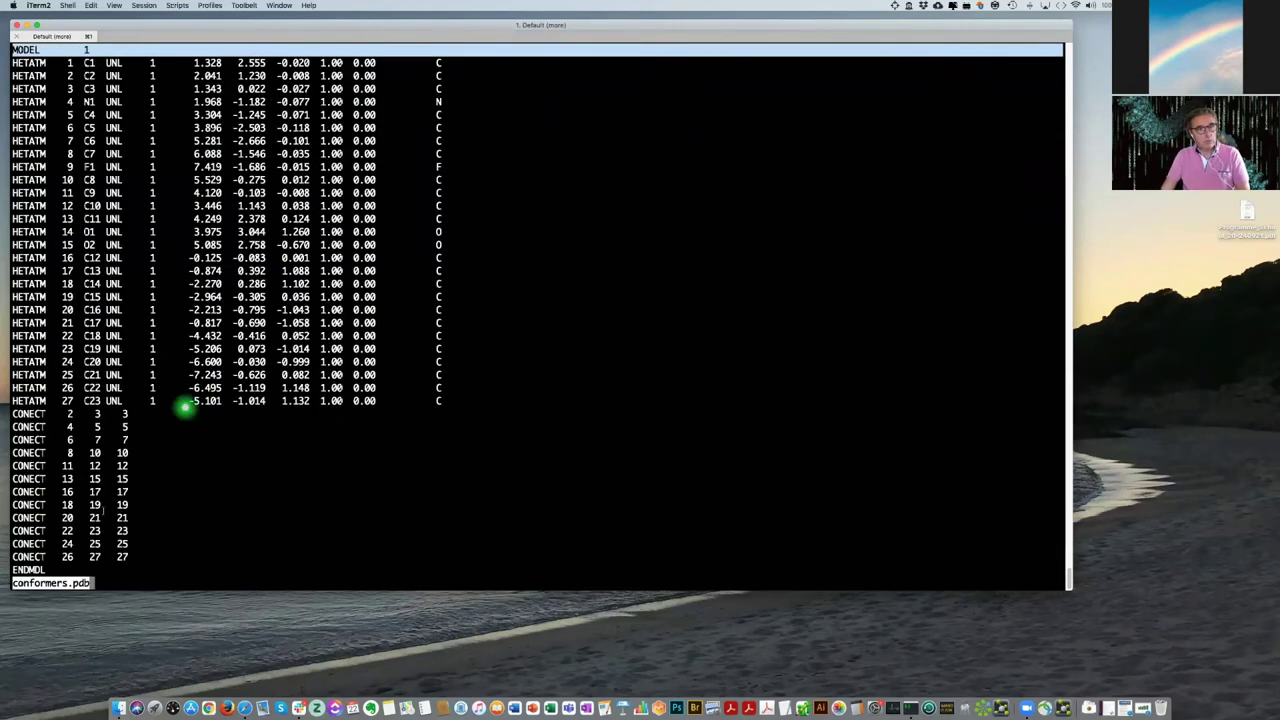
pyautogui.press('space')
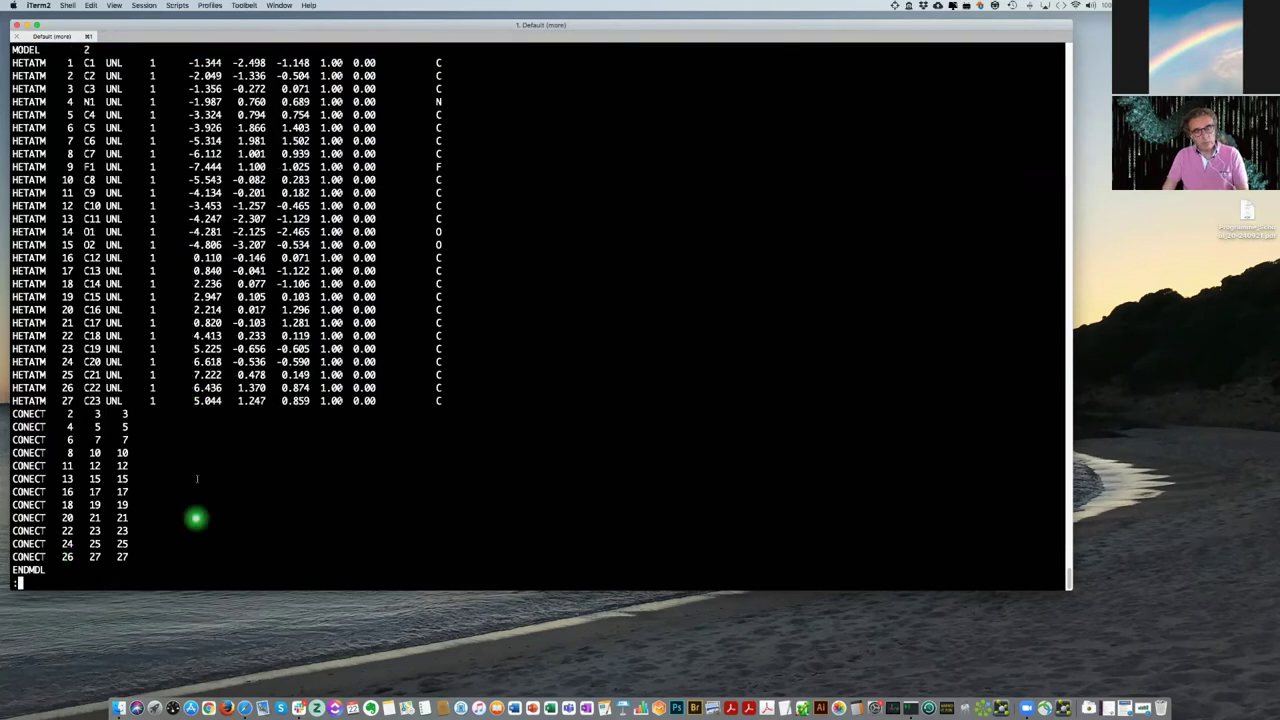
pyautogui.press('q')
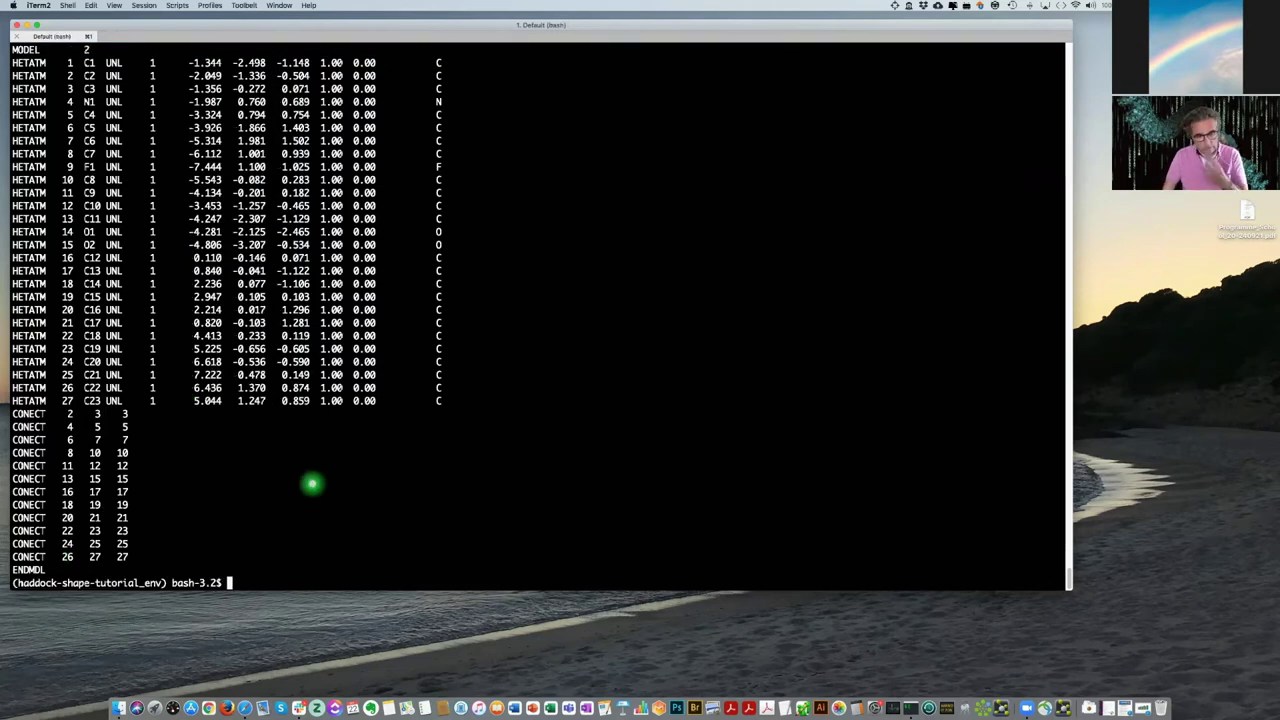
# Open conformers.pdb in PyMOL, check the ligand's display representation and rotate the view, and quit the viewer.
pyautogui.write('pymol conformers.pdb')
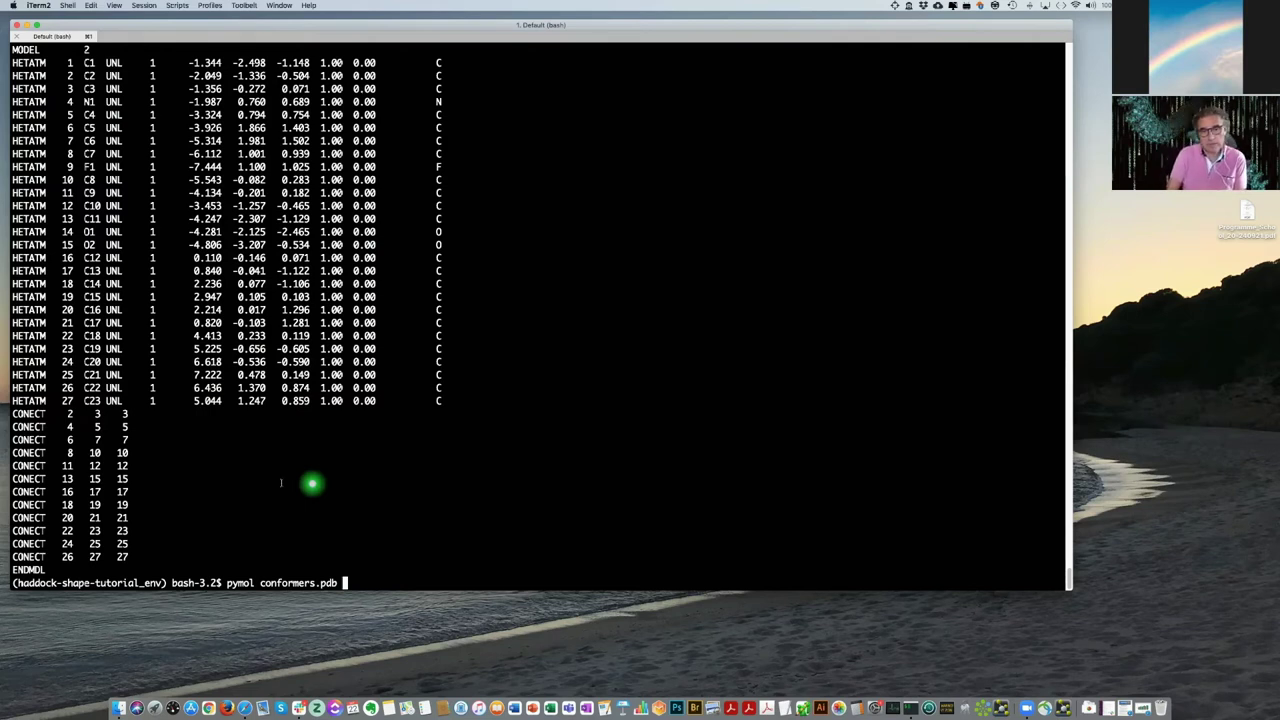
pyautogui.press('Return')
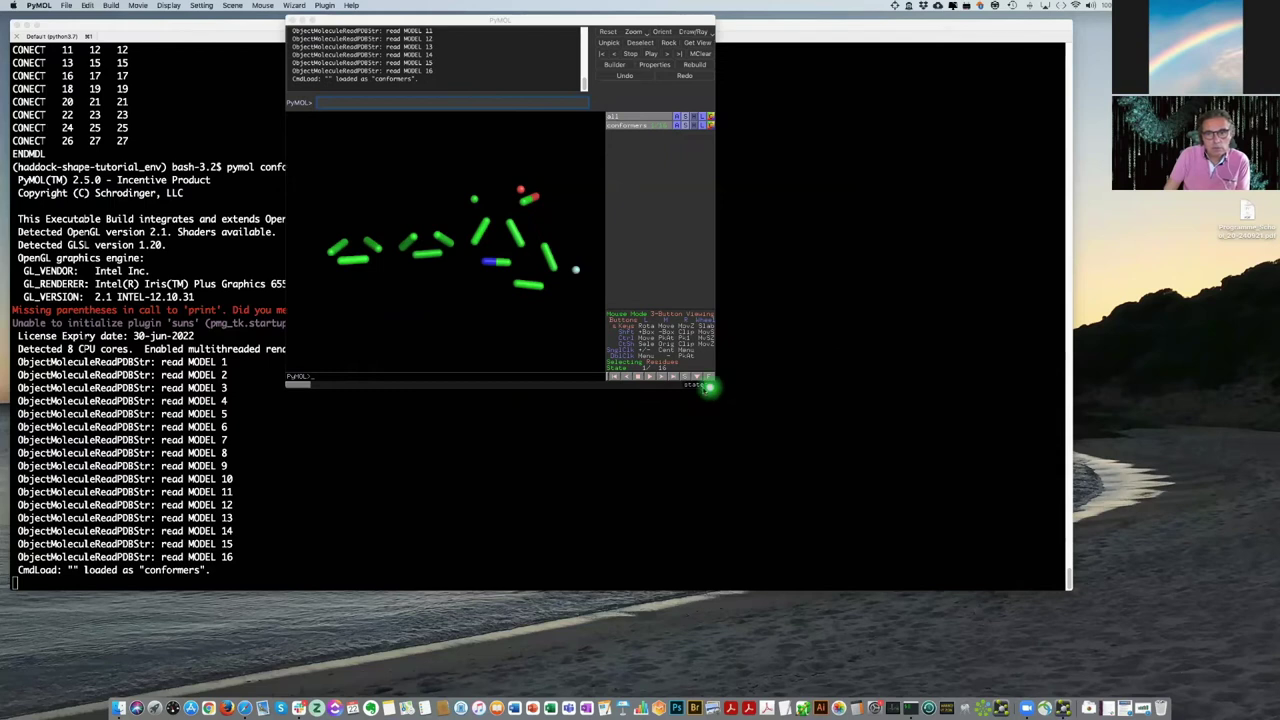
pyautogui.click(866, 125)
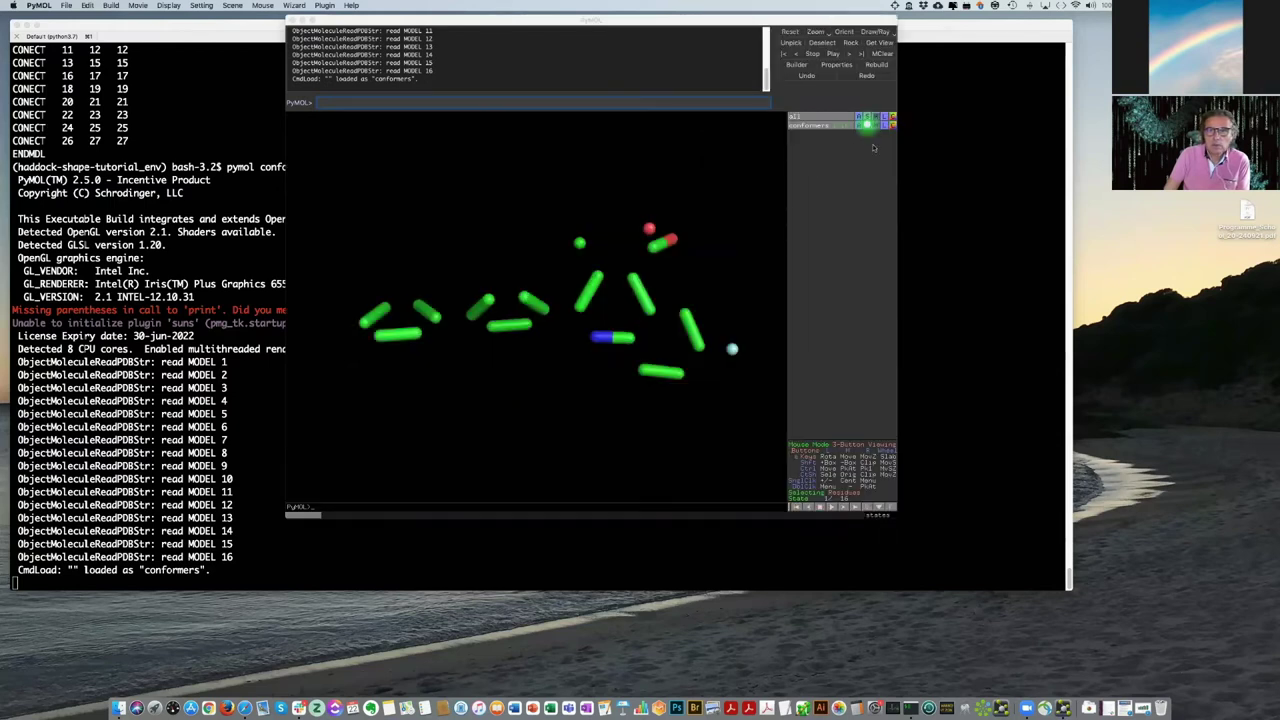
pyautogui.click(873, 212)
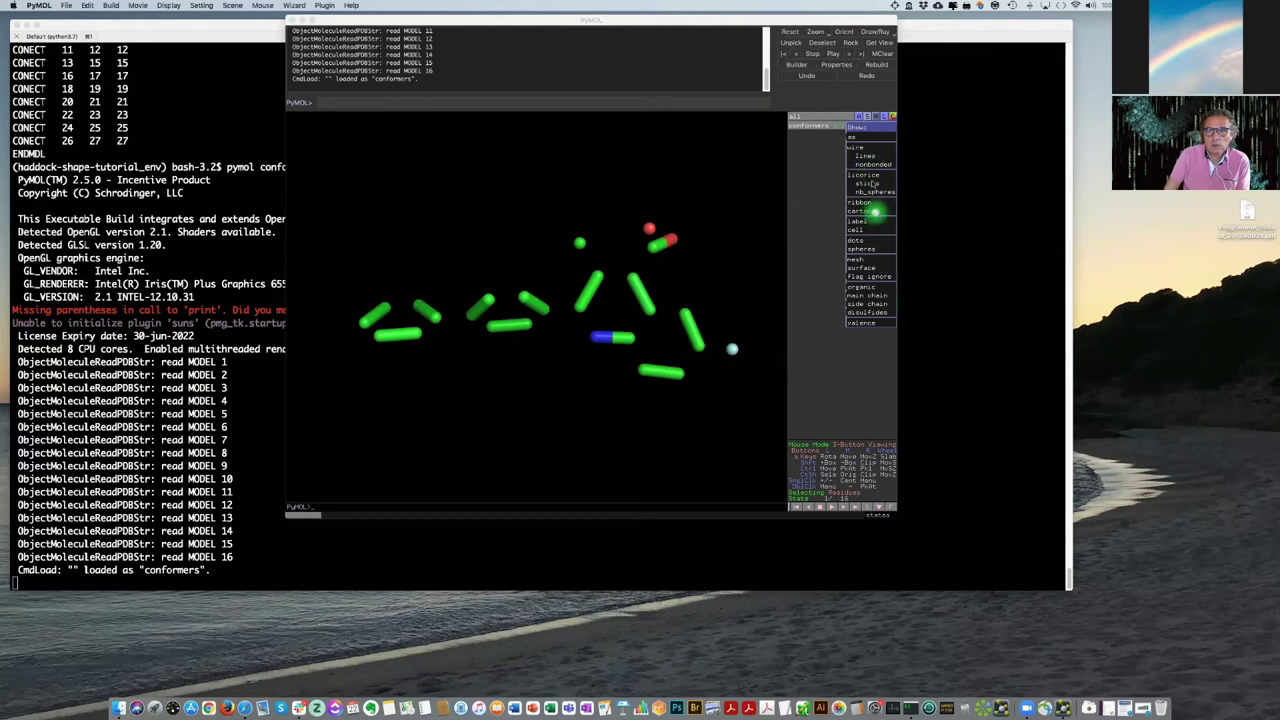
pyautogui.click(553, 288)
pyautogui.moveTo(575, 312)
pyautogui.mouseDown()
pyautogui.moveTo(571, 349)
pyautogui.moveTo(575, 289)
pyautogui.mouseUp()
pyautogui.write('quit')
pyautogui.press('Return')
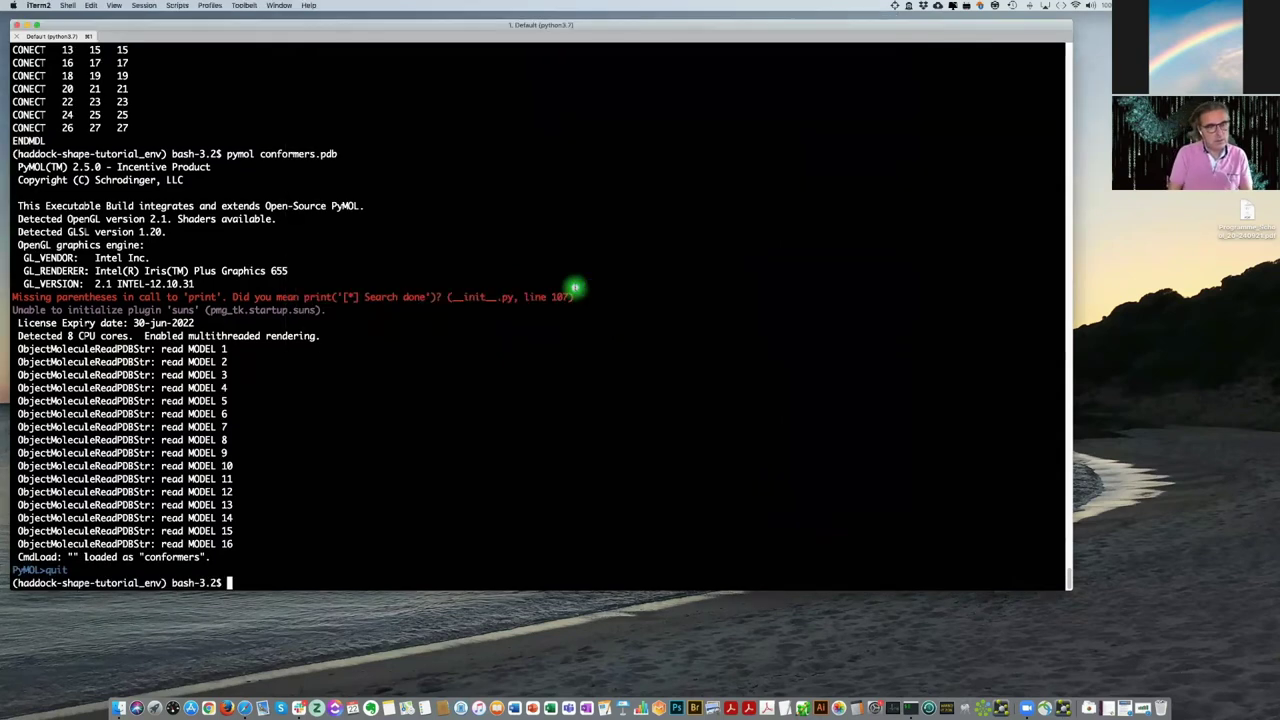
# Open data/conformers.pdb in PyMOL, rotate the ligand and play through its conformer states, and quit the viewer.
pyautogui.write('more conformers.pdb')
pyautogui.hotkey('ctrl', 'u')
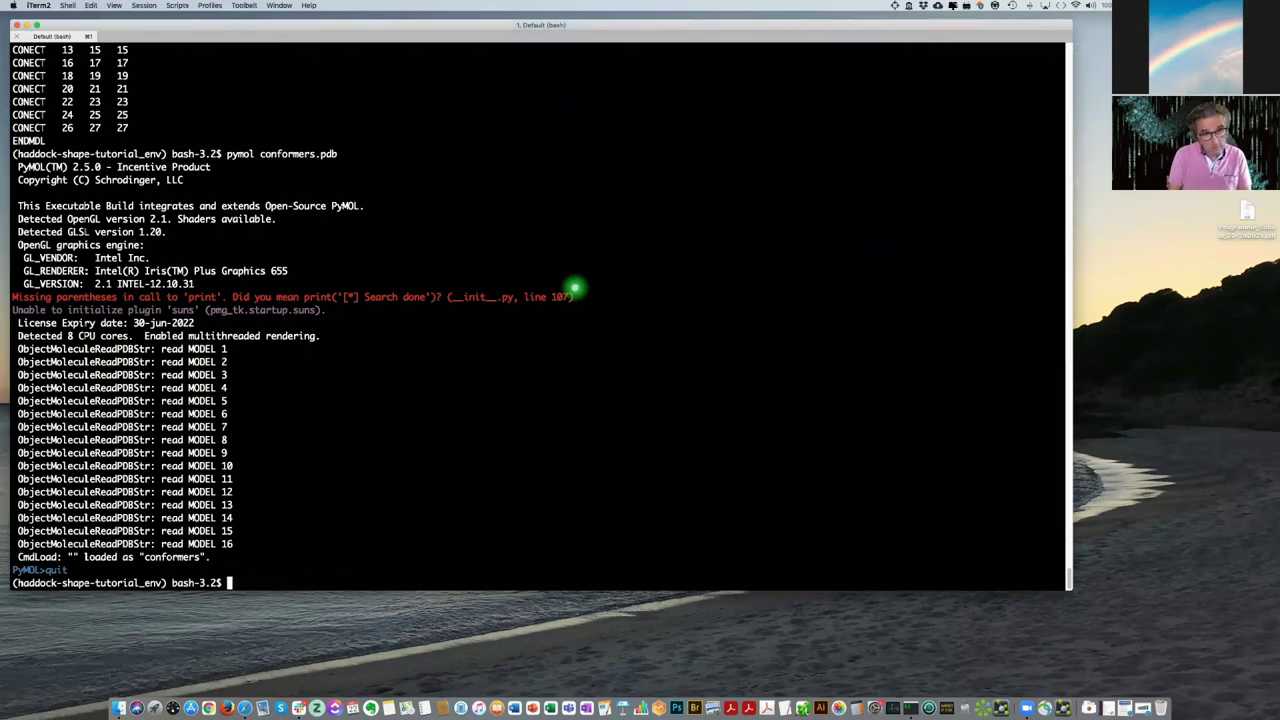
pyautogui.write('p')
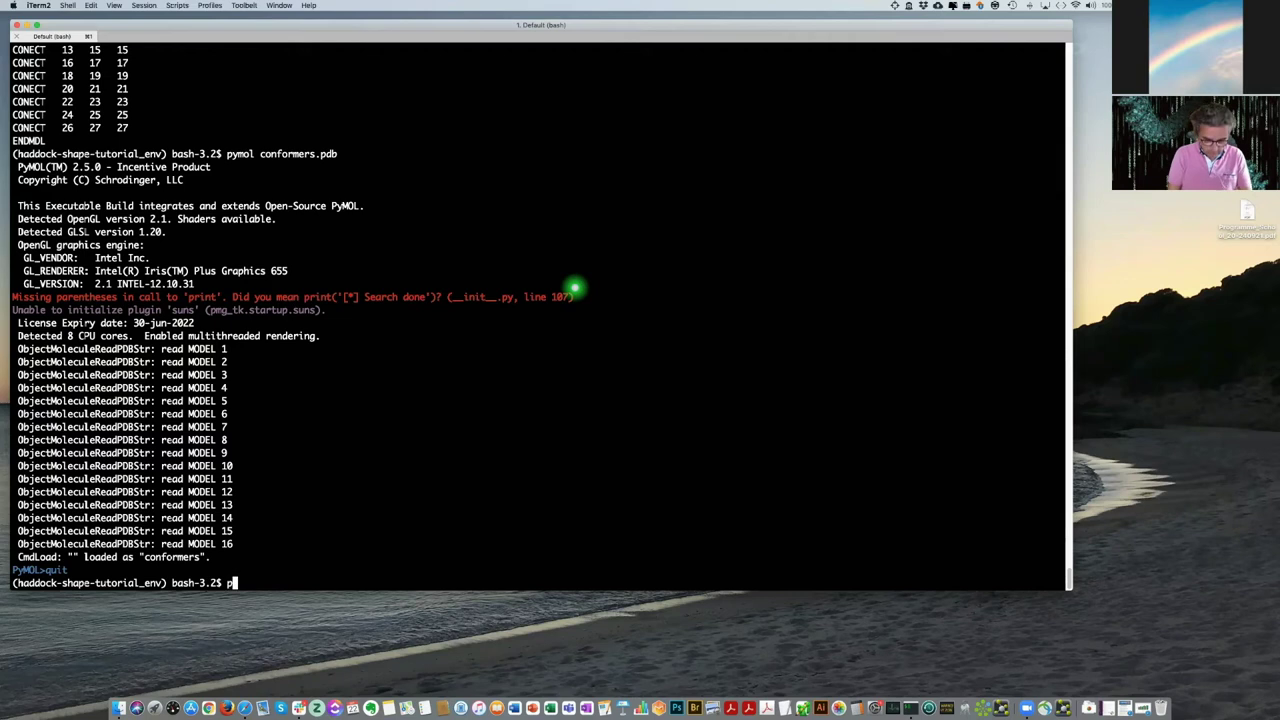
pyautogui.write('ymol data/c')
pyautogui.press('Tab')
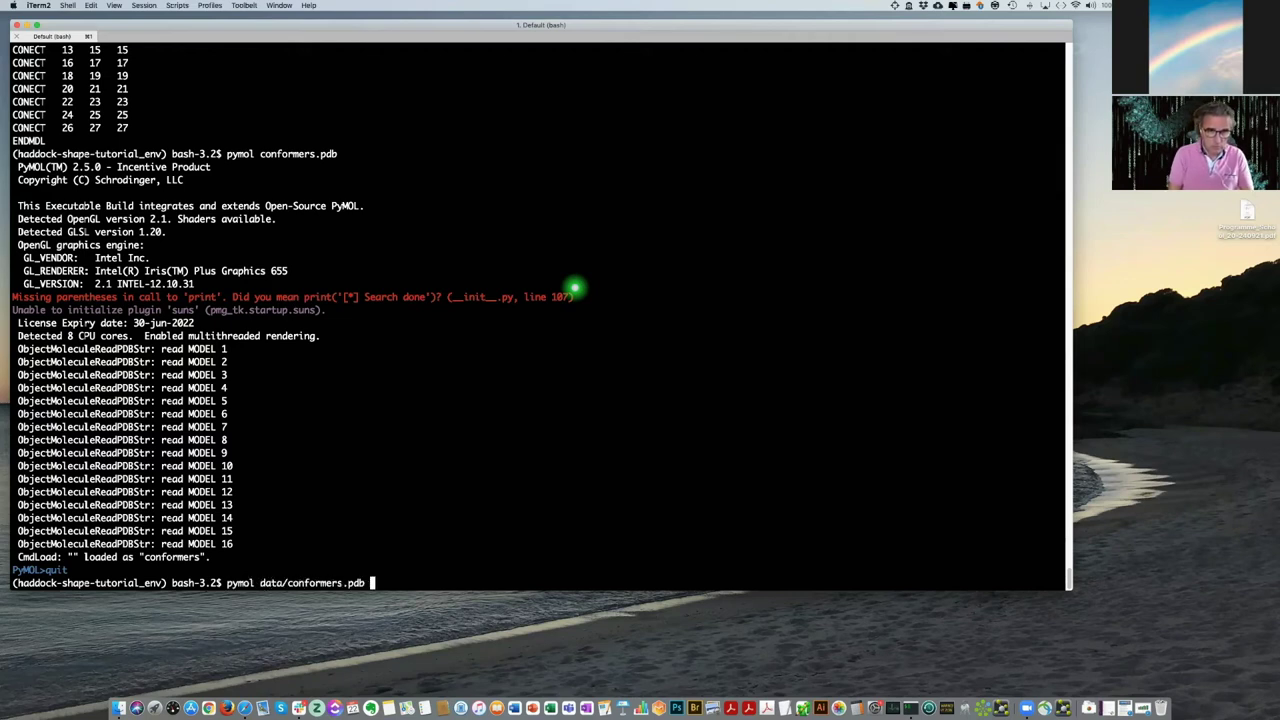
pyautogui.press('Return')
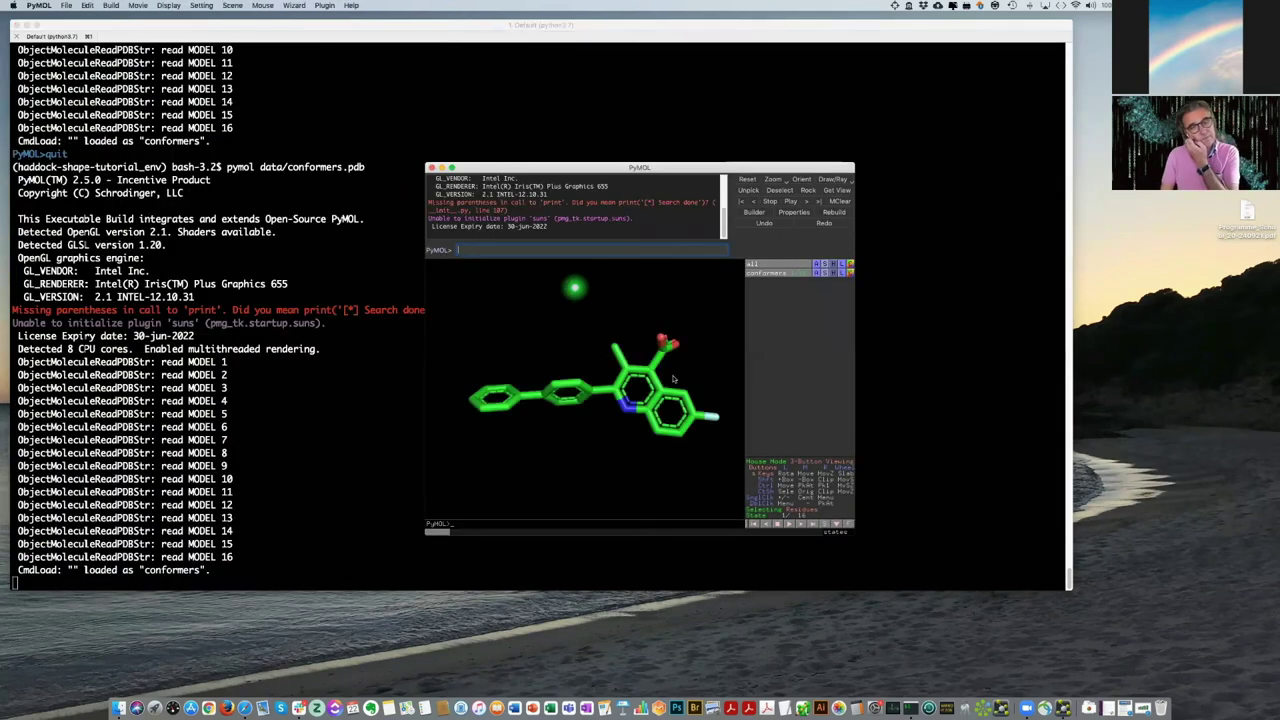
pyautogui.moveTo(666, 366); pyautogui.dragTo(606, 409)
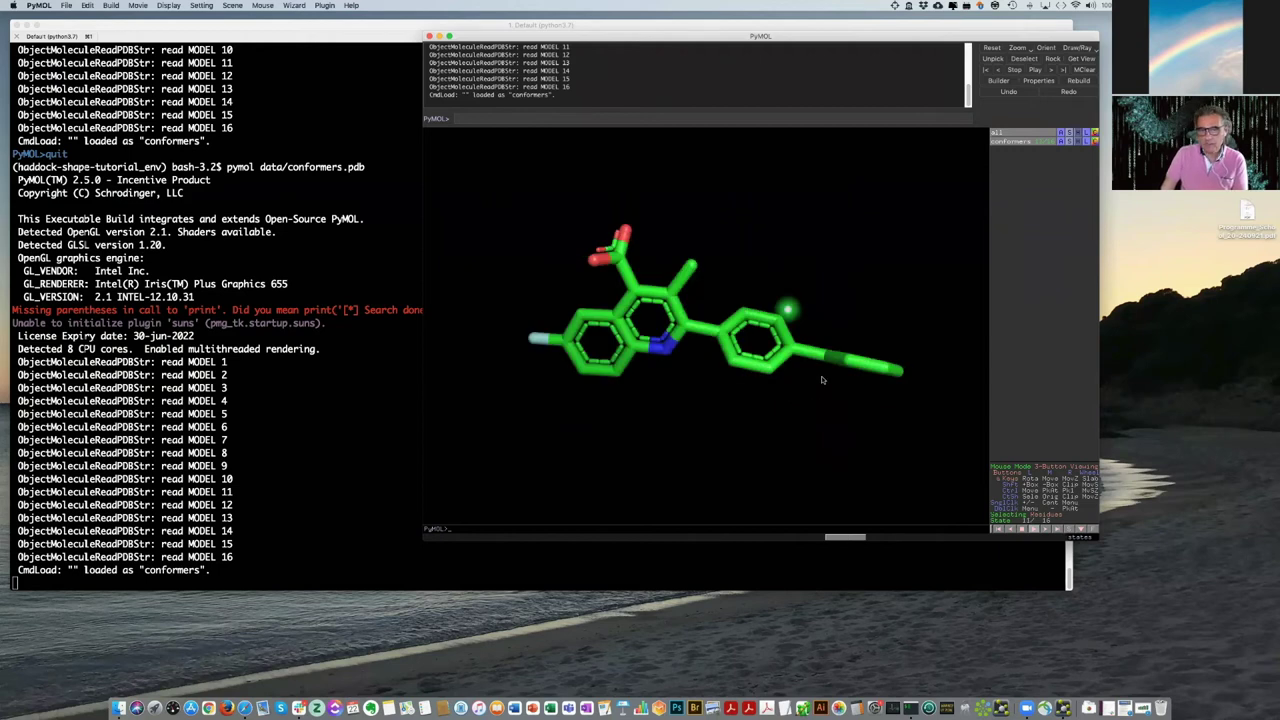
pyautogui.click(820, 308)
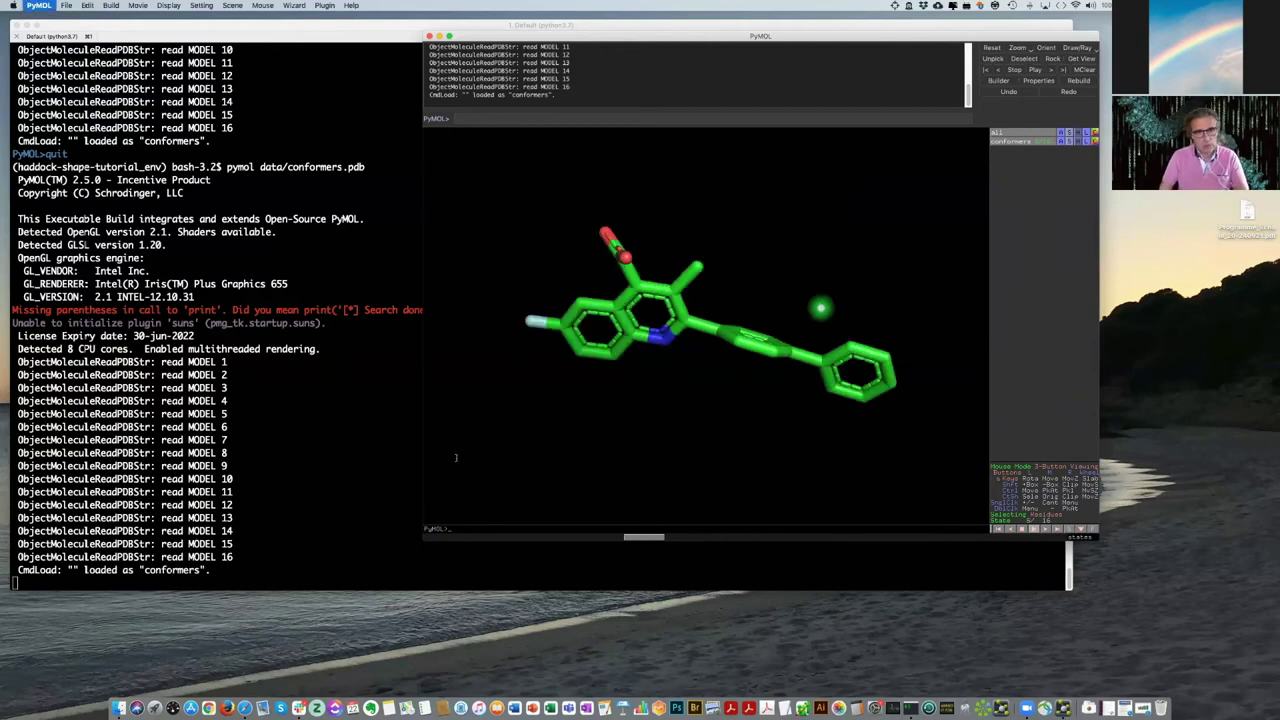
pyautogui.press('super+q')
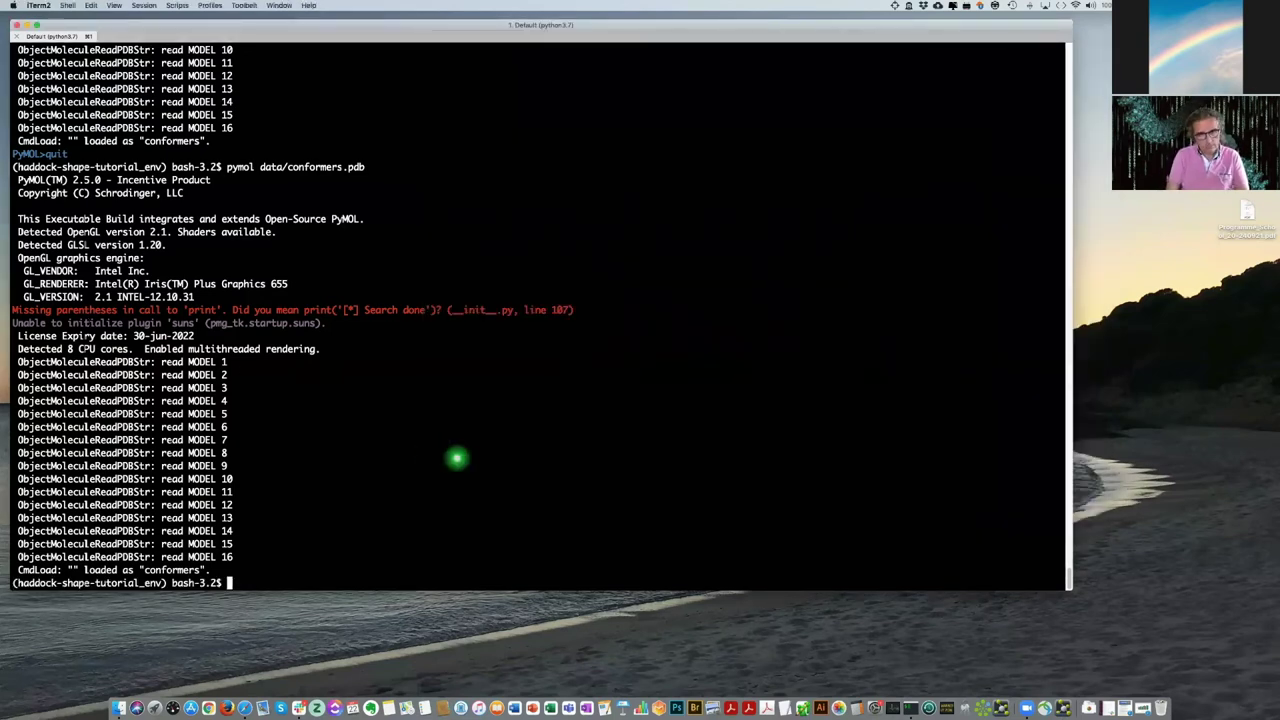
# List the folder's files and use grep -v CONECT to write conformers.pdb without its CONECT records to test.pdb.
pyautogui.write('ls')
pyautogui.press('Return')
pyautogui.write('grep -')
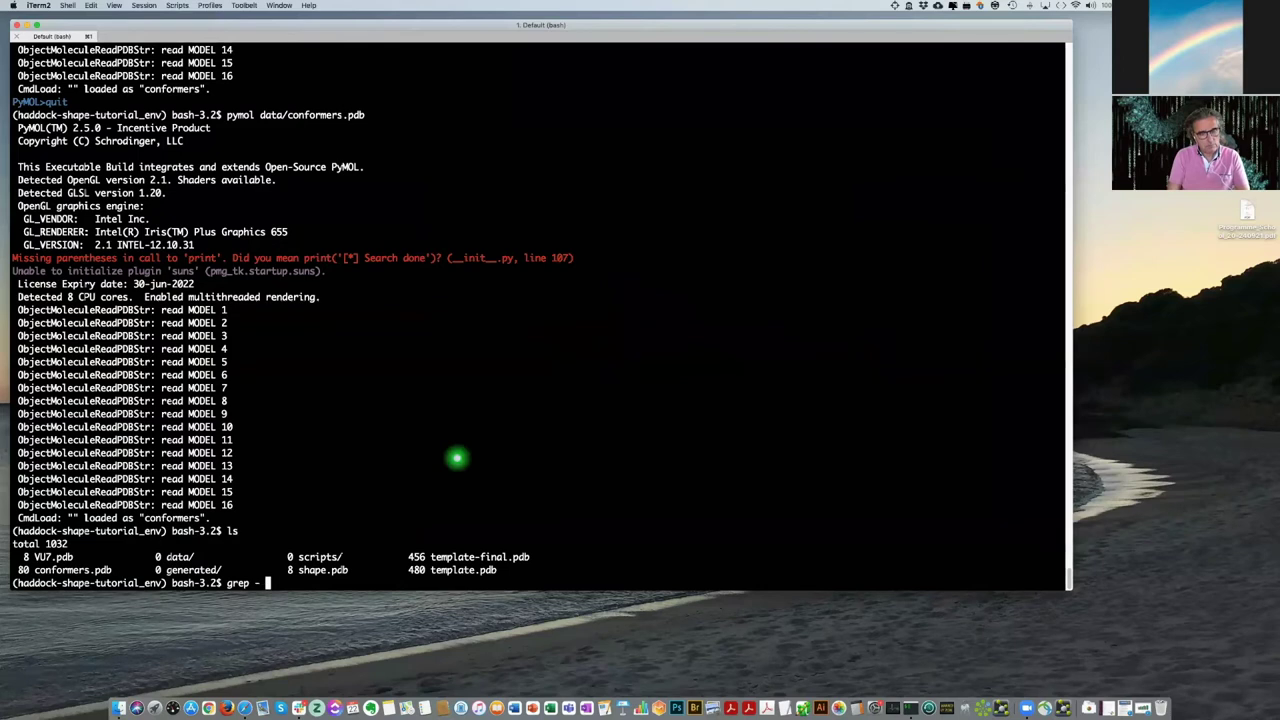
pyautogui.write('v CONE')
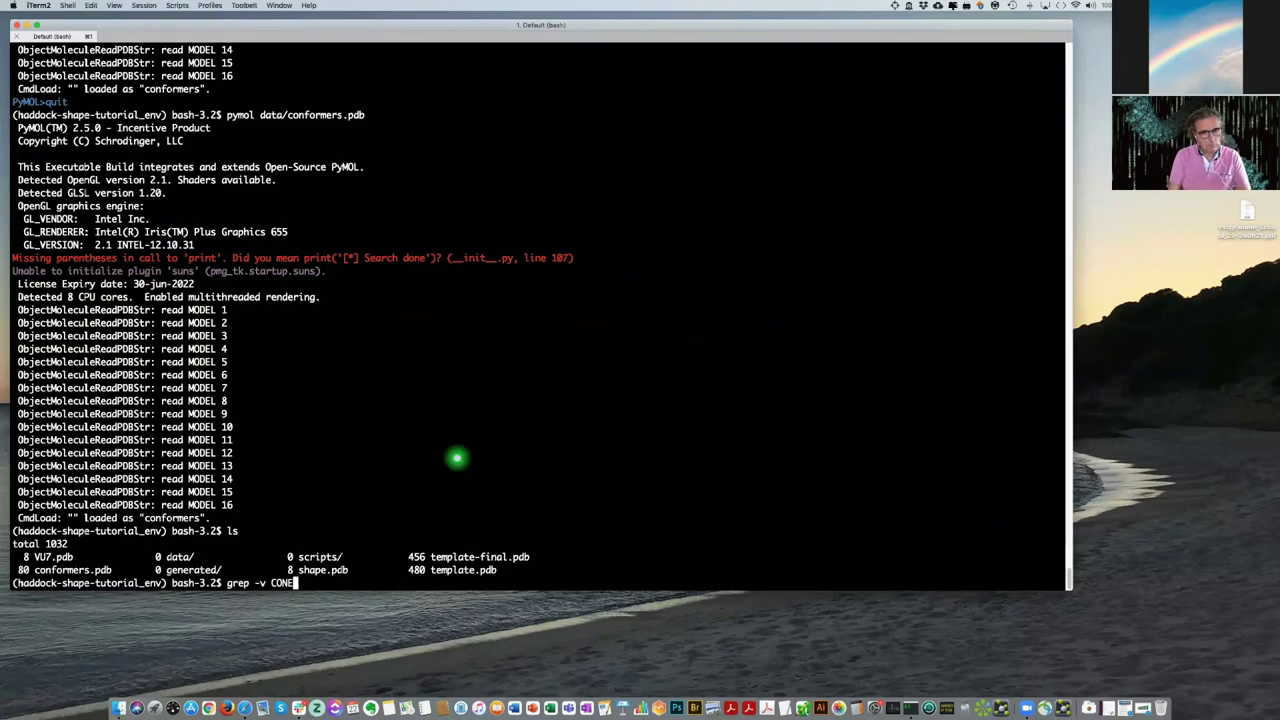
pyautogui.write('CT conformers.pdb')
pyautogui.press('Return')
pyautogui.press('Up')
pyautogui.write('>te')
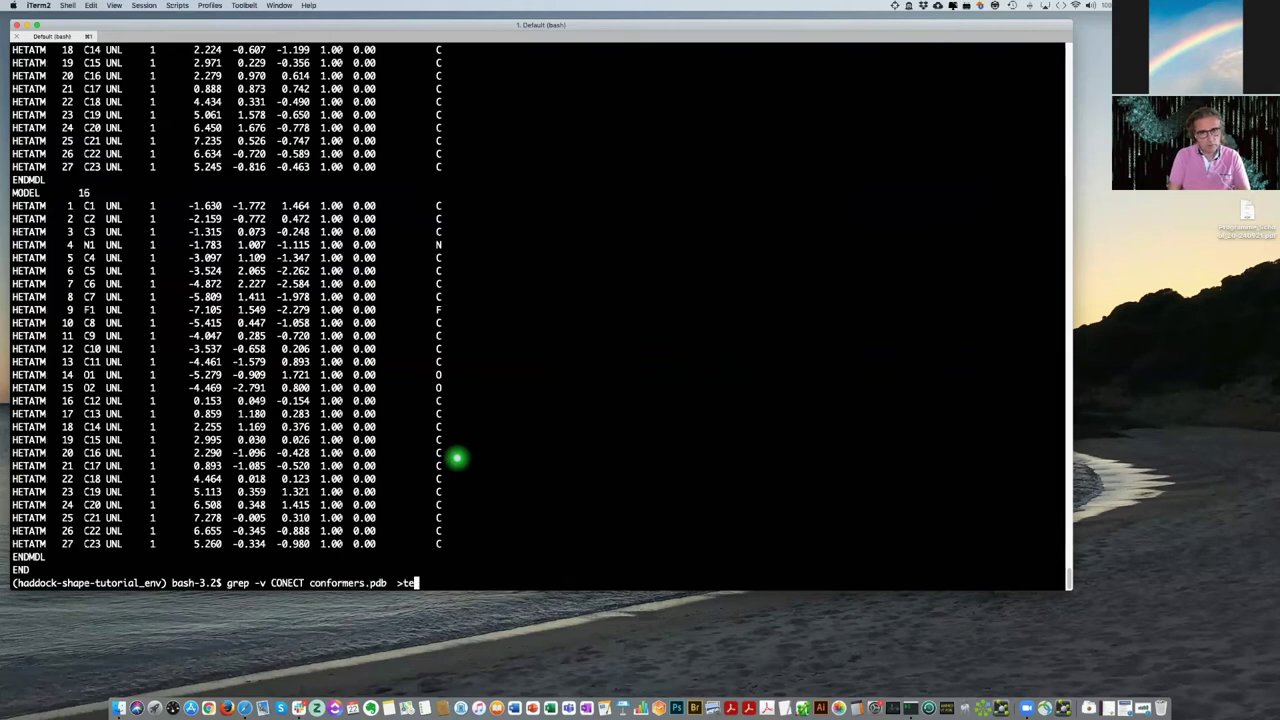
pyautogui.write('st.pdb')
pyautogui.press('Return')
# Open test.pdb in PyMOL, rotate the ligand, and play through its conformer states.
pyautogui.write('pymol test.pdb')
pyautogui.press('Return')
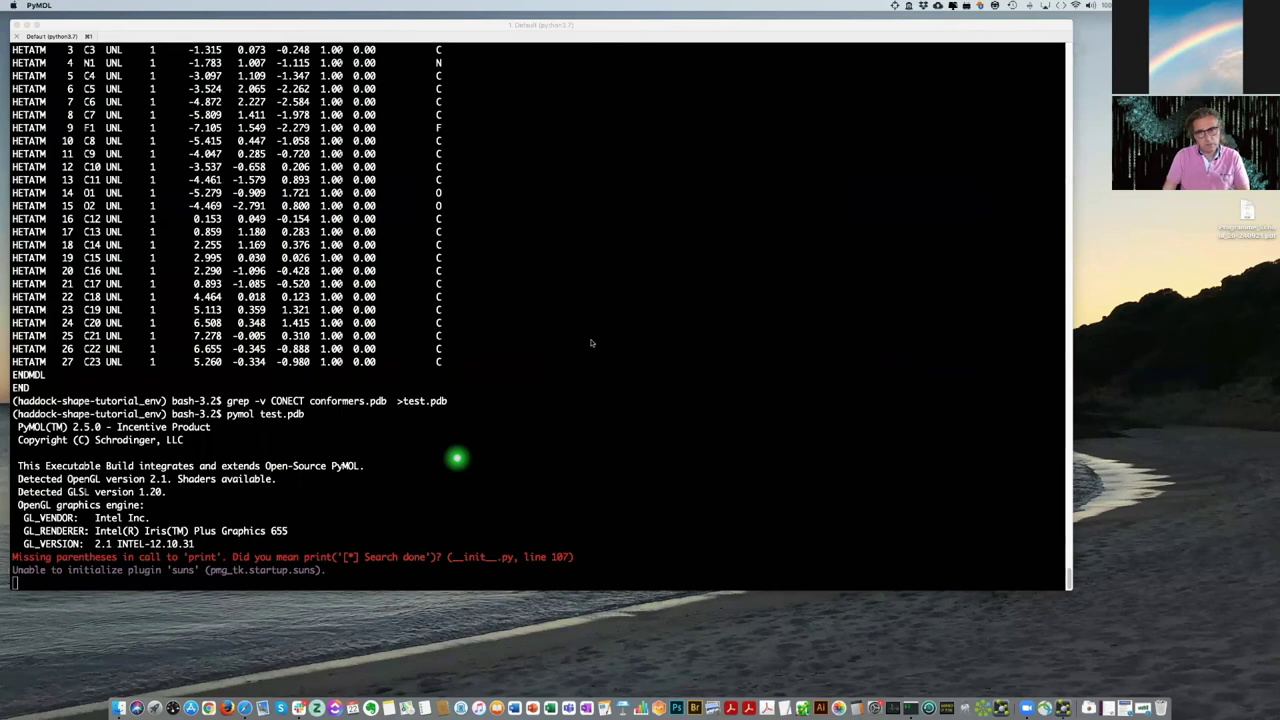
pyautogui.moveTo(614, 425)
pyautogui.mouseDown()
pyautogui.moveTo(611, 443)
pyautogui.moveTo(606, 361)
pyautogui.moveTo(608, 417)
pyautogui.mouseUp()
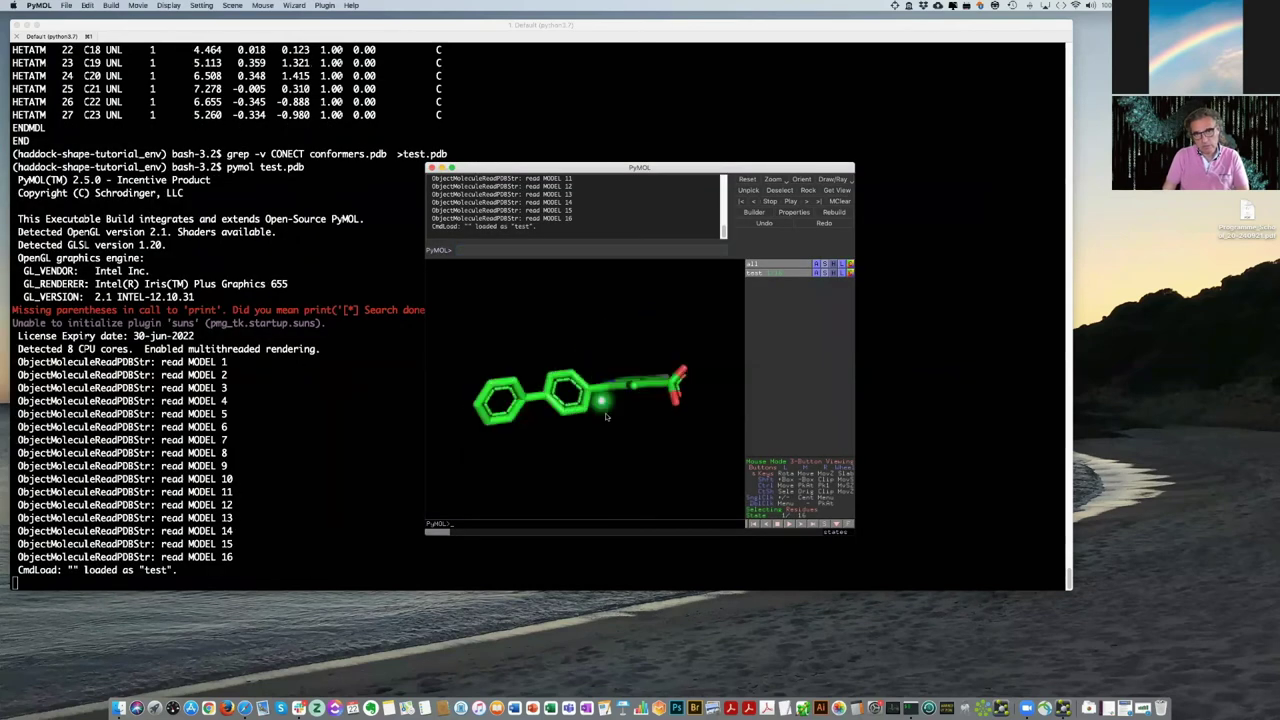
pyautogui.moveTo(585, 342); pyautogui.dragTo(620, 385)
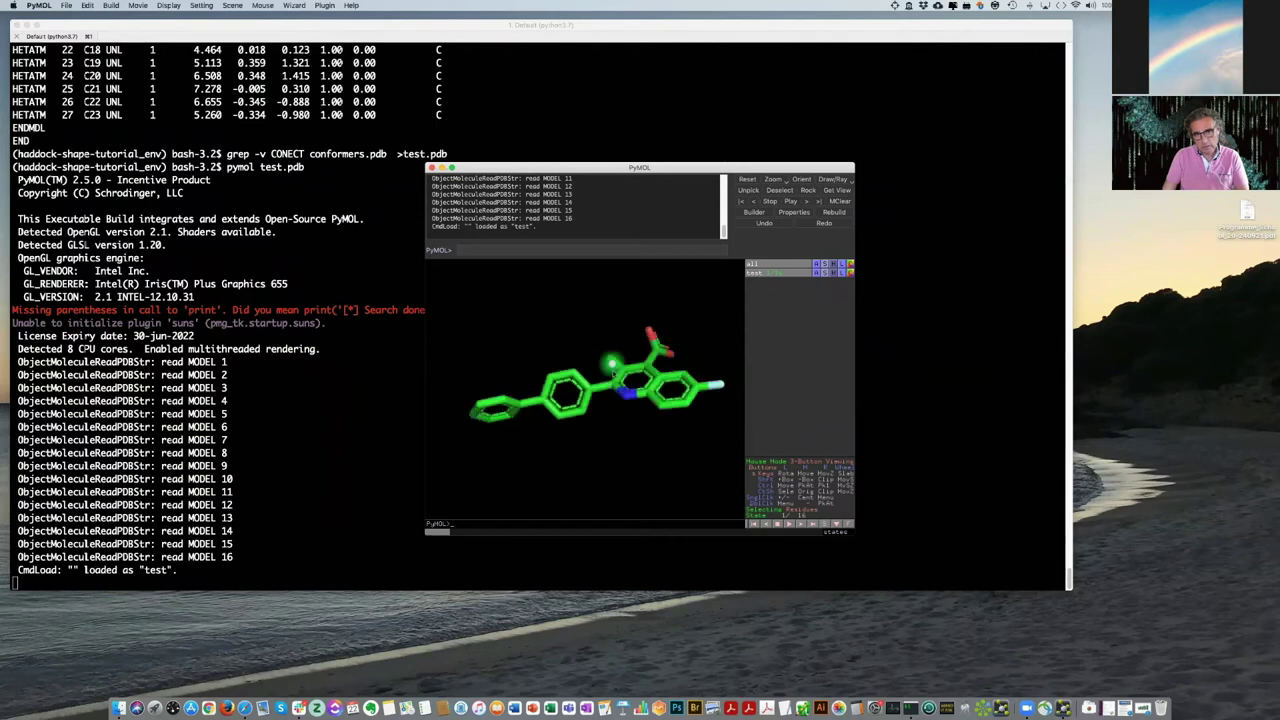
pyautogui.click(790, 525)
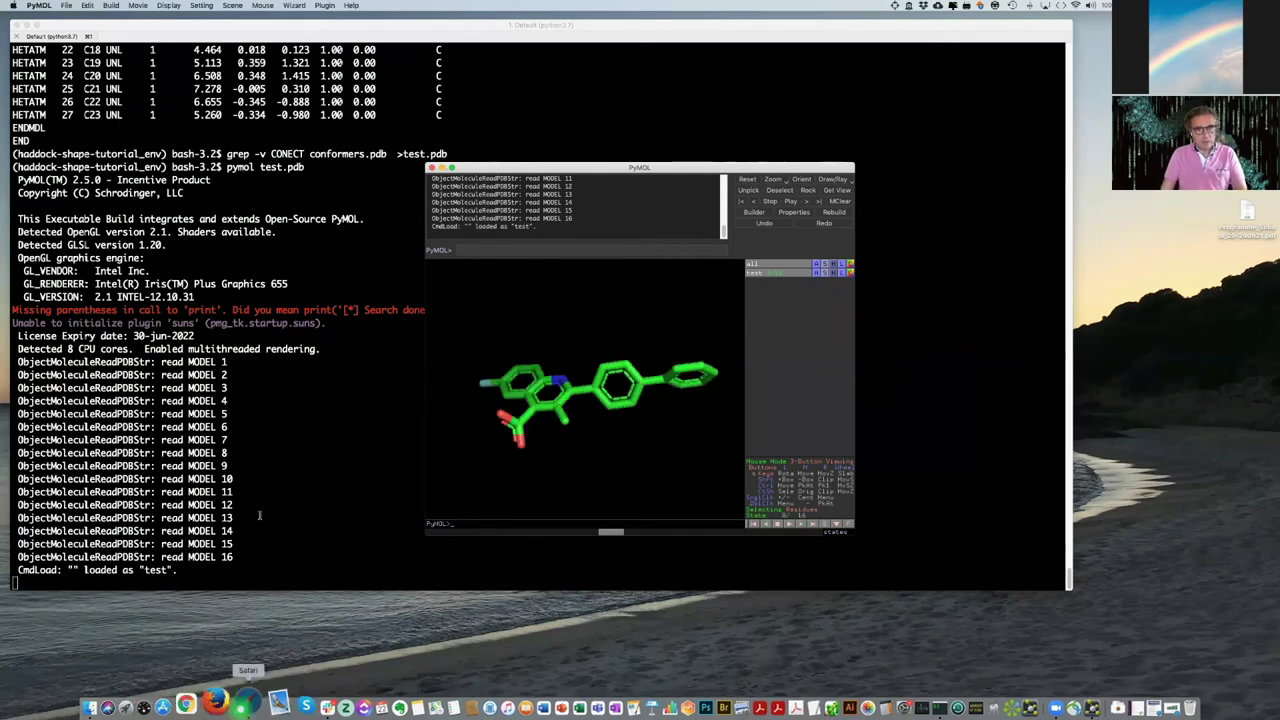
# Return to the tutorial in Safari, examine the conformers.pdb clean-up command, and read section 3c on generating shape restraints.
pyautogui.press('super+Tab')
pyautogui.moveTo(261, 516); pyautogui.dragTo(861, 517)
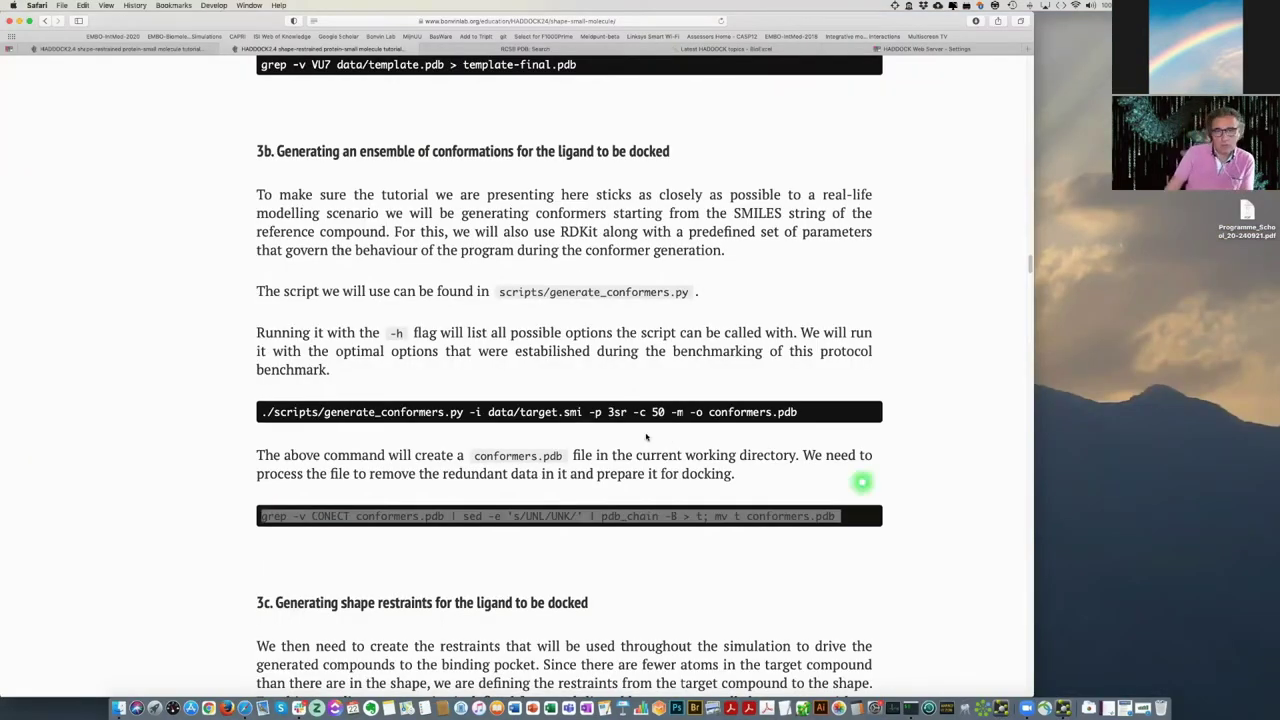
pyautogui.scroll(-1, 640, 430)
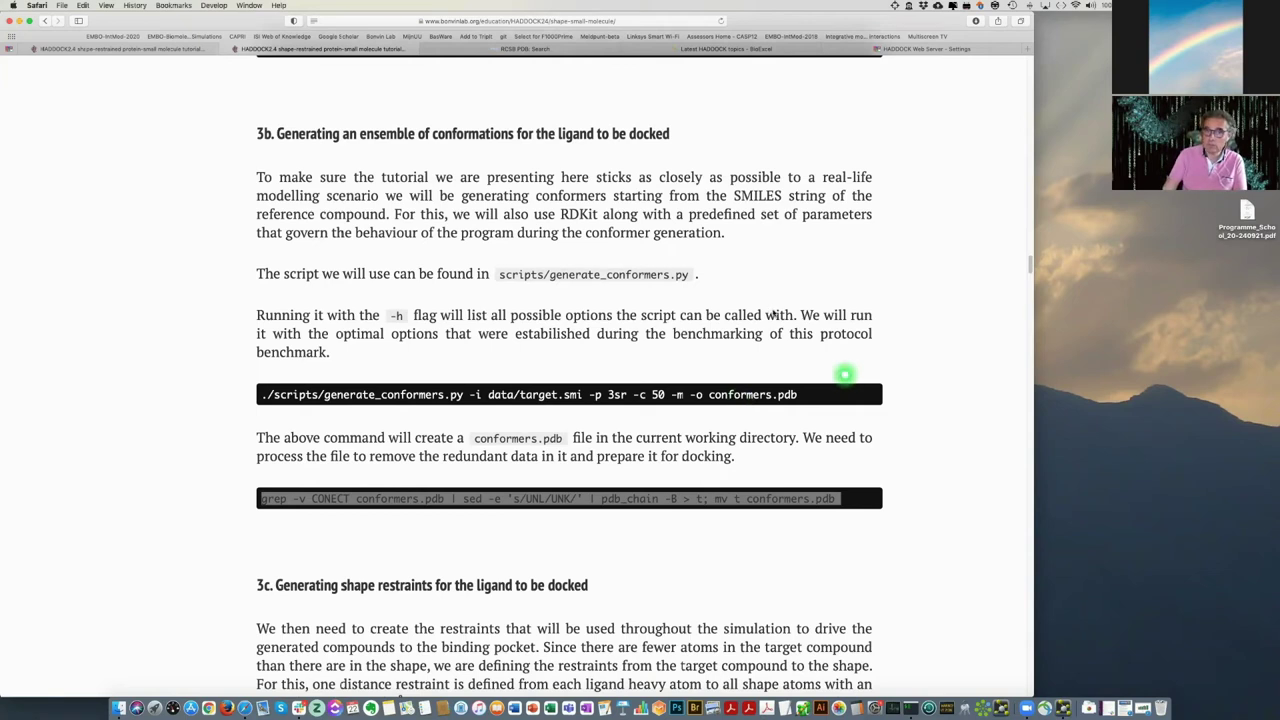
pyautogui.scroll(-3, 762, 315)
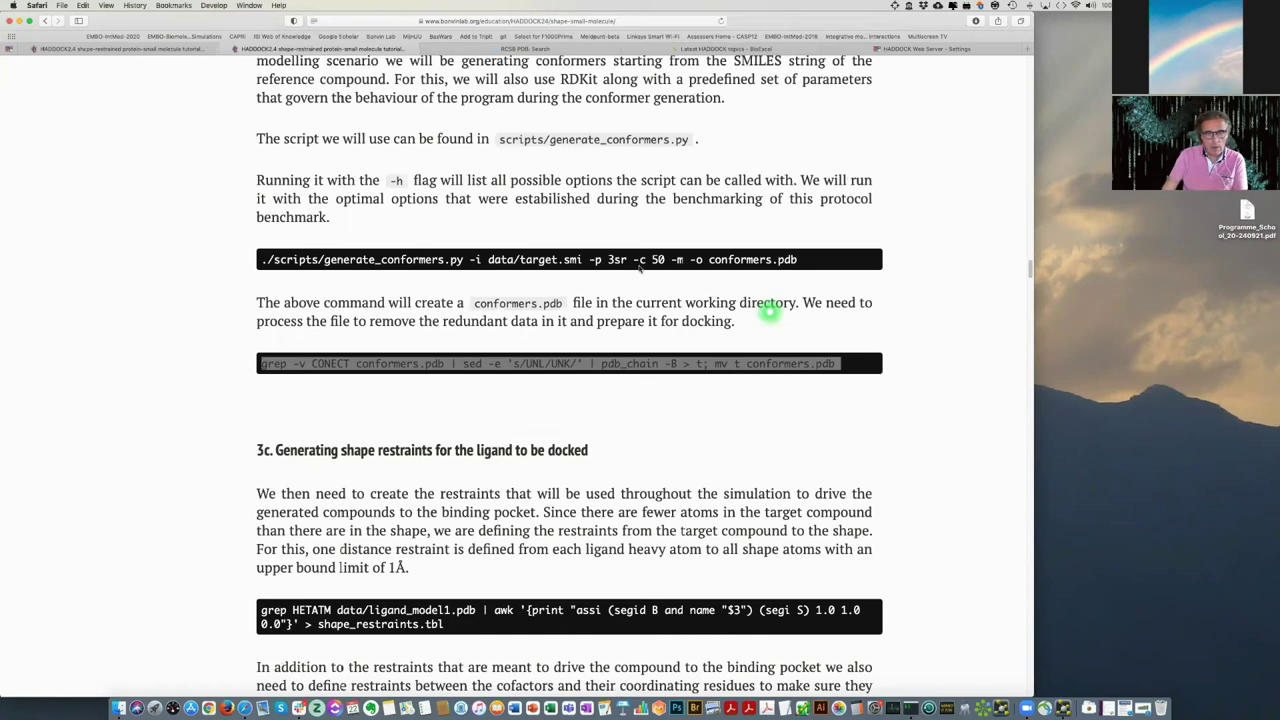
pyautogui.scroll(-3, 642, 270)
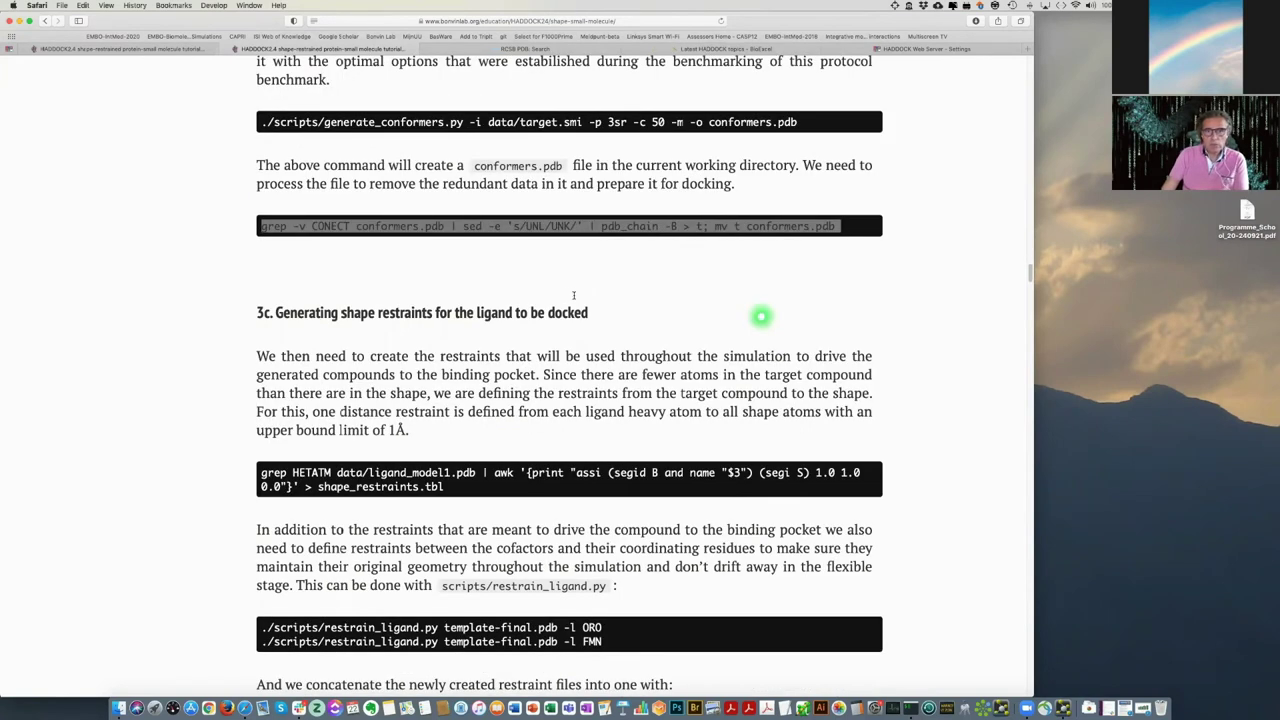
pyautogui.scroll(-2, 573, 295)
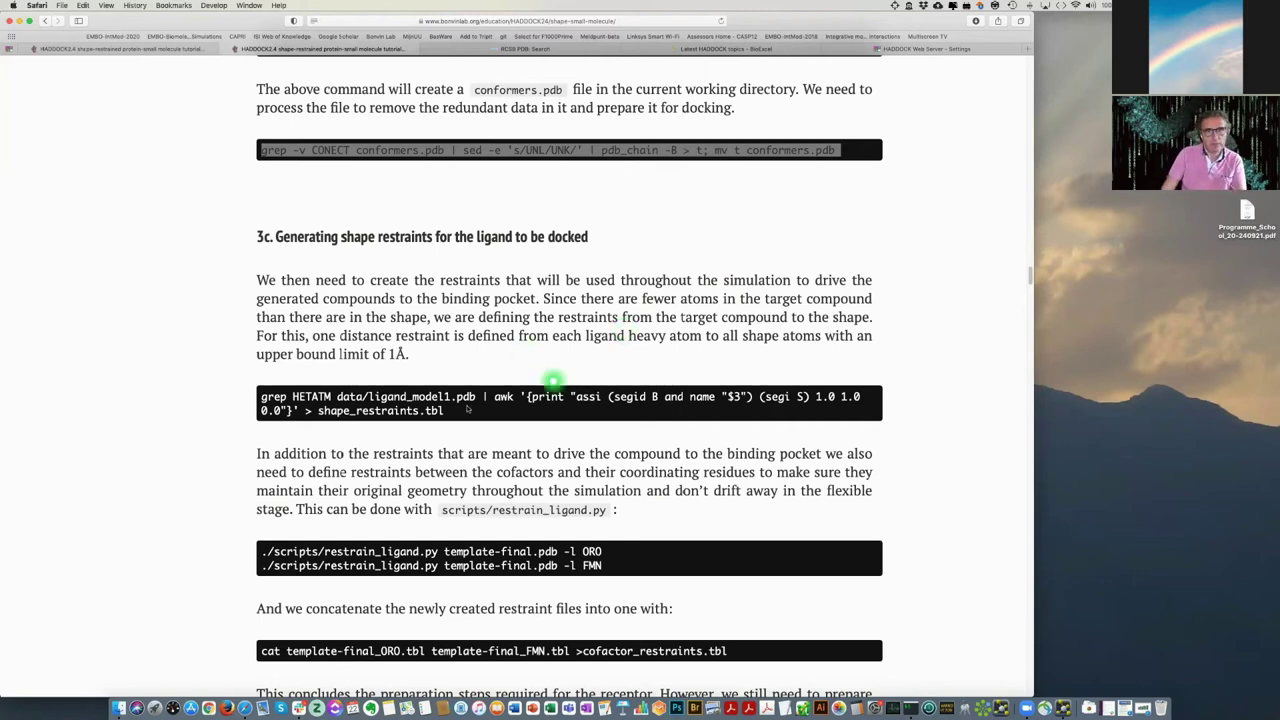
# Copy the shape-restraint command from section 3c, quit PyMOL, and run it in iTerm2 to write shape_restraints.tbl.
pyautogui.moveTo(463, 411); pyautogui.dragTo(232, 397)
pyautogui.press('super+c')
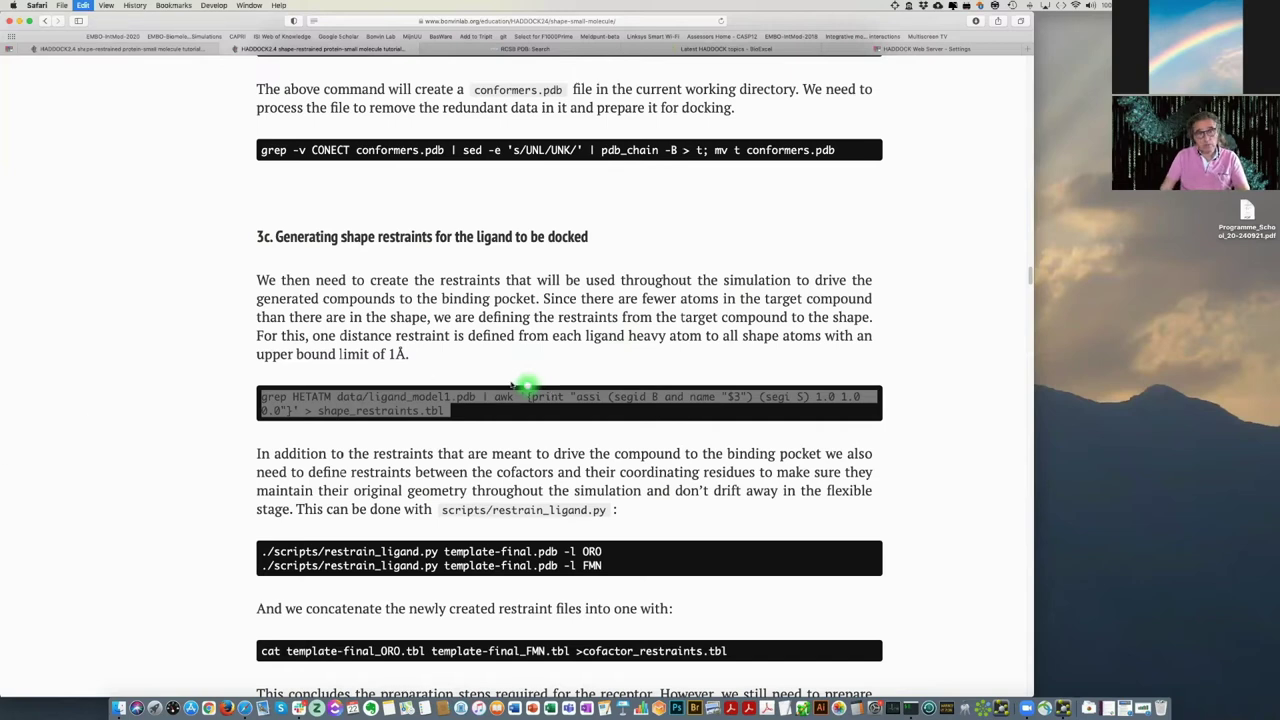
pyautogui.press('super+Tab')
pyautogui.click(521, 391)
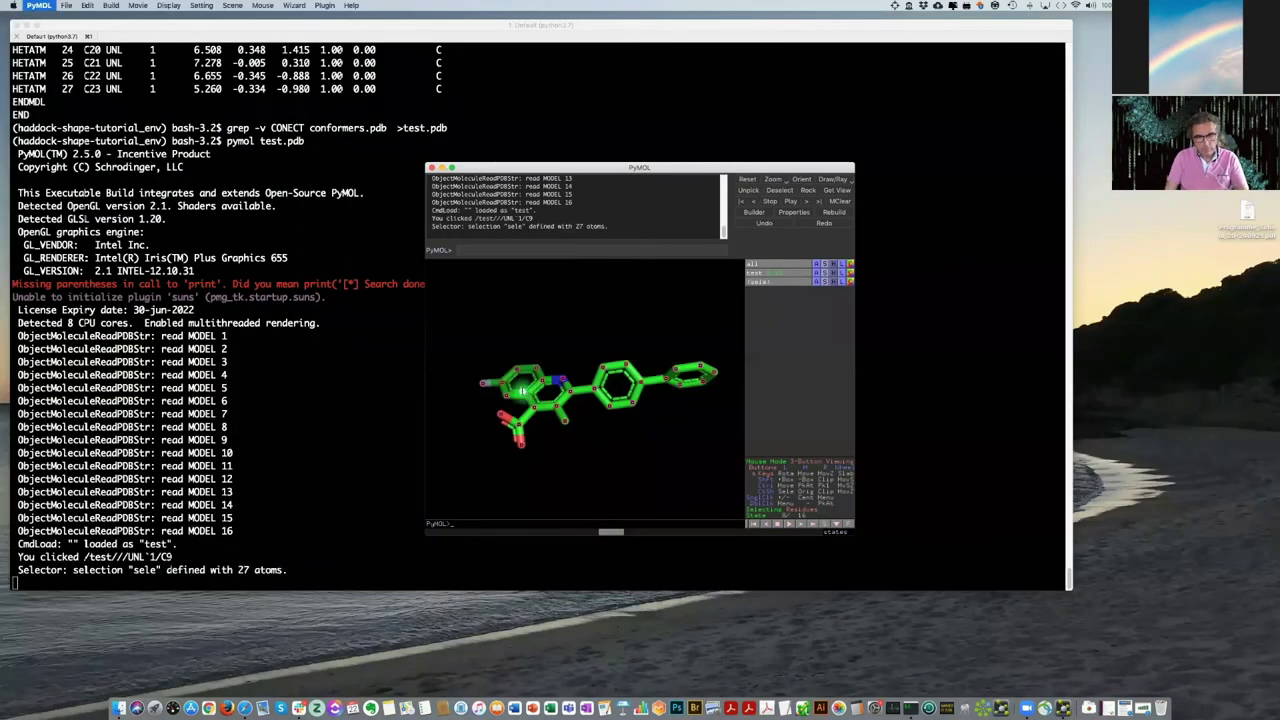
pyautogui.press('super+q')
pyautogui.press('super+v')
pyautogui.press('Return')
# List the folder's files, display shape_restraints.tbl with more, and examine the shape segment selection in its first restraint.
pyautogui.write('more s')
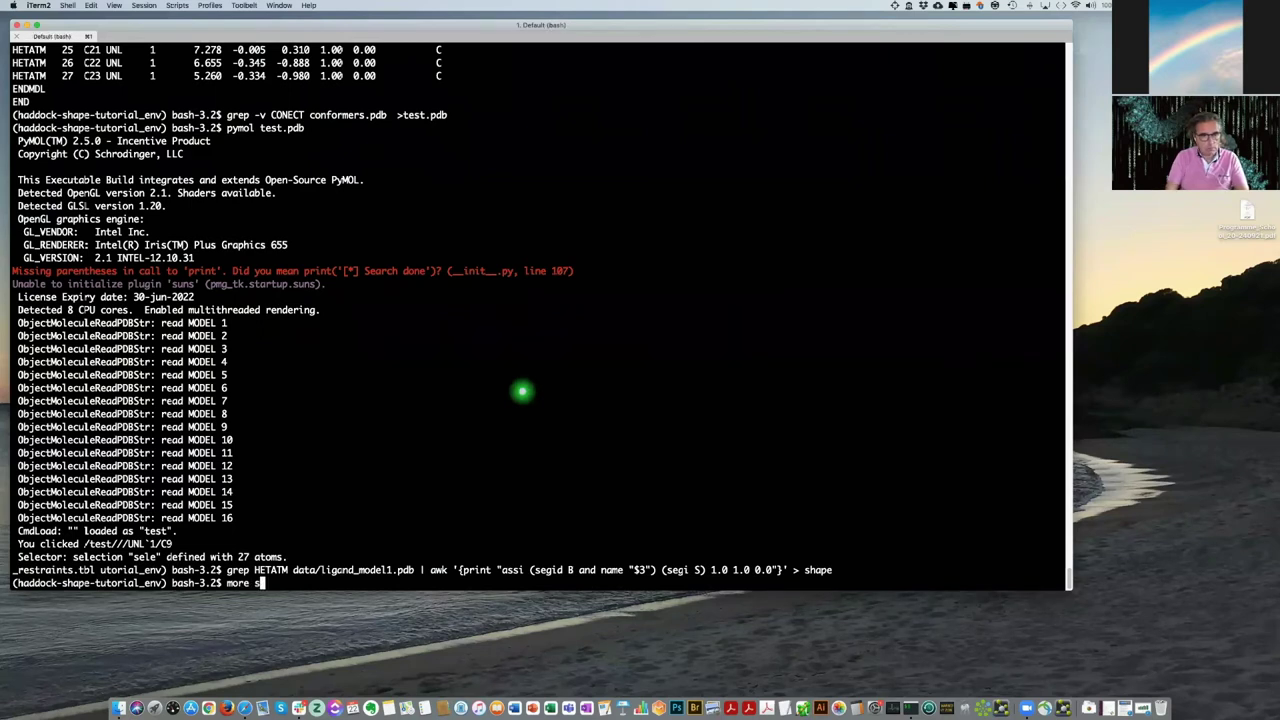
pyautogui.press('Up')
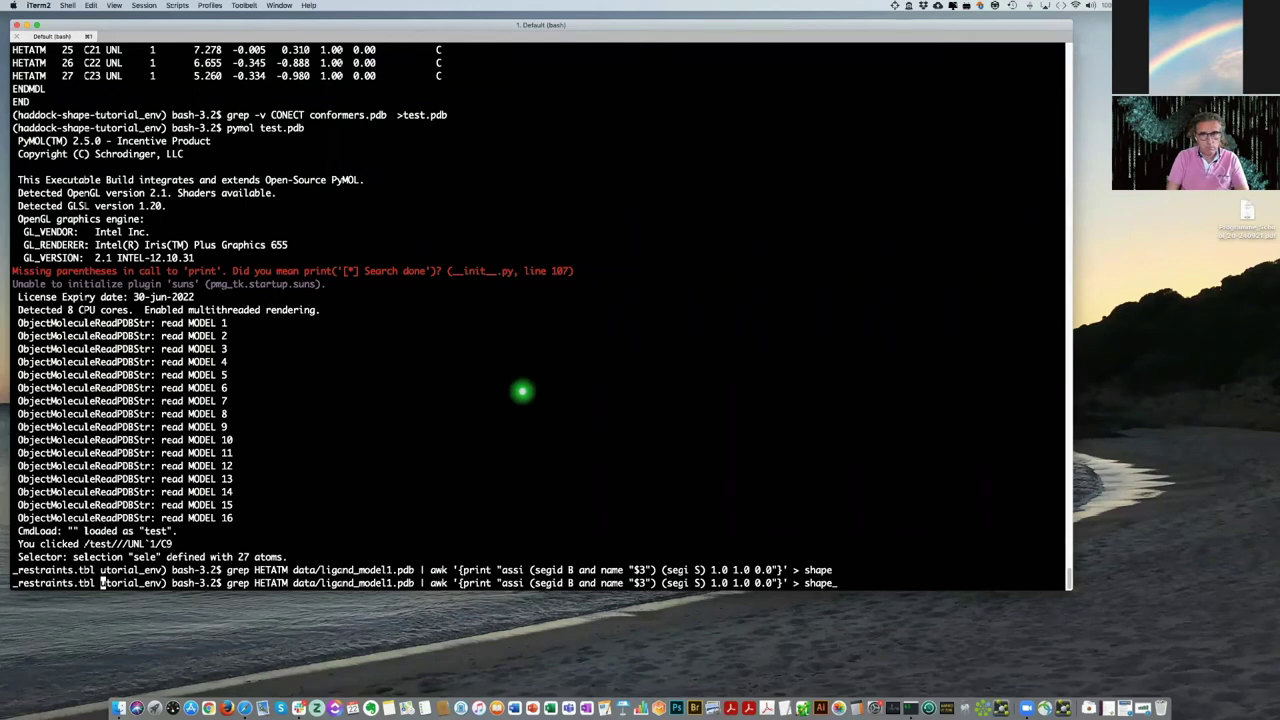
pyautogui.press('Down')
pyautogui.hotkey('ctrl', 'l')
pyautogui.write('ls')
pyautogui.press('Return')
pyautogui.write('ls')
pyautogui.press('Return')
pyautogui.write('mo')
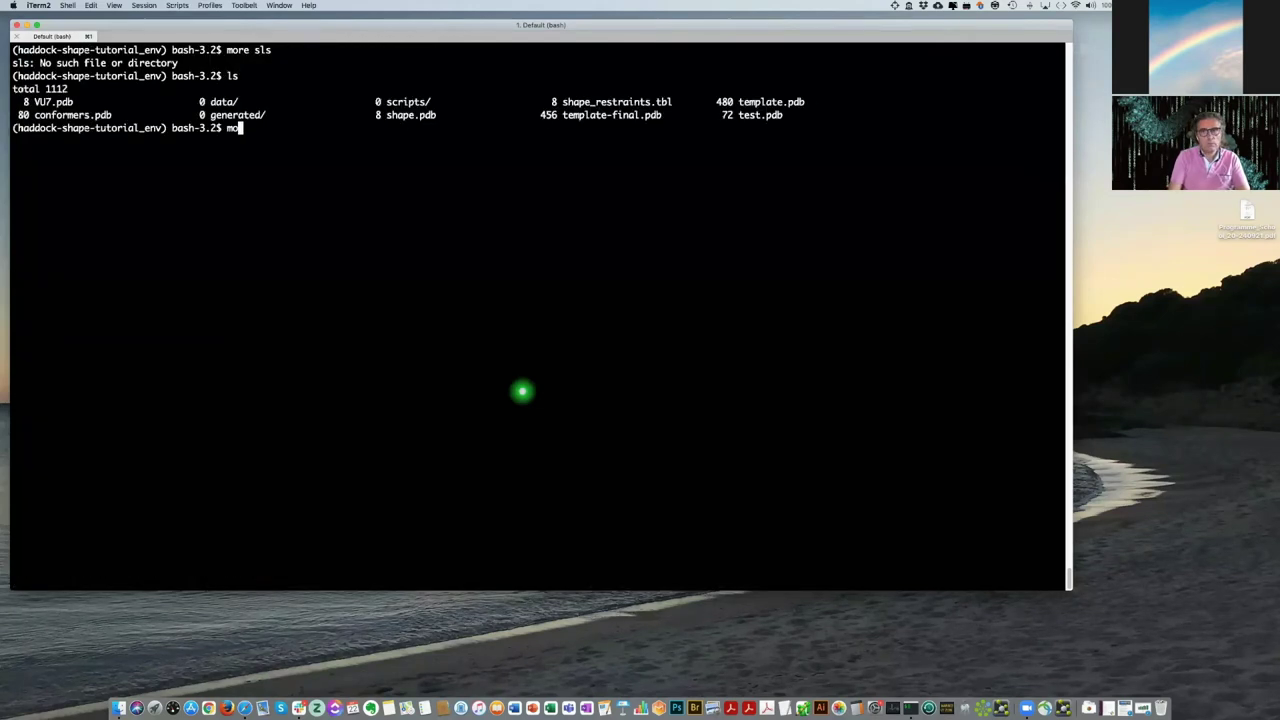
pyautogui.write('re shape_restraints.tbl')
pyautogui.press('Return')
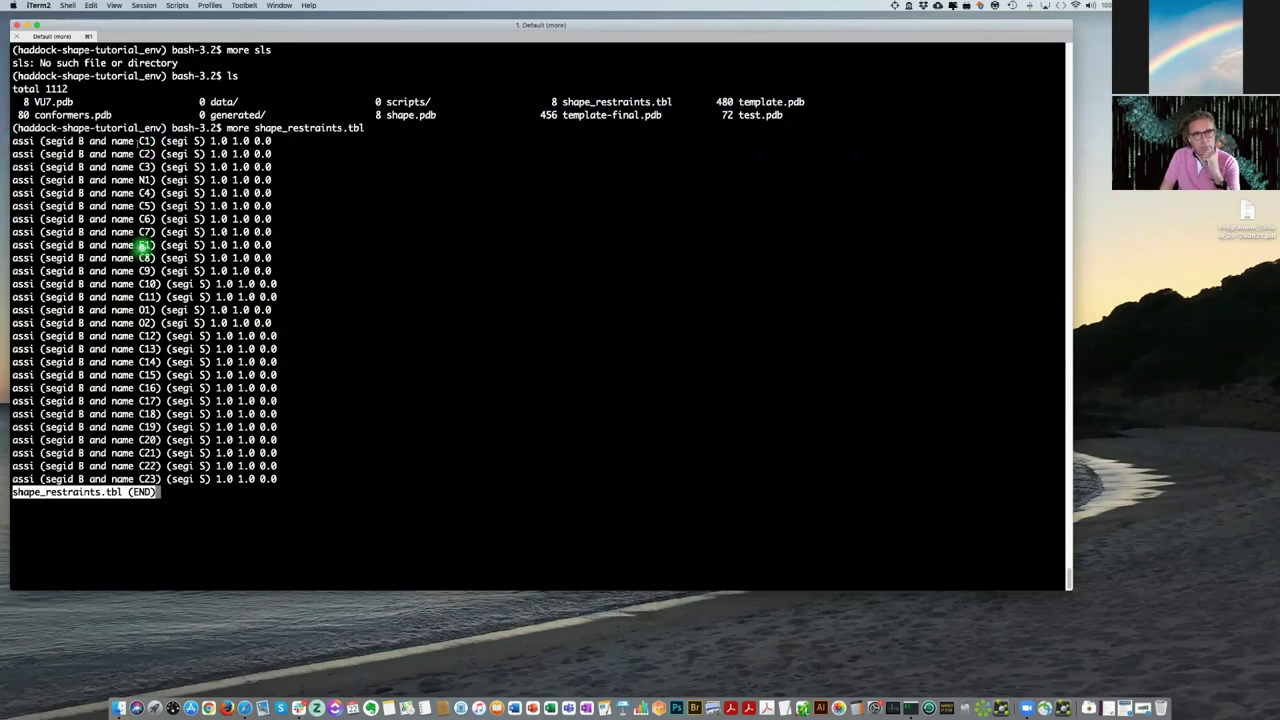
pyautogui.moveTo(200, 141); pyautogui.dragTo(162, 141)
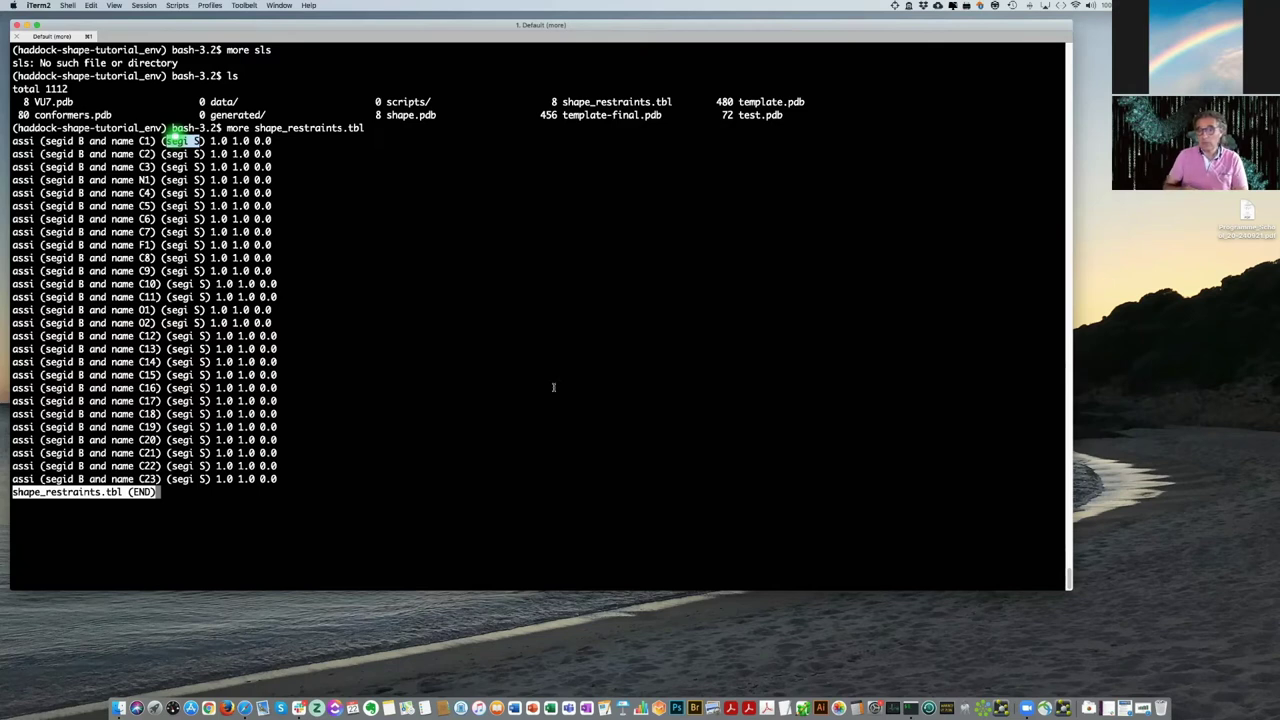
# Copy the two restrain_ligand.py commands from the tutorial in Safari and run them in iTerm2 on template-final.pdb for ORO and FMN.
pyautogui.press('super+Tab')
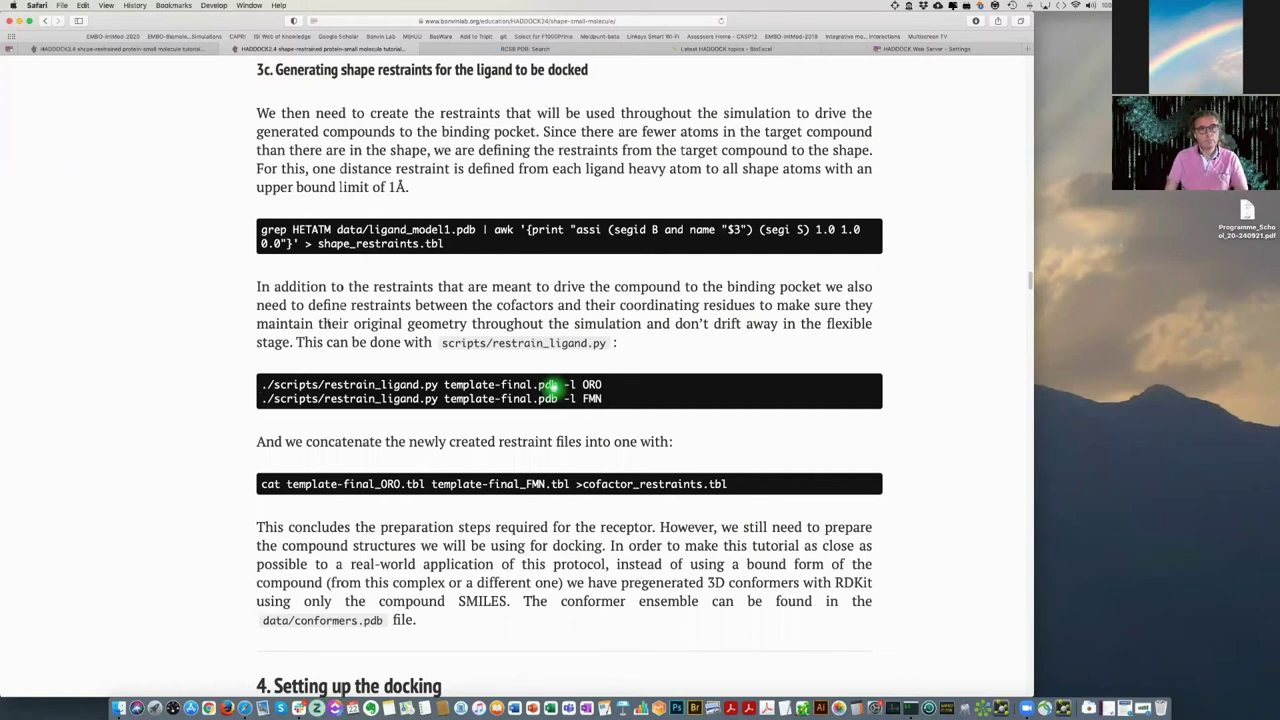
pyautogui.tripleClick(550, 384)
pyautogui.press('super+c')
pyautogui.press('super+Tab')
pyautogui.press('super+v')
# Copy the tutorial's cat command and run it in iTerm2 to concatenate template-final_ORO.tbl and template-final_FMN.tbl into cofactor_restraints.tbl.
pyautogui.press('super+Tab')
pyautogui.click(262, 486)
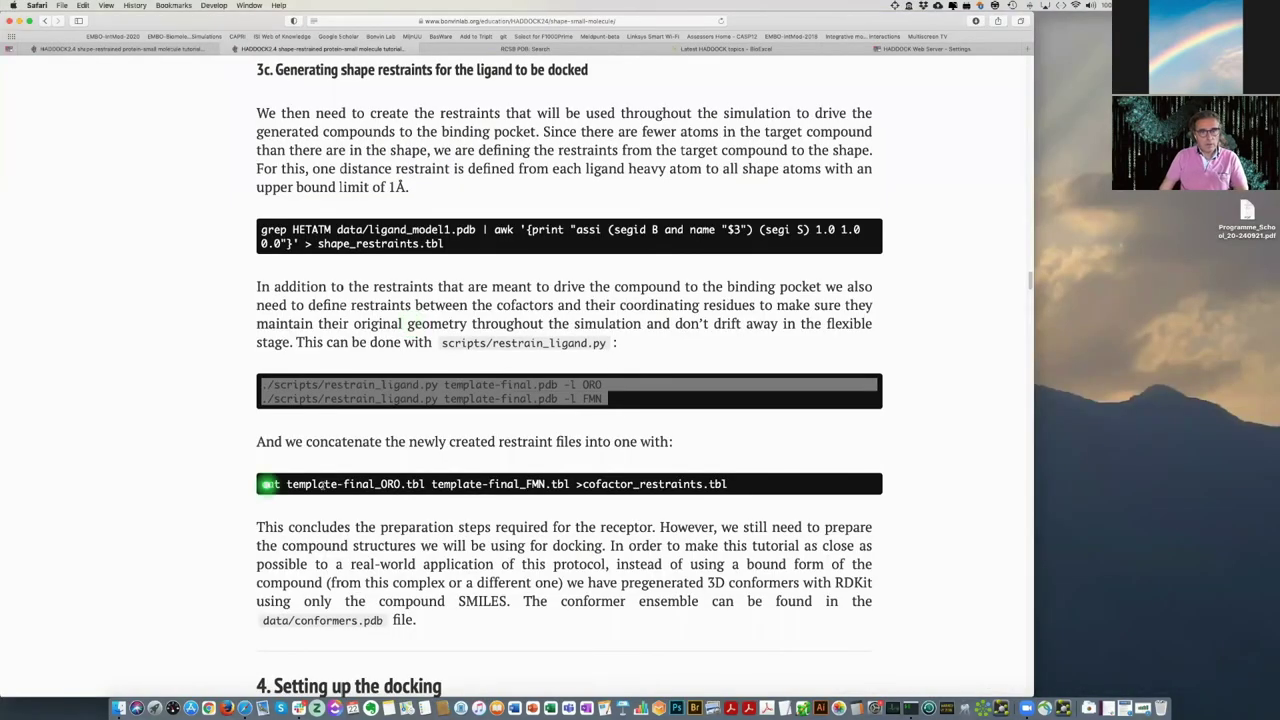
pyautogui.moveTo(320, 484); pyautogui.dragTo(742, 485)
pyautogui.press('super+c')
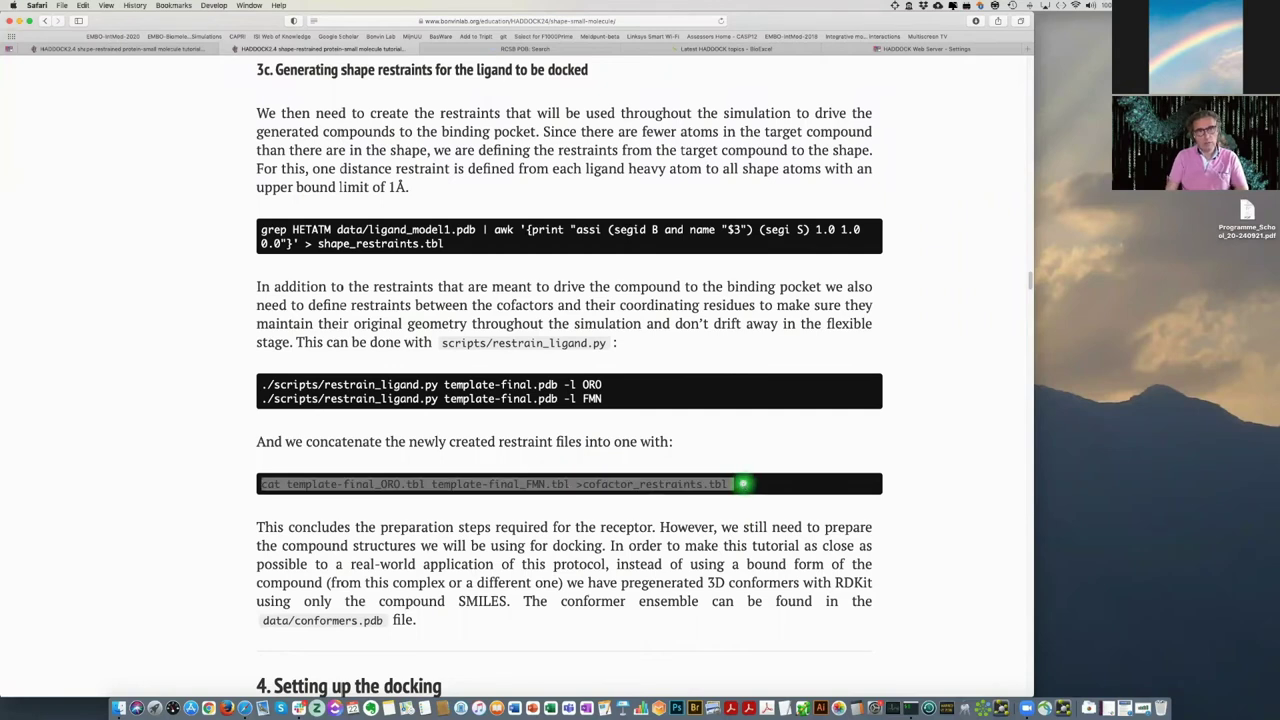
pyautogui.press('super+Tab')
pyautogui.press('super+v')
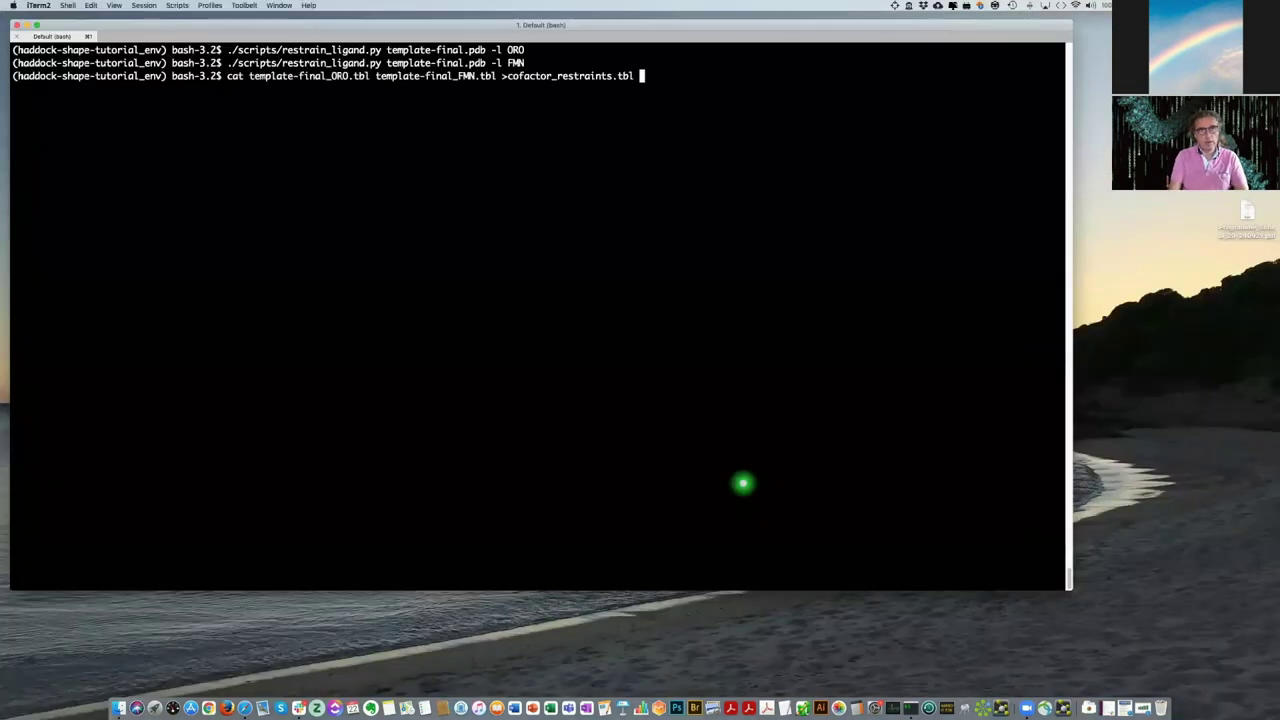
pyautogui.press('Return')
# Display cofactor_restraints.tbl with more, examine the distance in the first ORO restraint, and leave the pager.
pyautogui.write('more cofactor_restraints.tbl')
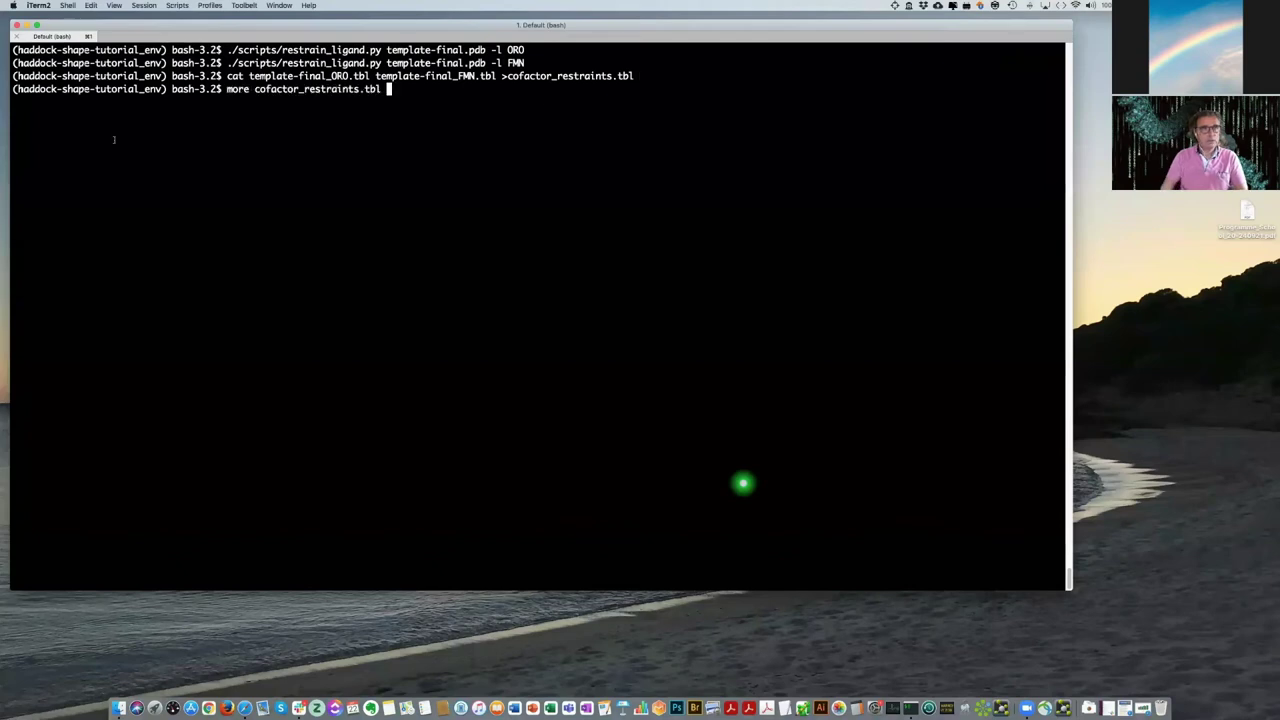
pyautogui.press('Return')
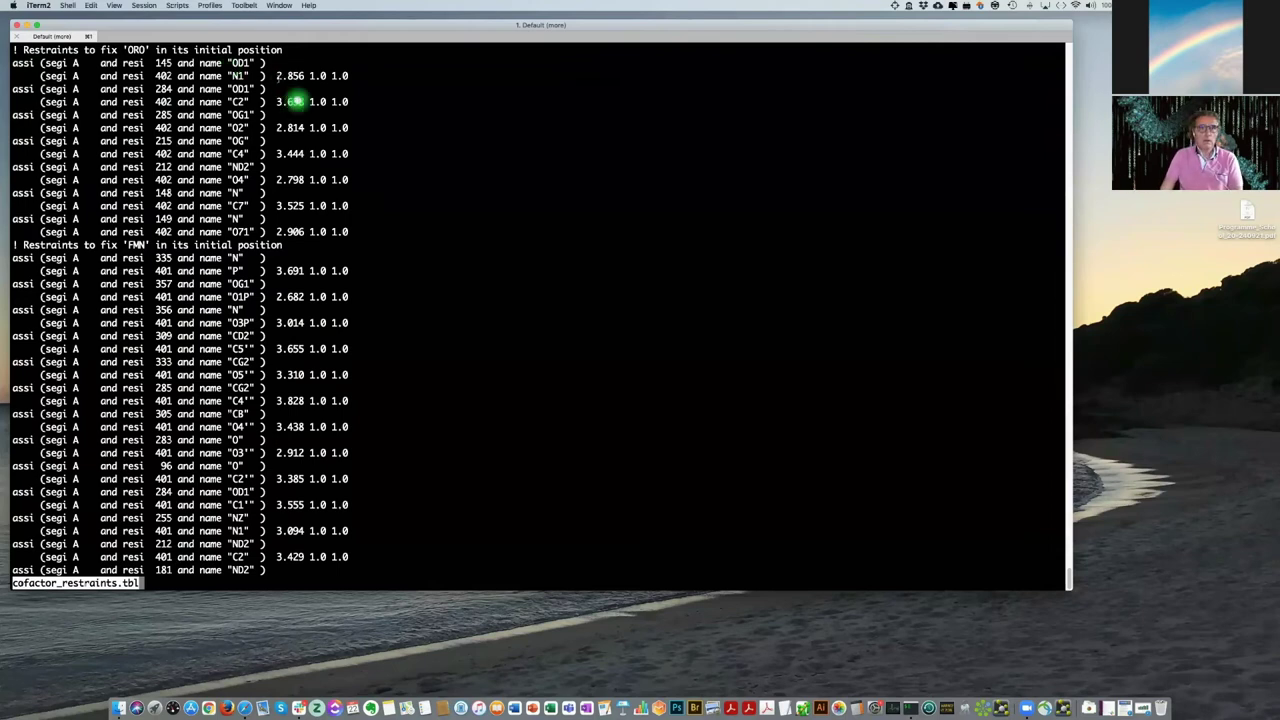
pyautogui.moveTo(277, 75); pyautogui.dragTo(305, 76)
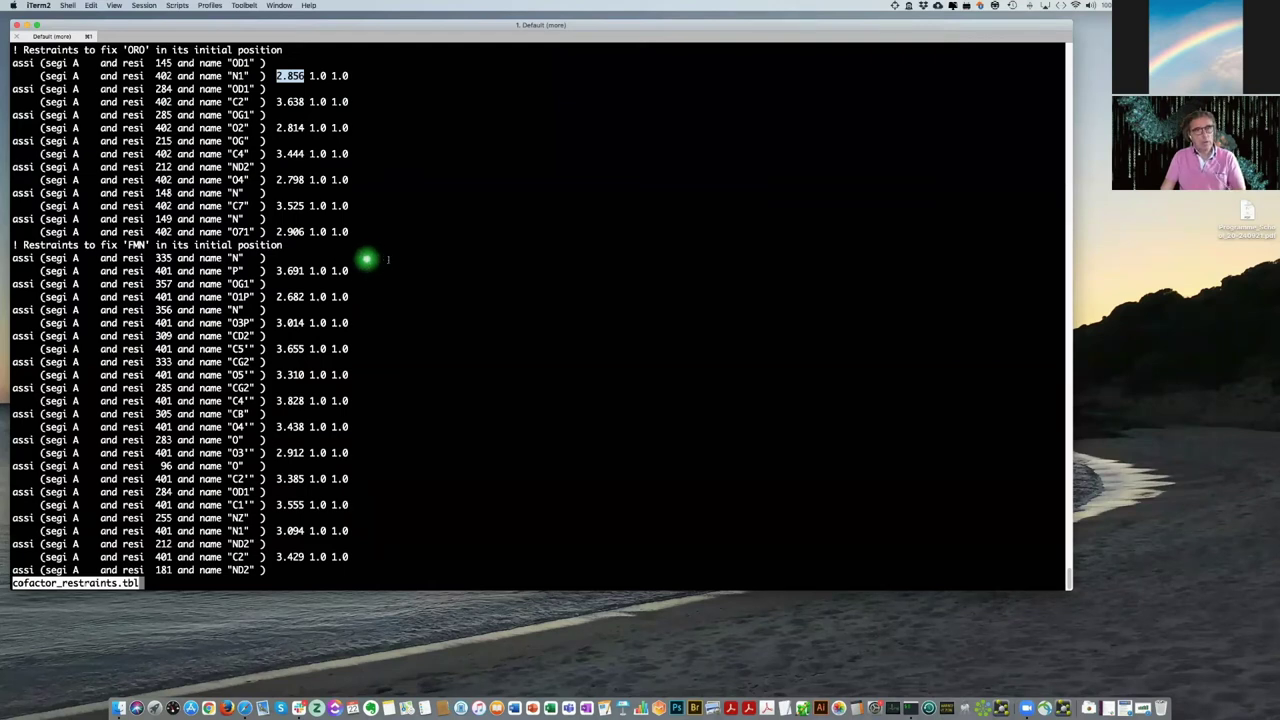
pyautogui.press('q')
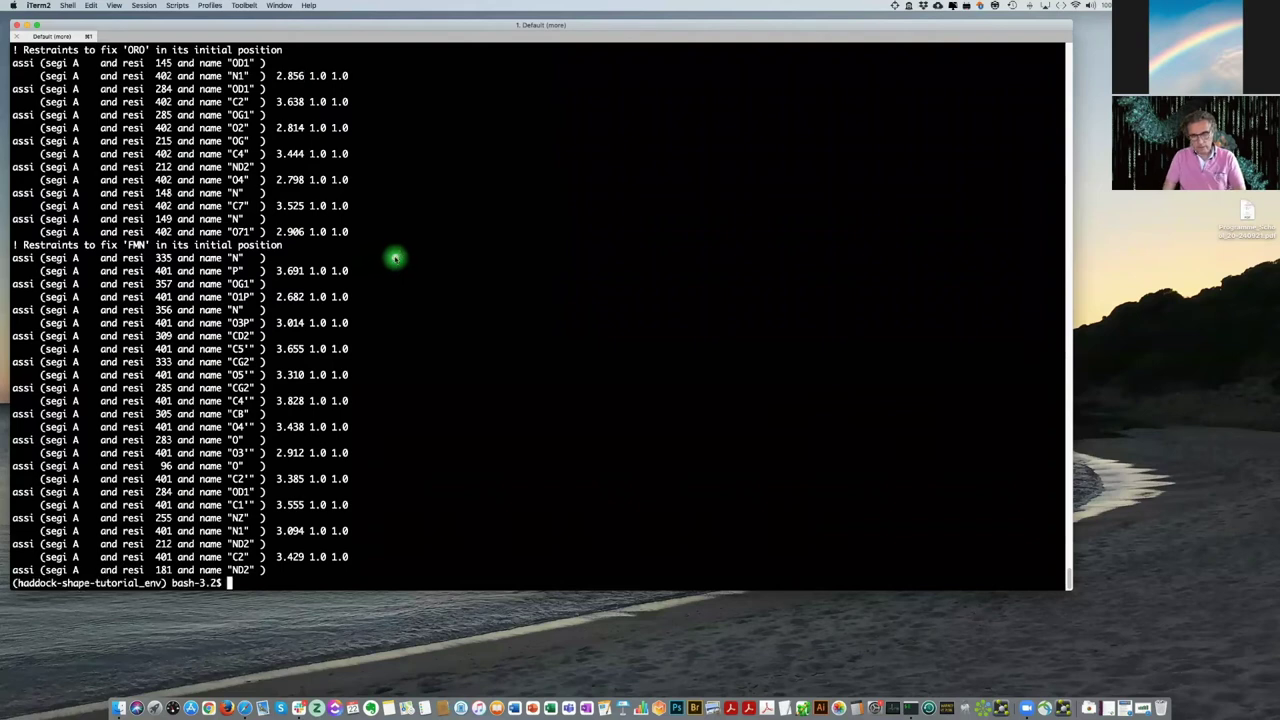
# Return to Safari, read section 4 on setting up the docking, and open its HADDOCK2.4 portal link in a new tab.
pyautogui.press('super+Tab')
pyautogui.scroll(-5, 837, 288)
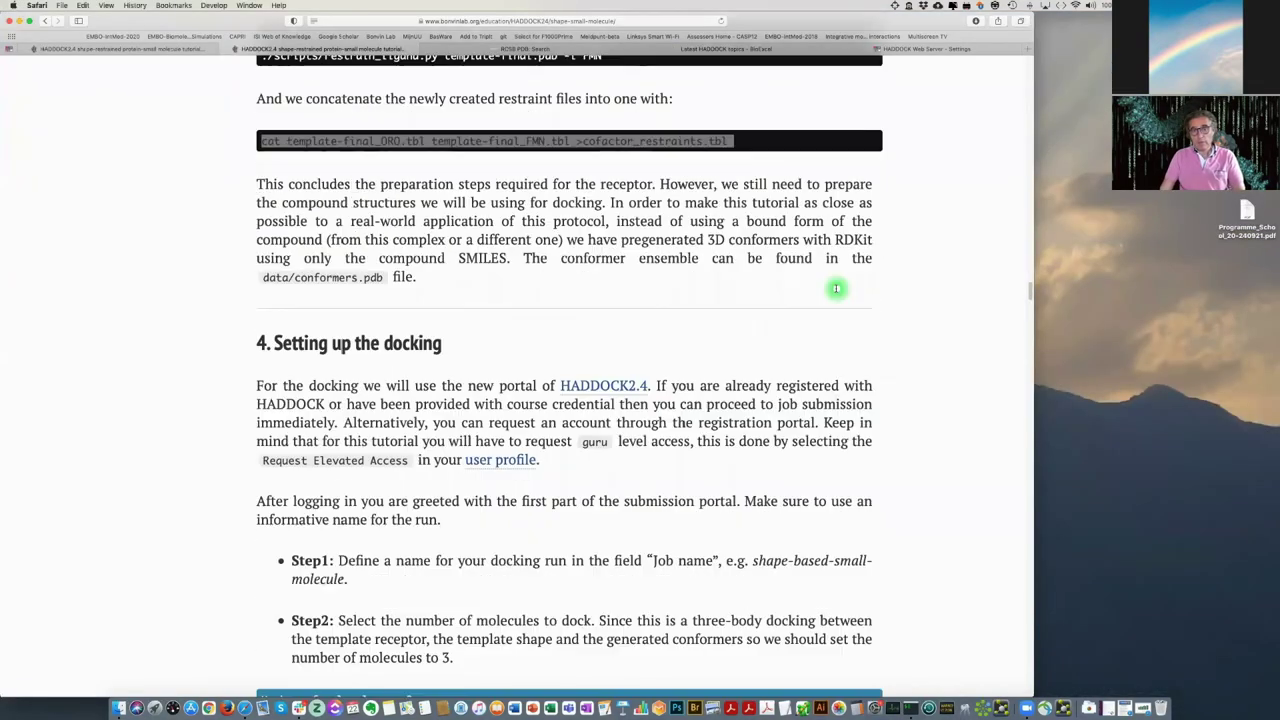
pyautogui.scroll(-2, 836, 289)
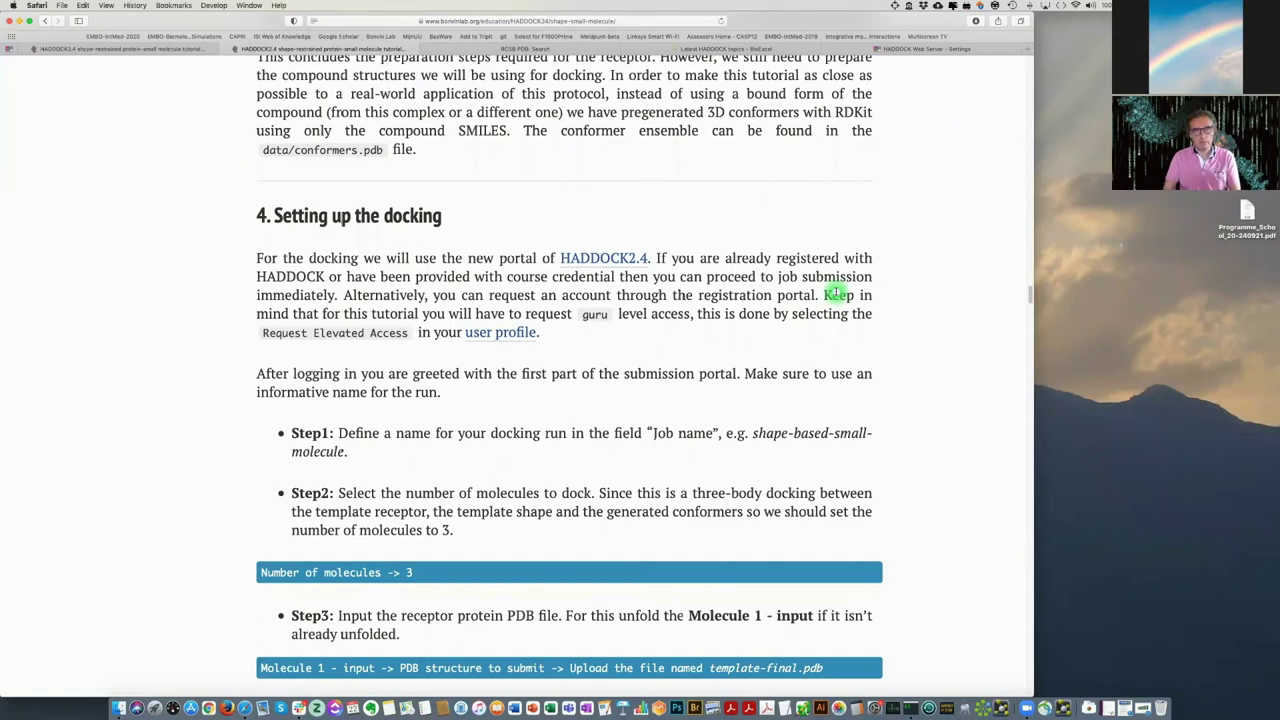
pyautogui.scroll(-2, 836, 292)
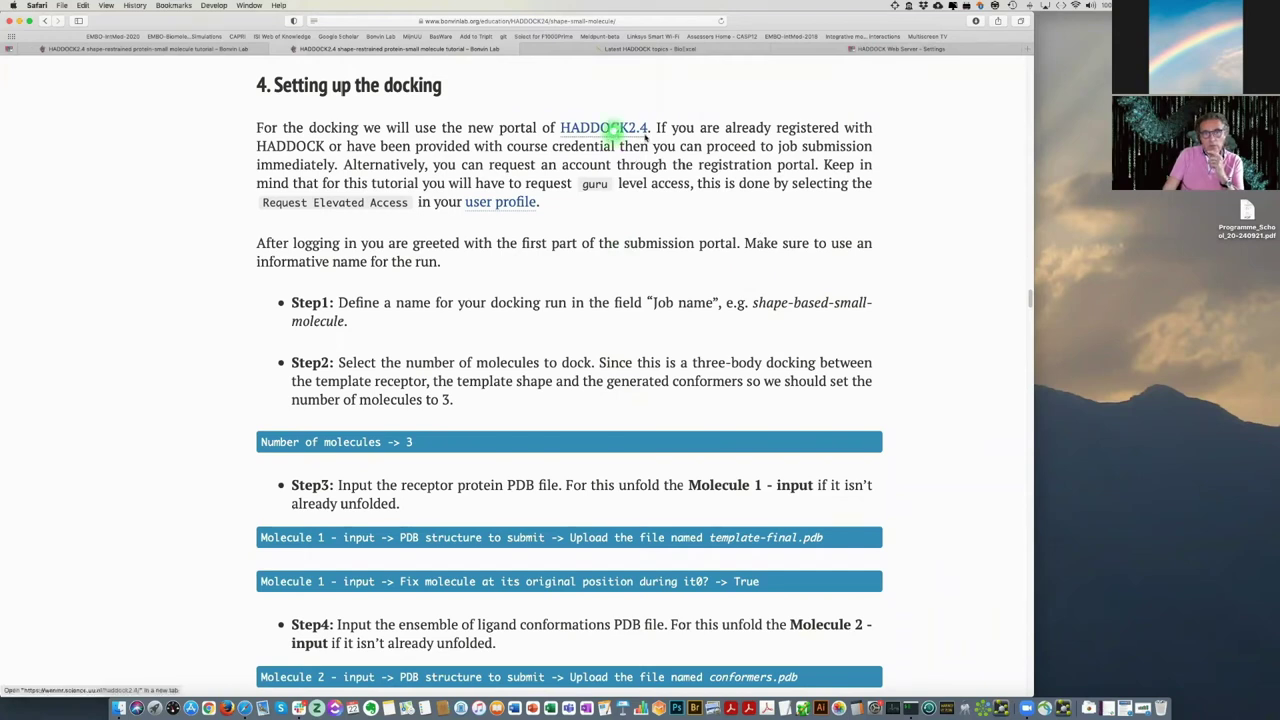
pyautogui.rightClick(646, 134)
pyautogui.click(646, 135)
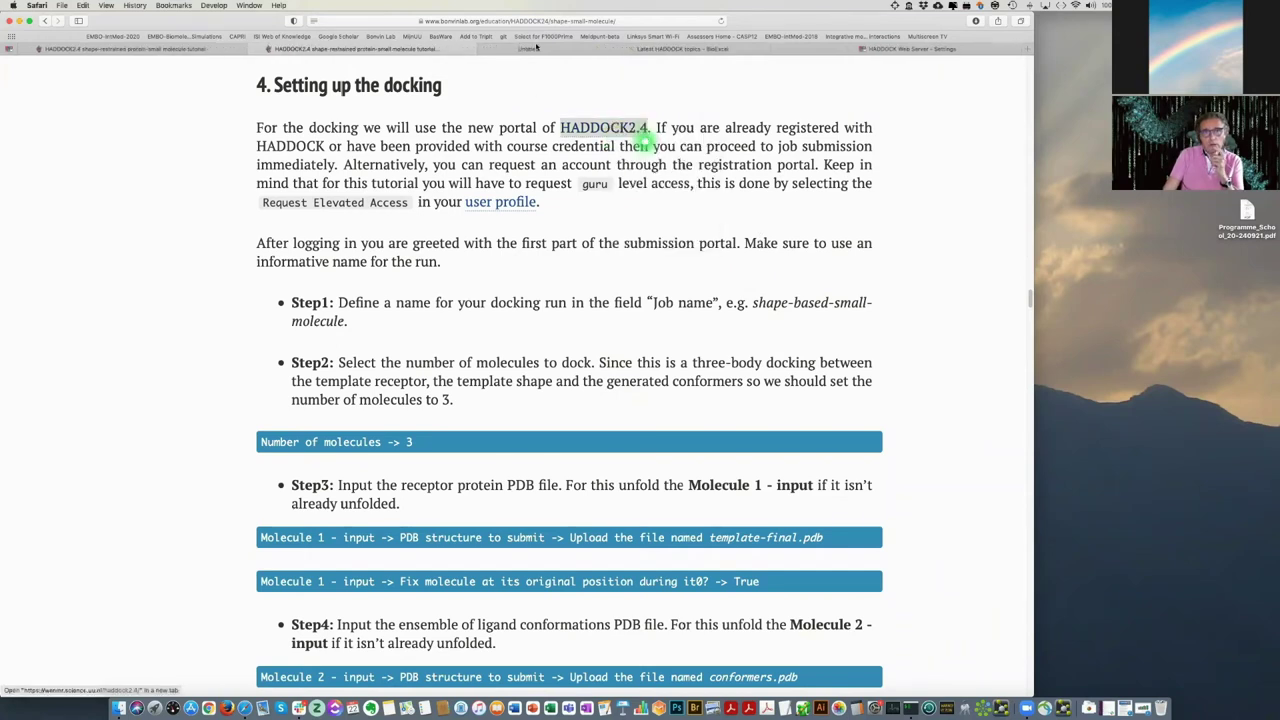
pyautogui.click(530, 48)
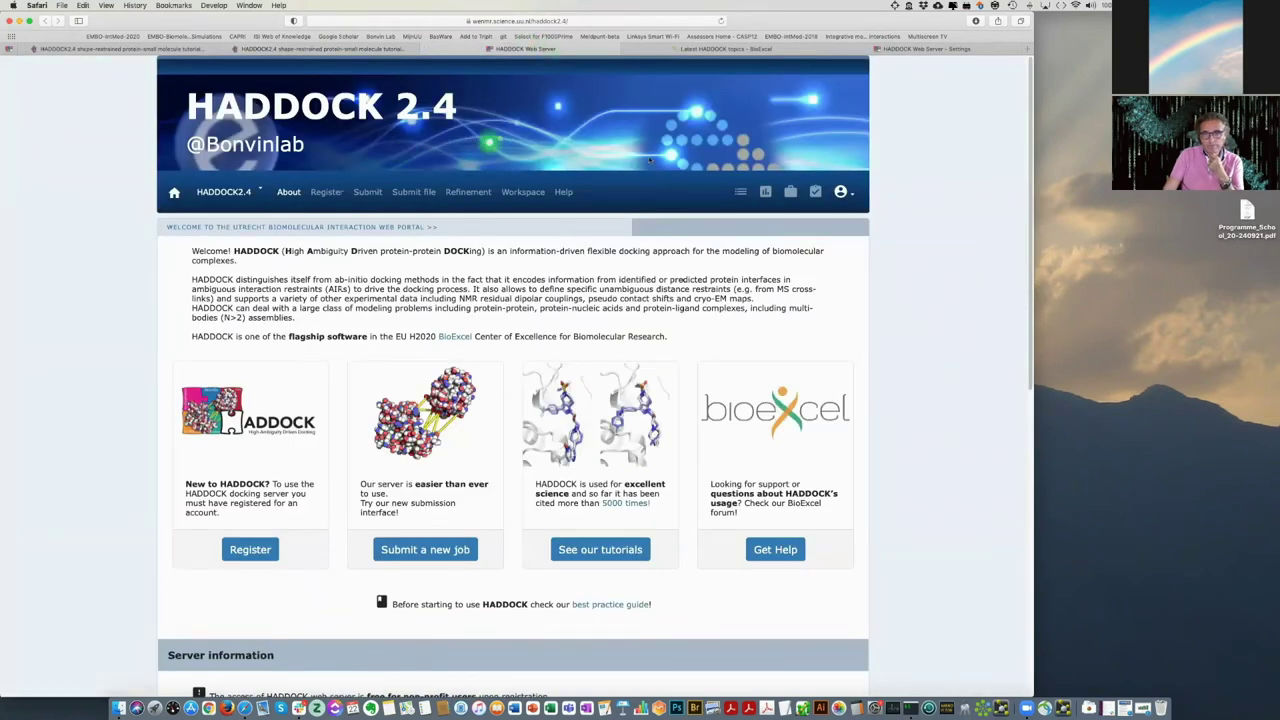
# Look at the account options on the HADDOCK 2.4 portal and examine the home page down to the server information.
pyautogui.click(841, 193)
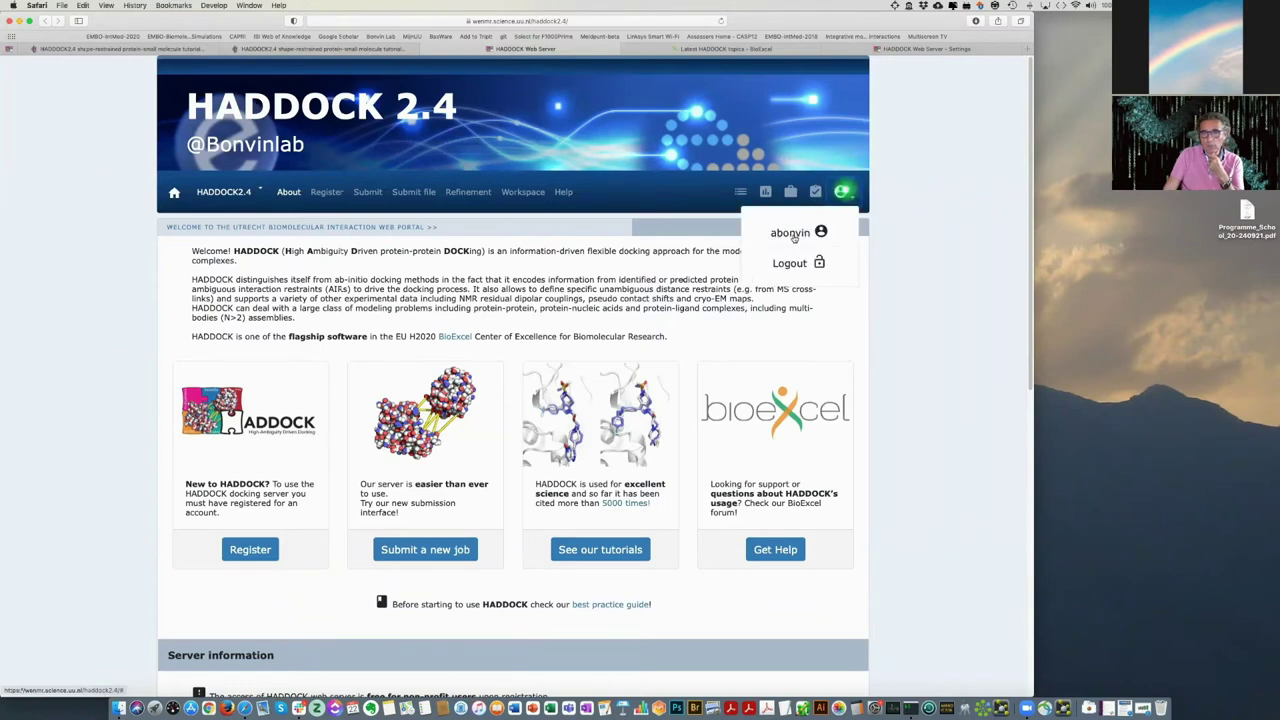
pyautogui.click(792, 234)
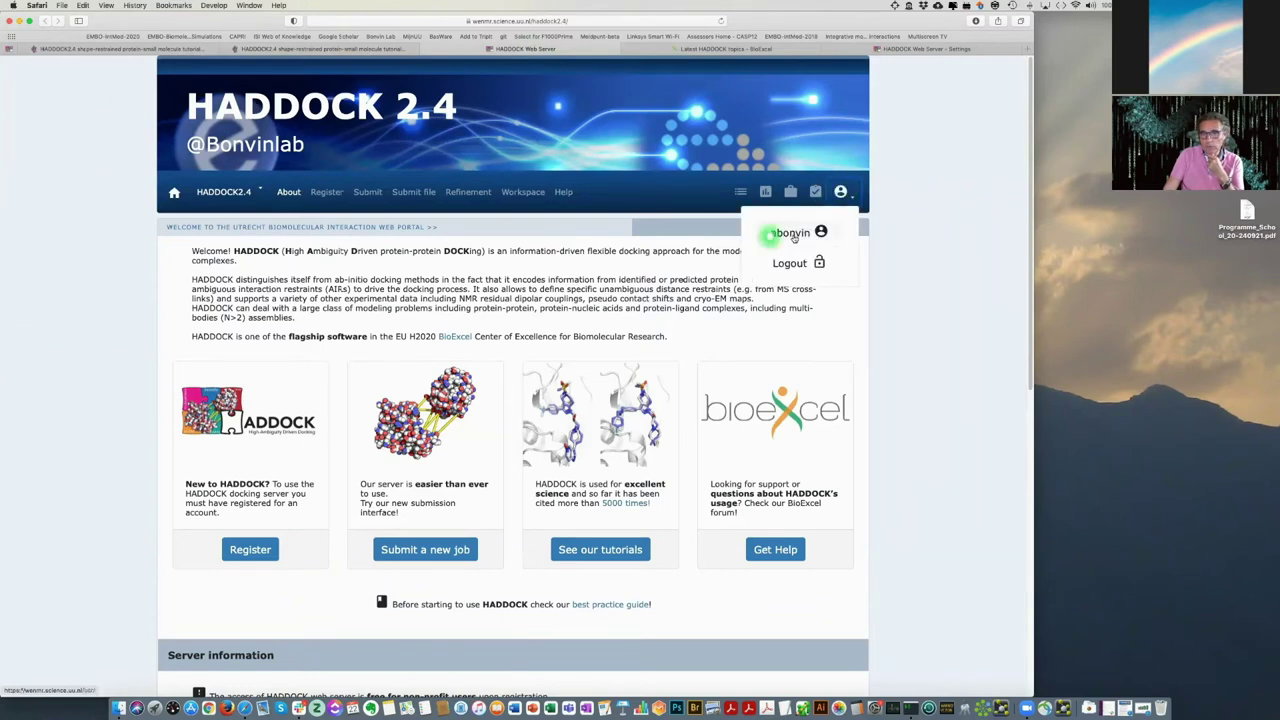
pyautogui.click(899, 205)
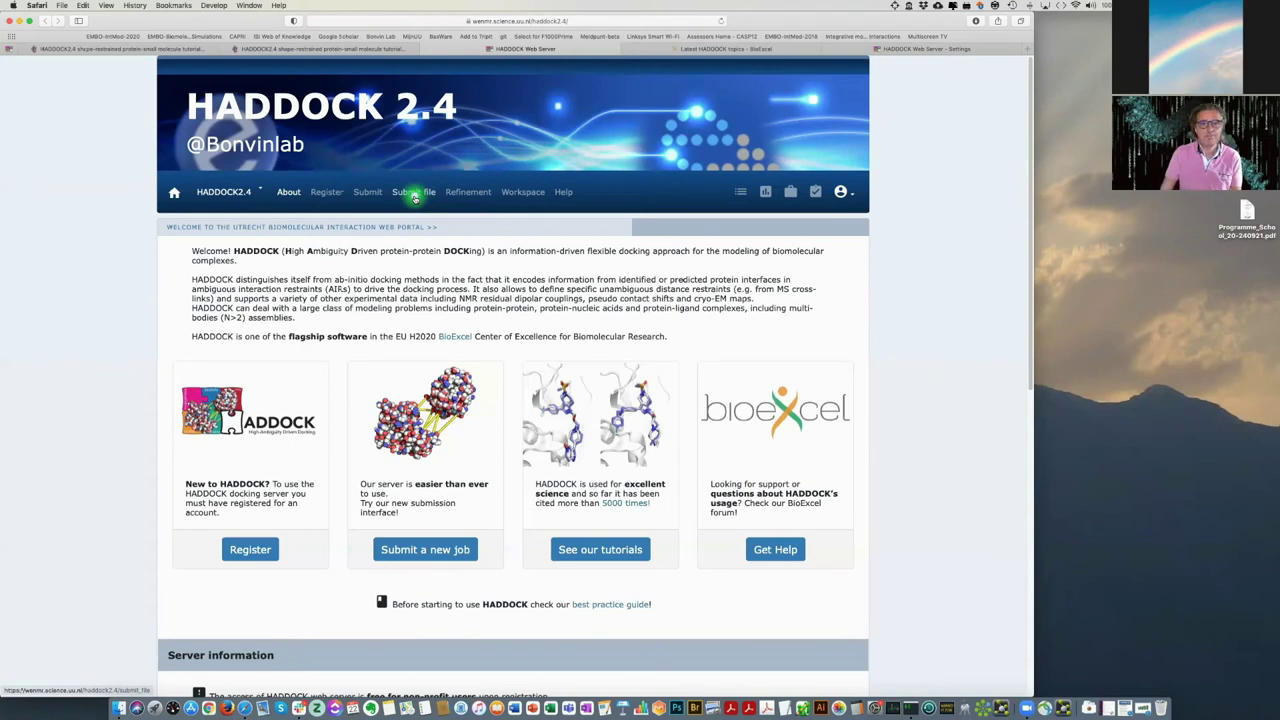
pyautogui.scroll(-3, 760, 360)
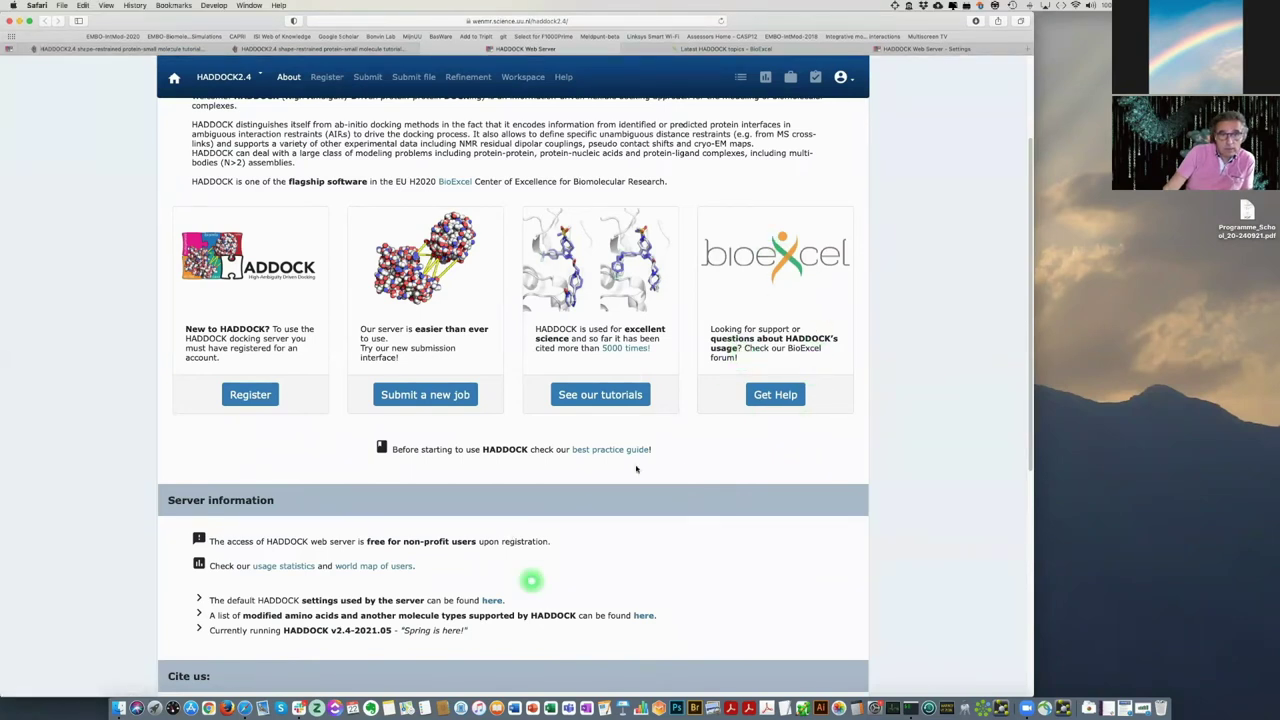
pyautogui.scroll(-1, 693, 487)
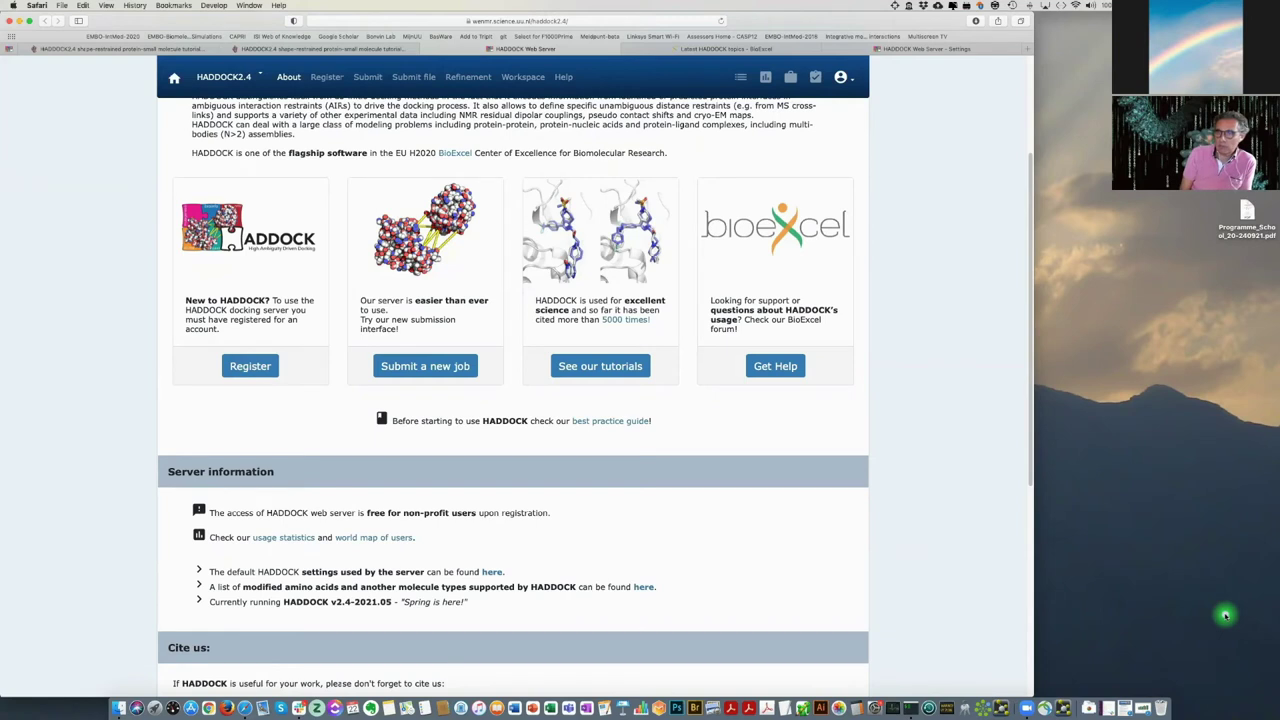
# Start a new HADDOCK job submission and name the job PRACE-school-shape.
pyautogui.click(415, 366)
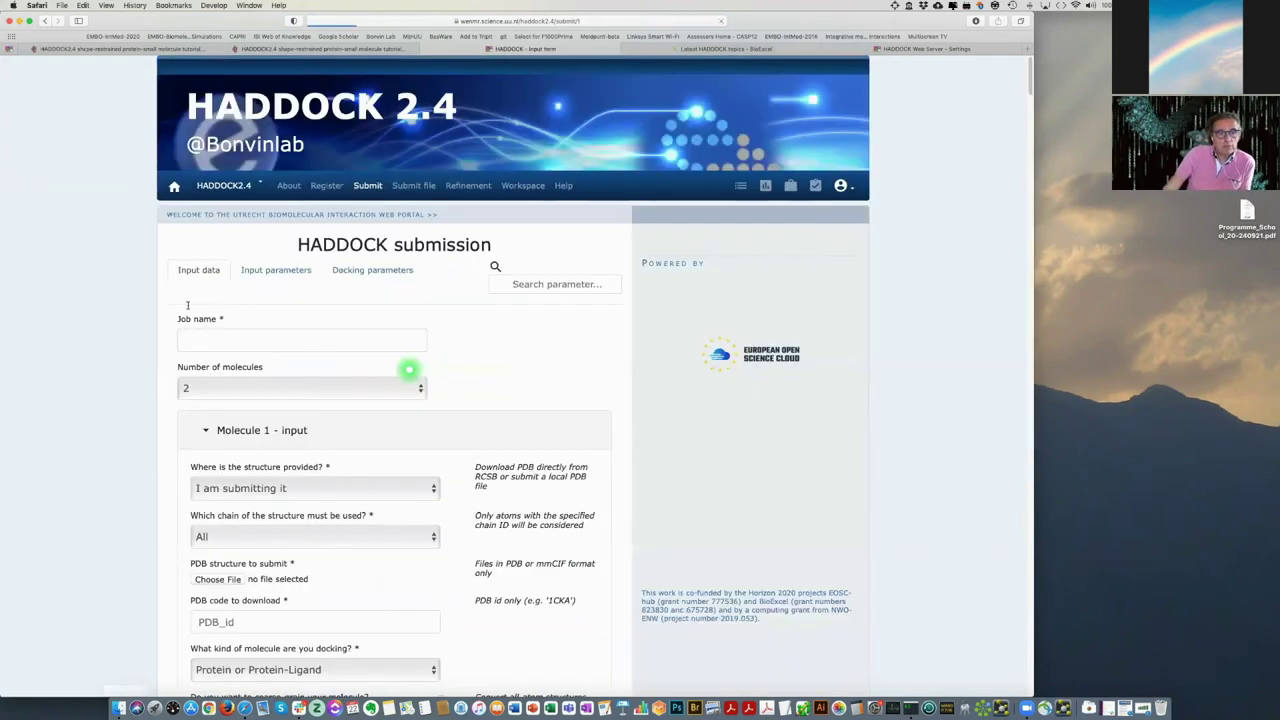
pyautogui.write('PRACE-sh')
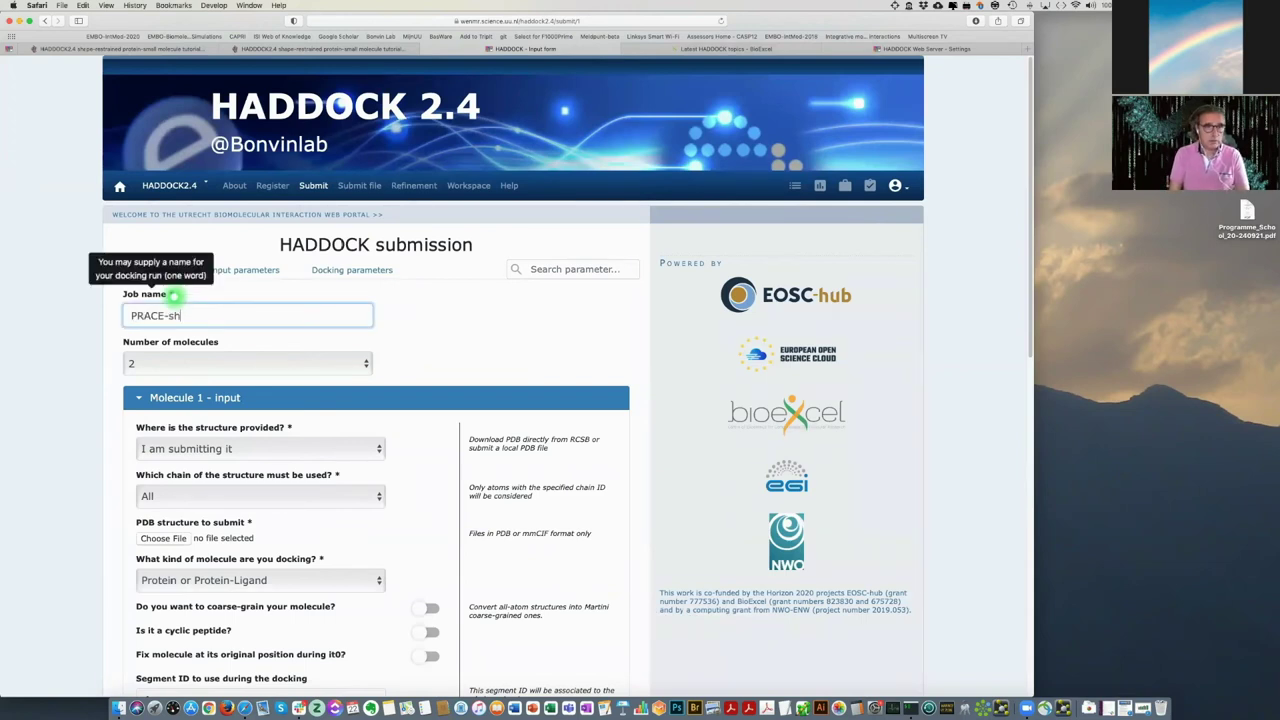
pyautogui.press('BackSpace')
pyautogui.write('chool-shap')
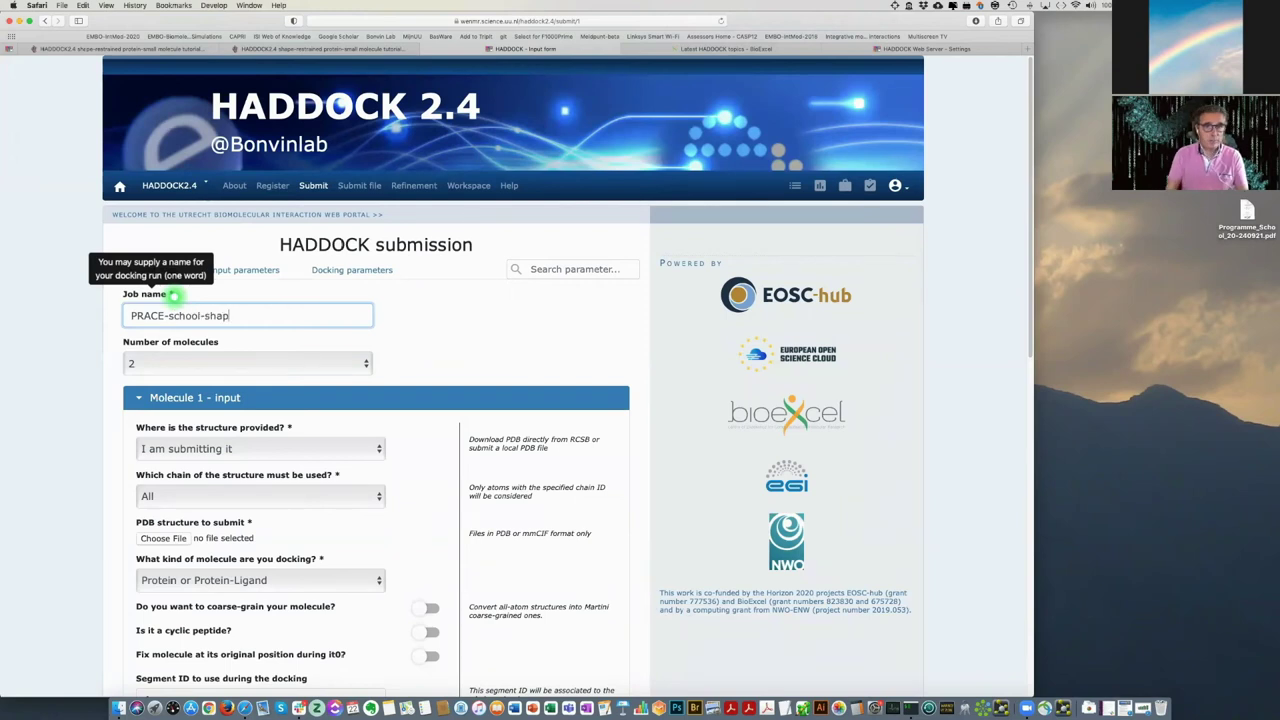
pyautogui.write('e')
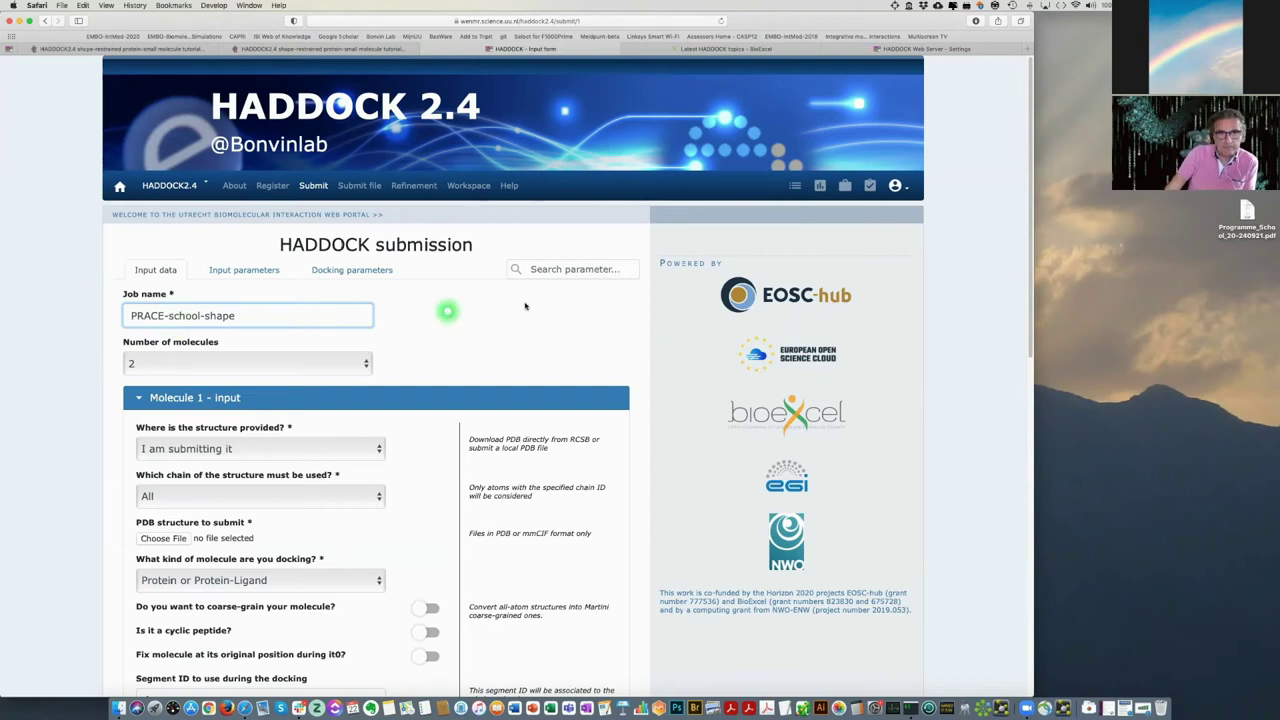
# Set the number of molecules to 3 and look over the input sections for Molecules 1, 2 and 3.
pyautogui.scroll(-1, 530, 275)
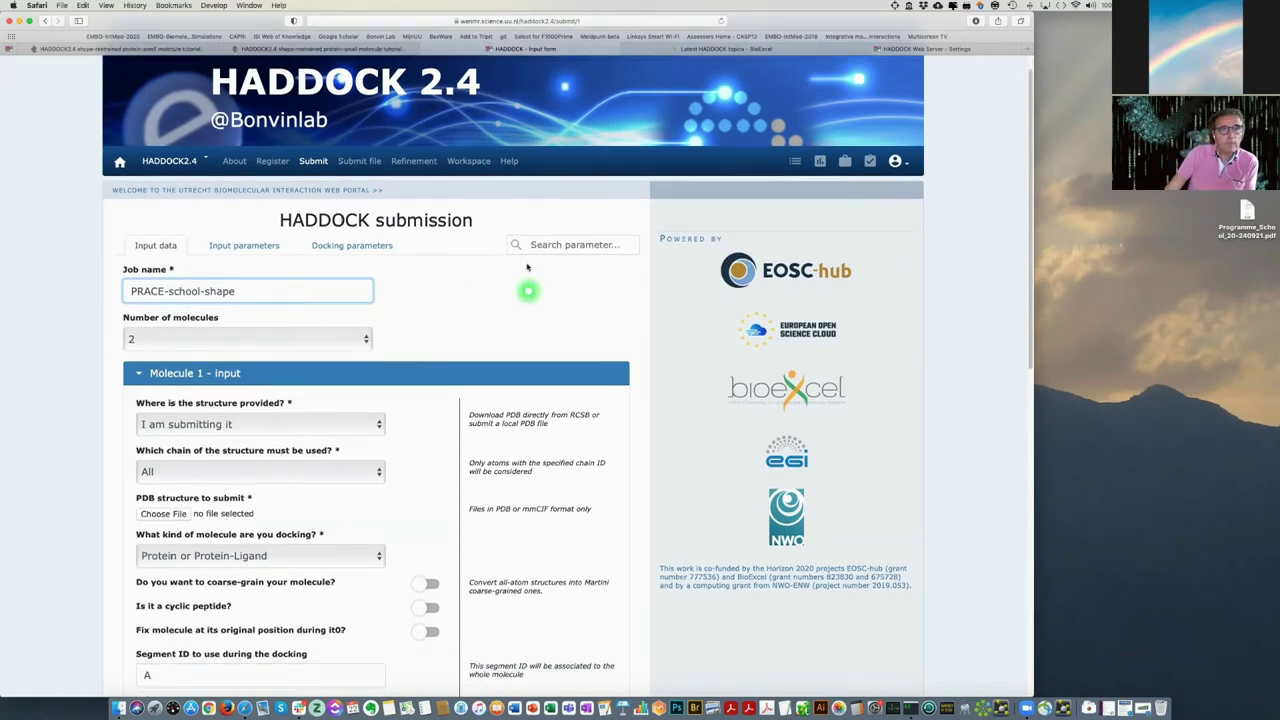
pyautogui.scroll(-1, 186, 318)
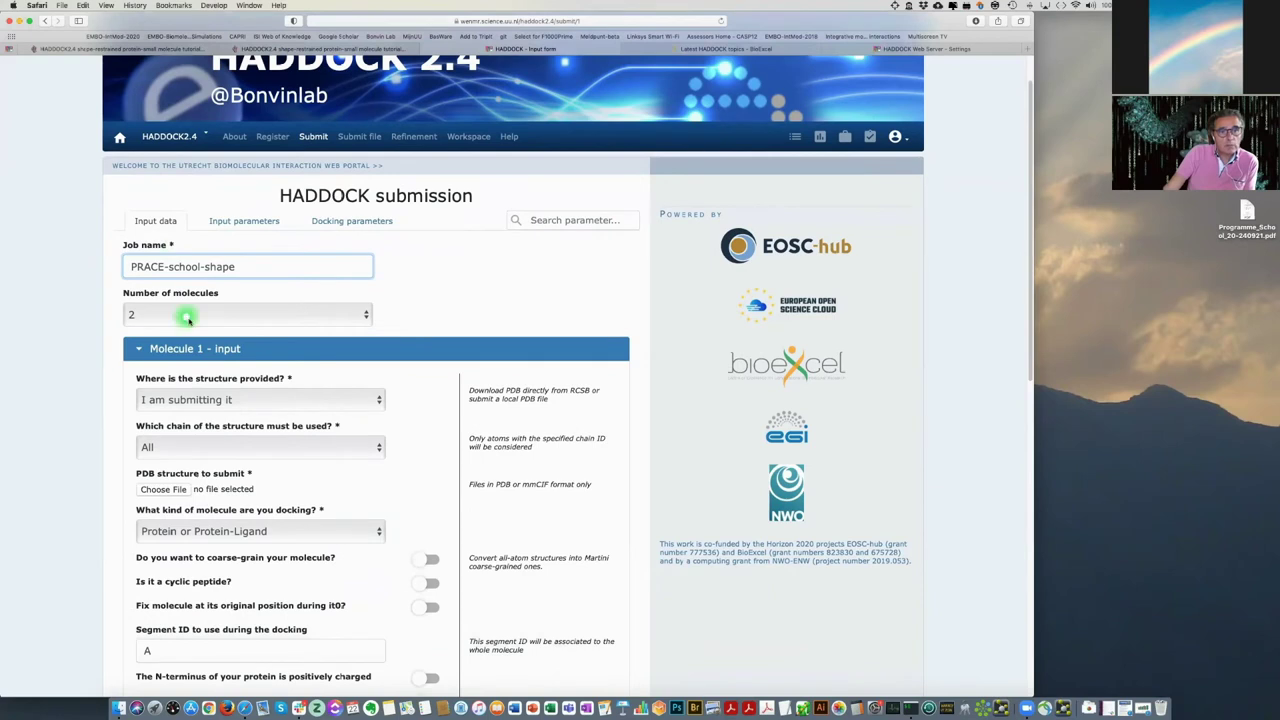
pyautogui.click(222, 318)
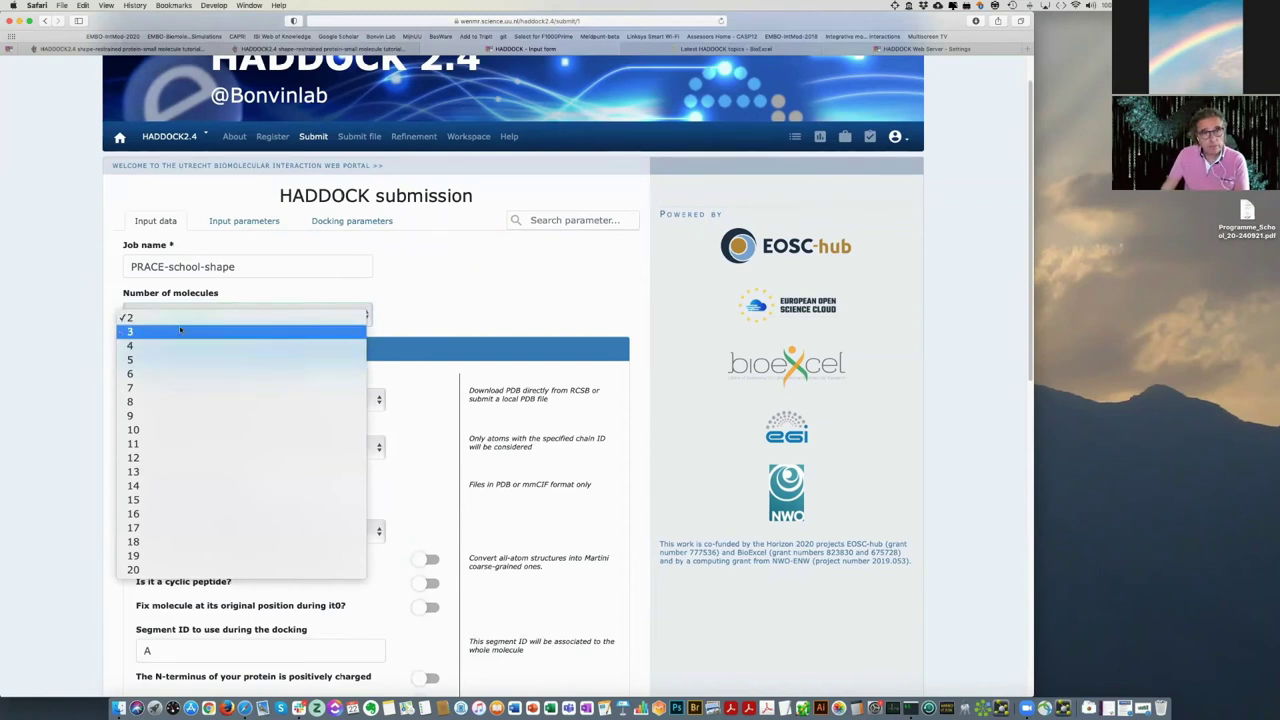
pyautogui.click(181, 330)
pyautogui.scroll(-10, 480, 317)
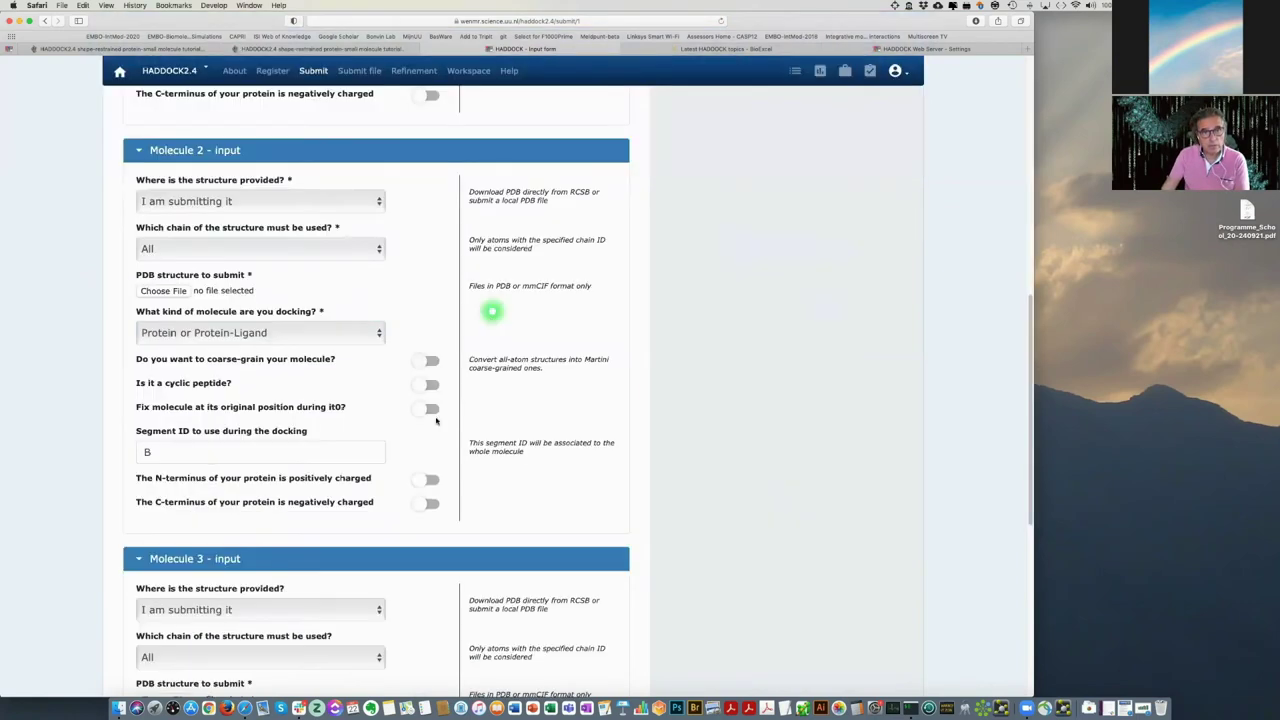
pyautogui.scroll(-5, 540, 405)
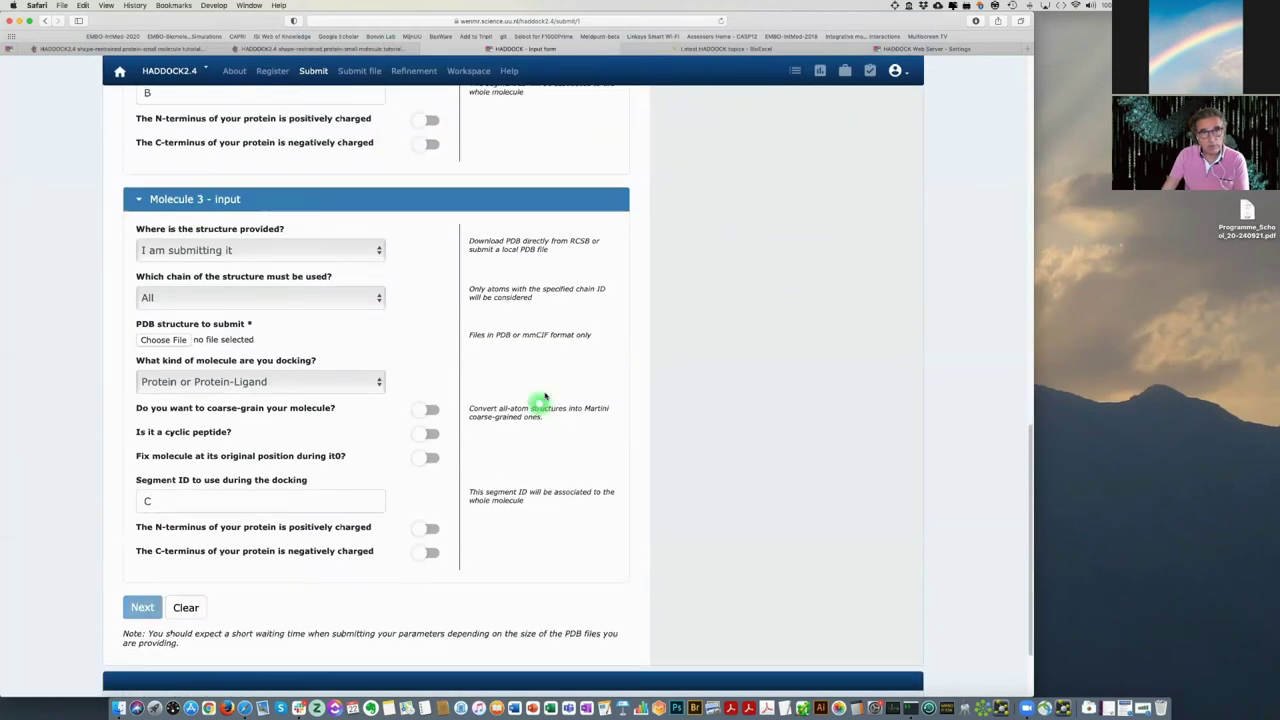
pyautogui.scroll(10, 498, 374)
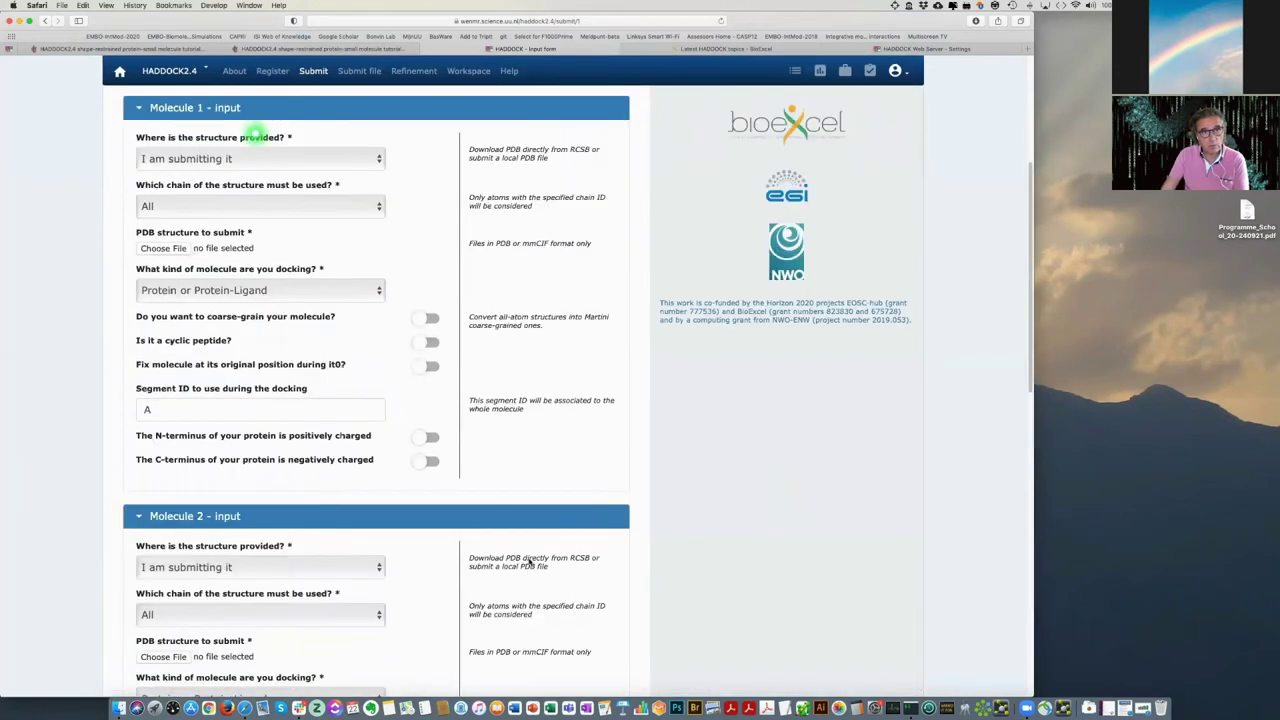
# Examine the Molecule 1 input settings, including the options for the structure's source and for the chain to use.
pyautogui.scroll(-7, 339, 586)
pyautogui.scroll(12, 457, 564)
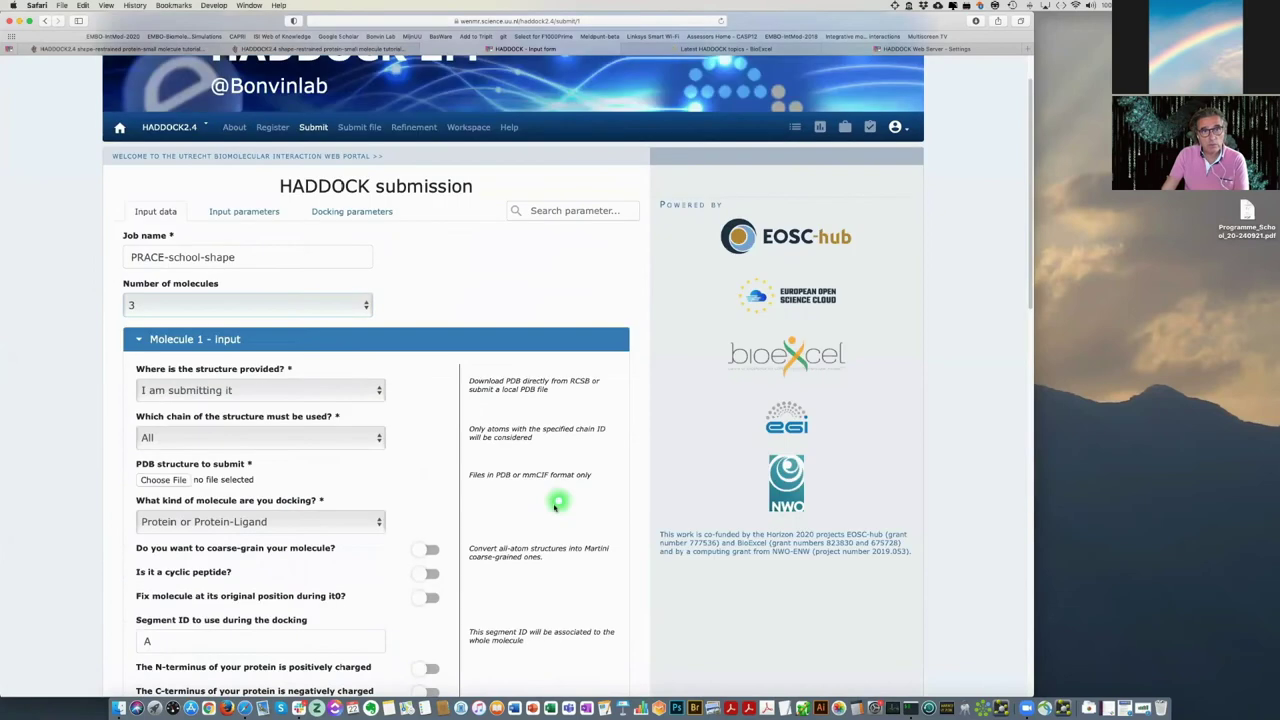
pyautogui.scroll(-7, 604, 440)
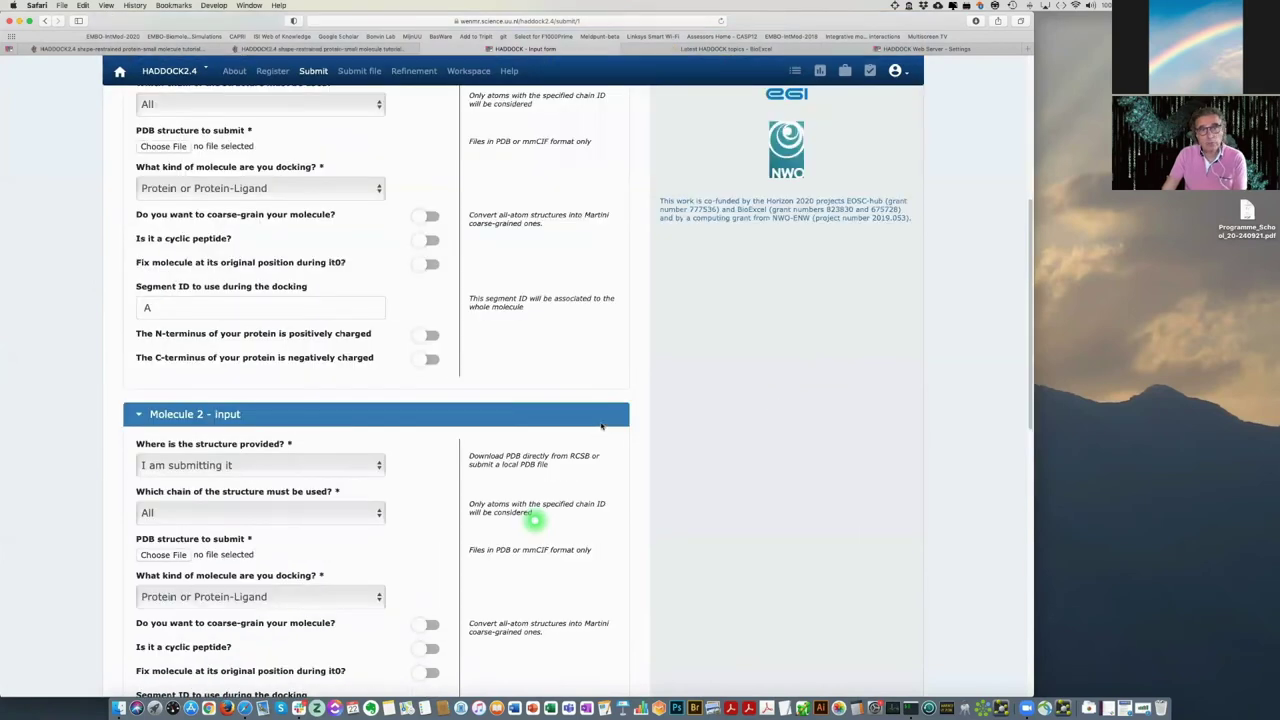
pyautogui.scroll(1, 441, 161)
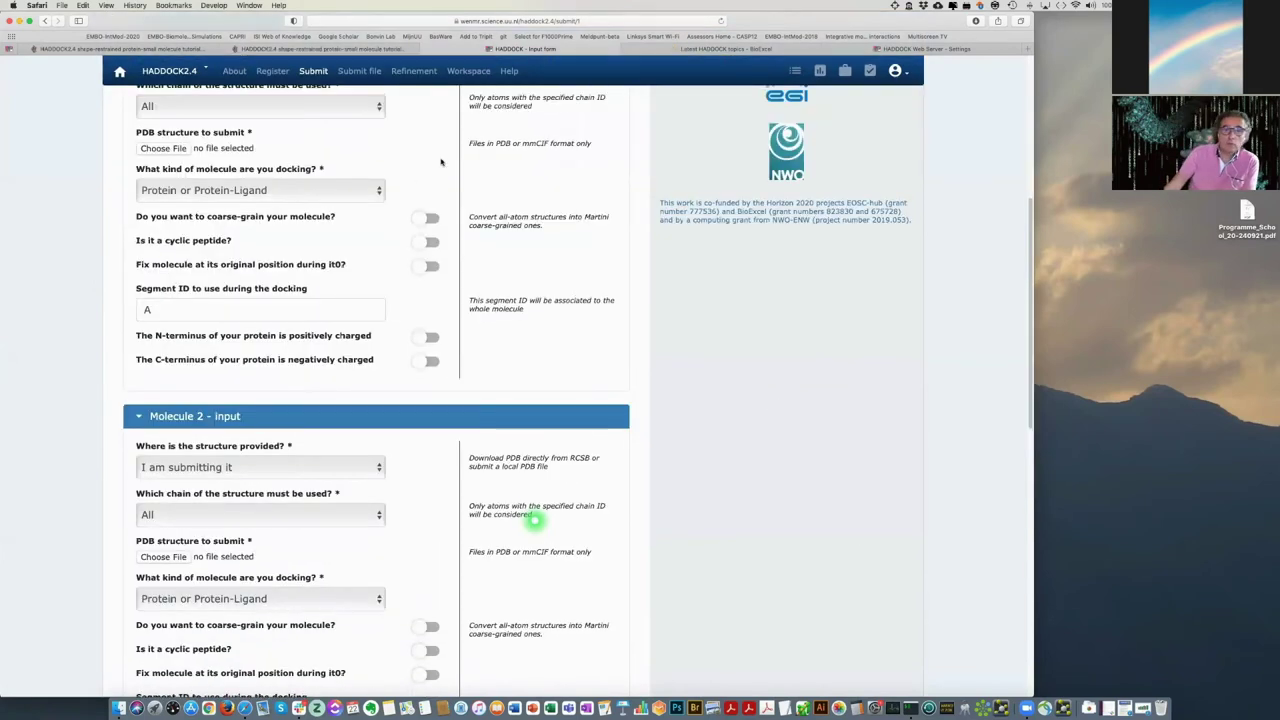
pyautogui.scroll(3, 366, 203)
pyautogui.click(368, 203)
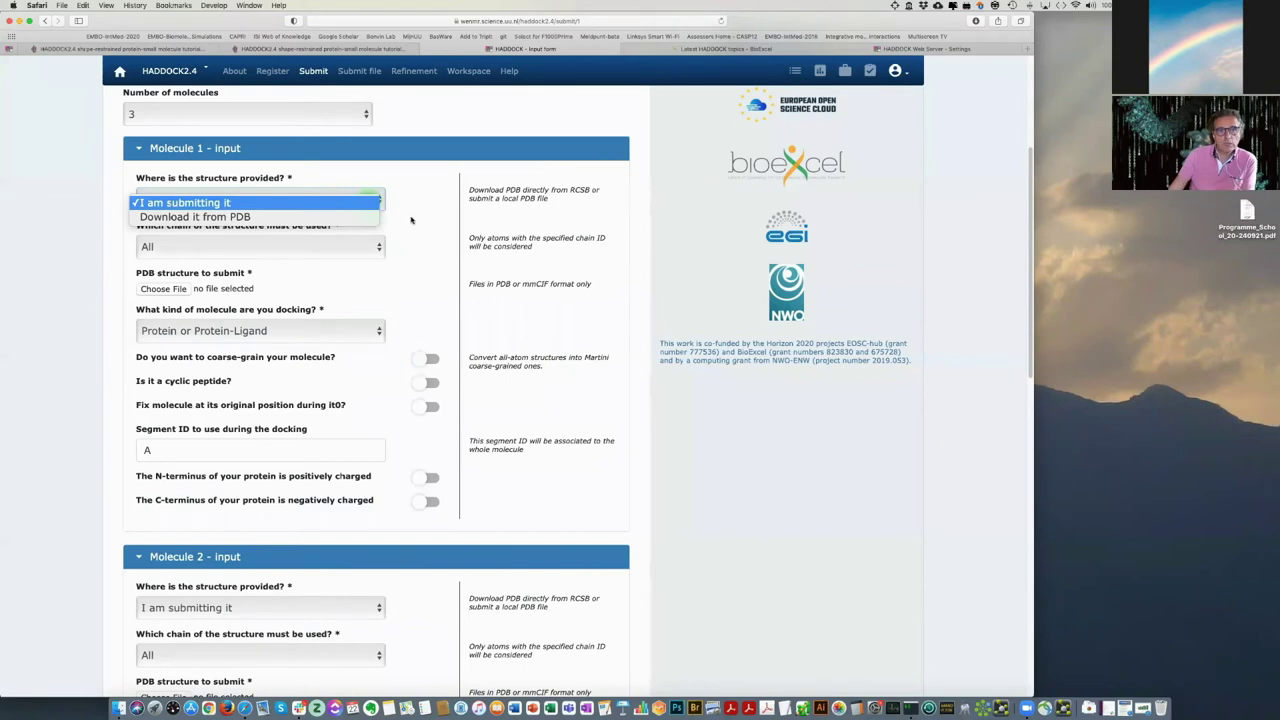
pyautogui.click(409, 219)
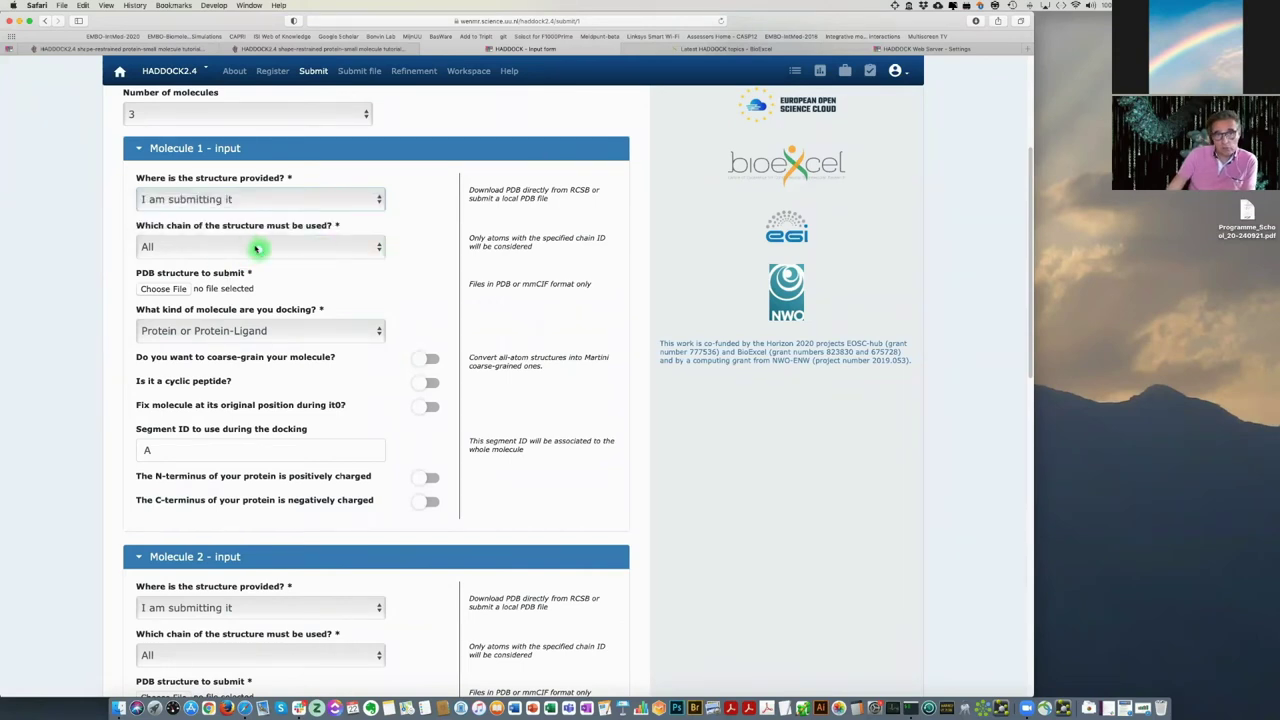
pyautogui.click(257, 245)
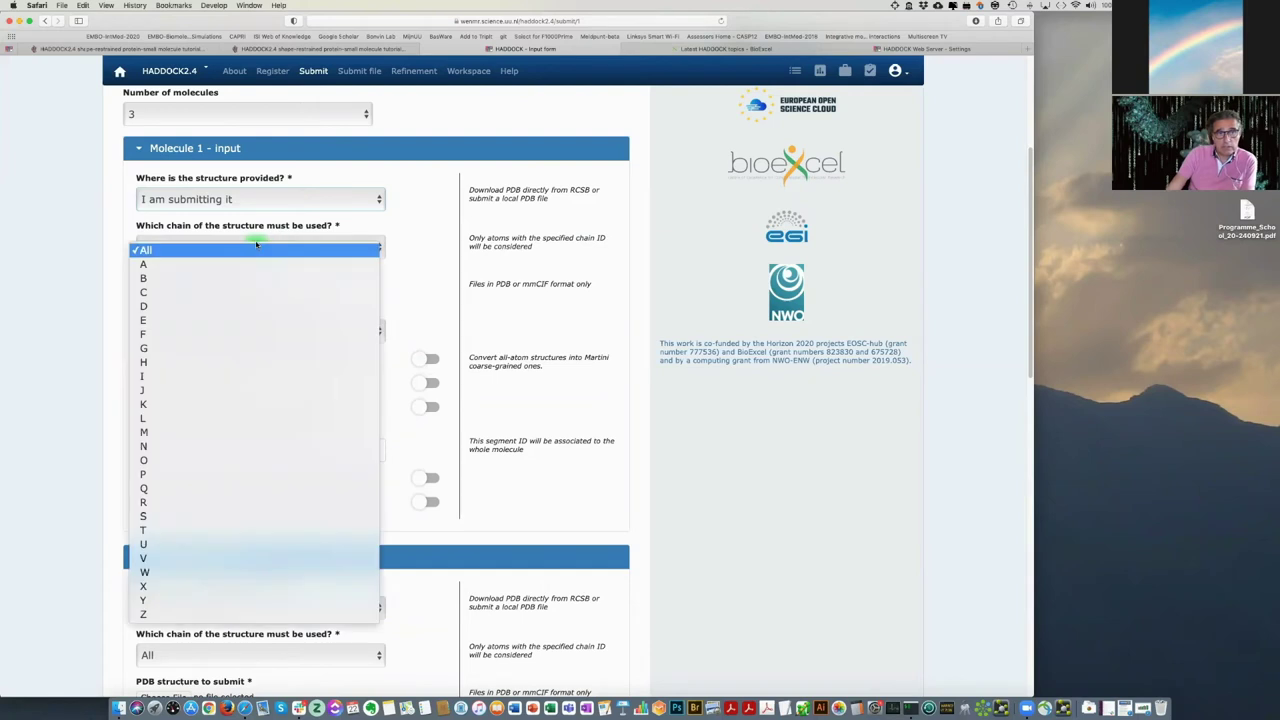
pyautogui.click(395, 228)
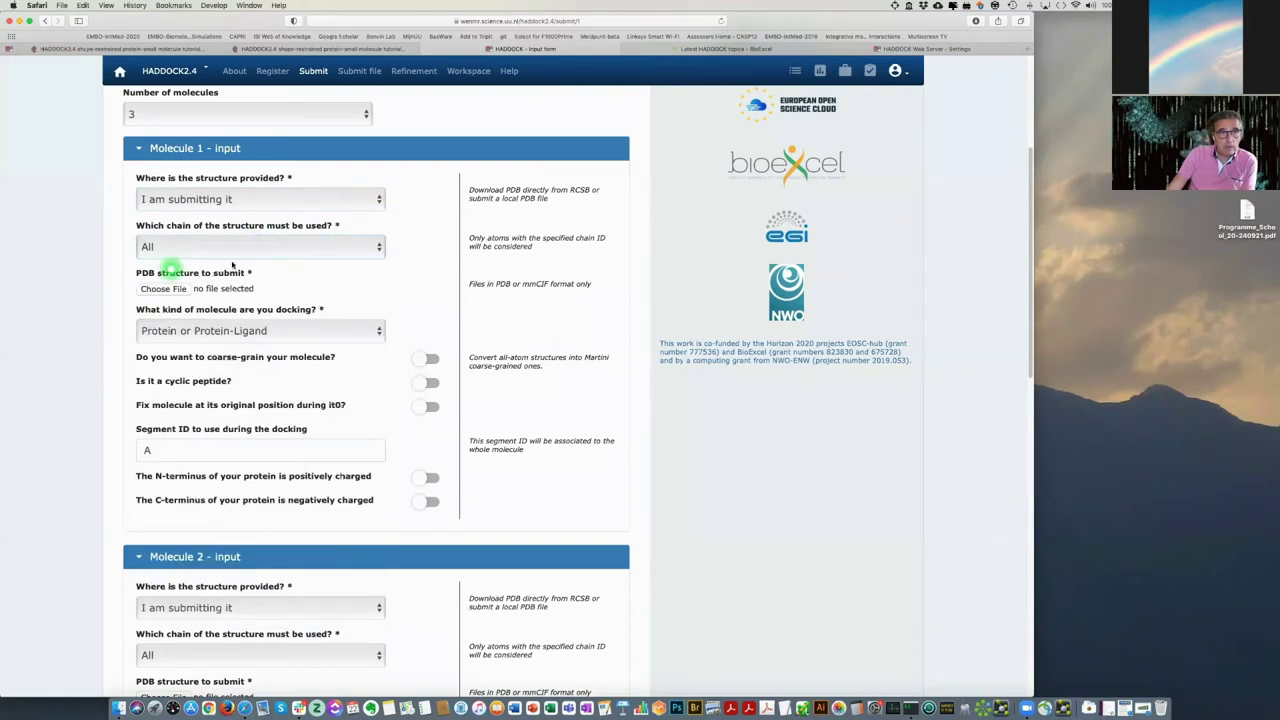
# Upload template-final.pdb from the shape-small-molecule folder as the Molecule 1 structure and fix the molecule at its original position during it0.
pyautogui.click(160, 288)
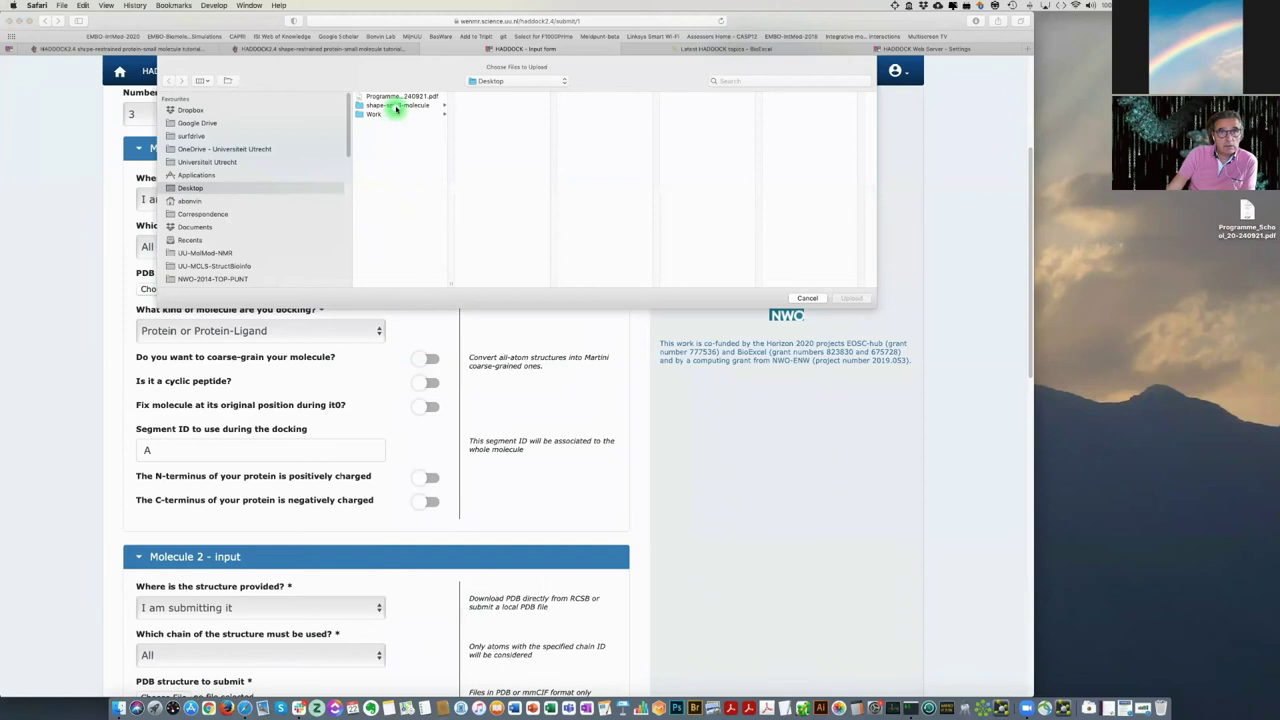
pyautogui.click(393, 105)
pyautogui.moveTo(556, 284); pyautogui.dragTo(586, 282)
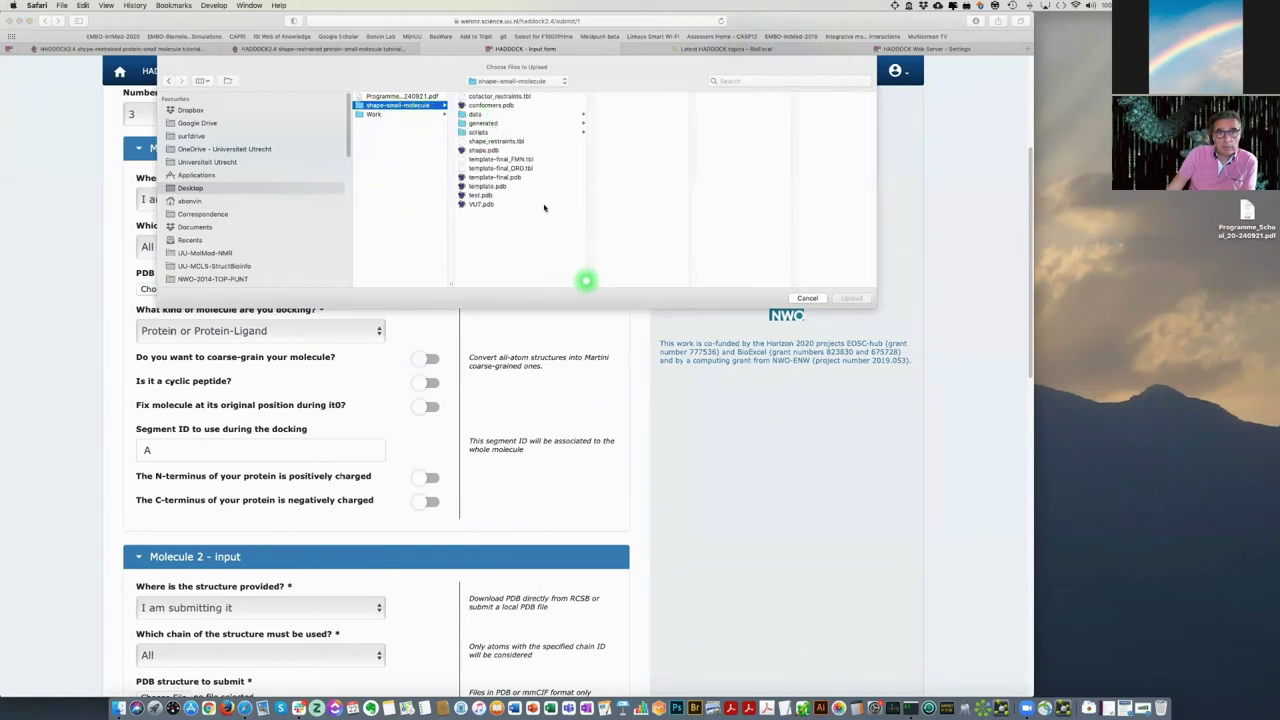
pyautogui.click(517, 177)
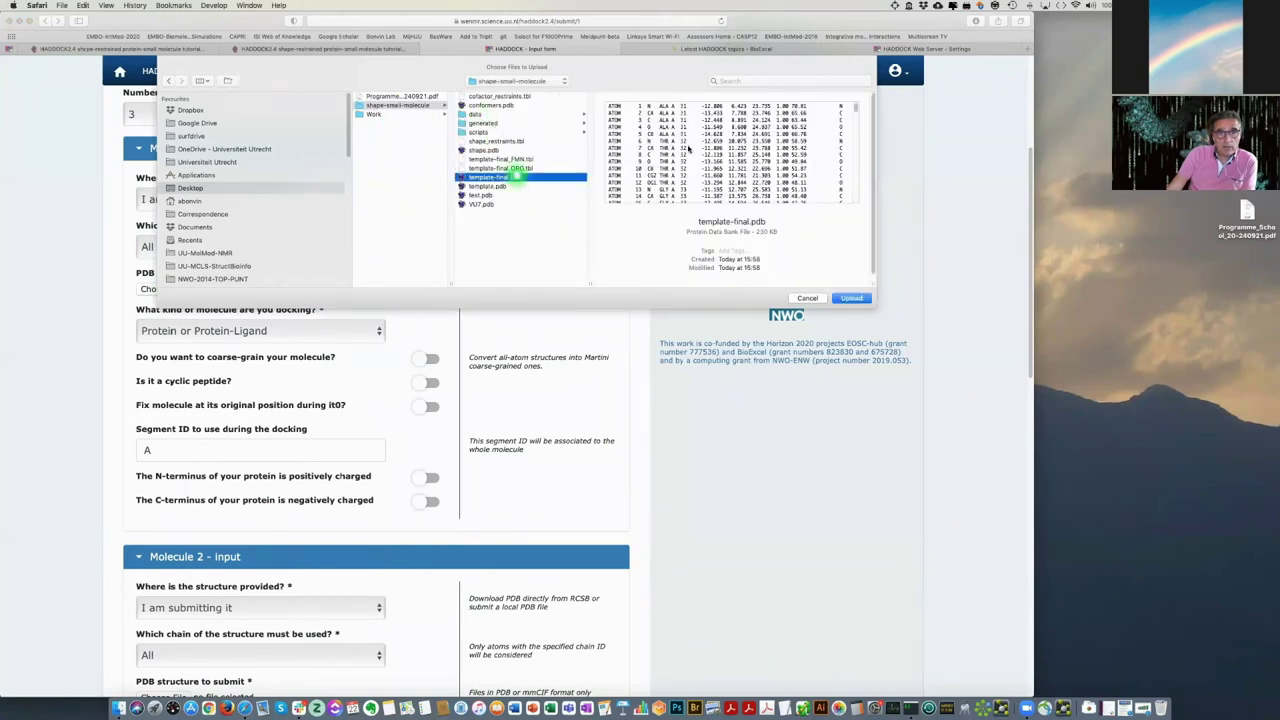
pyautogui.click(849, 298)
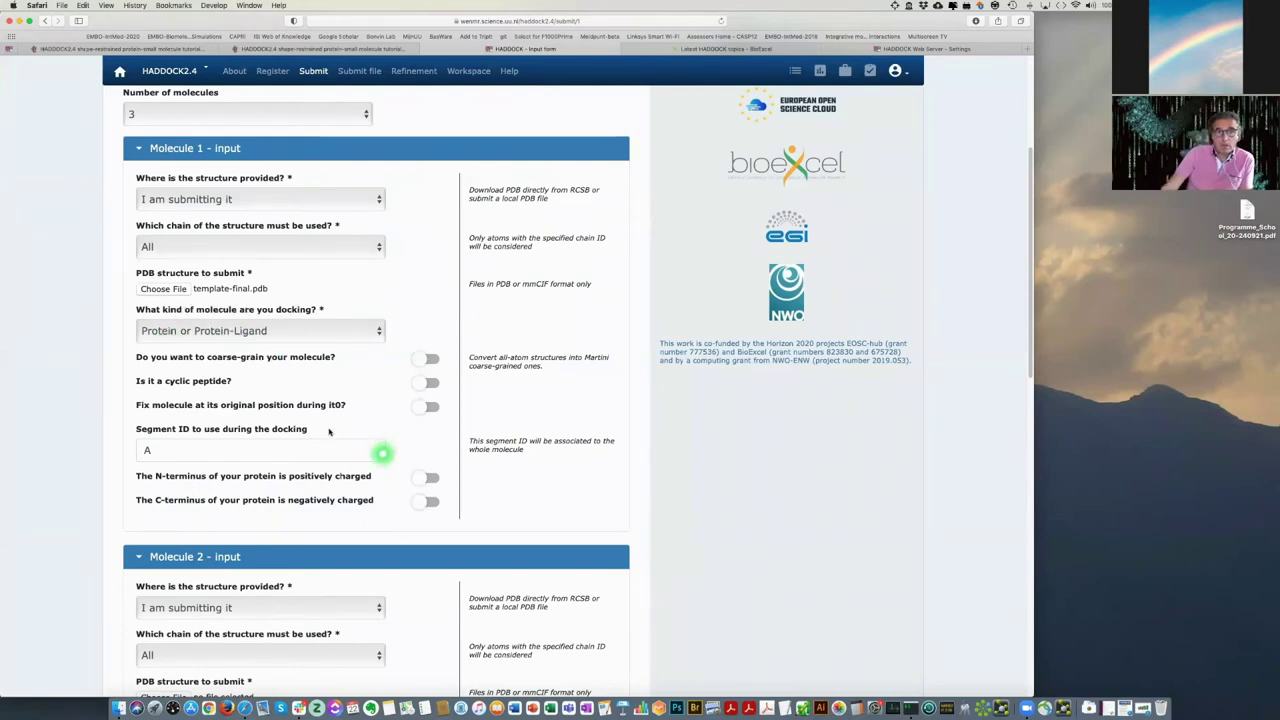
pyautogui.click(432, 409)
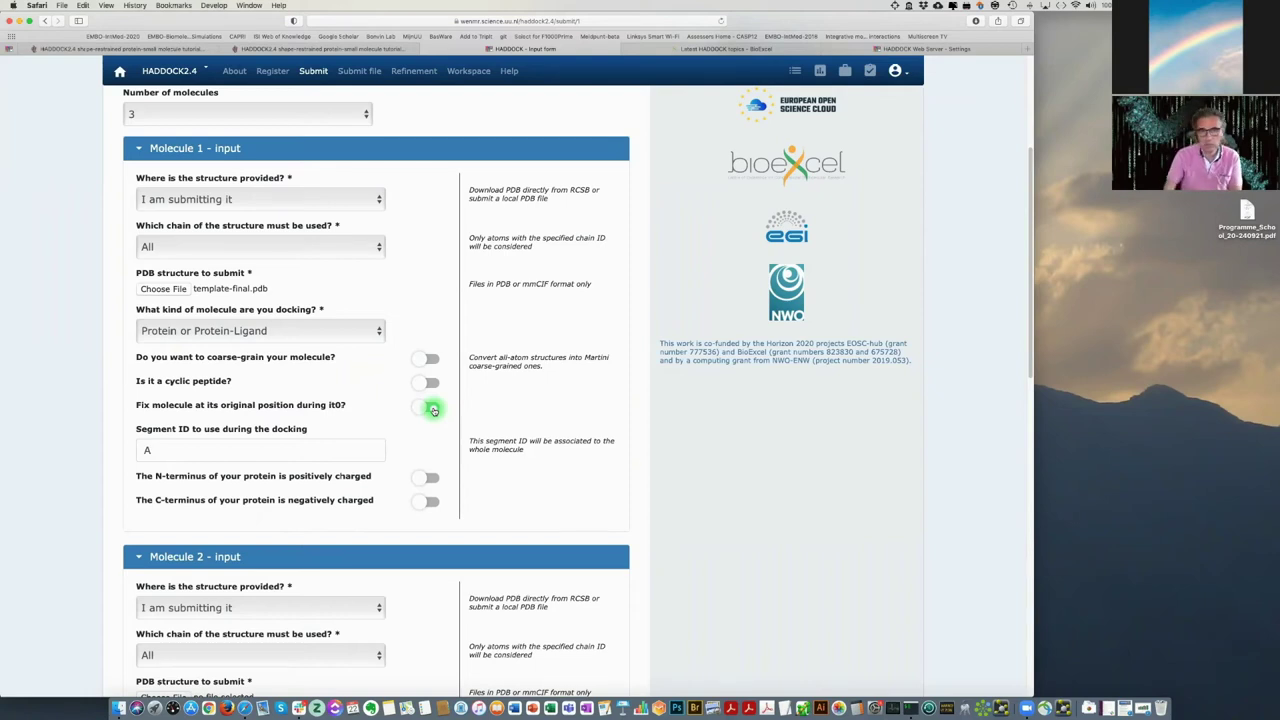
pyautogui.click(428, 411)
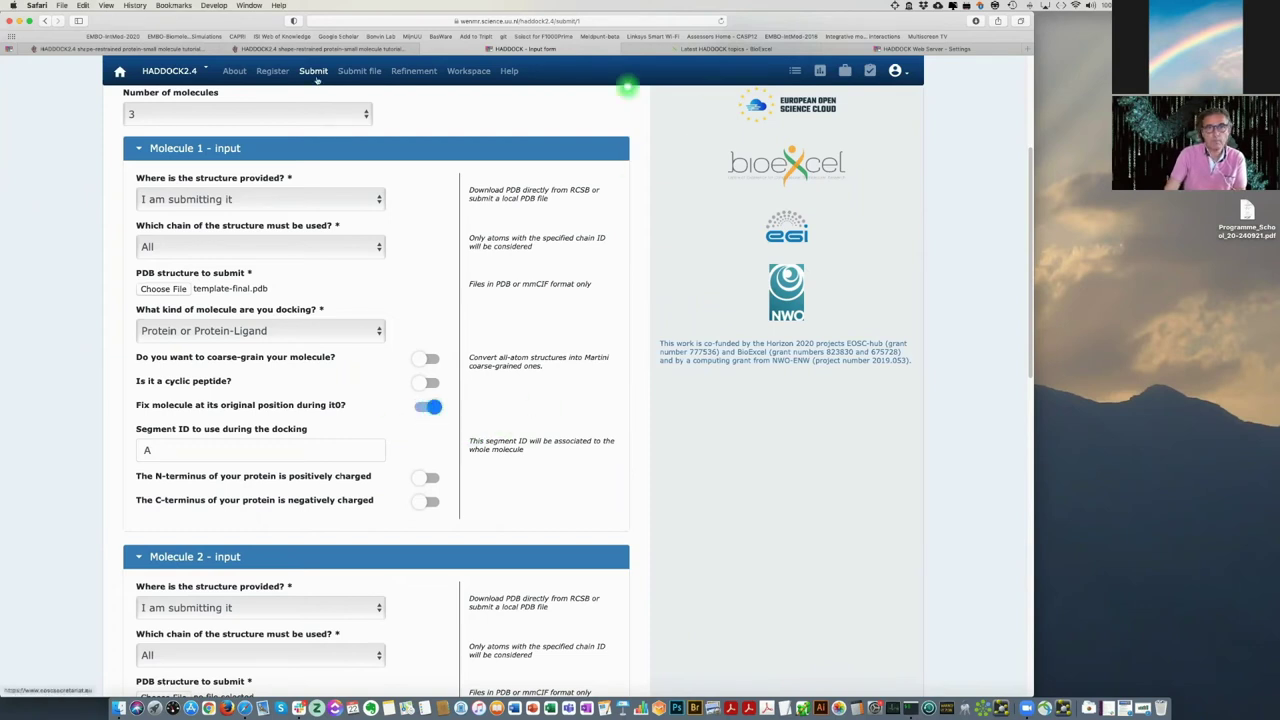
# Check the tutorial's Steps 1 to 5 for the molecule inputs and return to the HADDOCK submission form.
pyautogui.click(333, 49)
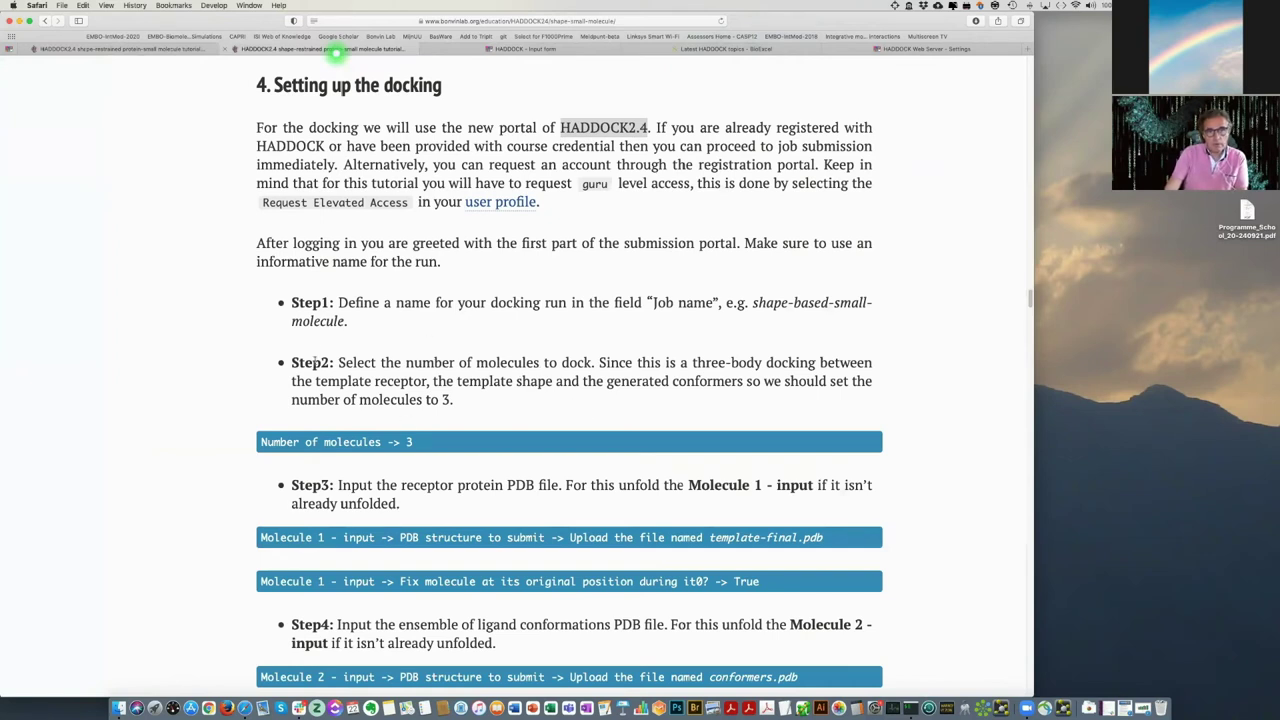
pyautogui.scroll(-3, 477, 317)
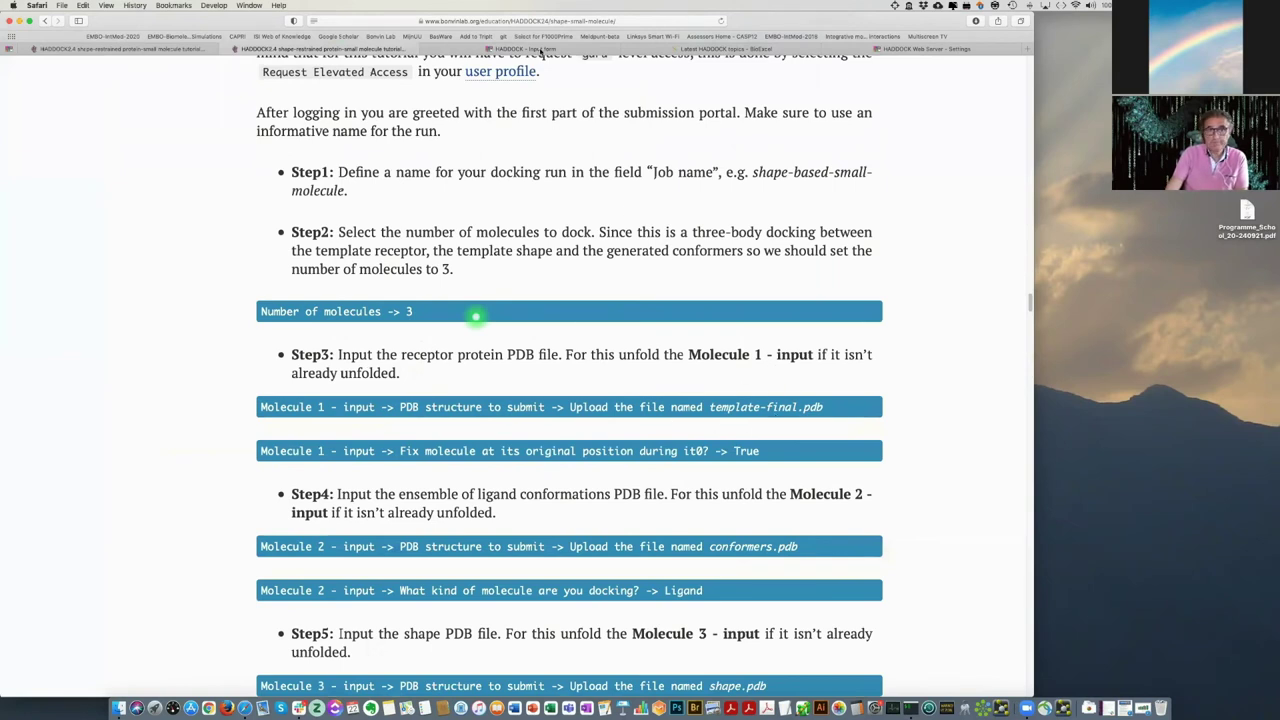
pyautogui.scroll(-3, 208, 385)
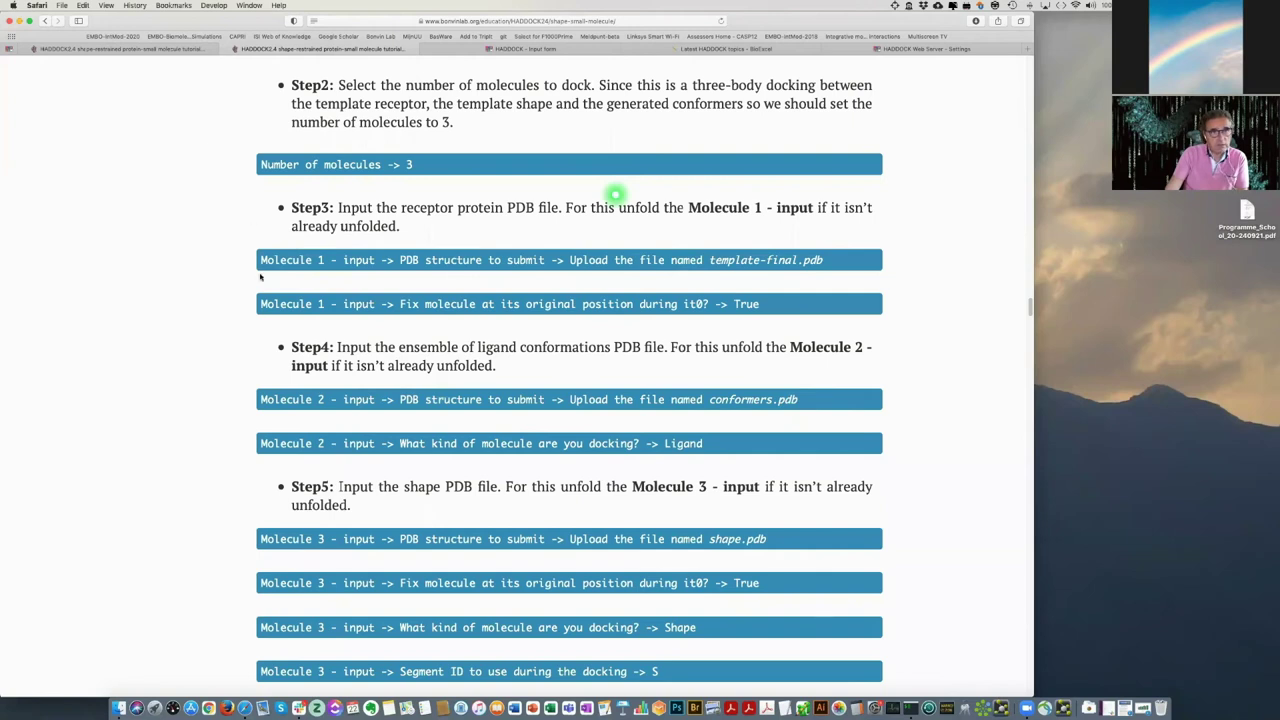
pyautogui.hotkey('ctrl', 'Tab')
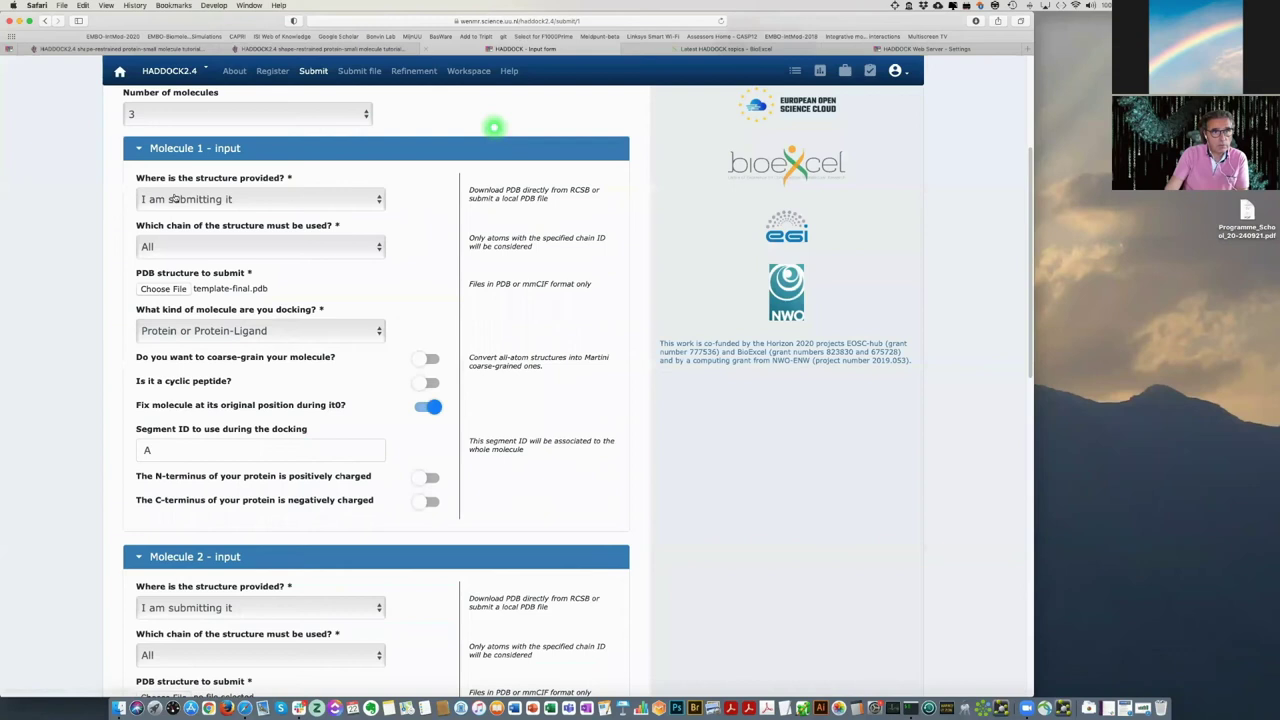
# Collapse the Molecule 1 section and upload test.pdb as the Molecule 2 structure.
pyautogui.scroll(-5, 174, 199)
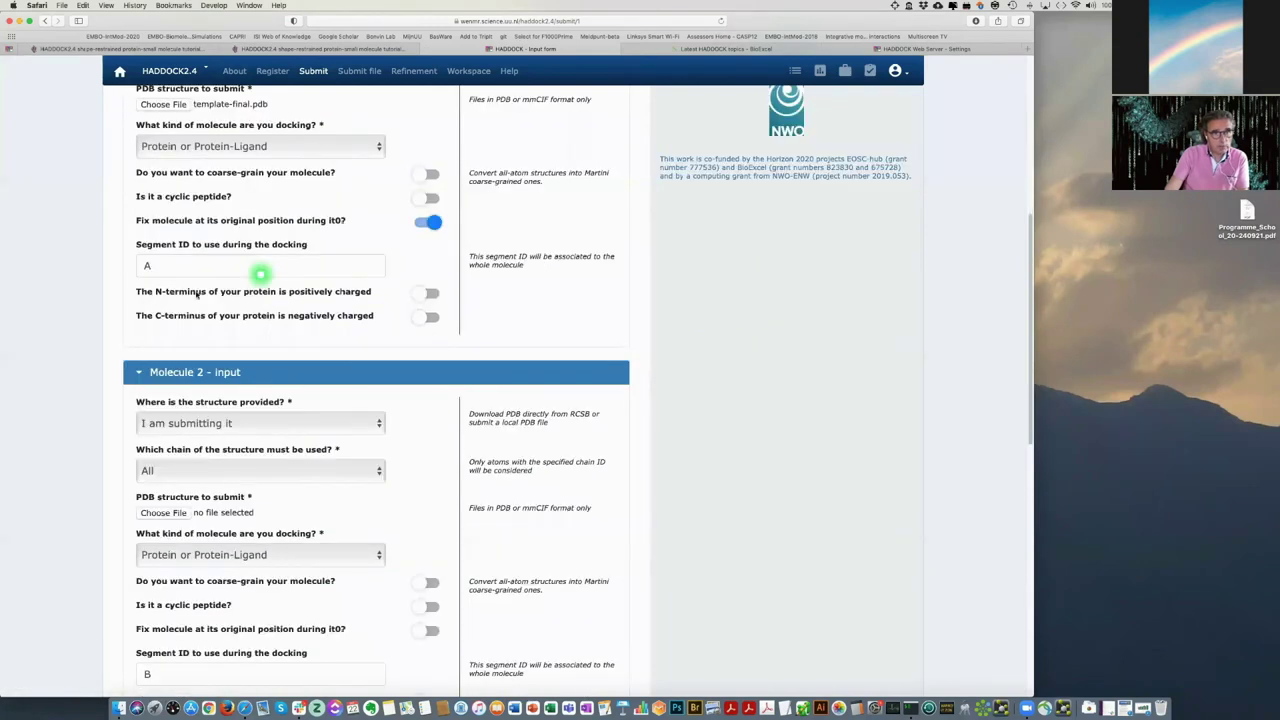
pyautogui.scroll(5, 300, 250)
pyautogui.click(368, 177)
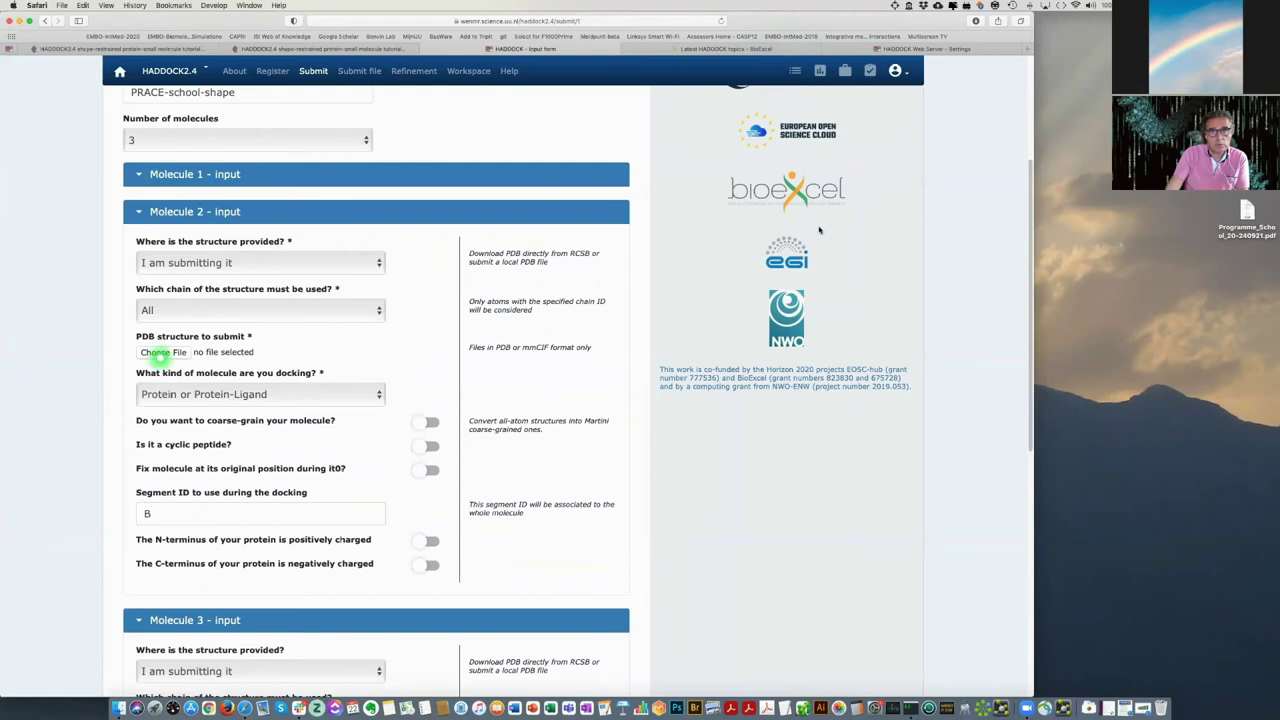
pyautogui.click(160, 353)
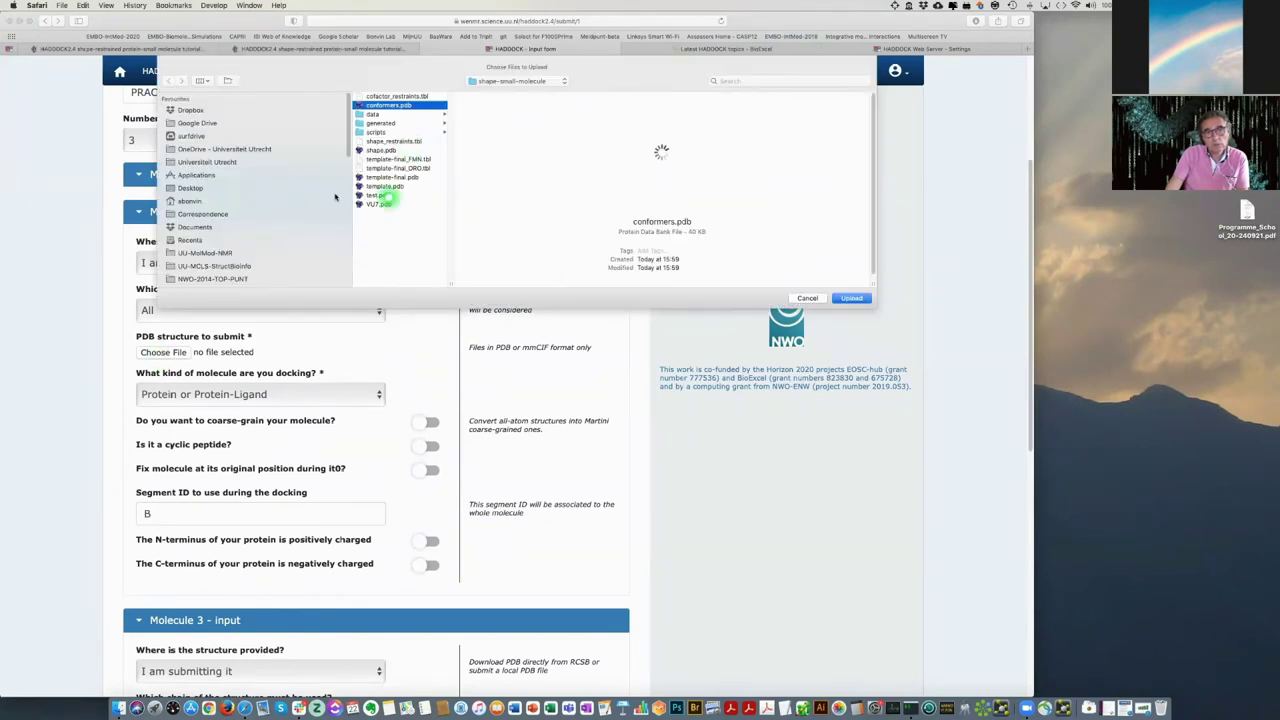
pyautogui.click(418, 196)
pyautogui.click(851, 298)
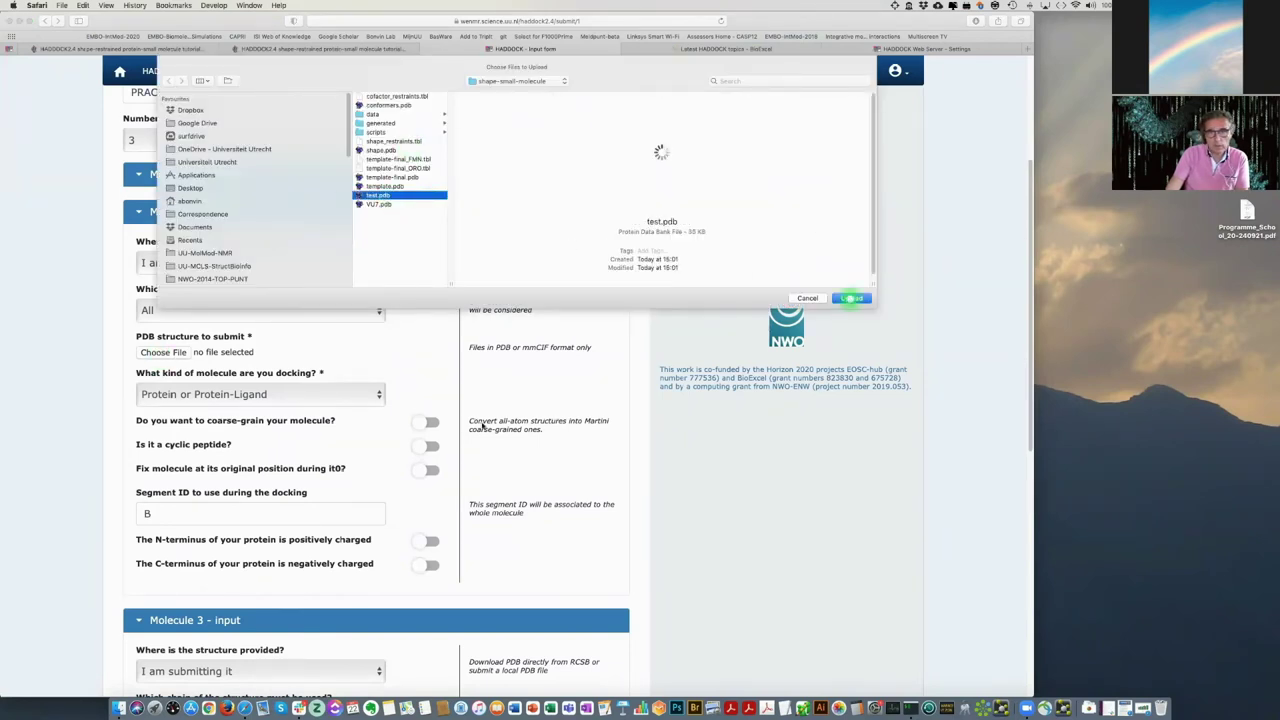
pyautogui.click(482, 416)
# Set the kind of molecule being docked for Molecule 2 to Ligand.
pyautogui.click(323, 396)
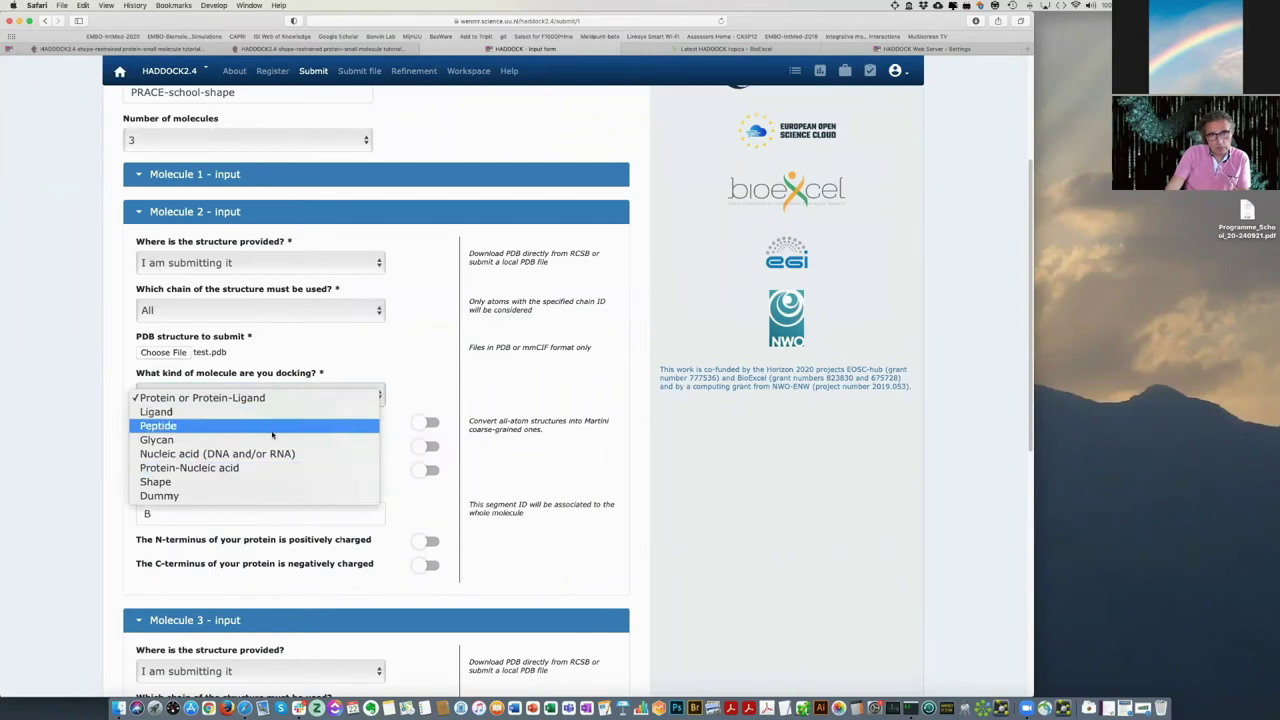
pyautogui.click(380, 382)
pyautogui.click(255, 395)
pyautogui.click(312, 357)
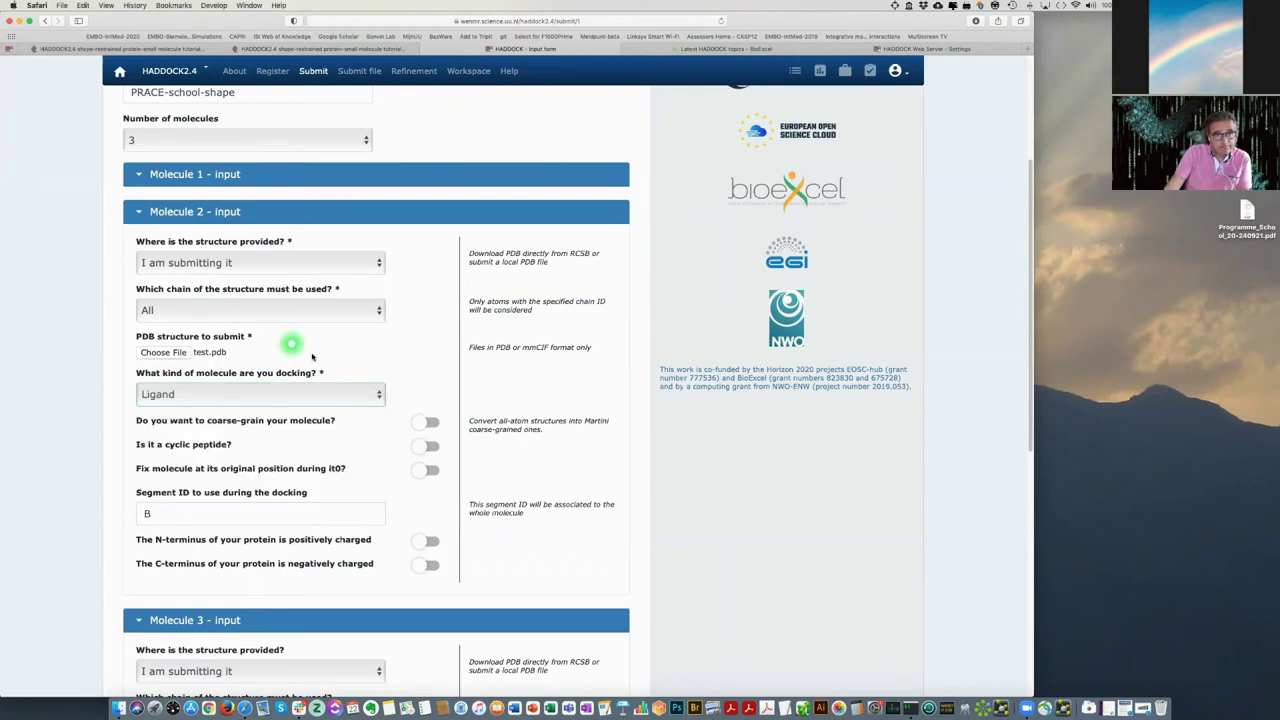
pyautogui.click(321, 457)
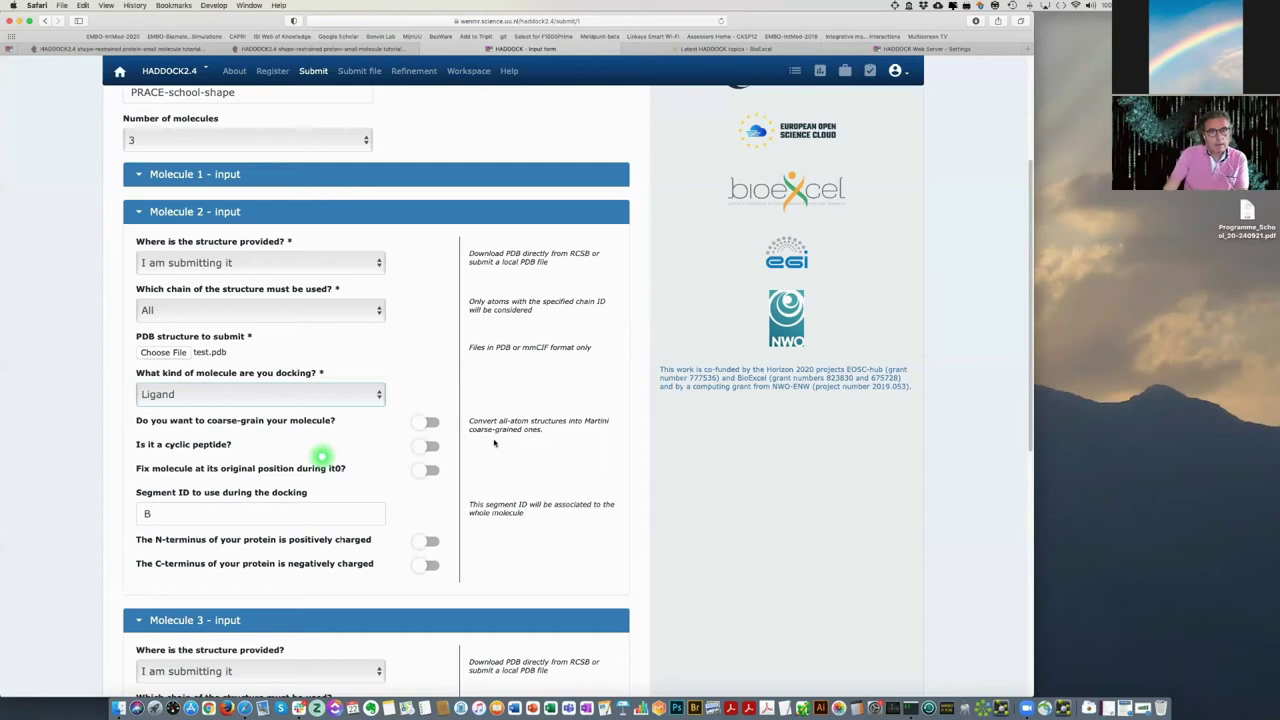
# Upload shape.pdb as the Molecule 3 structure and set its kind of molecule to Shape.
pyautogui.scroll(-5, 311, 263)
pyautogui.scroll(-2, 291, 266)
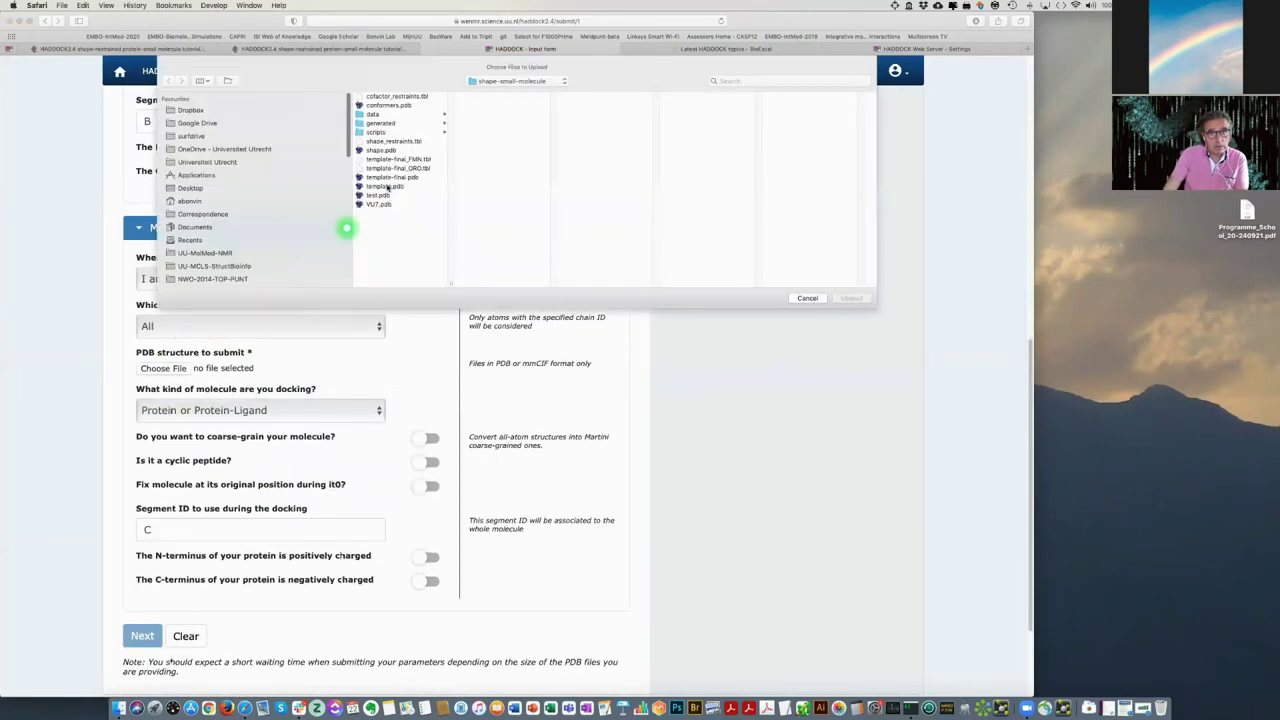
pyautogui.click(385, 150)
pyautogui.click(852, 298)
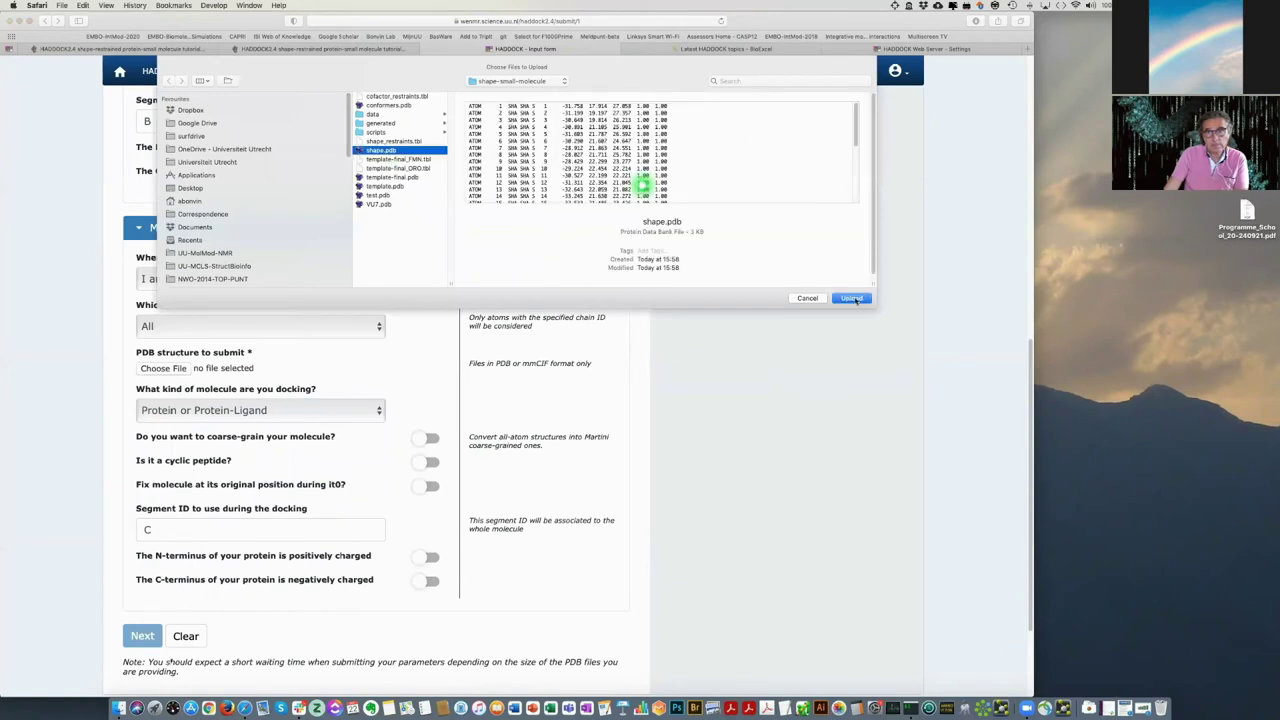
pyautogui.click(250, 408)
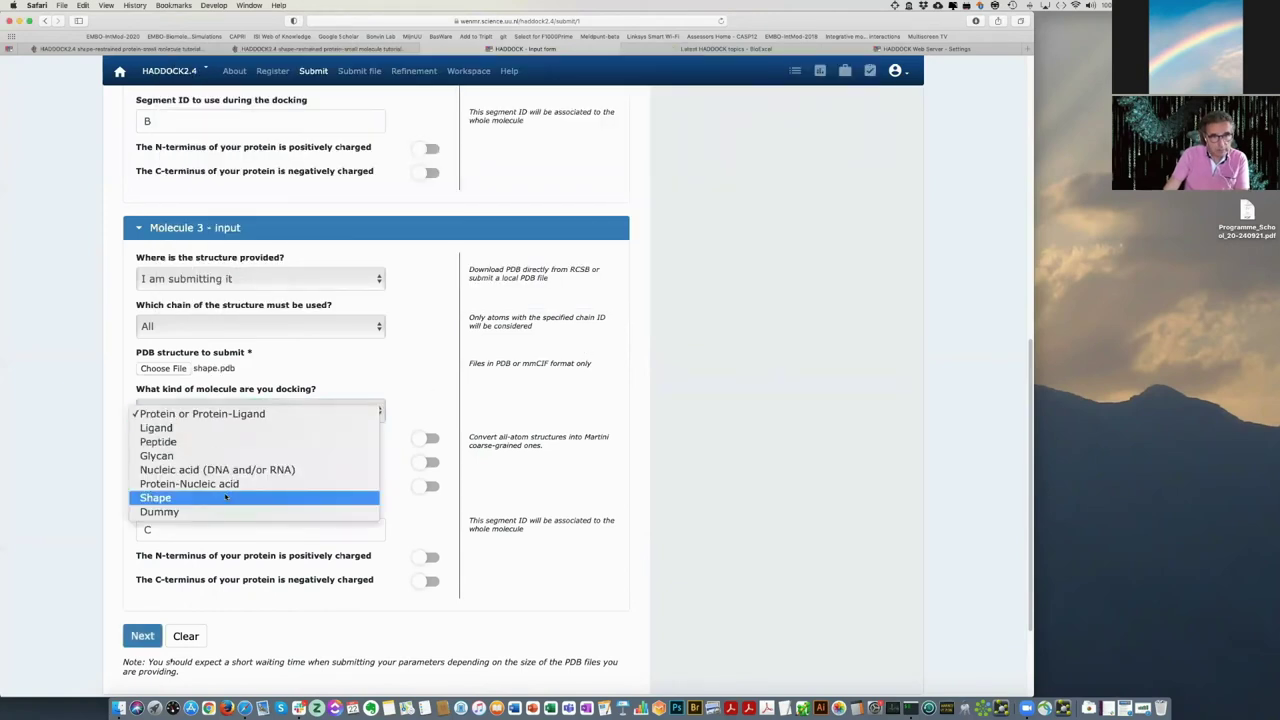
pyautogui.click(226, 497)
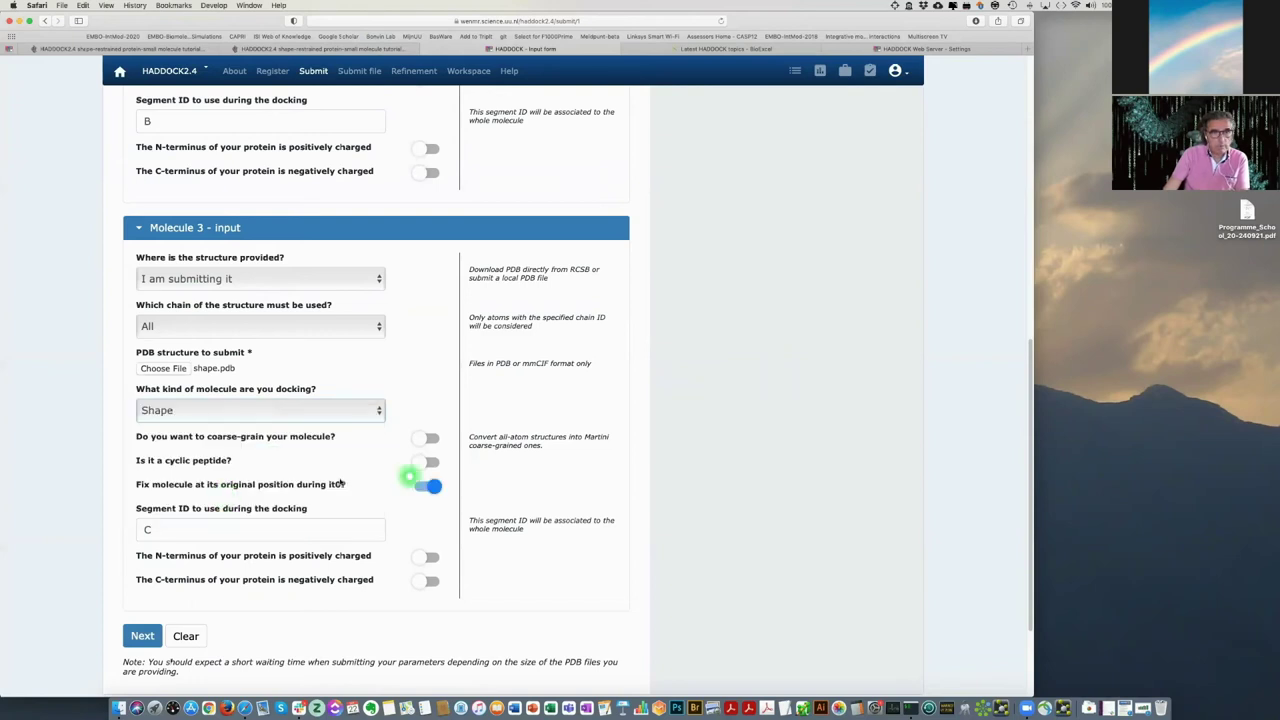
# Set the segment ID that Molecule 3 uses during the docking to S.
pyautogui.click(279, 527)
pyautogui.click(252, 529)
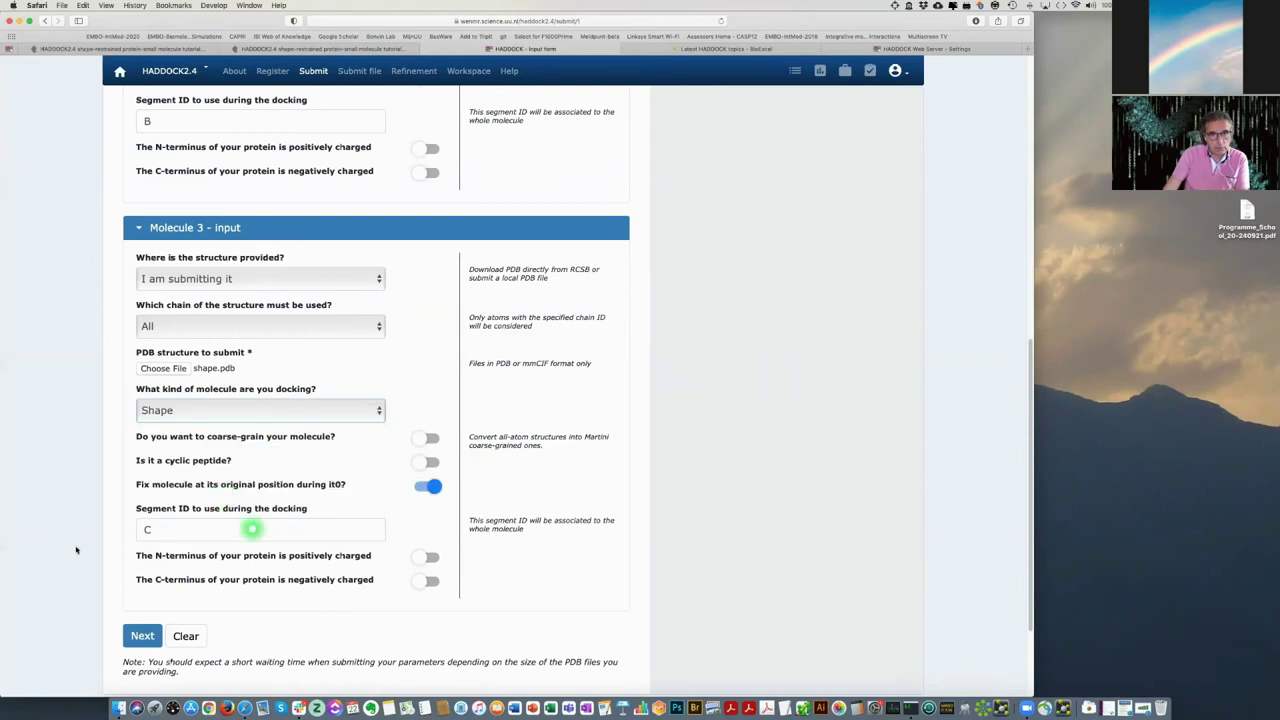
pyautogui.doubleClick(181, 525)
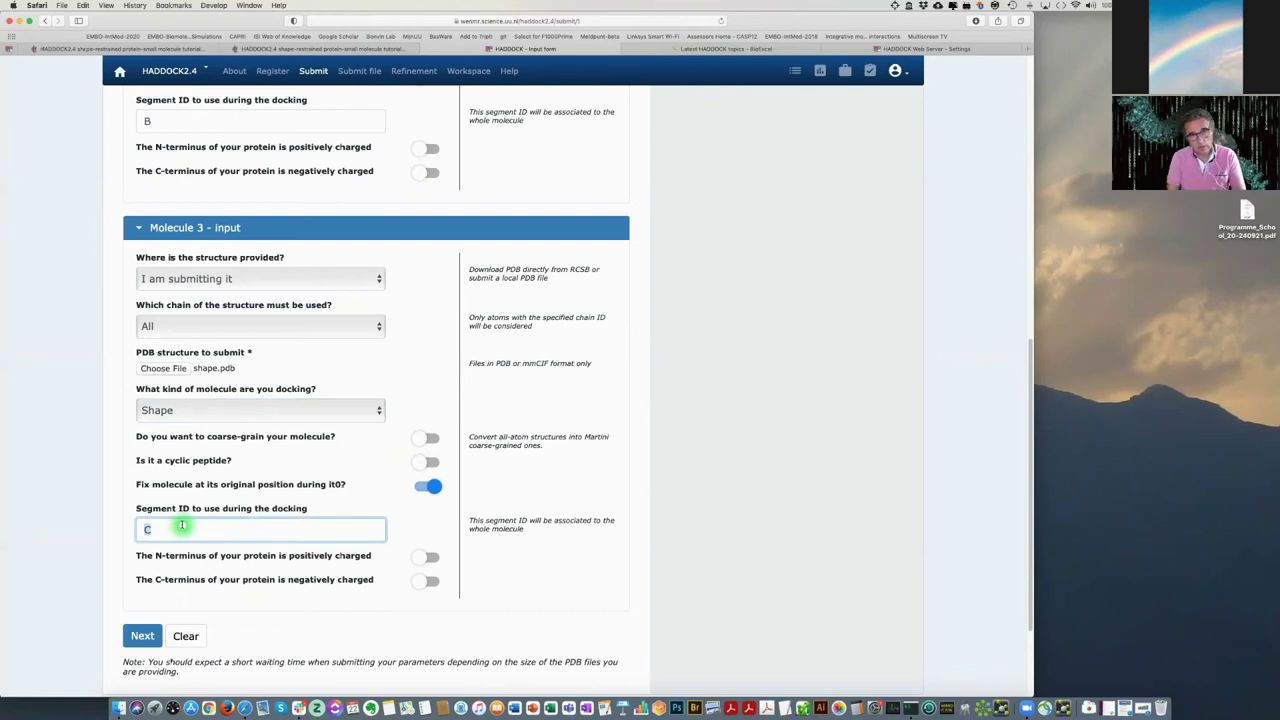
pyautogui.write('S')
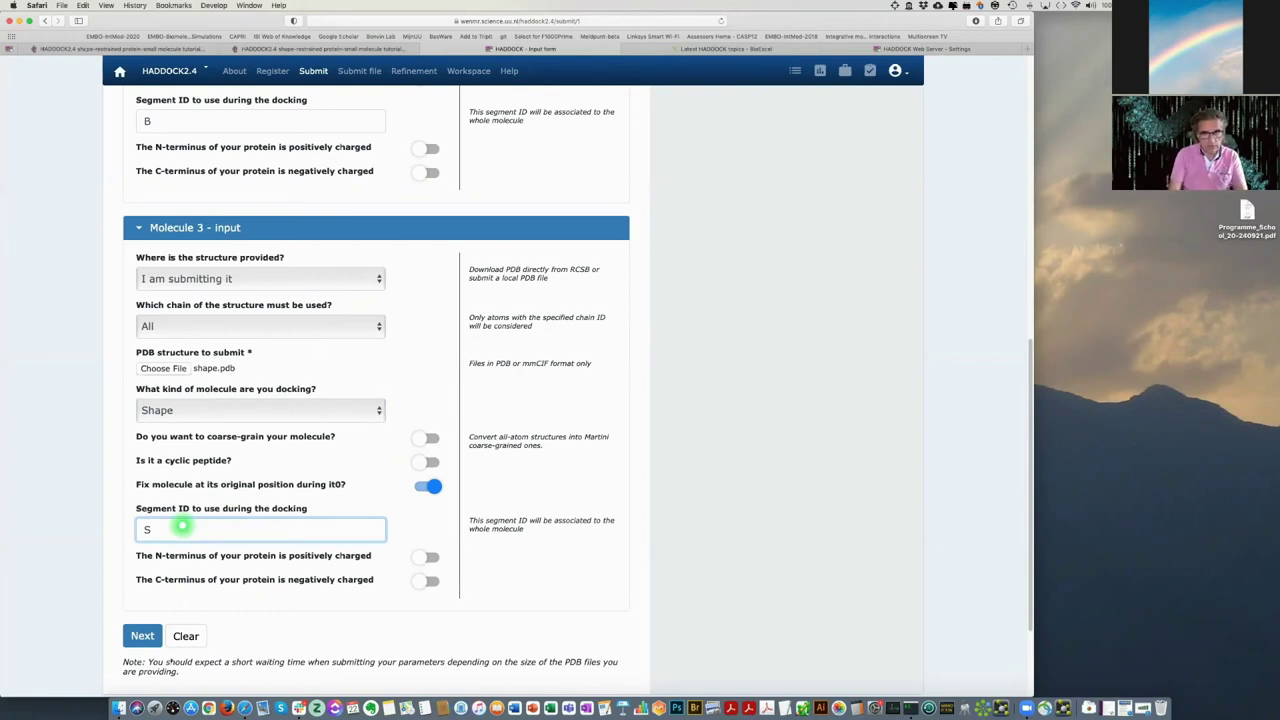
# Switch to the iTerm2 terminal, clear it and display shape_restraints.tbl with the more command.
pyautogui.press('super+Tab')
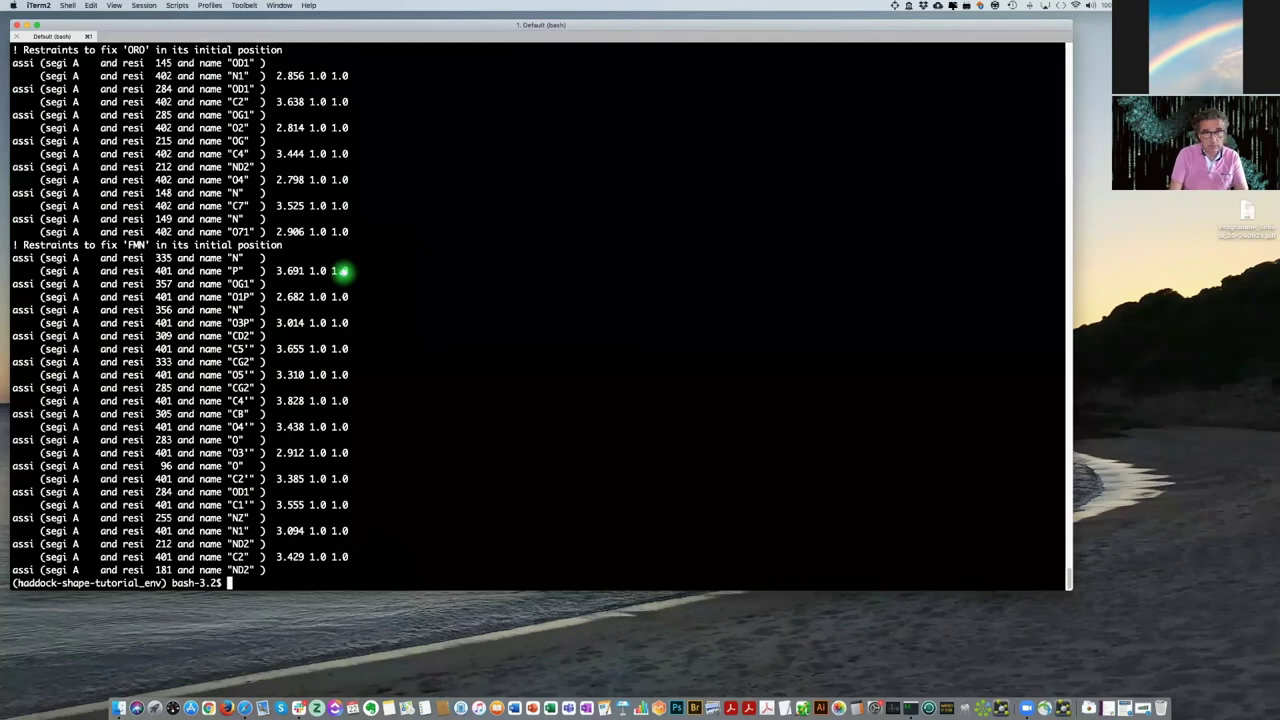
pyautogui.write('m')
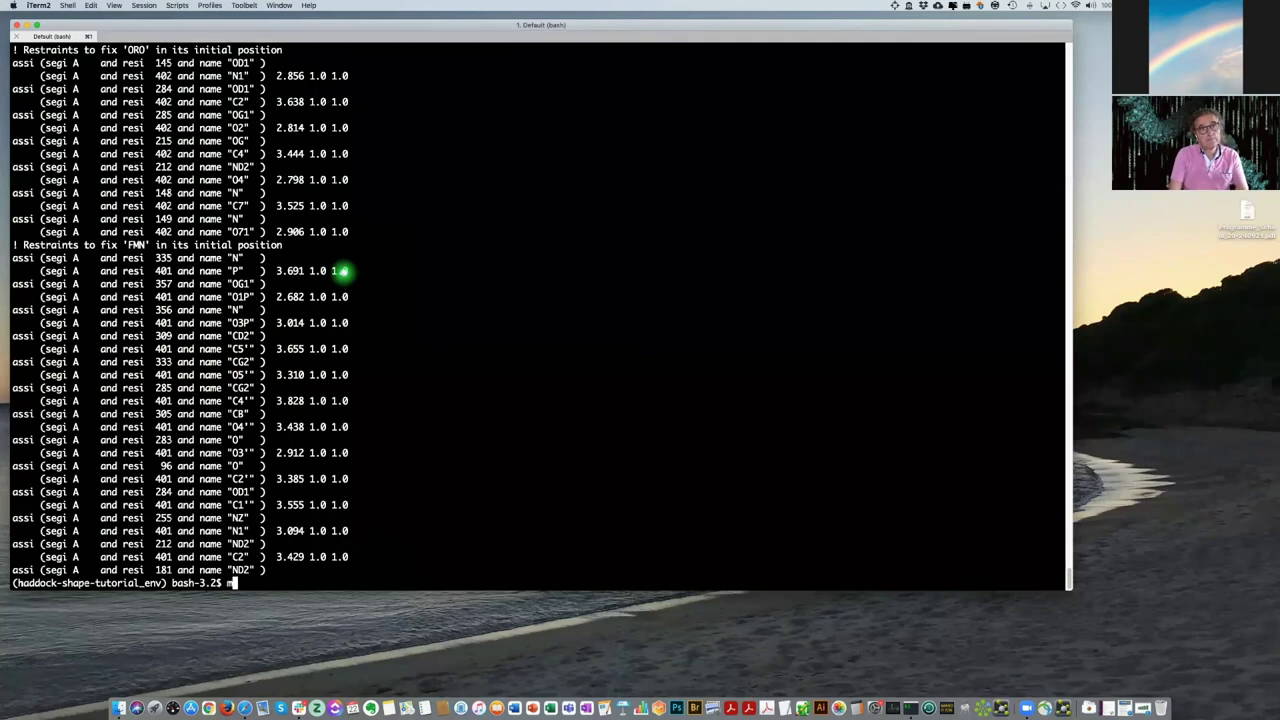
pyautogui.hotkey('ctrl', 'l')
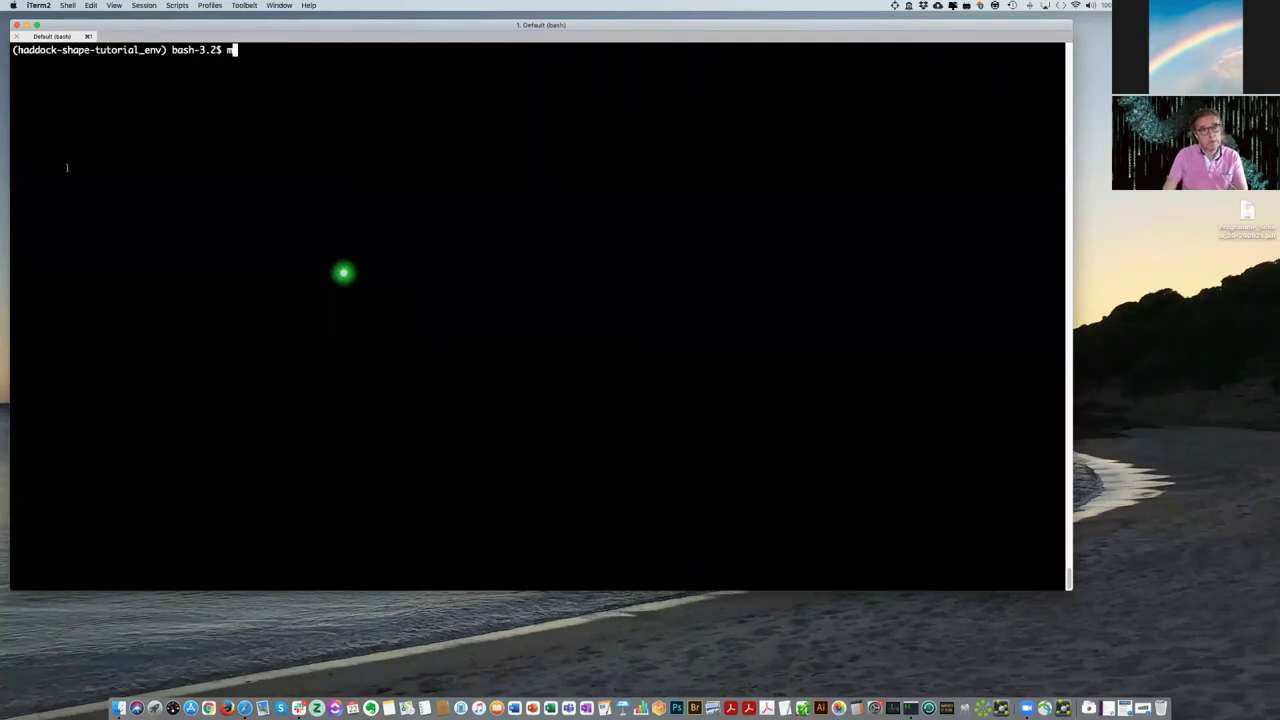
pyautogui.write('ore shape_restraints.tbl')
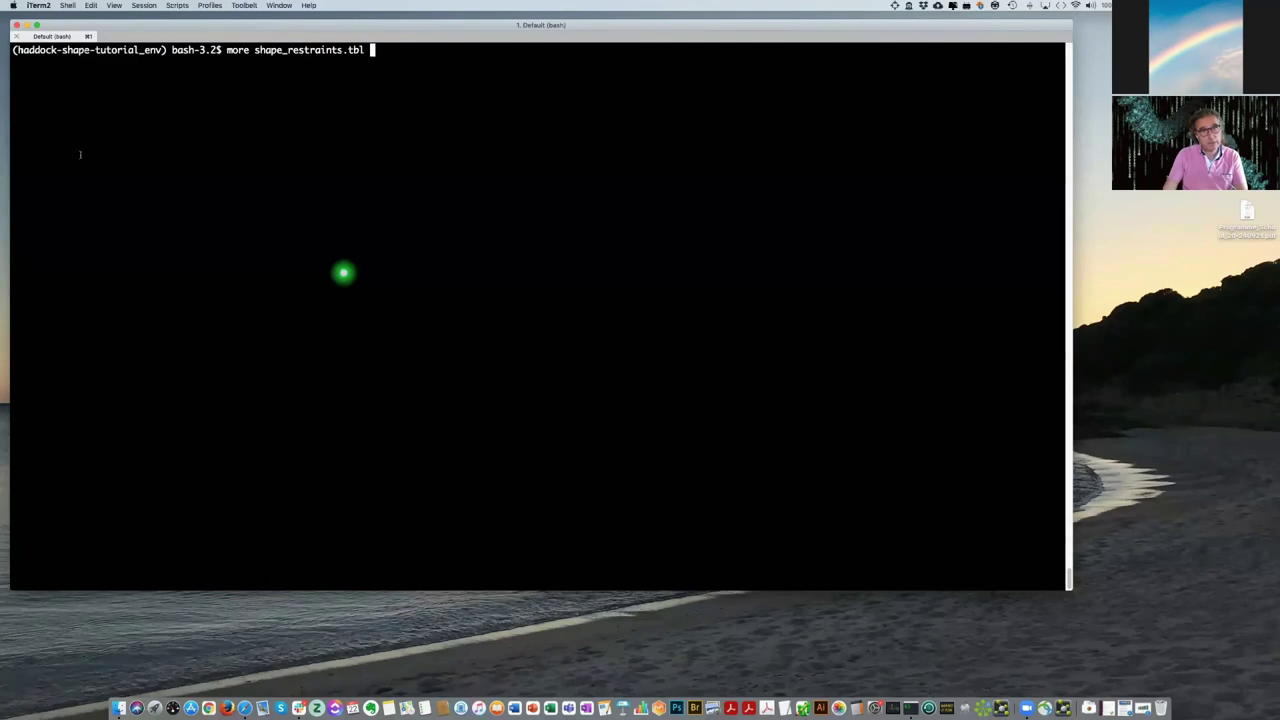
pyautogui.press('Return')
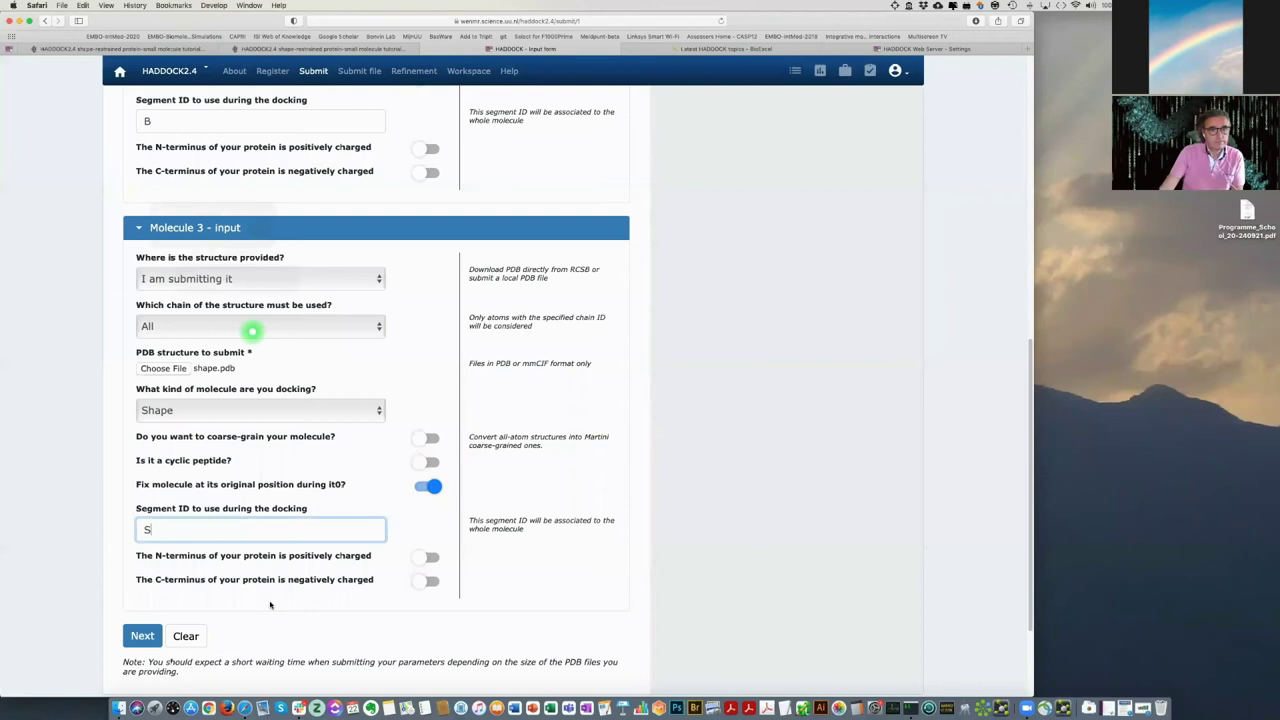
# Submit the completed input data for the three molecules and continue to the input parameters.
pyautogui.click(467, 533)
pyautogui.scroll(-2, 485, 492)
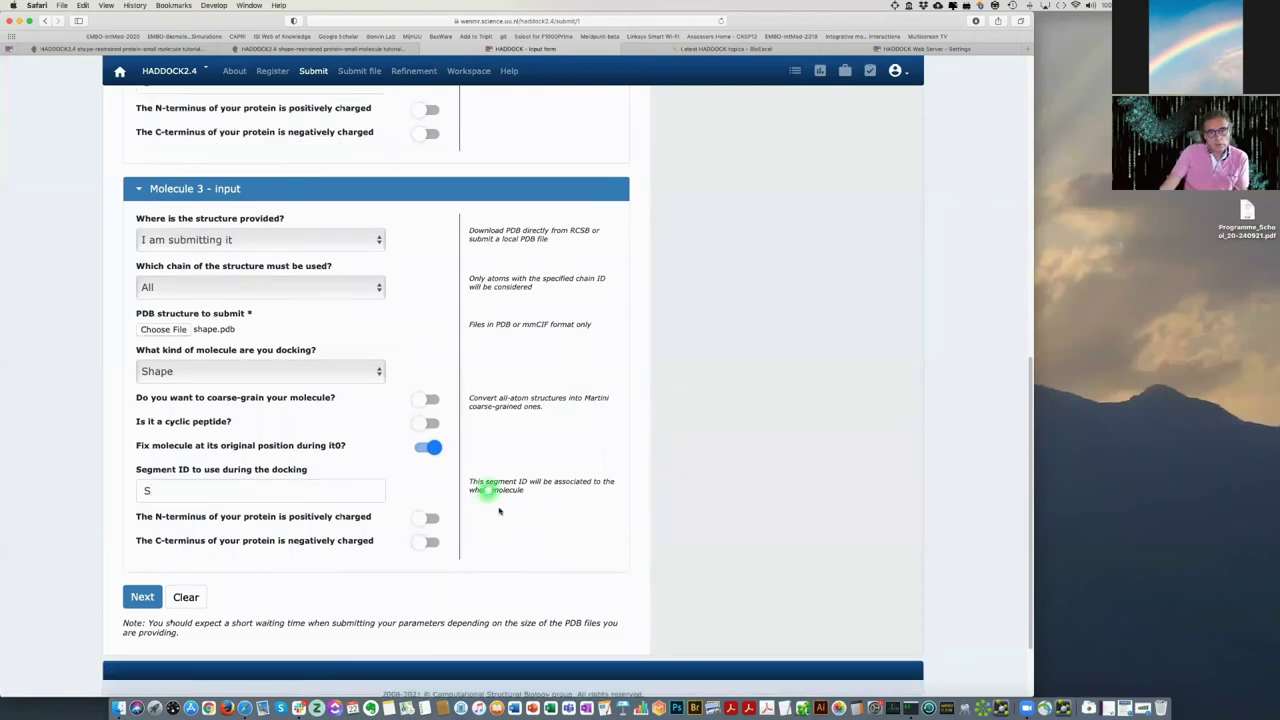
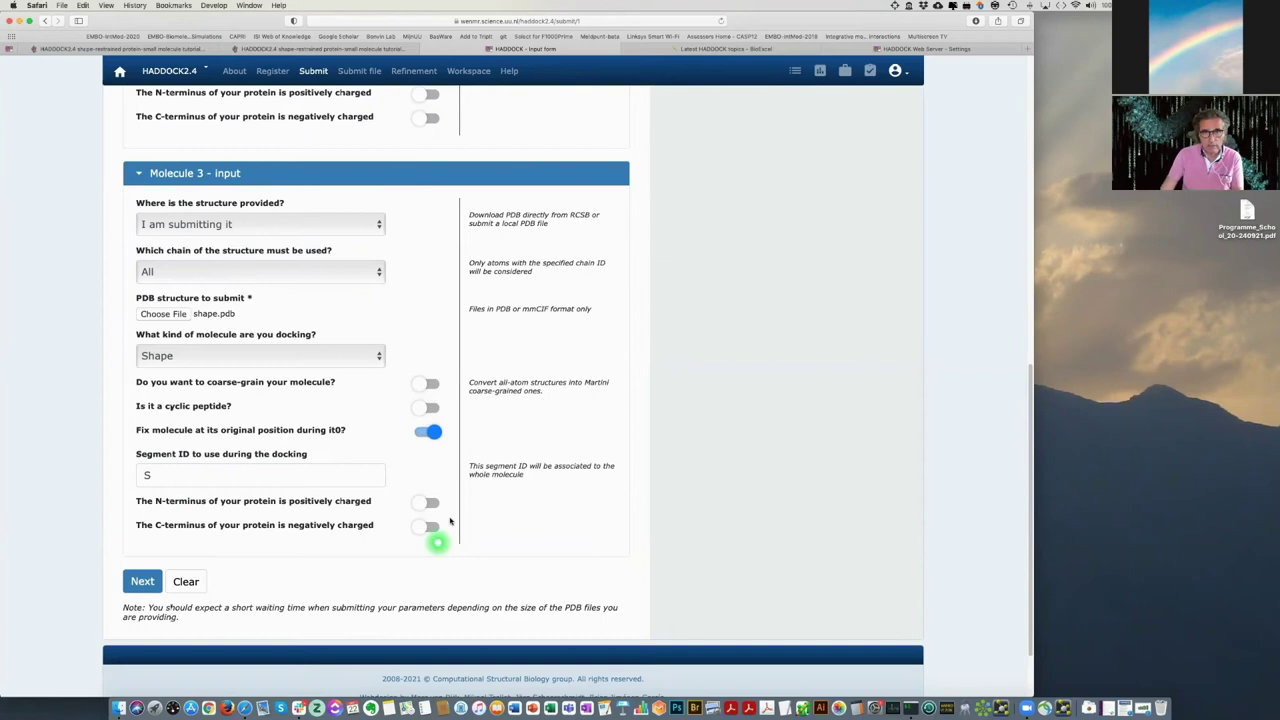
pyautogui.click(137, 582)
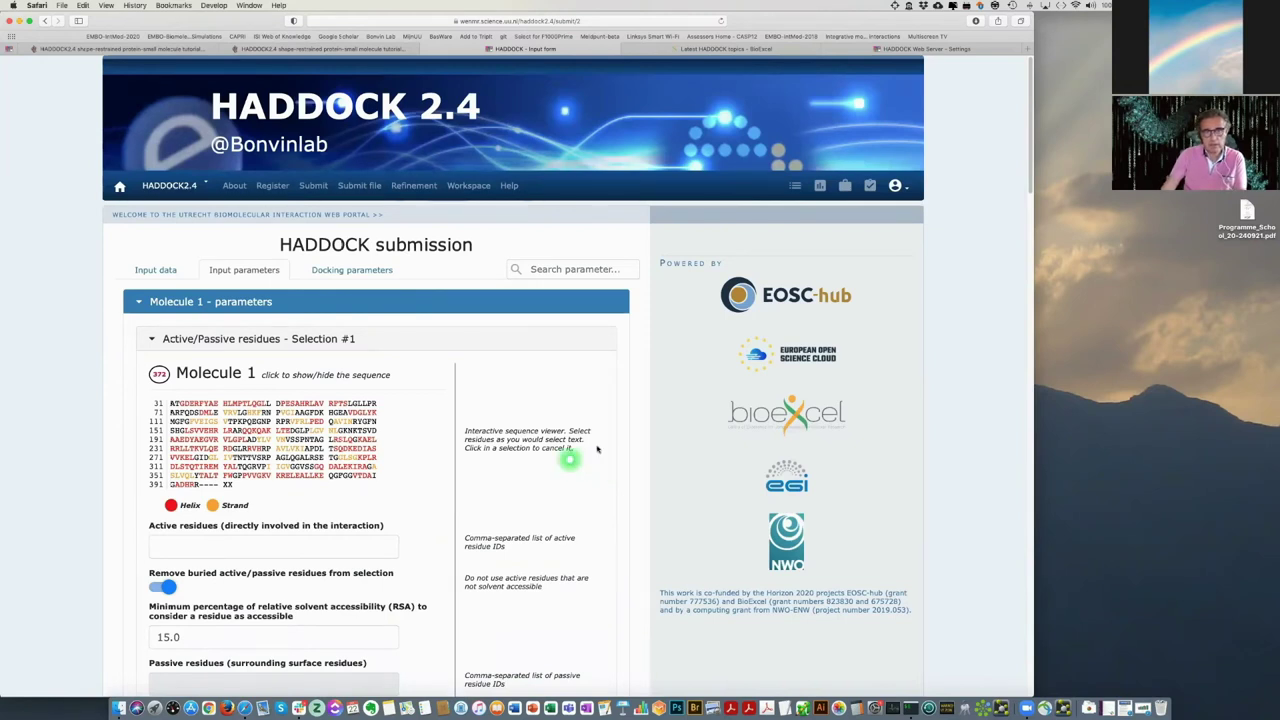
# Review the Molecule 1 parameters, expanding the histidine protonation states and checking the options offered for HIS 41.
pyautogui.scroll(-1, 597, 449)
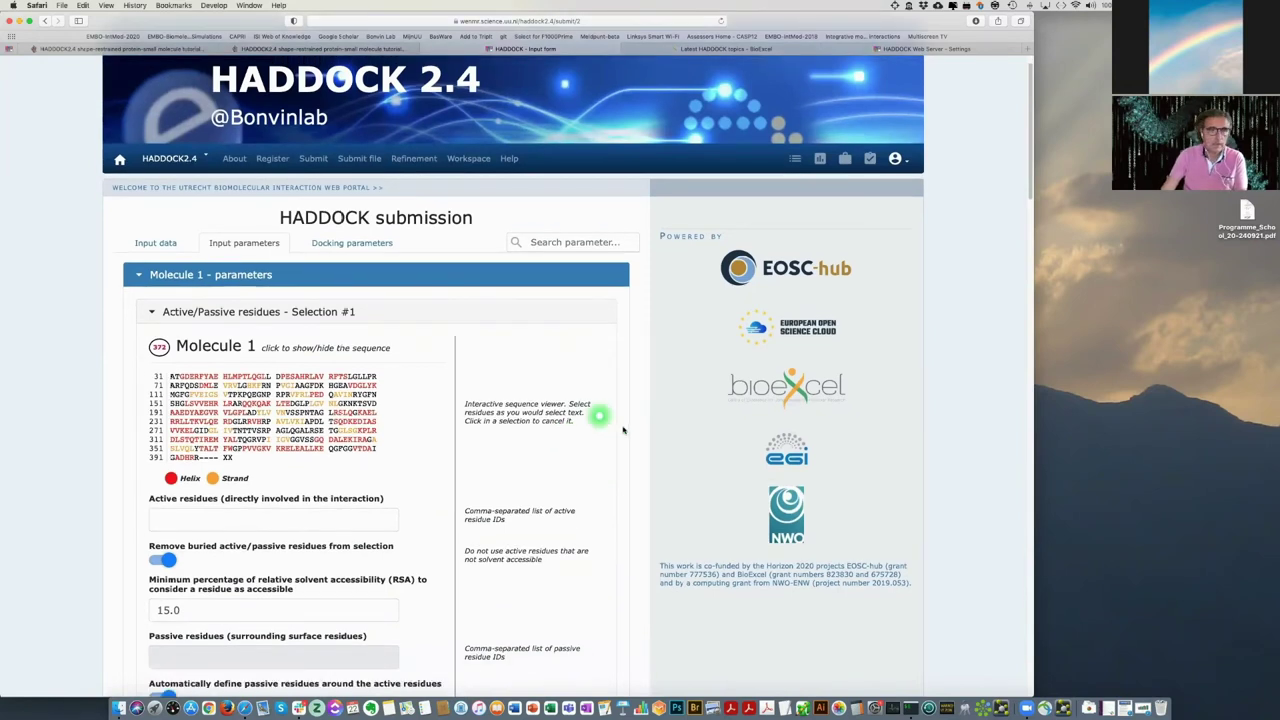
pyautogui.scroll(-1, 597, 420)
pyautogui.scroll(-2, 626, 428)
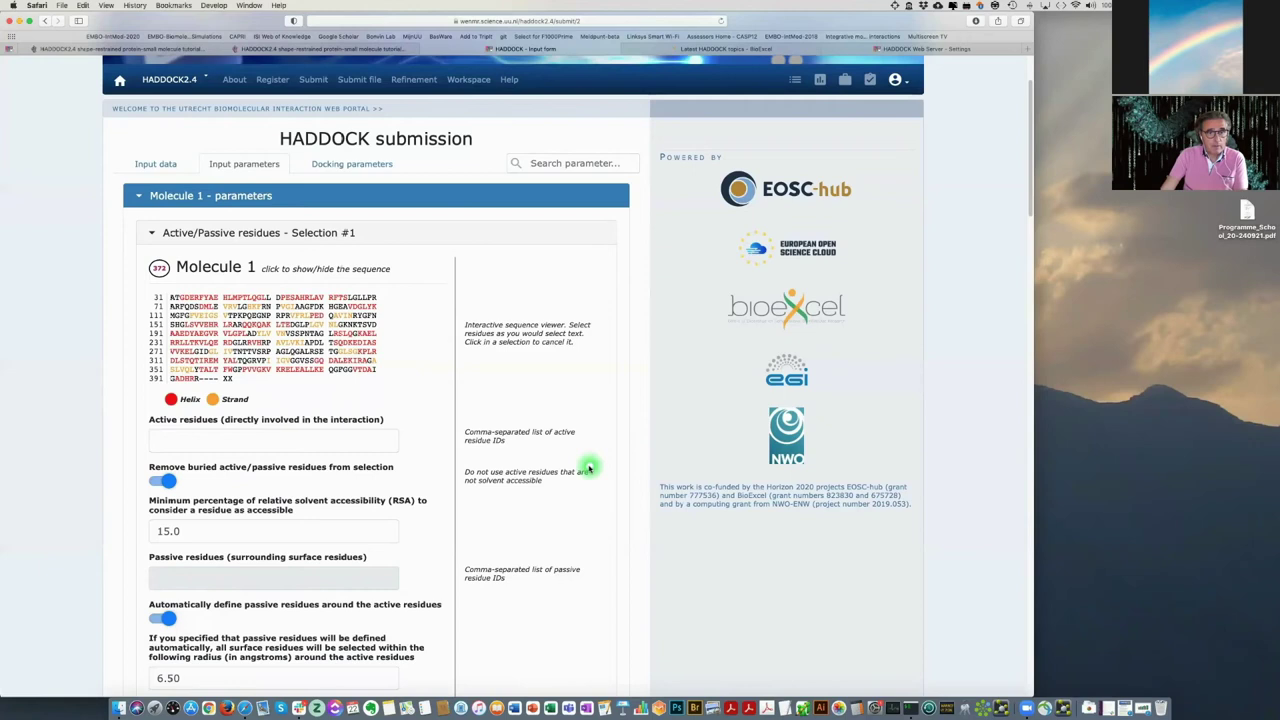
pyautogui.scroll(-5, 589, 468)
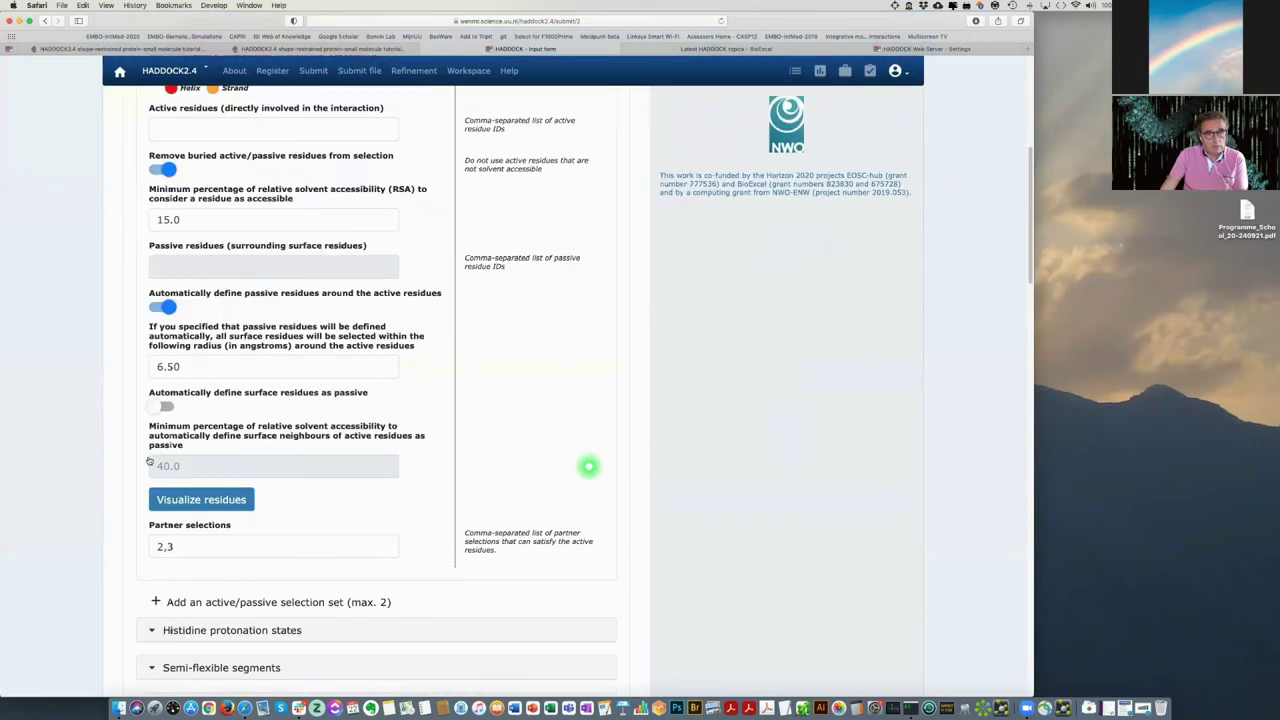
pyautogui.scroll(-3, 580, 440)
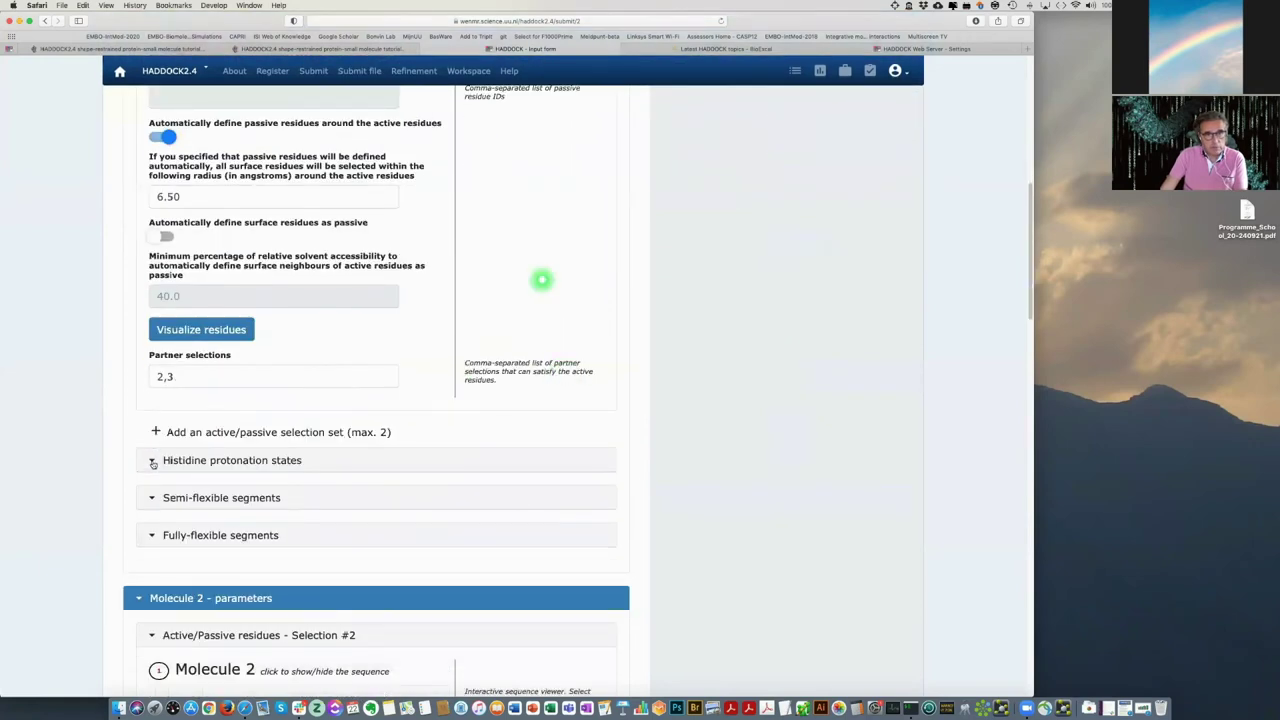
pyautogui.click(153, 461)
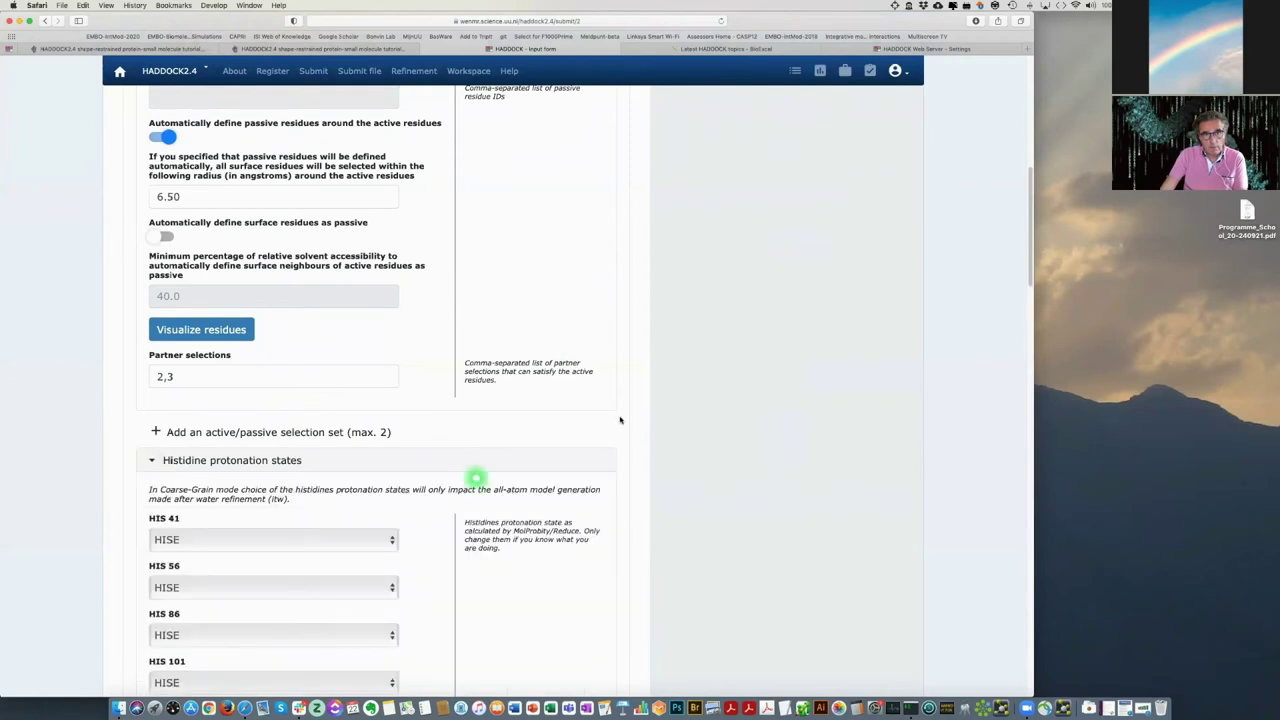
pyautogui.scroll(-5, 316, 330)
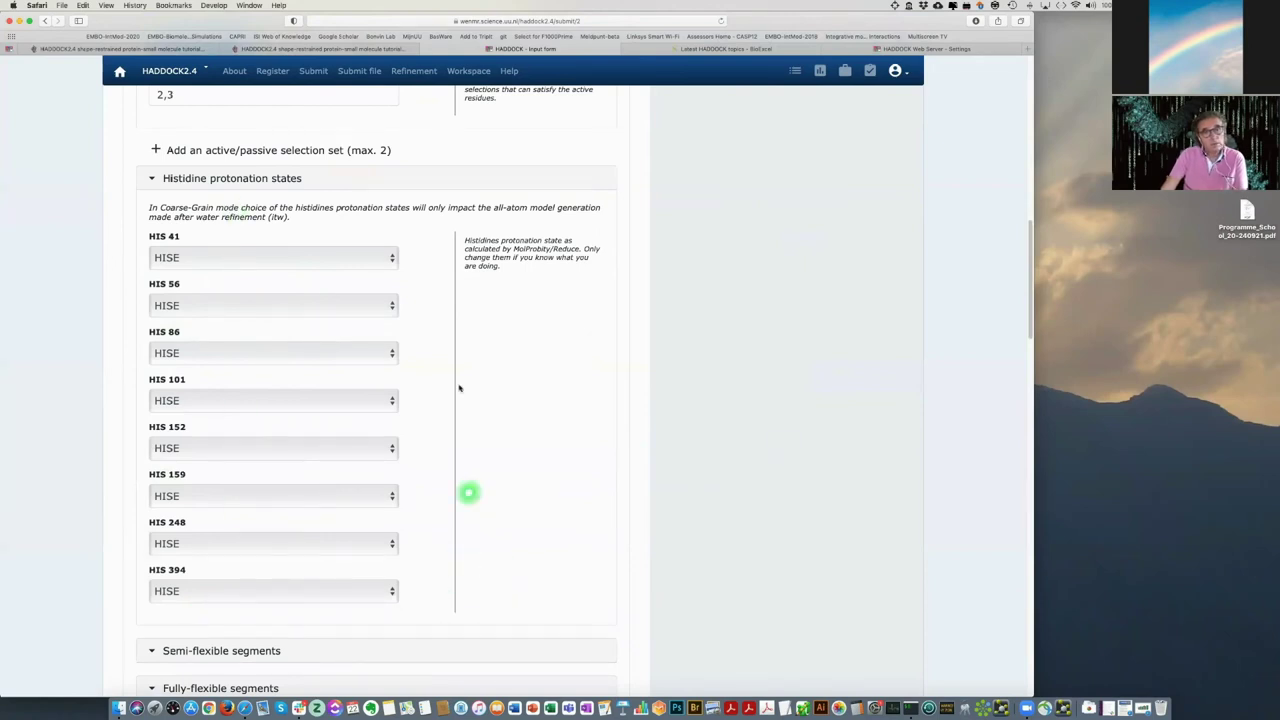
pyautogui.click(367, 262)
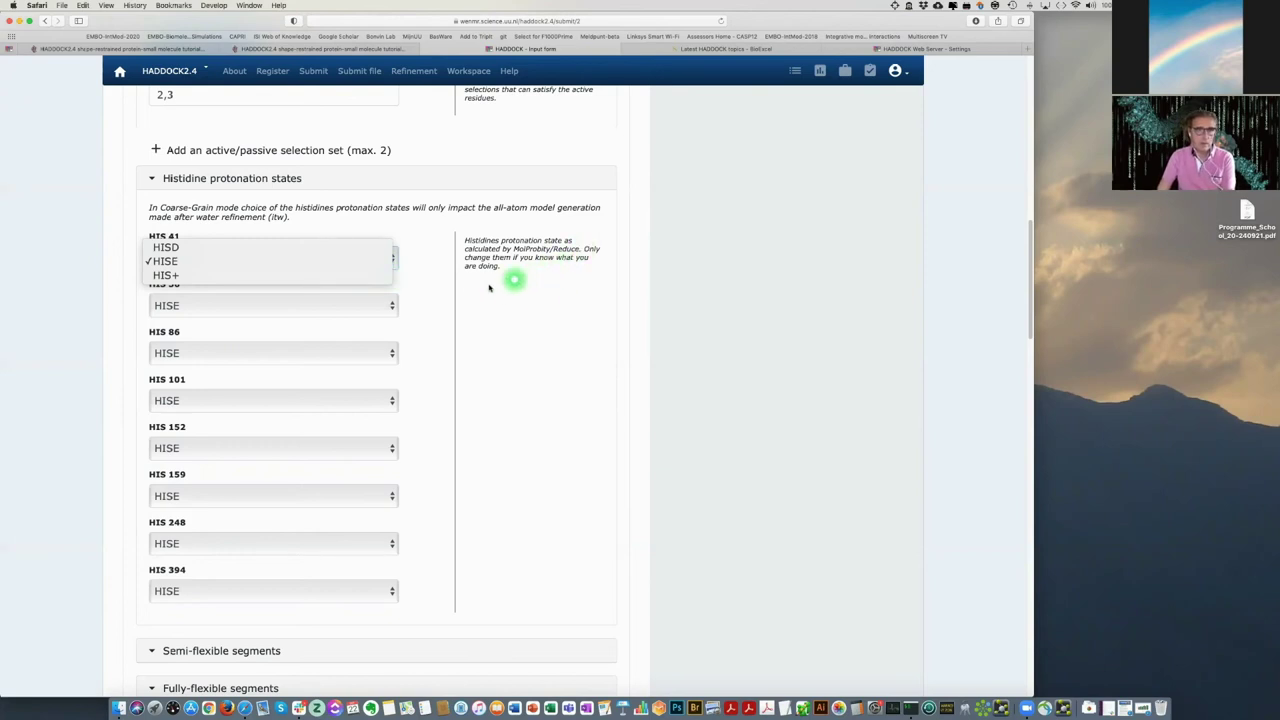
pyautogui.click(429, 268)
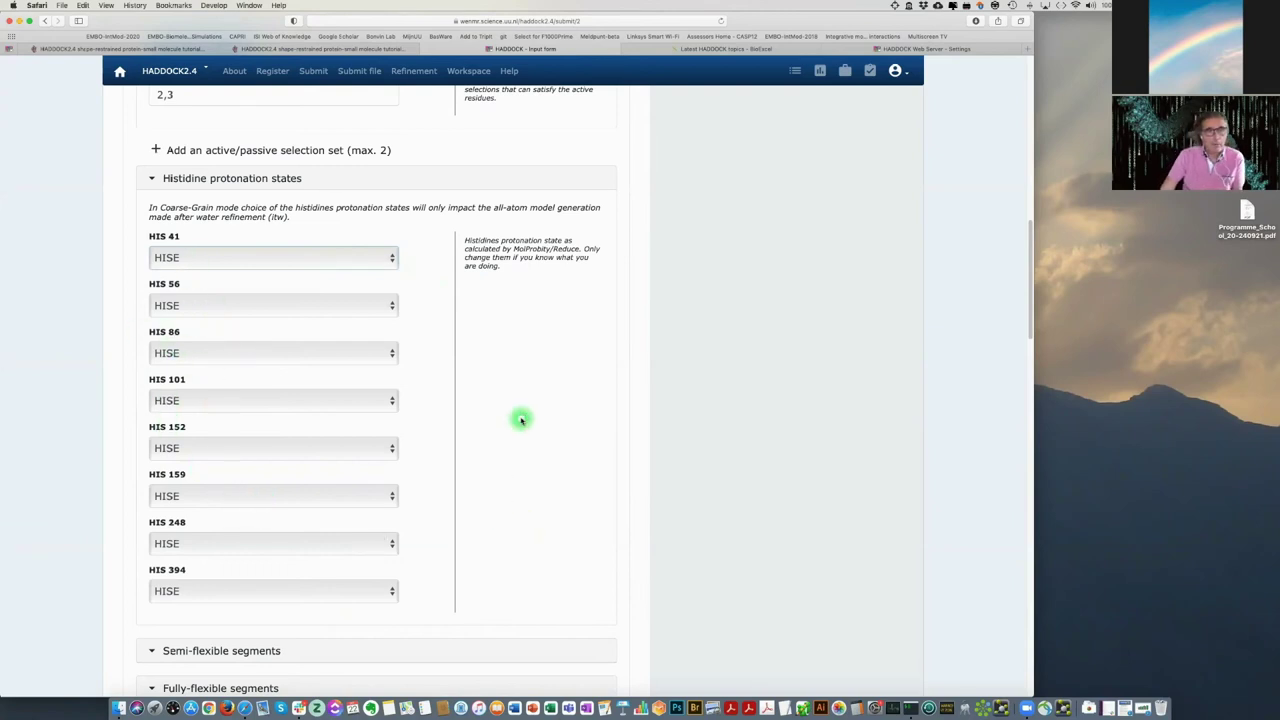
# Continue past the Molecule 2 and Molecule 3 parameters to the docking parameters and dismiss the ligand notice.
pyautogui.scroll(-5, 521, 422)
pyautogui.scroll(-3, 641, 353)
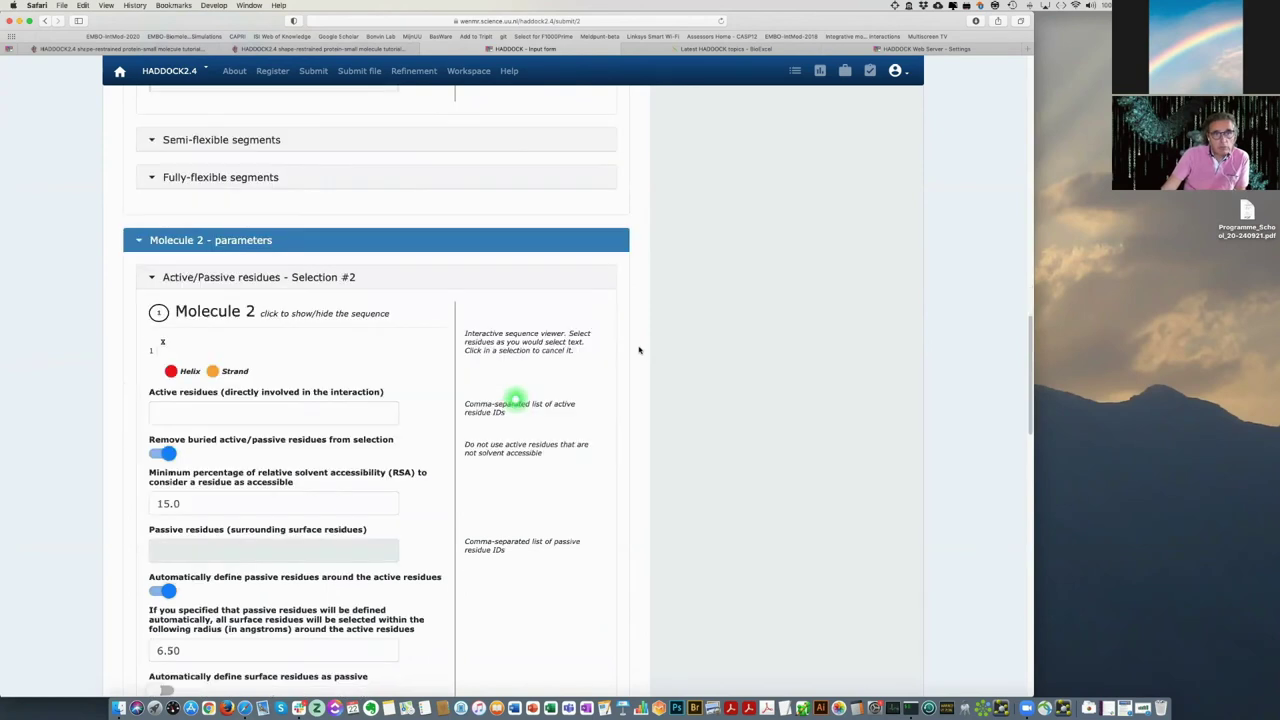
pyautogui.scroll(-8, 641, 350)
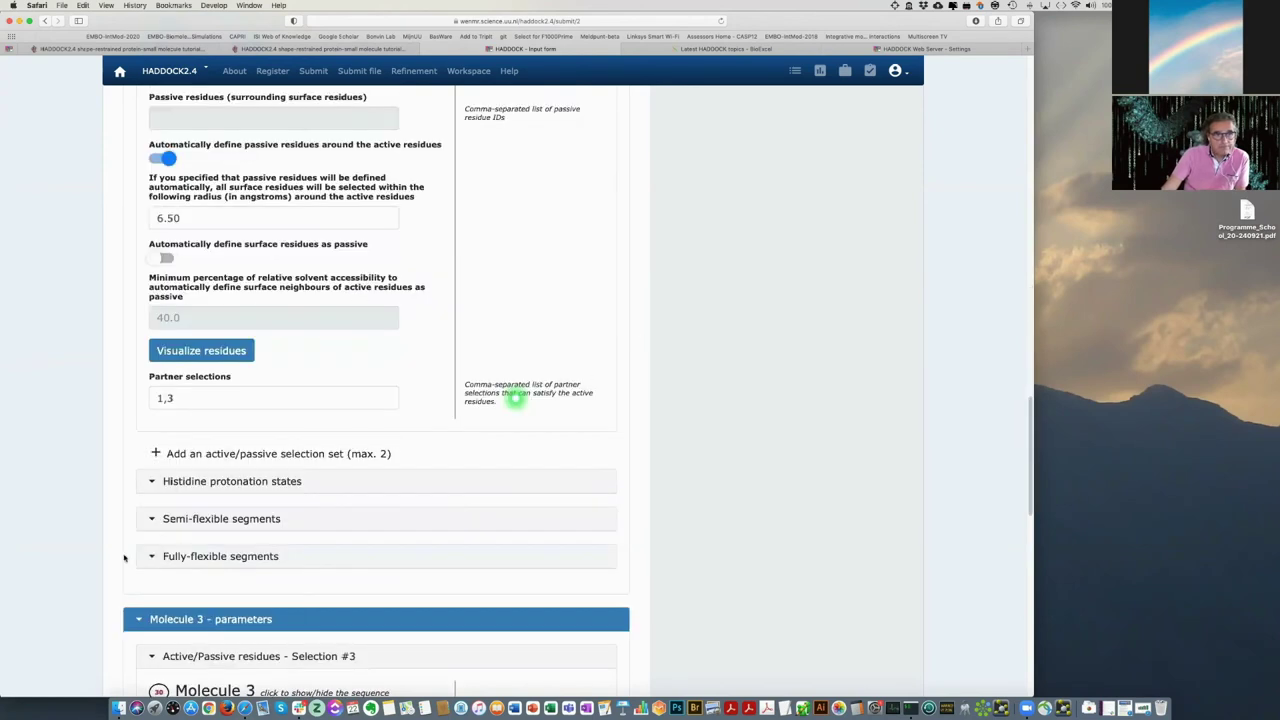
pyautogui.scroll(-3, 641, 345)
pyautogui.scroll(-4, 643, 357)
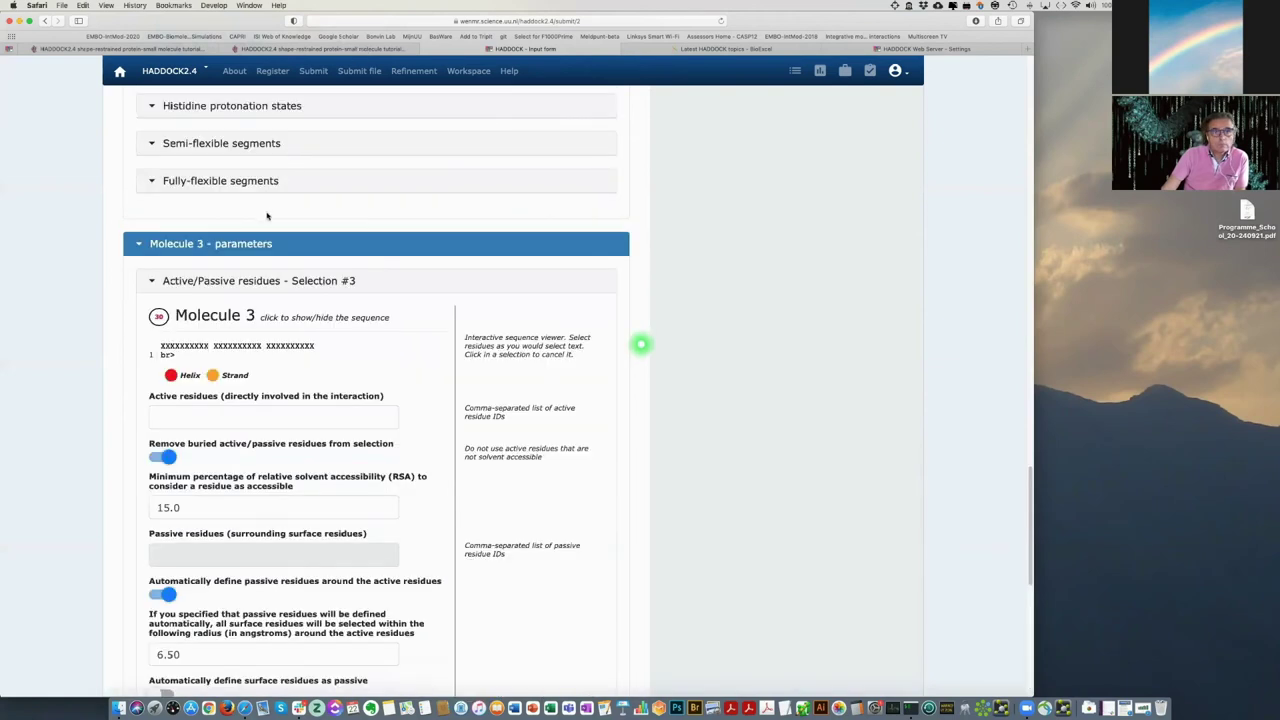
pyautogui.scroll(-4, 343, 234)
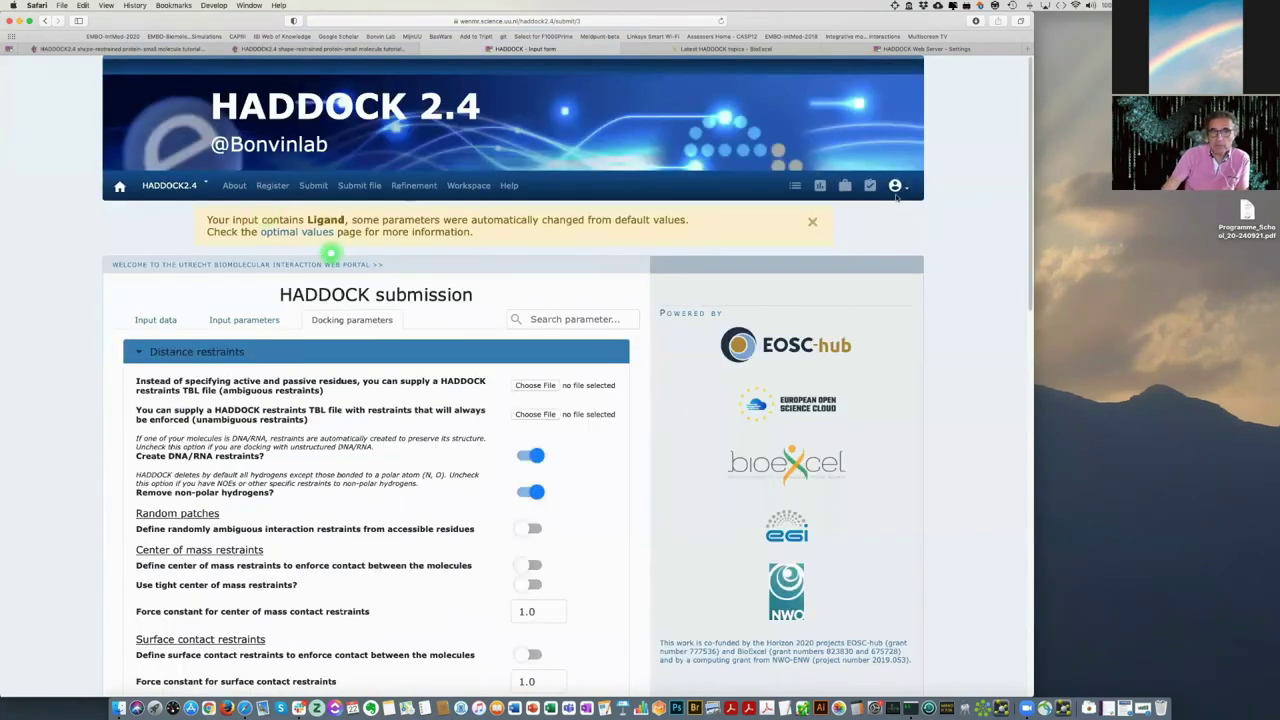
pyautogui.click(892, 204)
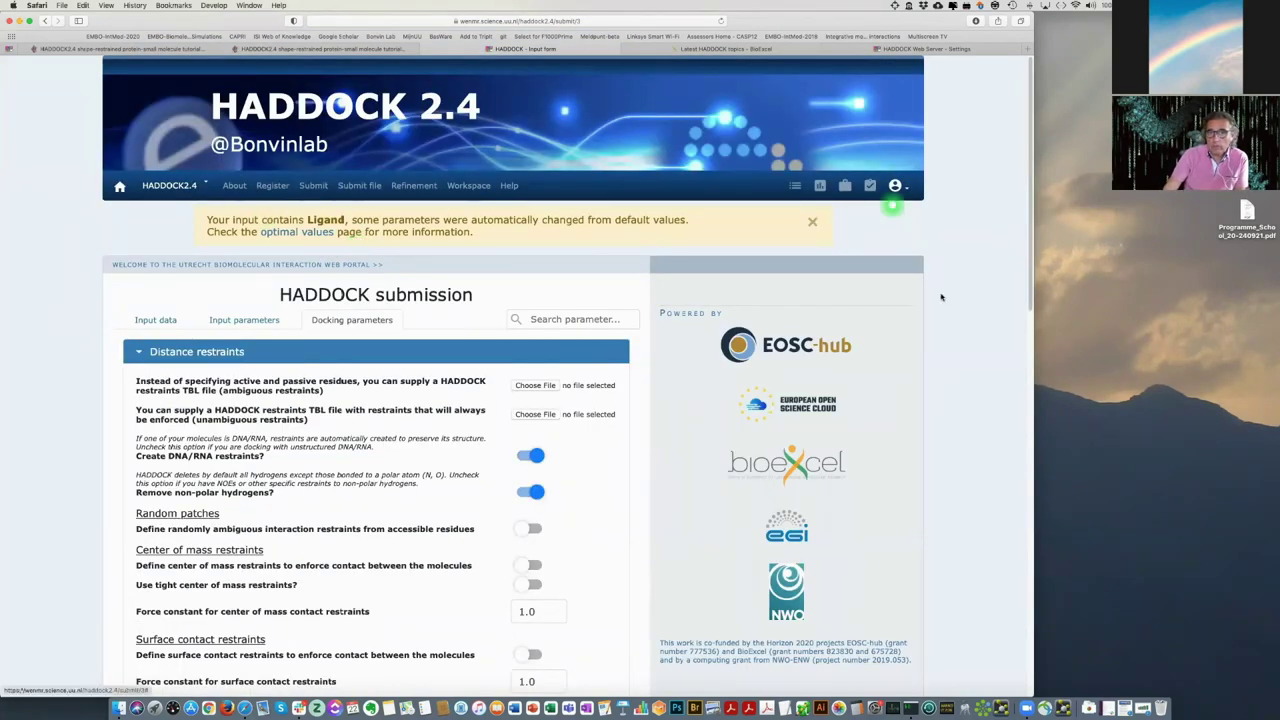
pyautogui.click(812, 221)
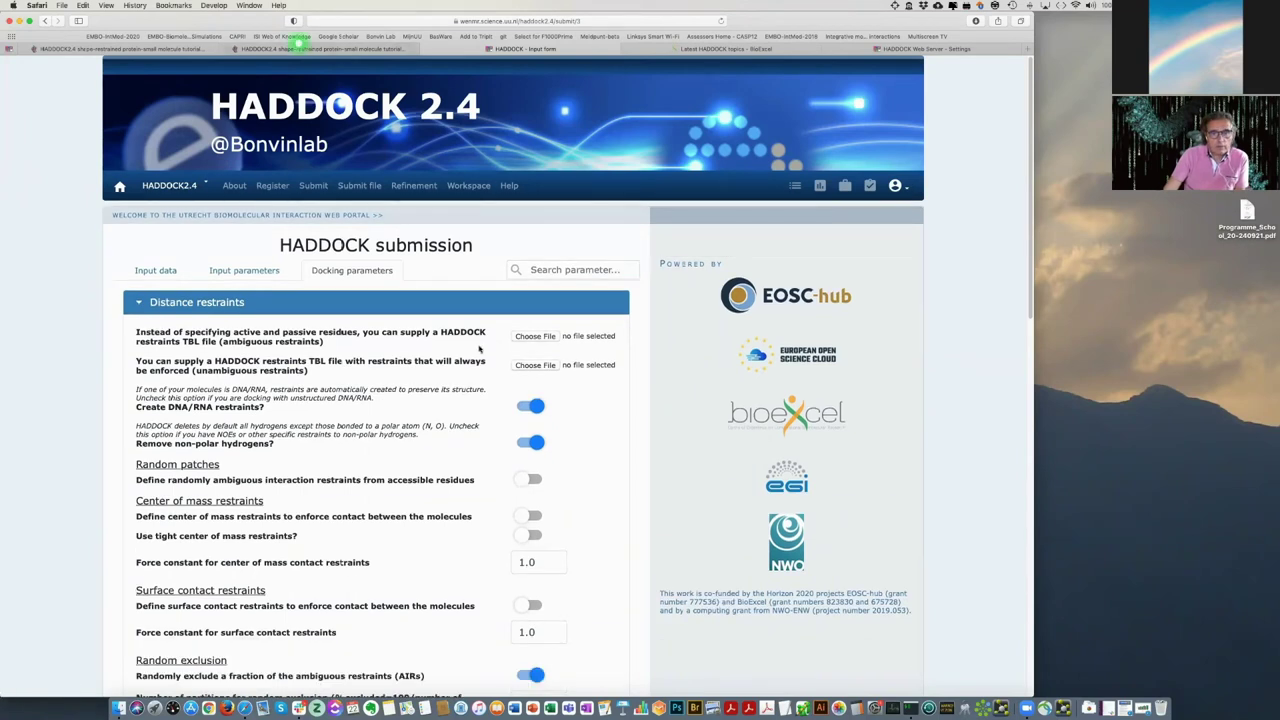
# Read tutorial steps 6 to 8 on the distance restraints, then return to the submission form.
pyautogui.click(297, 46)
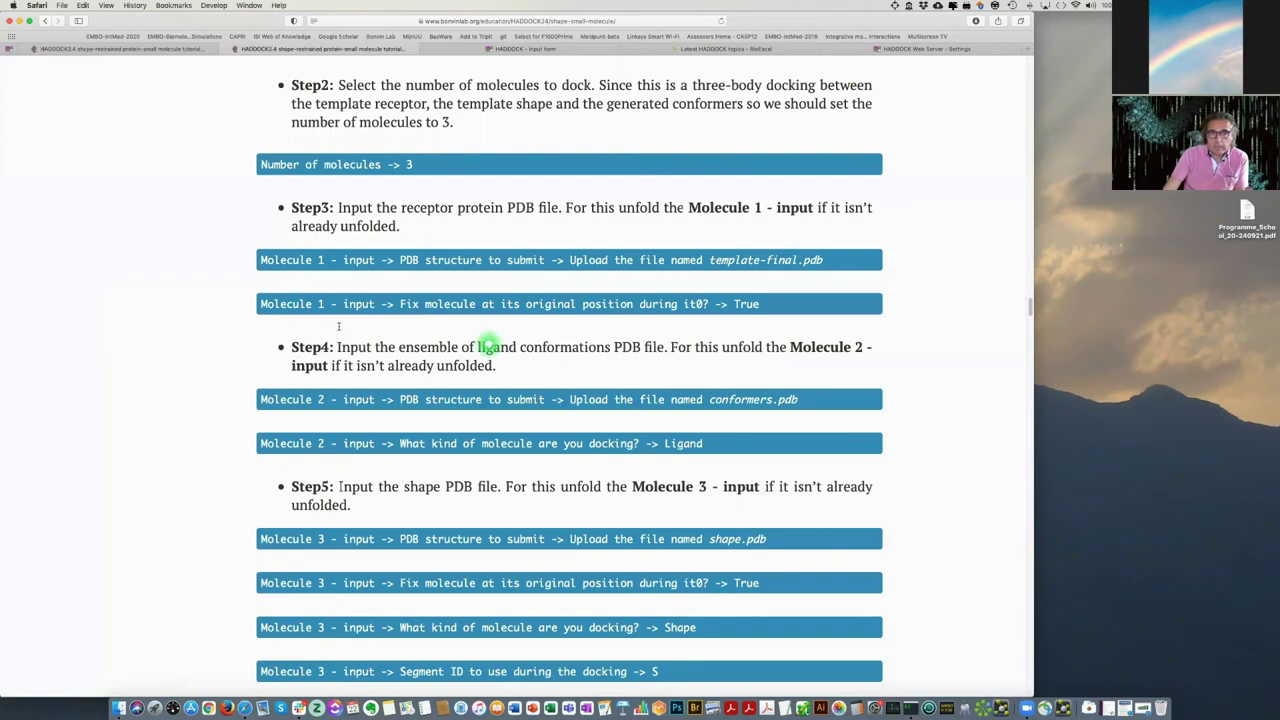
pyautogui.scroll(-5, 345, 321)
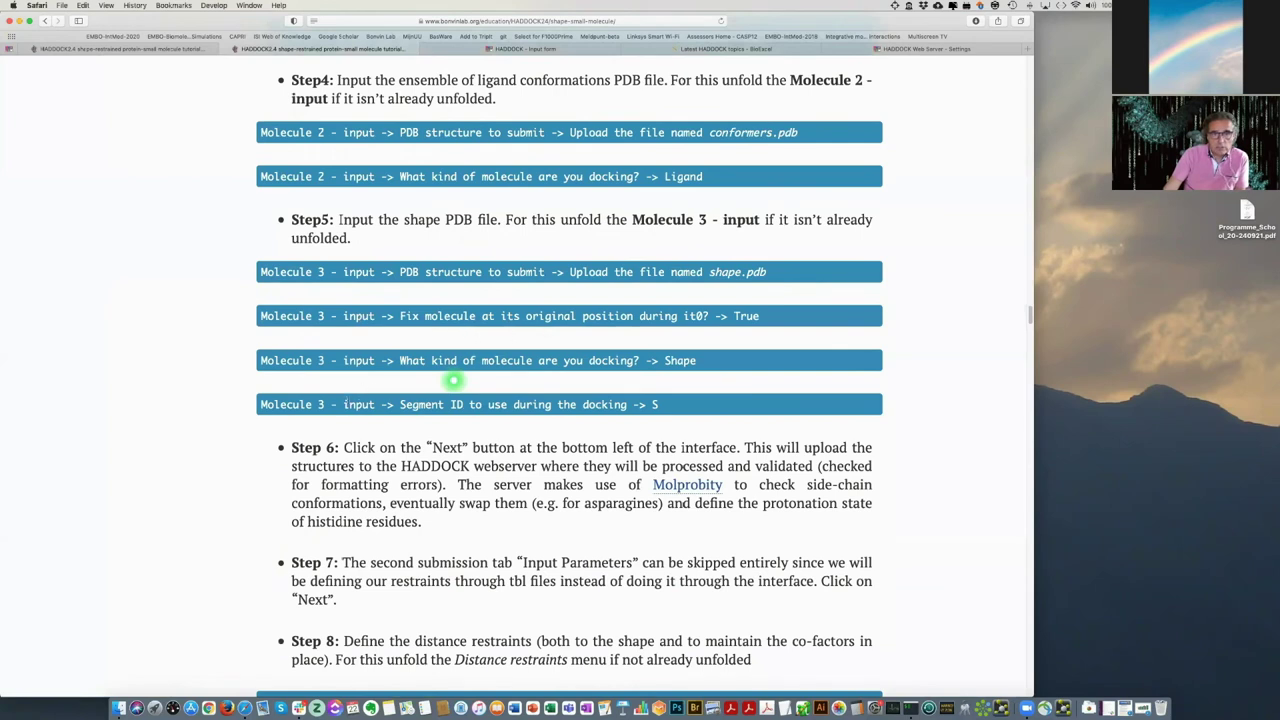
pyautogui.scroll(-4, 453, 380)
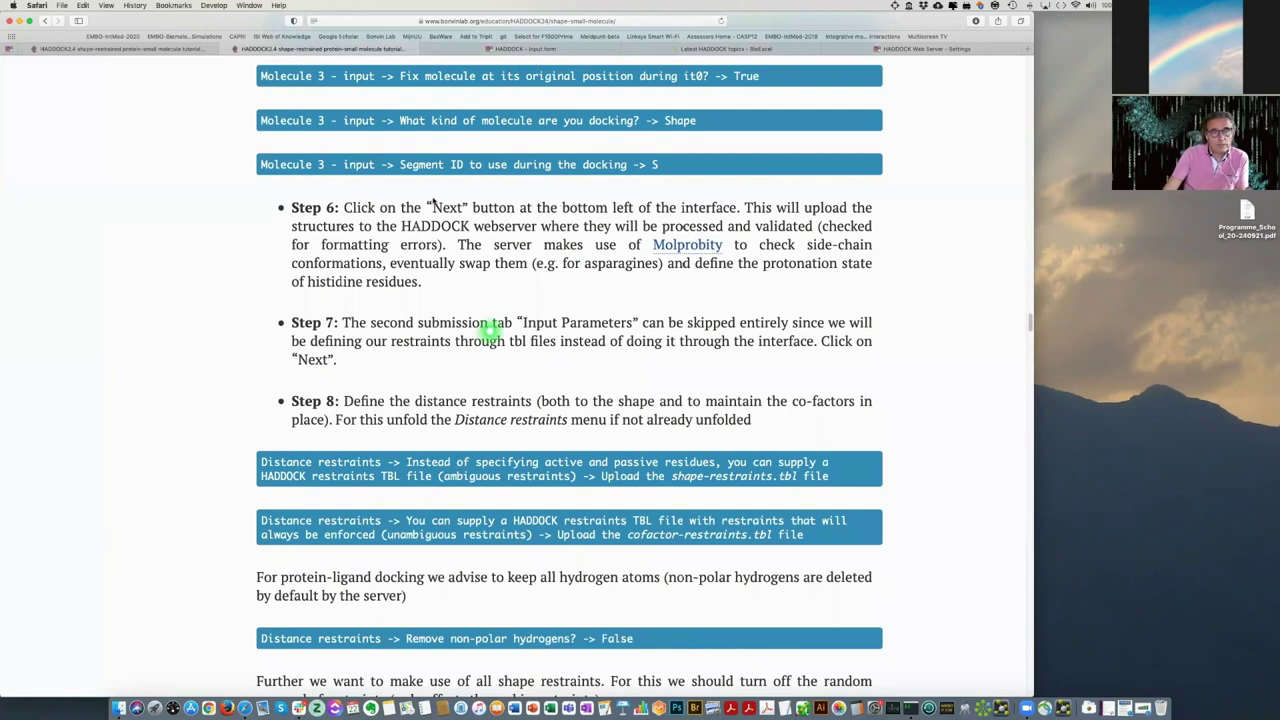
pyautogui.hotkey('ctrl', 'Tab')
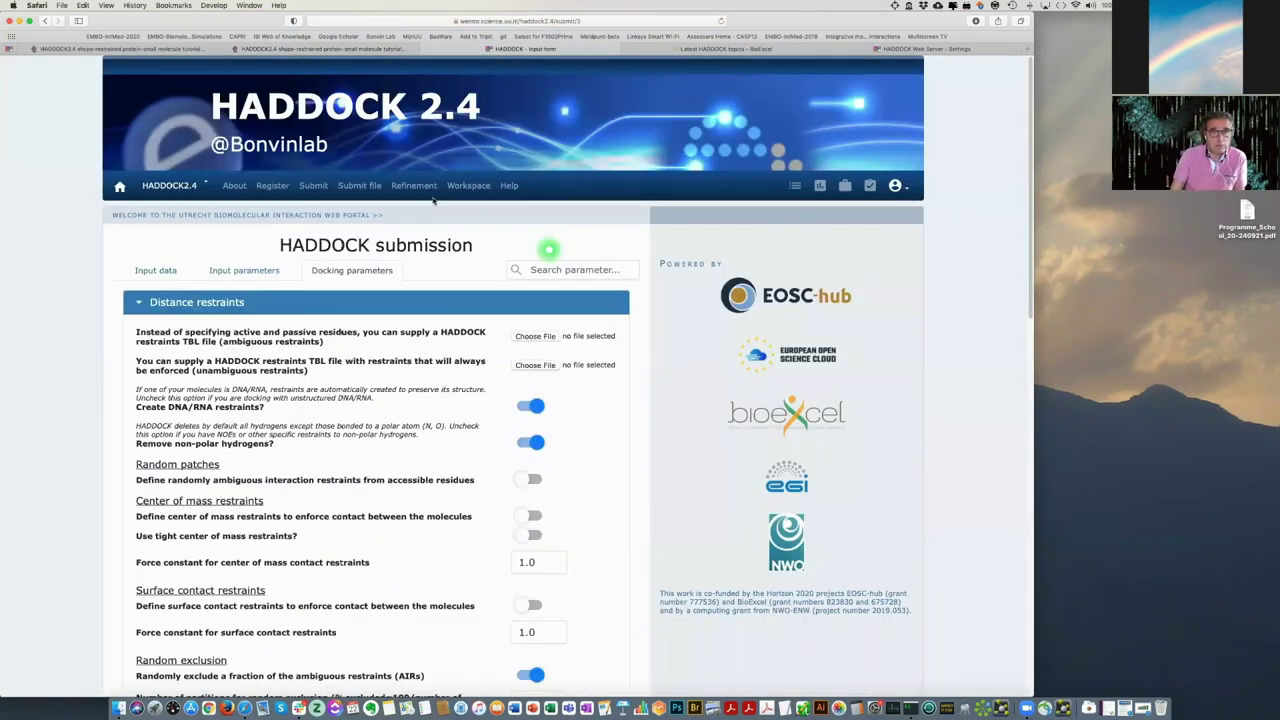
# Upload shape_restraints.tbl as the ambiguous restraints file and cofactor_restraints.tbl as the unambiguous restraints file.
pyautogui.scroll(-3, 519, 180)
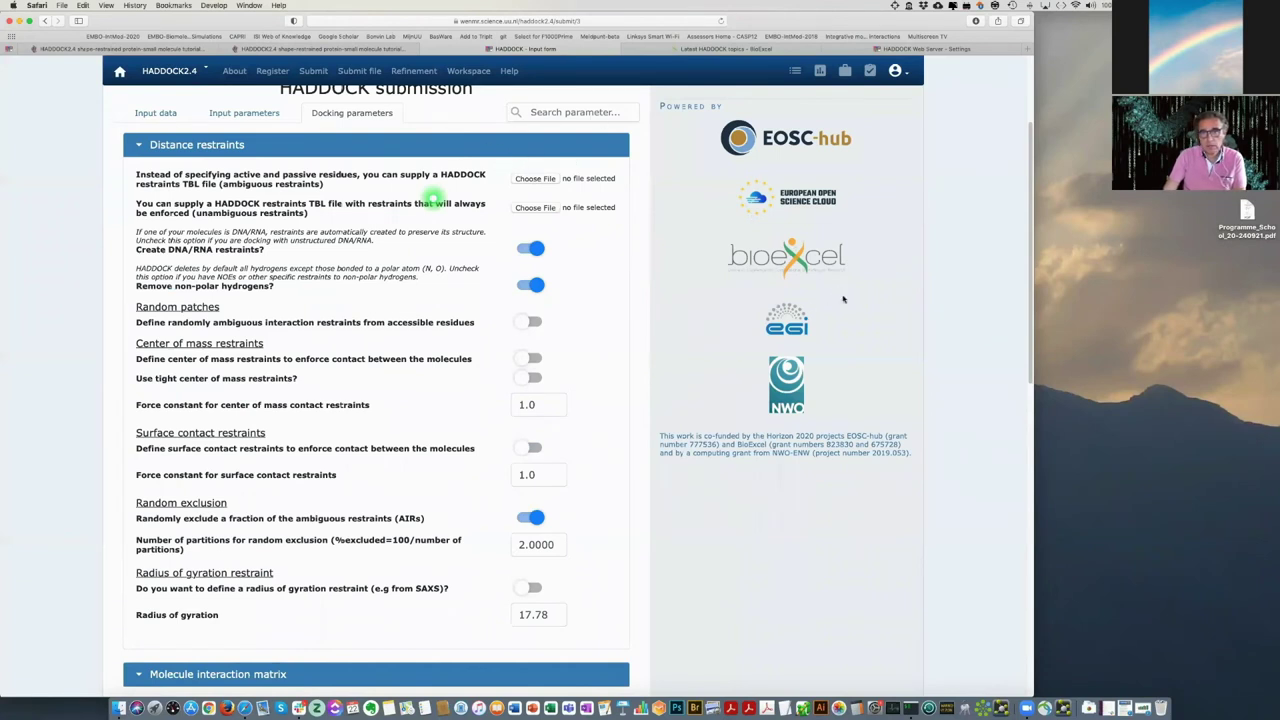
pyautogui.click(535, 207)
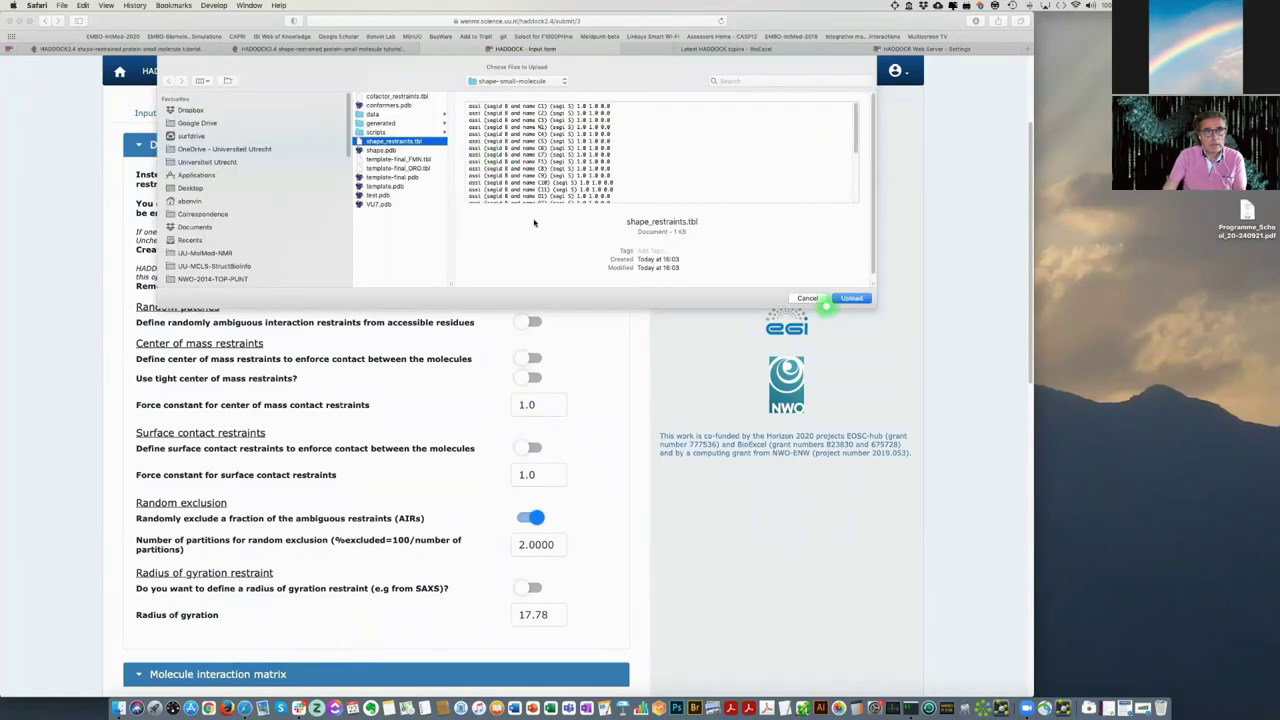
pyautogui.click(849, 298)
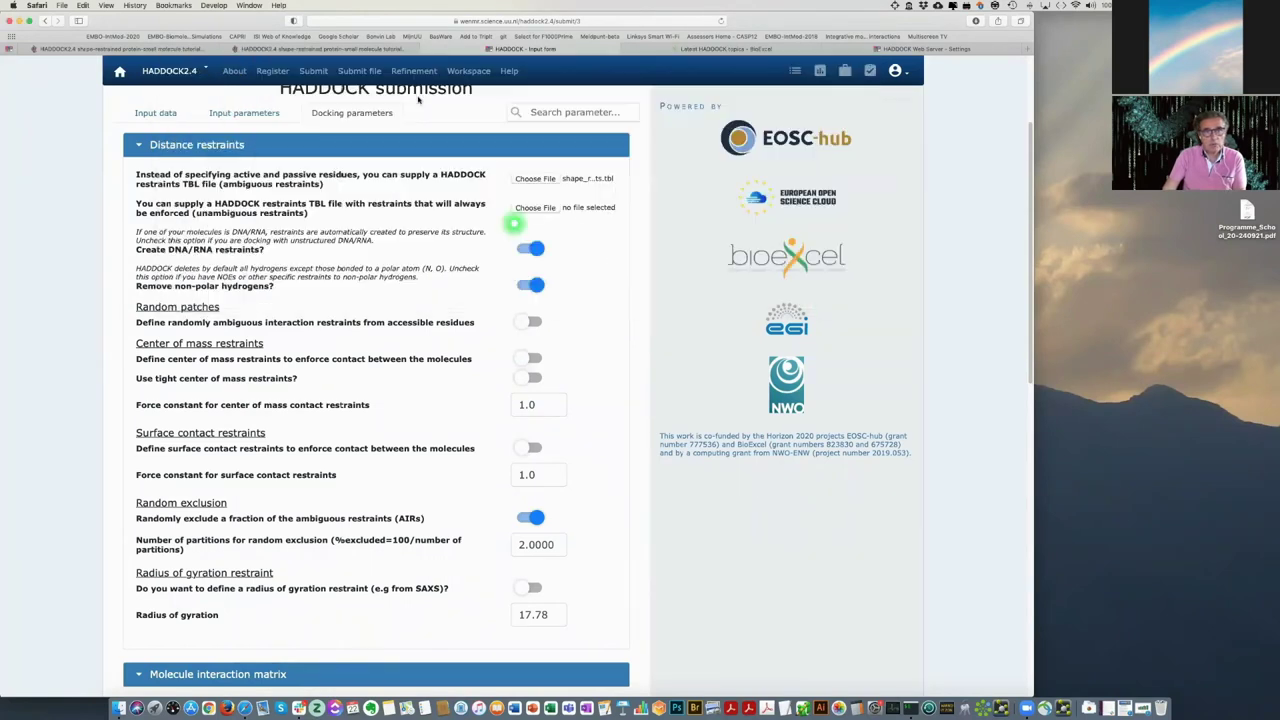
pyautogui.click(535, 207)
pyautogui.click(397, 96)
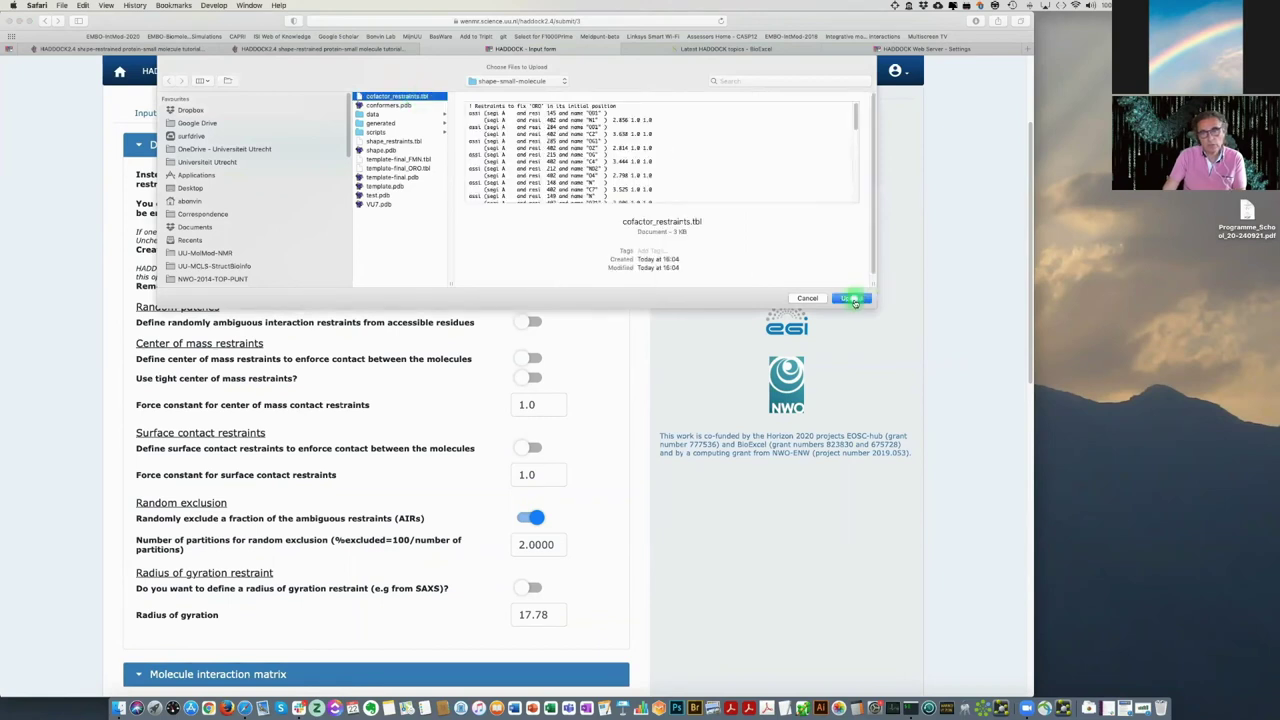
pyautogui.click(849, 298)
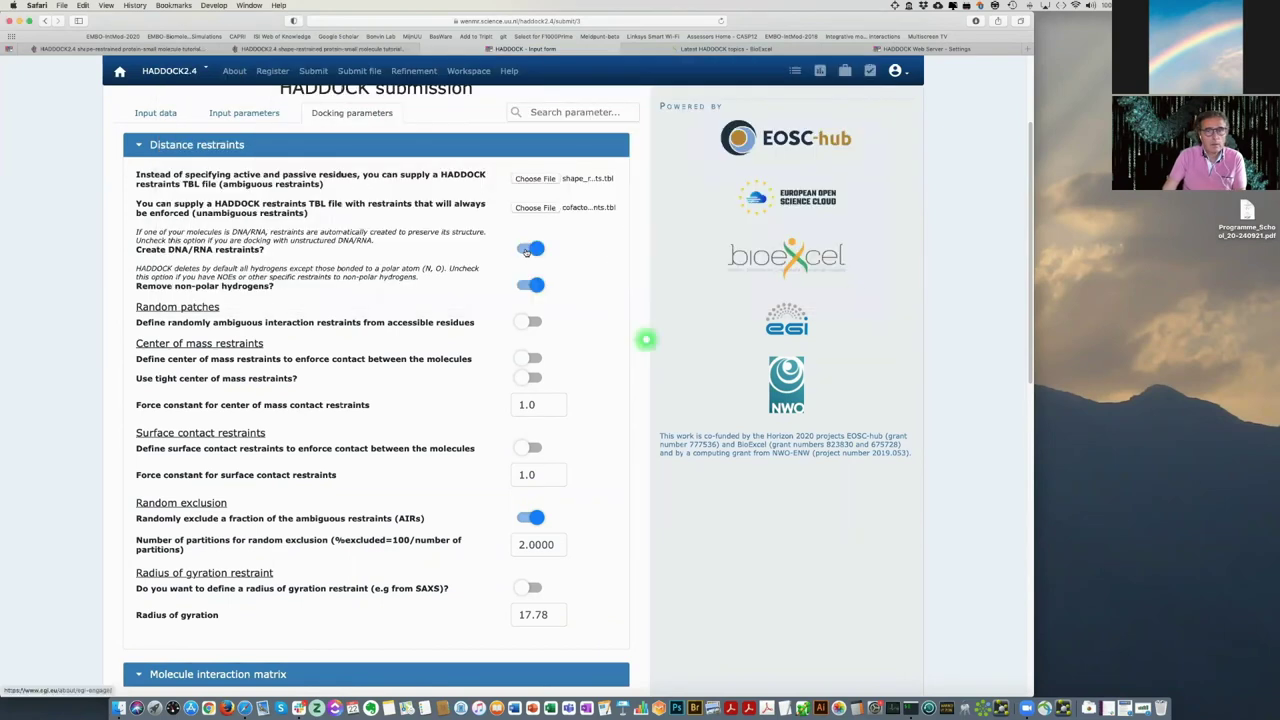
# Turn off creating DNA/RNA restraints, removing non-polar hydrogens and randomly excluding a fraction of the ambiguous restraints.
pyautogui.click(527, 249)
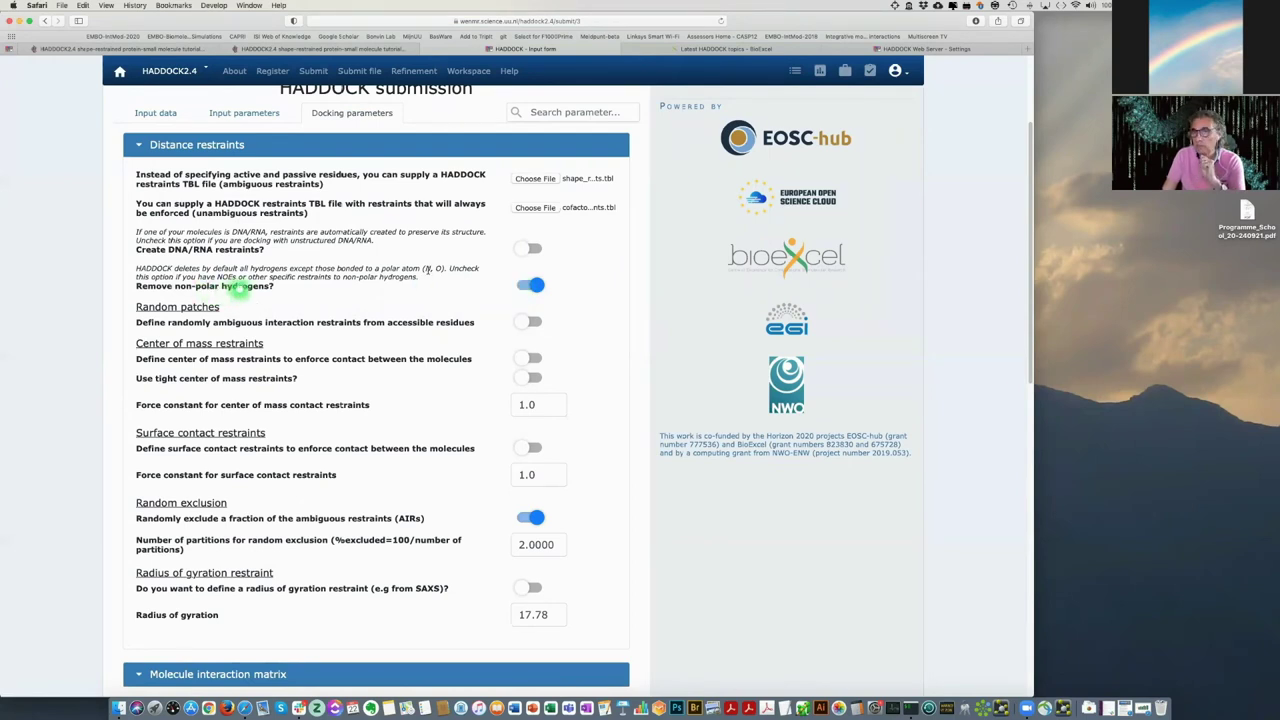
pyautogui.click(524, 286)
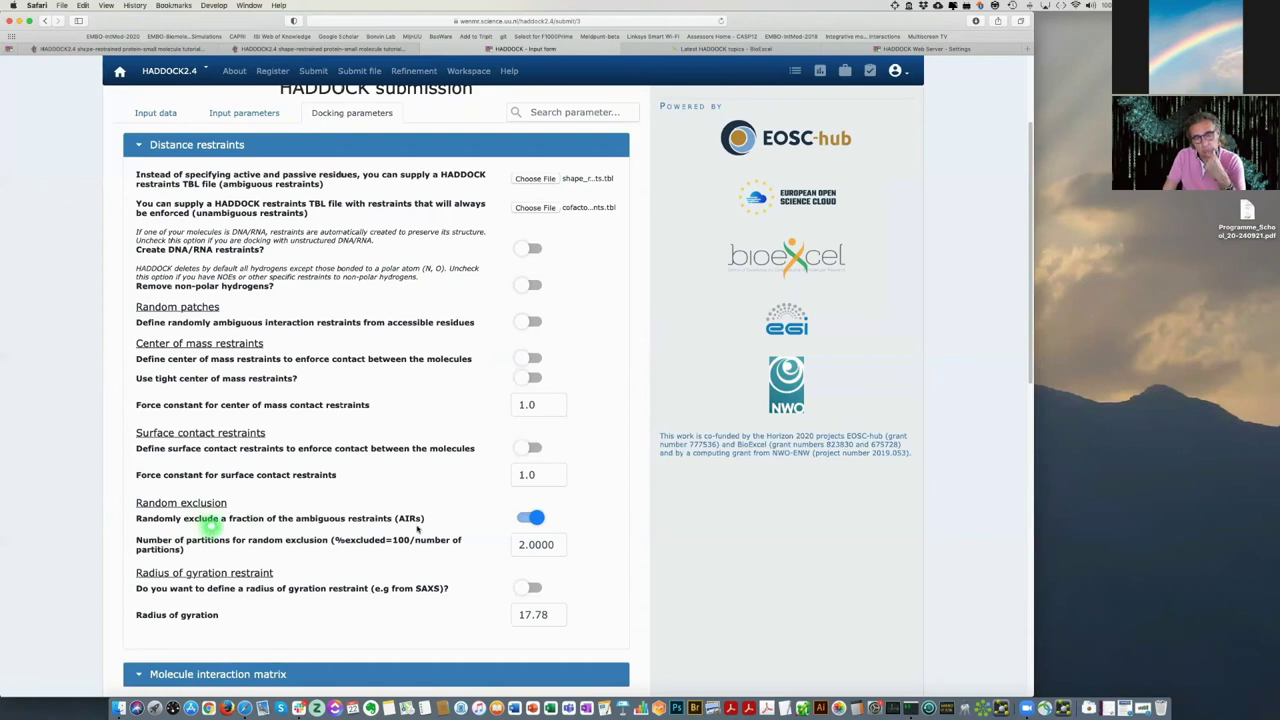
pyautogui.click(530, 518)
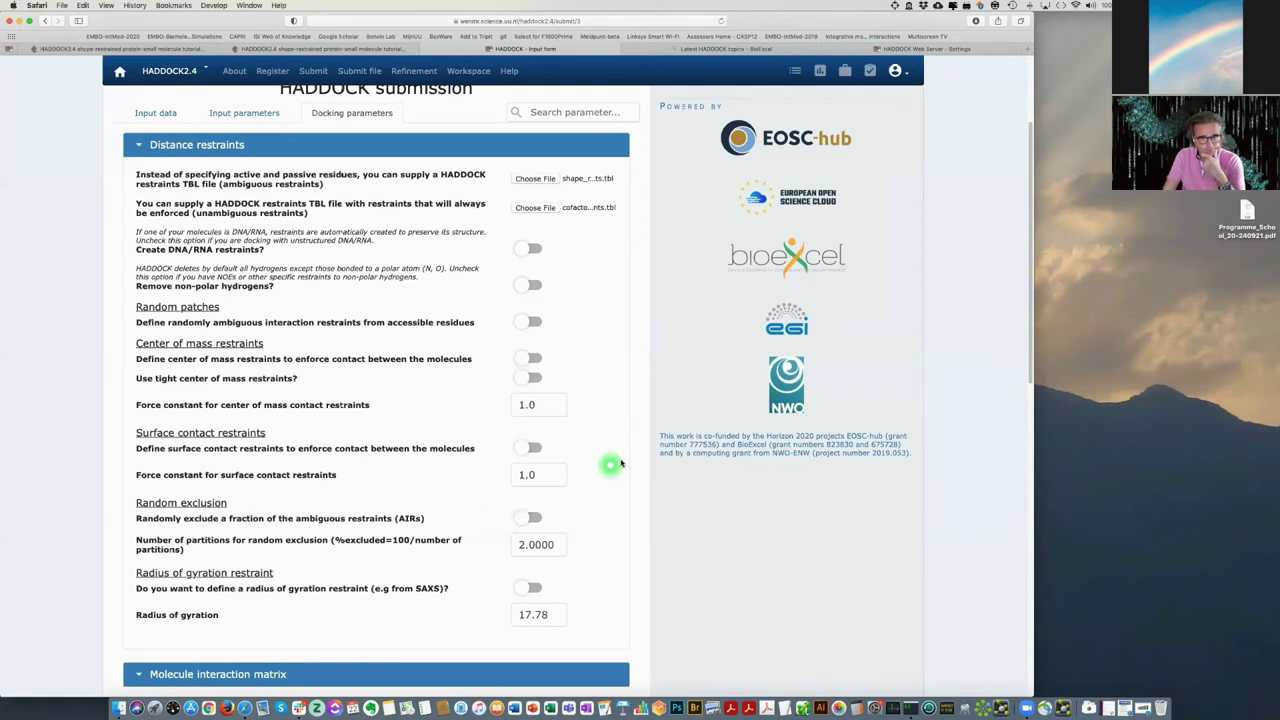
pyautogui.scroll(-1, 621, 463)
pyautogui.scroll(-2, 621, 463)
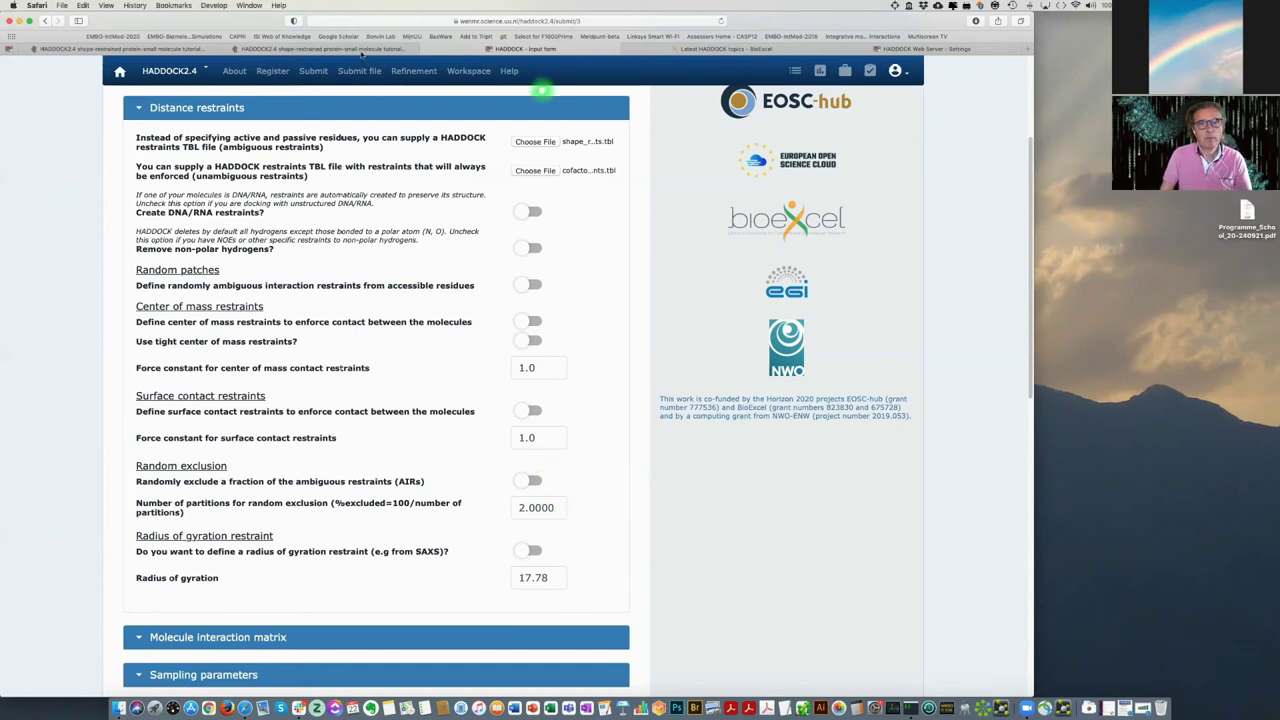
# Read tutorial step 9 on the sampling parameters for the ligand conformations and return to the submission form.
pyautogui.click(363, 50)
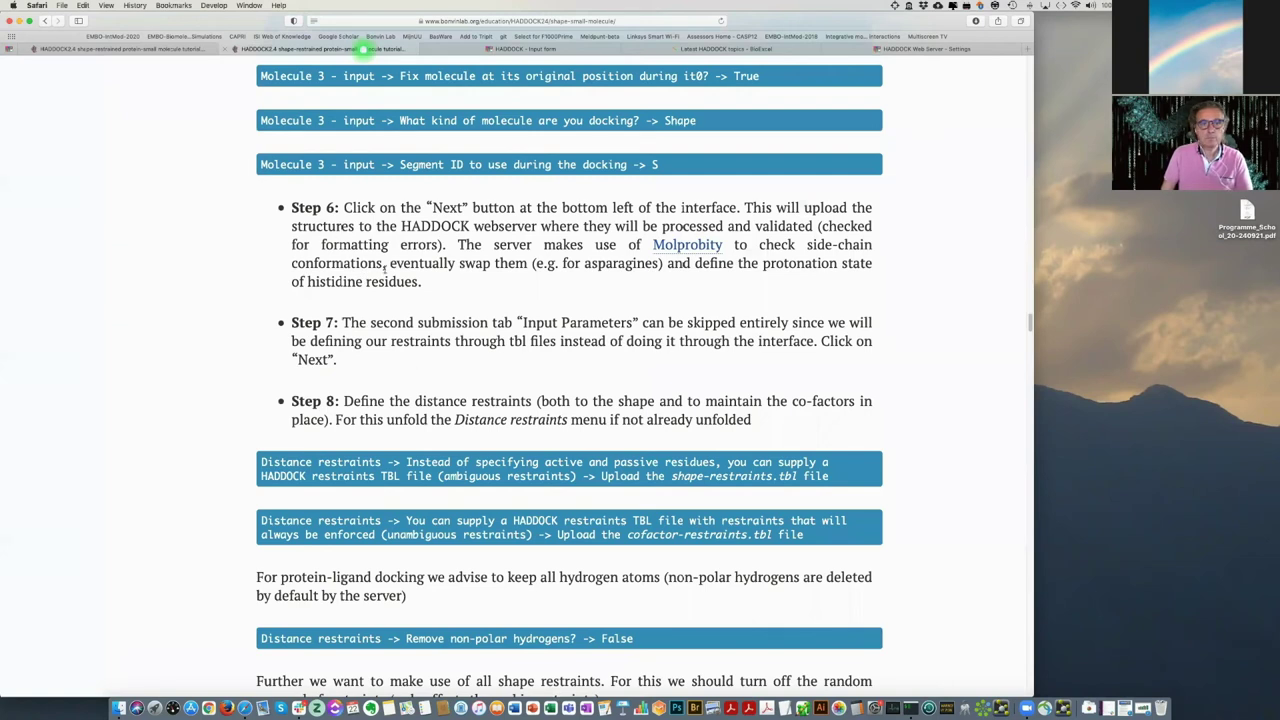
pyautogui.scroll(-10, 482, 243)
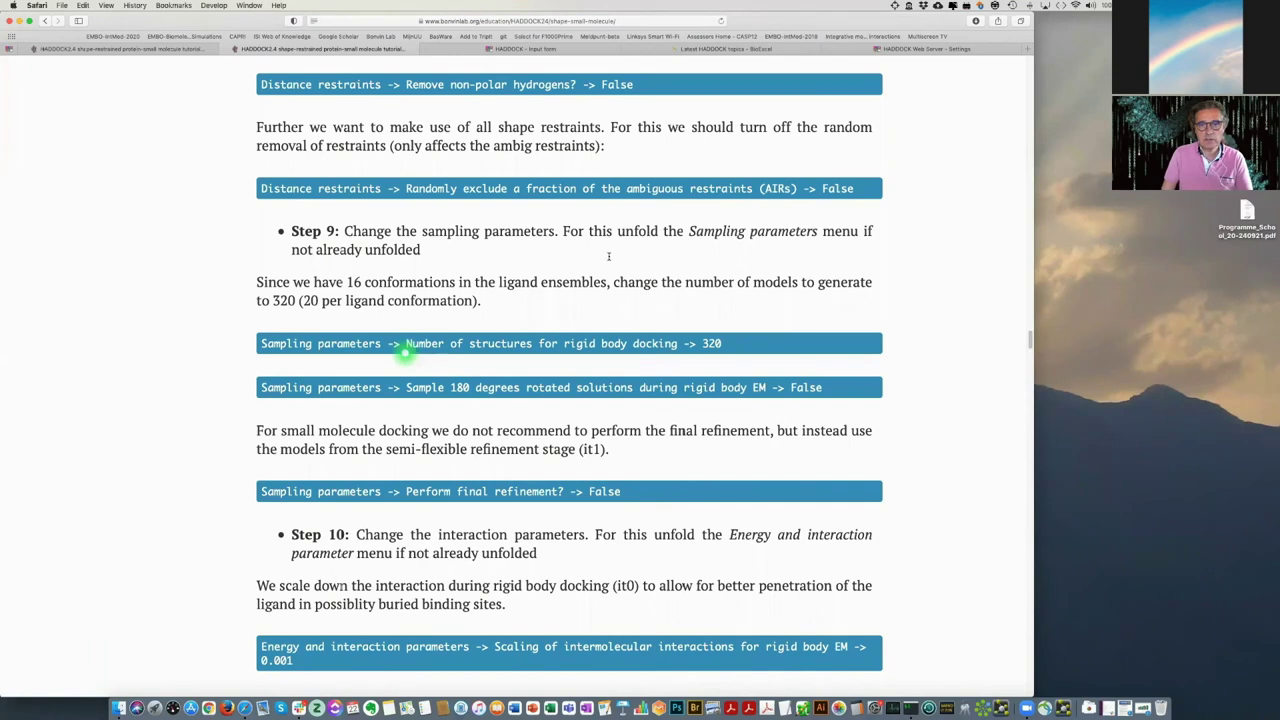
pyautogui.scroll(-1, 600, 258)
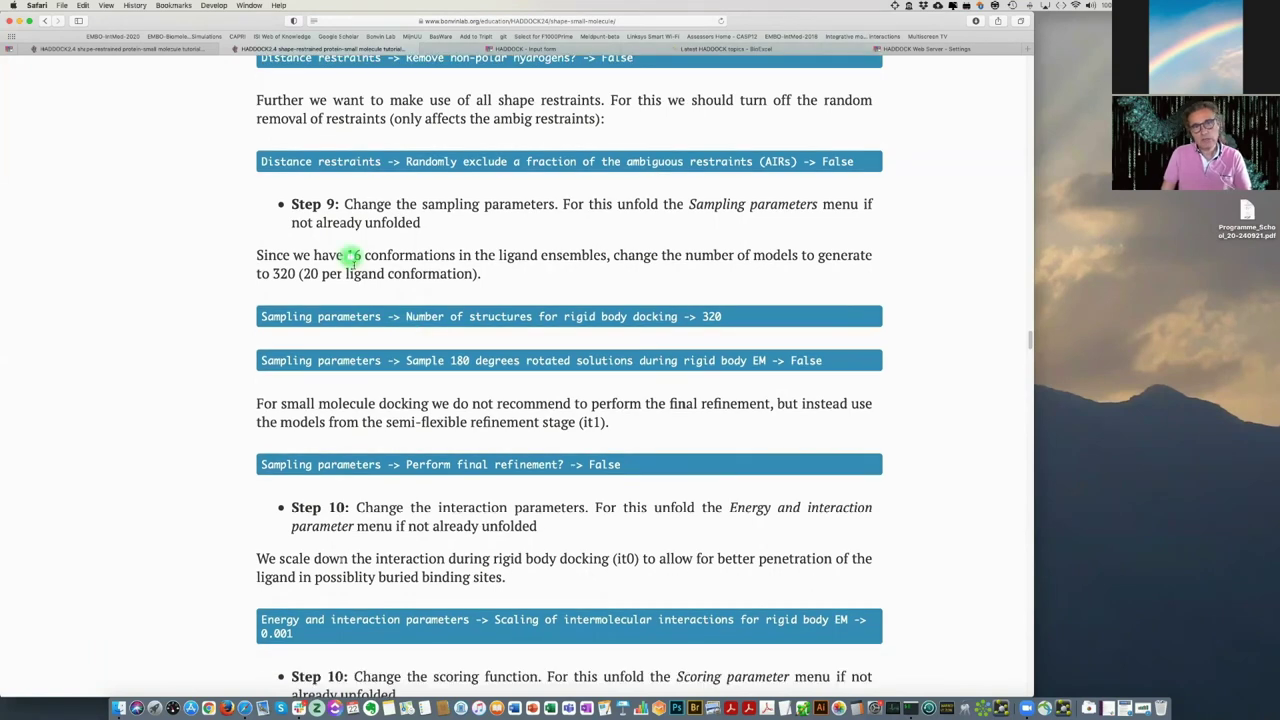
pyautogui.moveTo(350, 256)
pyautogui.mouseDown()
pyautogui.moveTo(606, 254)
pyautogui.moveTo(351, 254)
pyautogui.mouseUp()
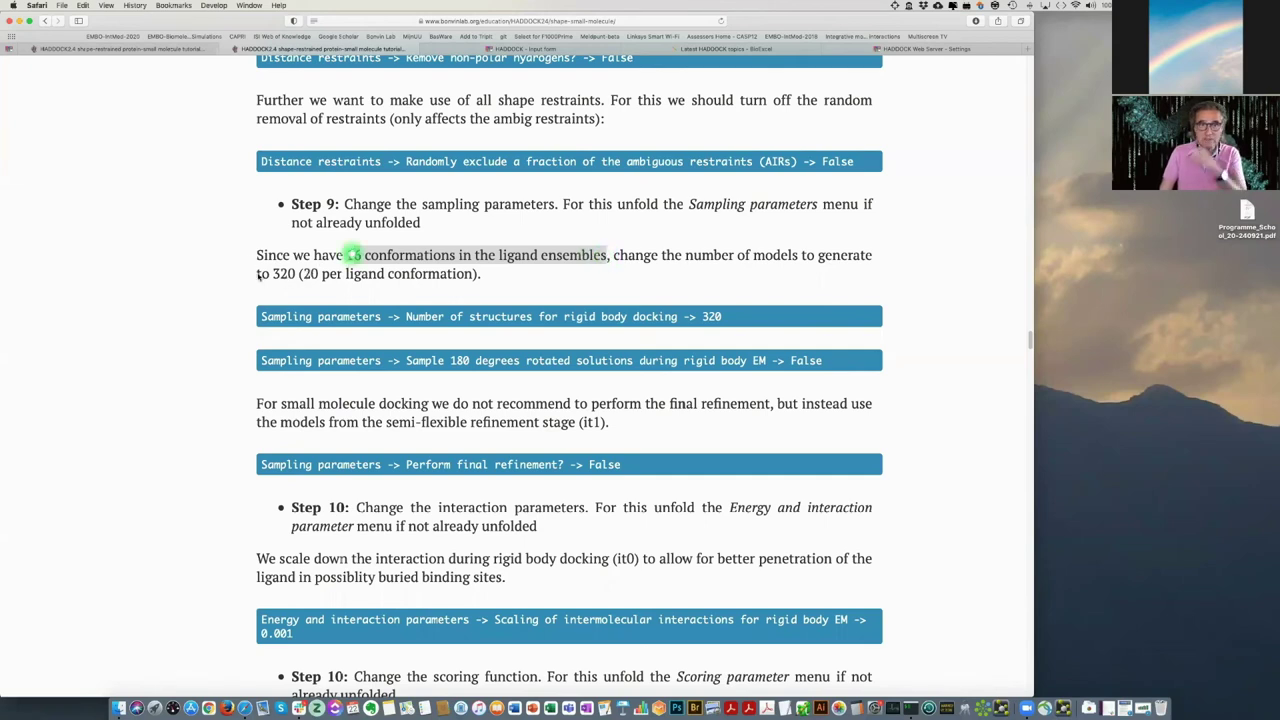
pyautogui.click(298, 283)
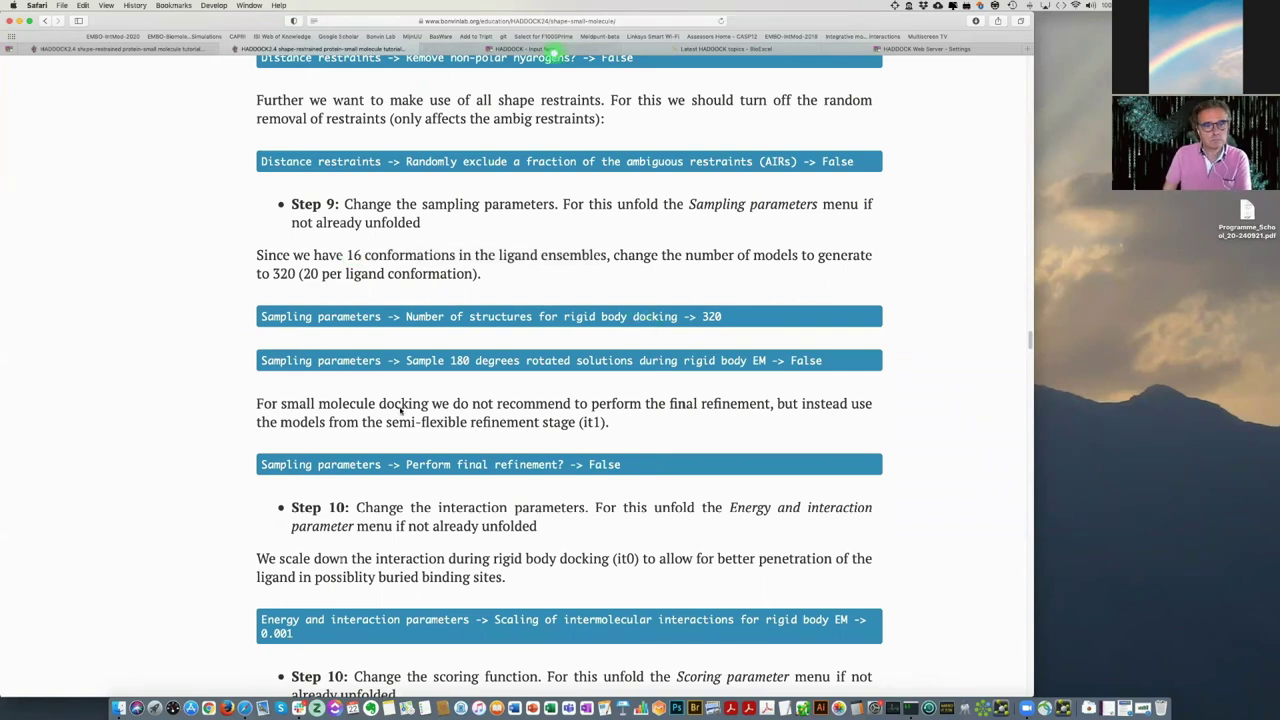
pyautogui.click(553, 50)
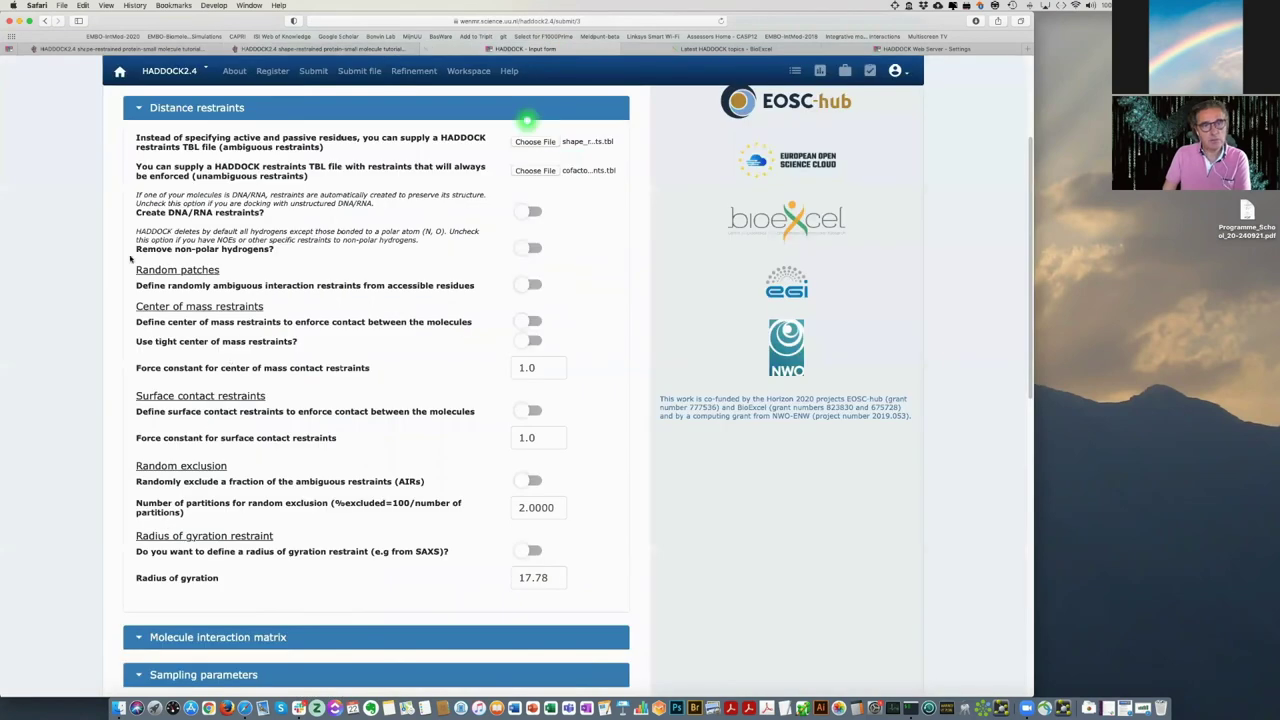
# Collapse the distance restraints, unfold the sampling parameters and set the number of structures for rigid body docking to 320.
pyautogui.scroll(-3, 140, 278)
pyautogui.scroll(3, 140, 278)
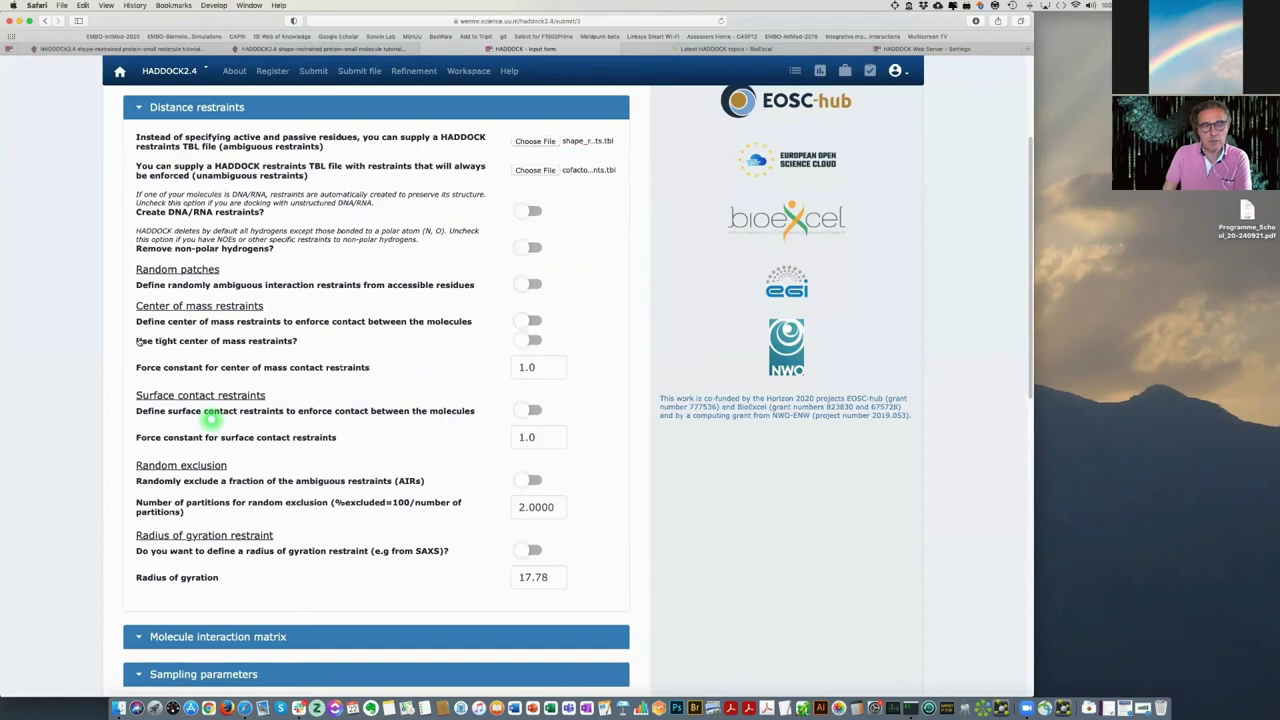
pyautogui.scroll(3, 139, 341)
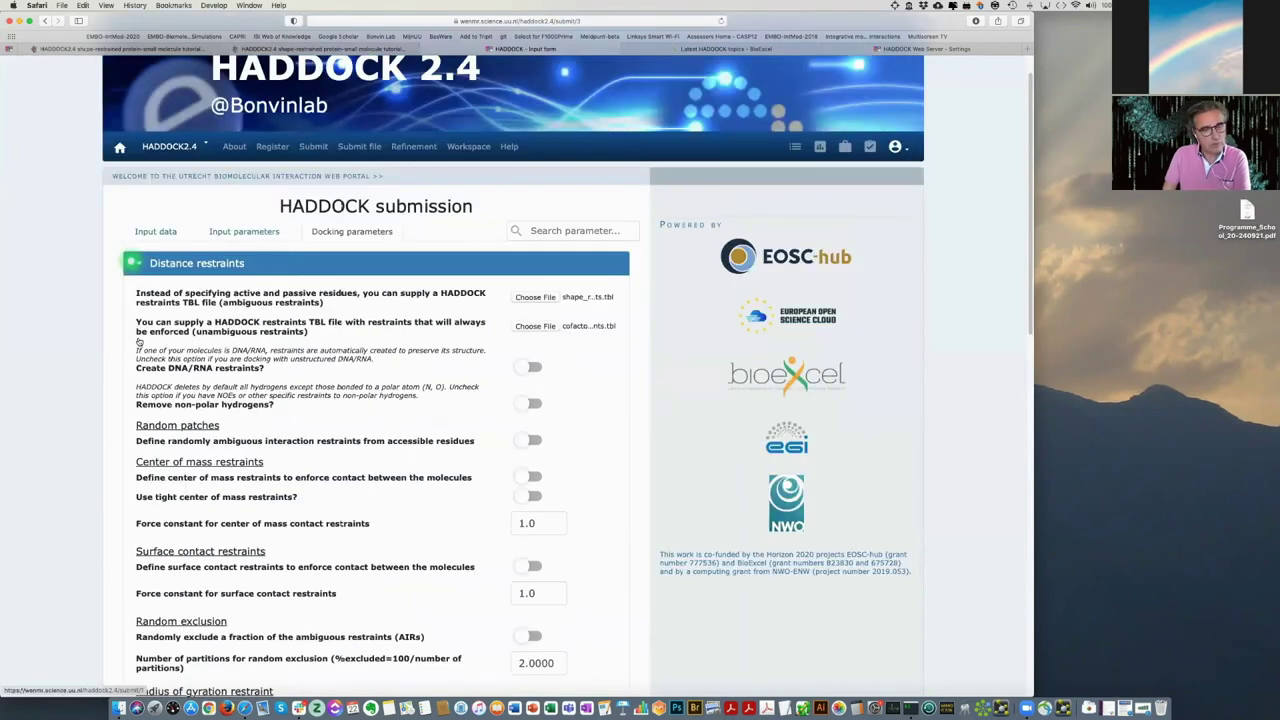
pyautogui.click(196, 263)
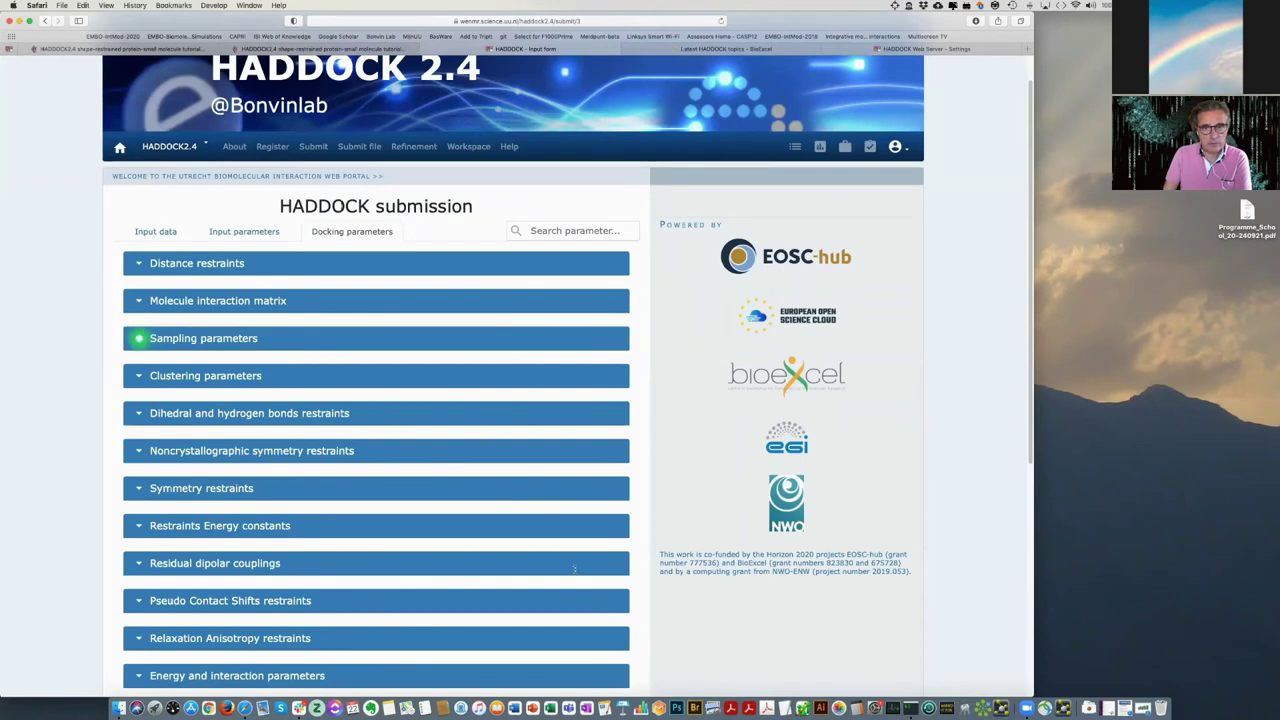
pyautogui.click(139, 338)
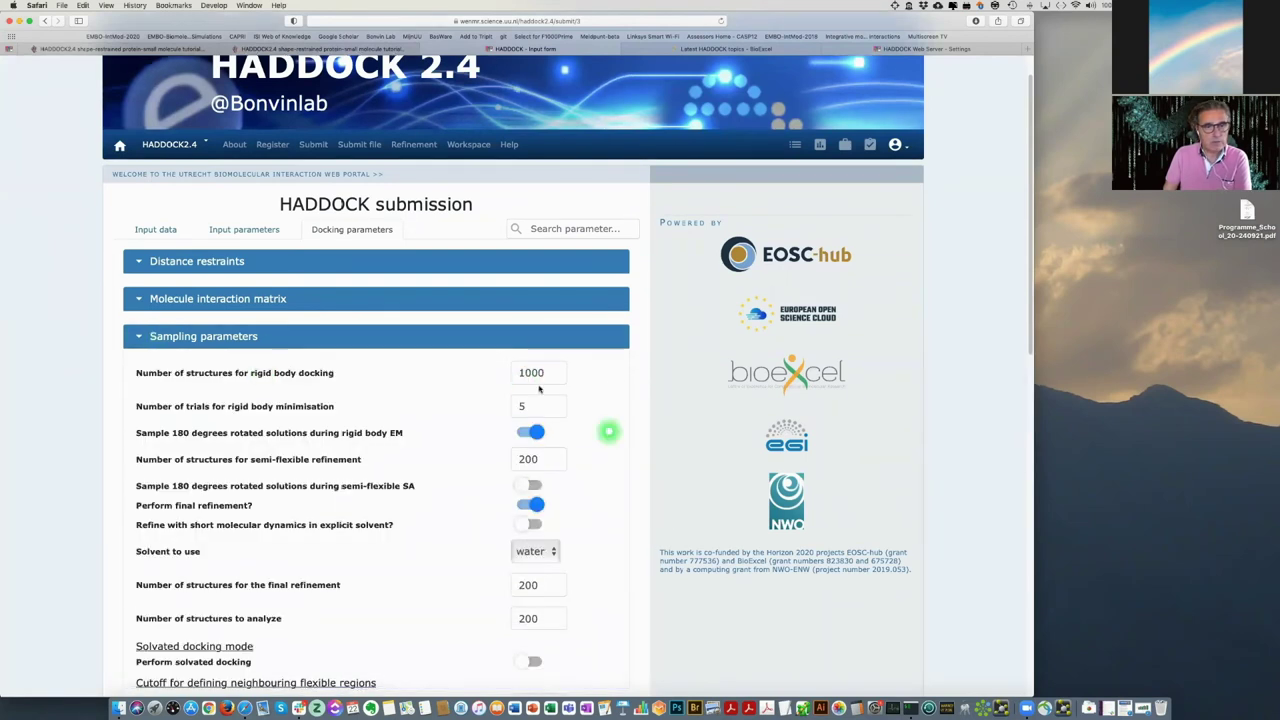
pyautogui.scroll(-1, 531, 400)
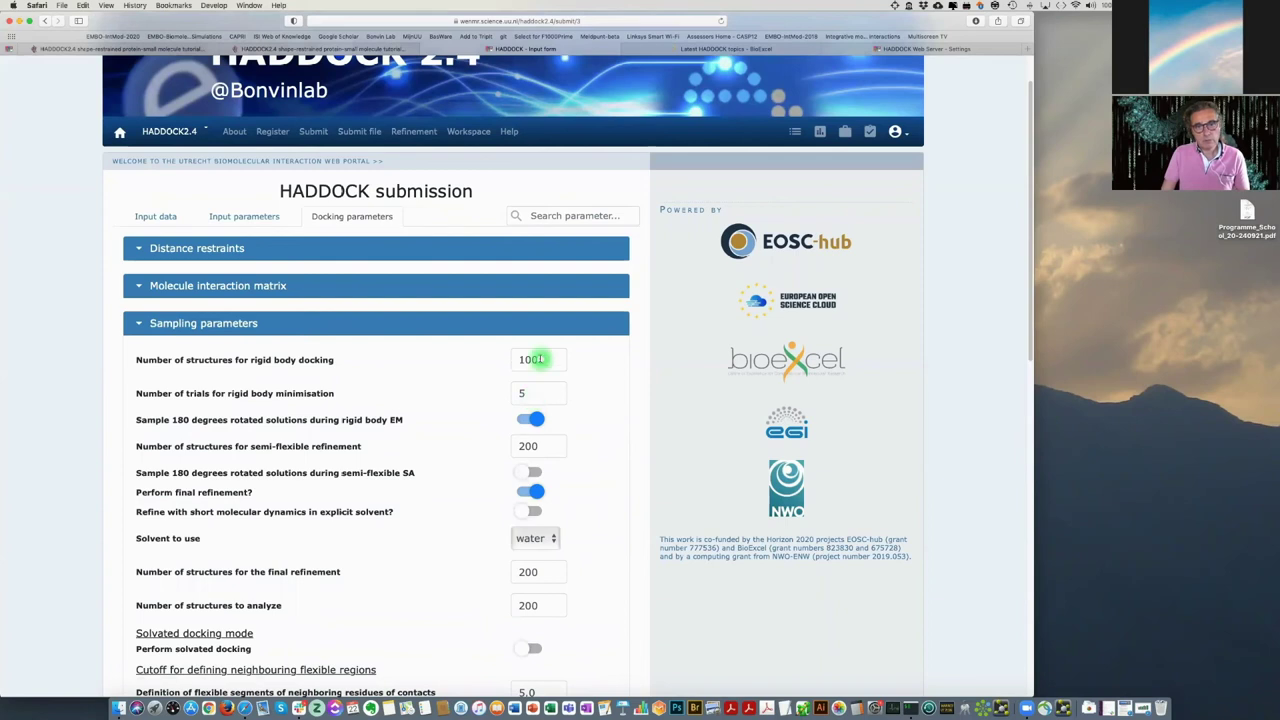
pyautogui.moveTo(547, 358); pyautogui.dragTo(472, 361)
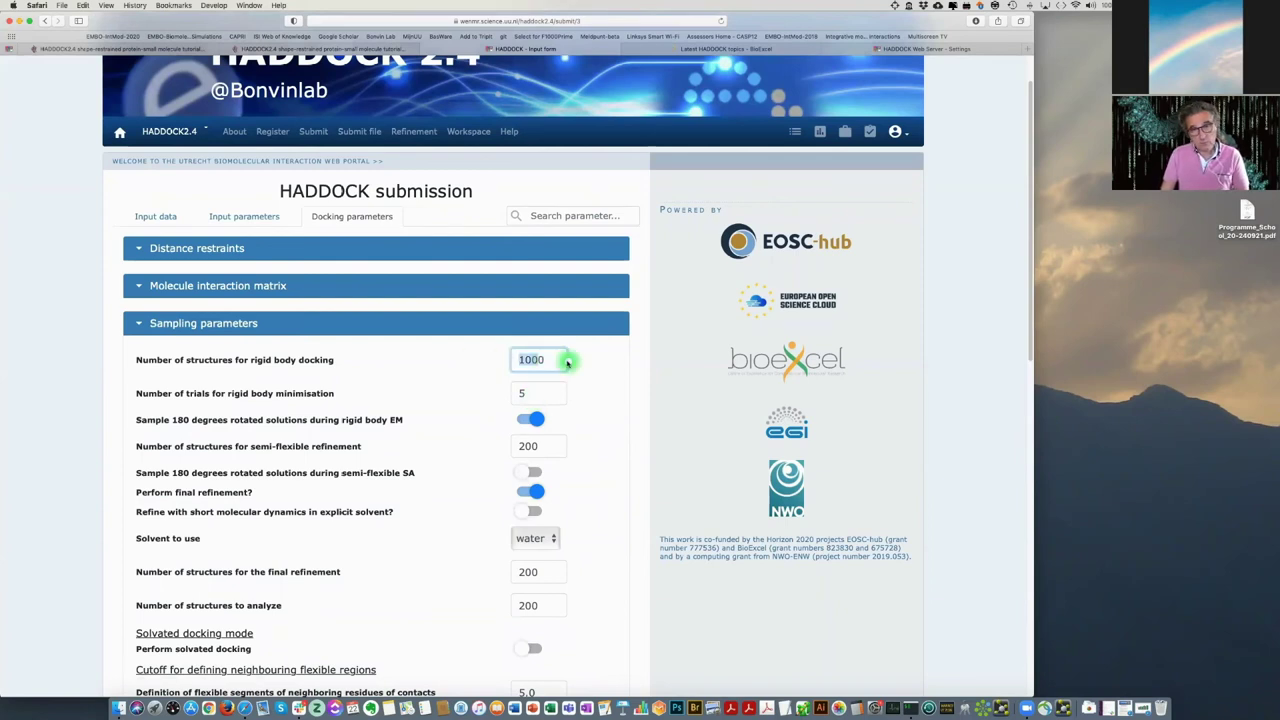
pyautogui.write('320')
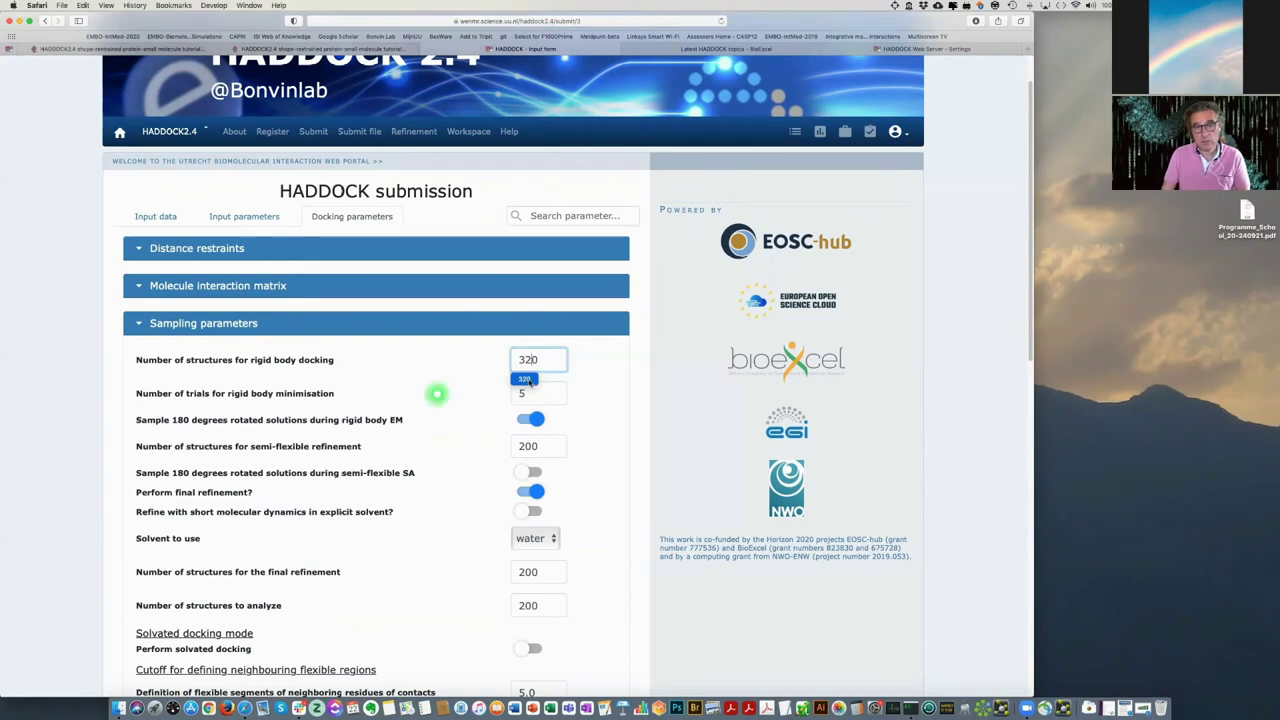
pyautogui.click(653, 395)
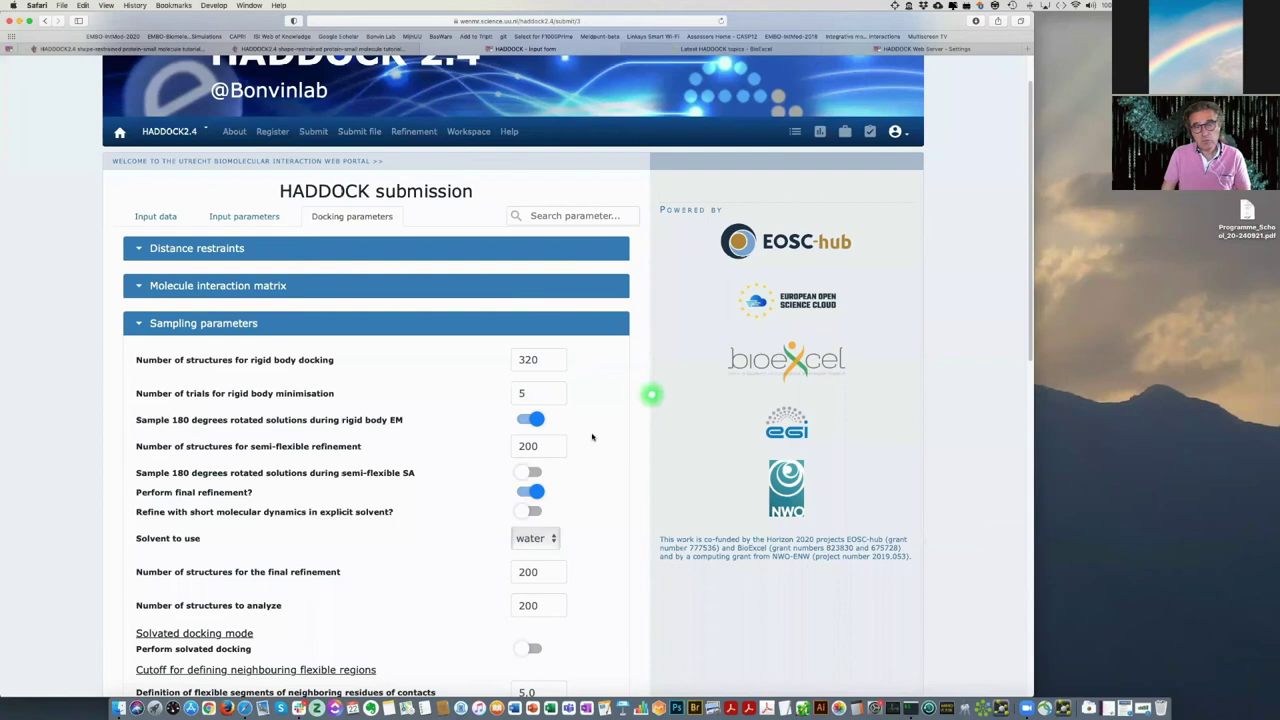
# Turn off sampling 180 degrees rotated solutions during rigid body EM.
pyautogui.click(108, 415)
pyautogui.click(192, 412)
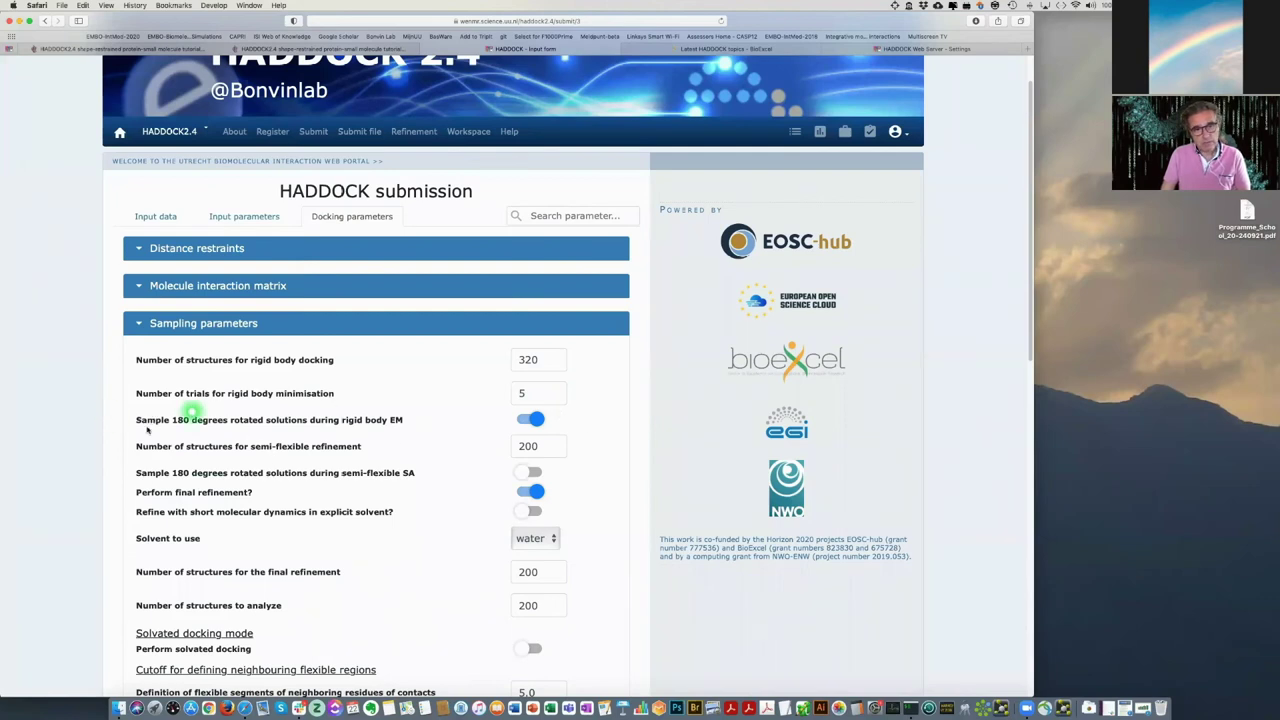
pyautogui.click(160, 442)
pyautogui.click(175, 433)
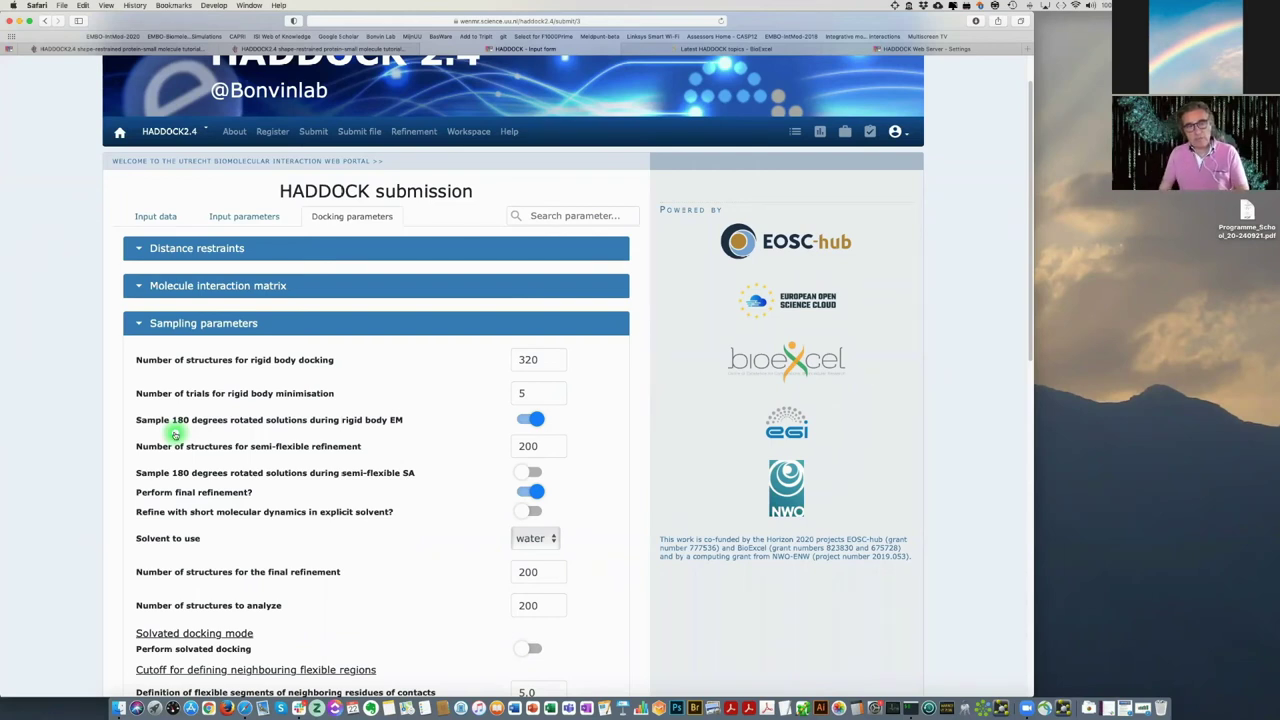
pyautogui.click(530, 421)
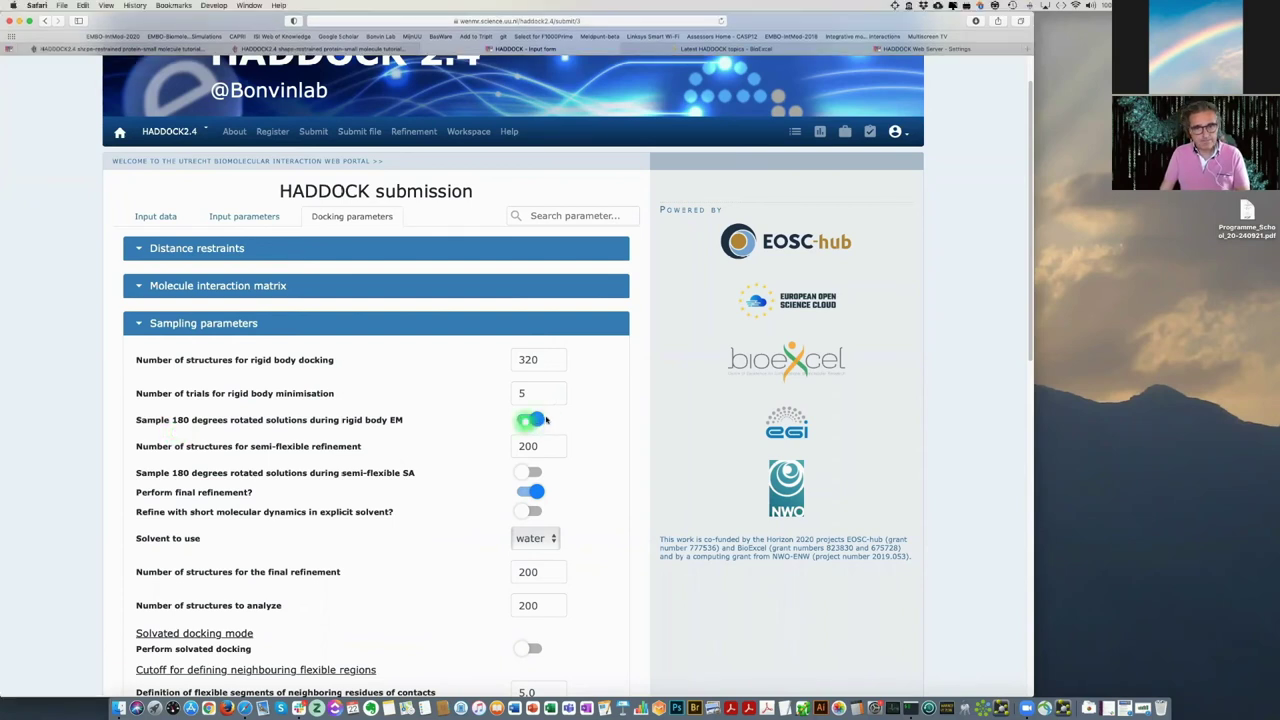
pyautogui.click(546, 420)
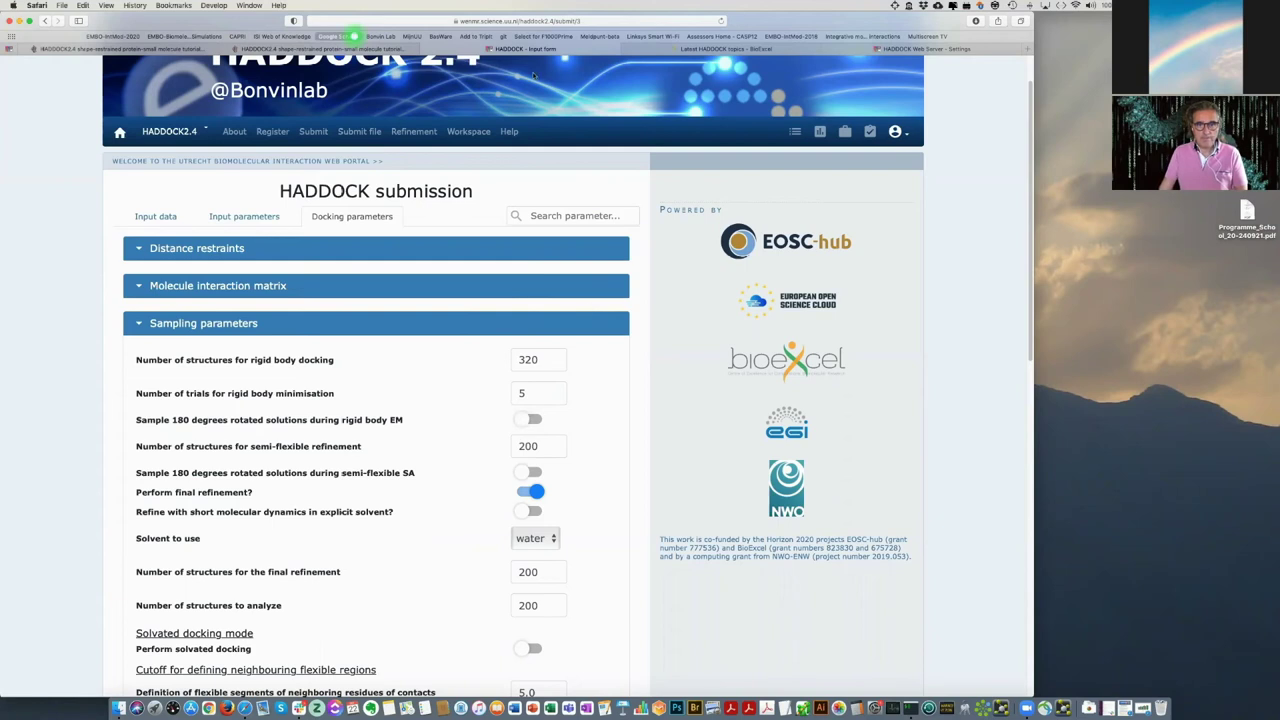
# Check the tutorial's final refinement setting and turn off performing the final refinement in the submission form.
pyautogui.click(340, 48)
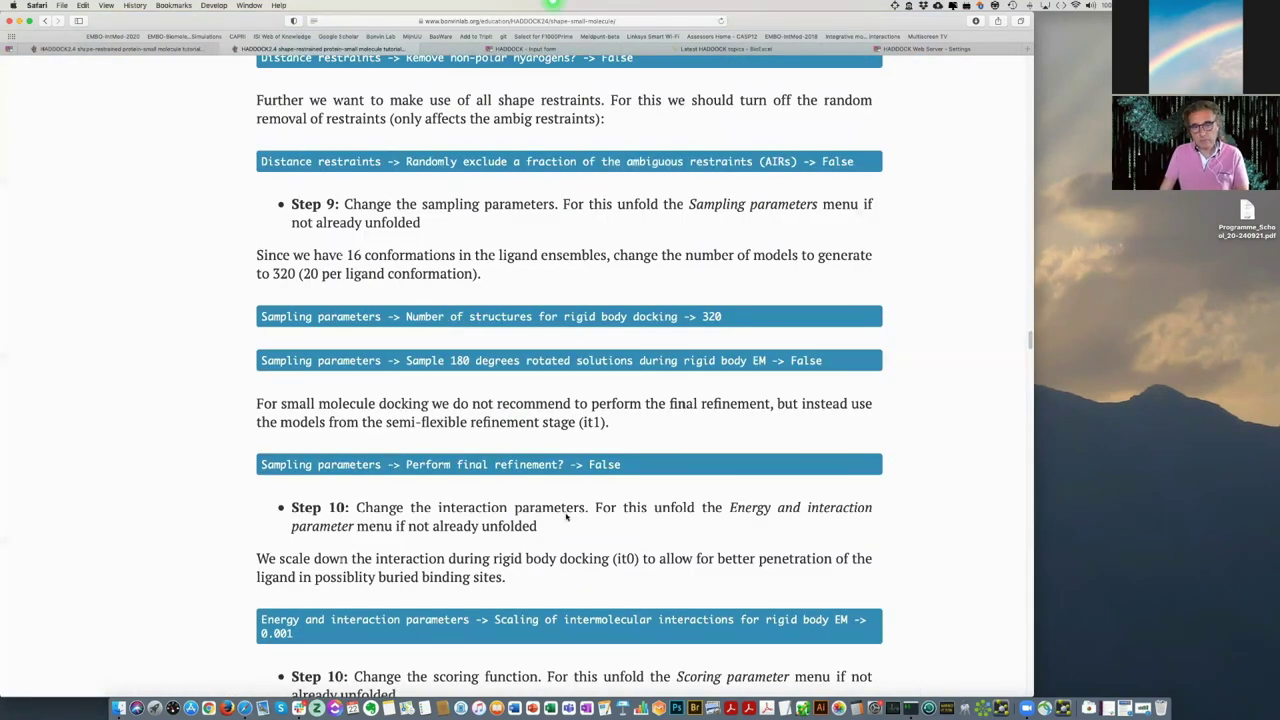
pyautogui.hotkey('ctrl', 'Tab')
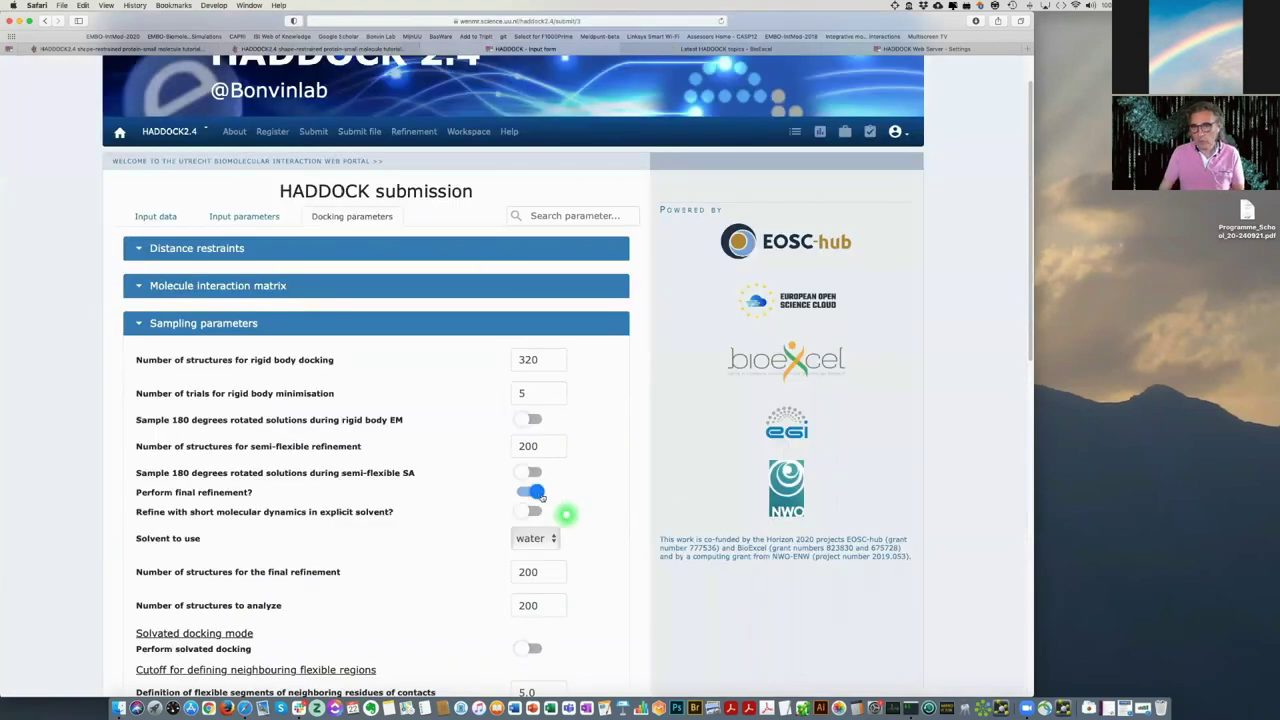
pyautogui.click(531, 492)
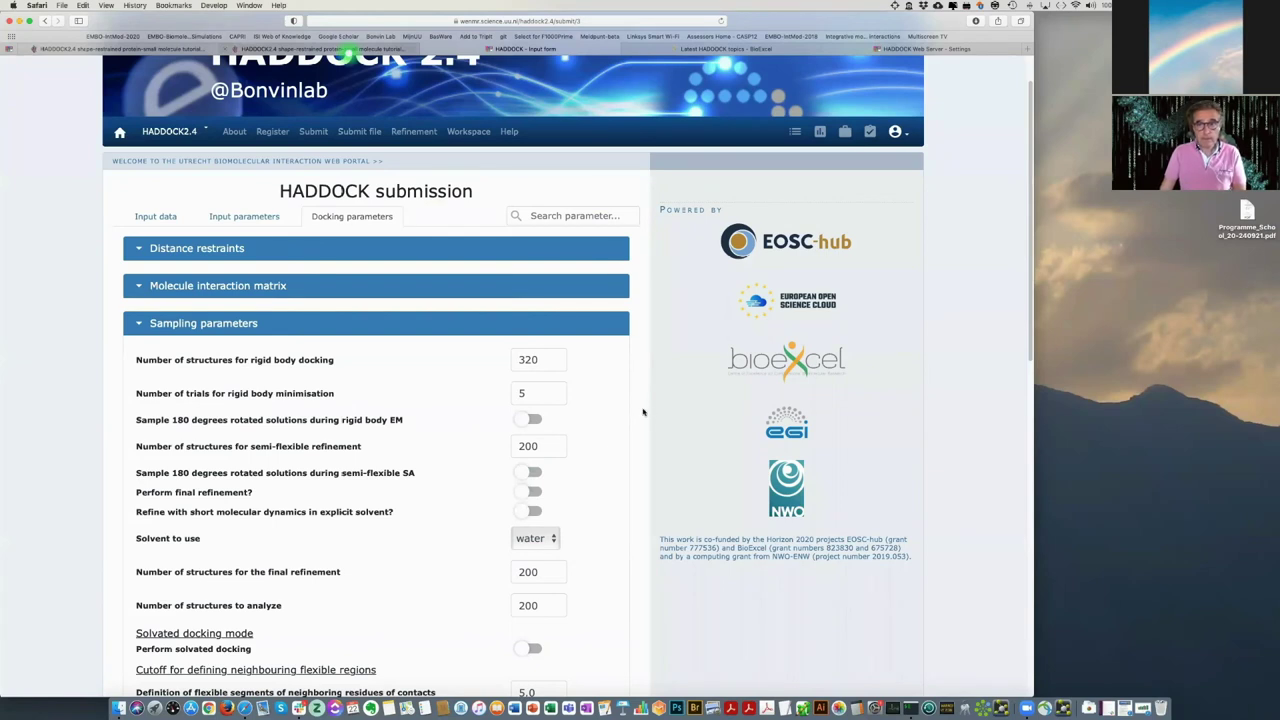
# Read the tutorial's steps on interaction, scoring and analysis parameters, including the rigid body EM scaling, and return to the submission form.
pyautogui.hotkey('ctrl', 'shift', 'Tab')
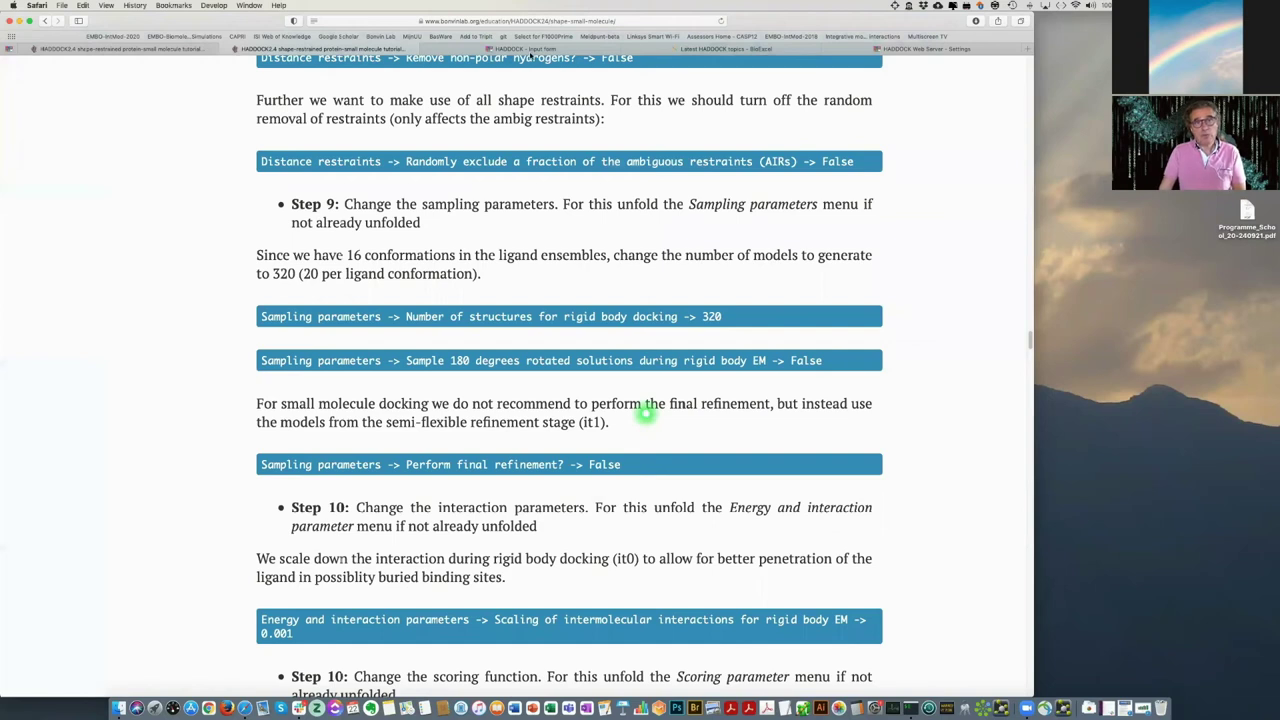
pyautogui.scroll(-4, 645, 410)
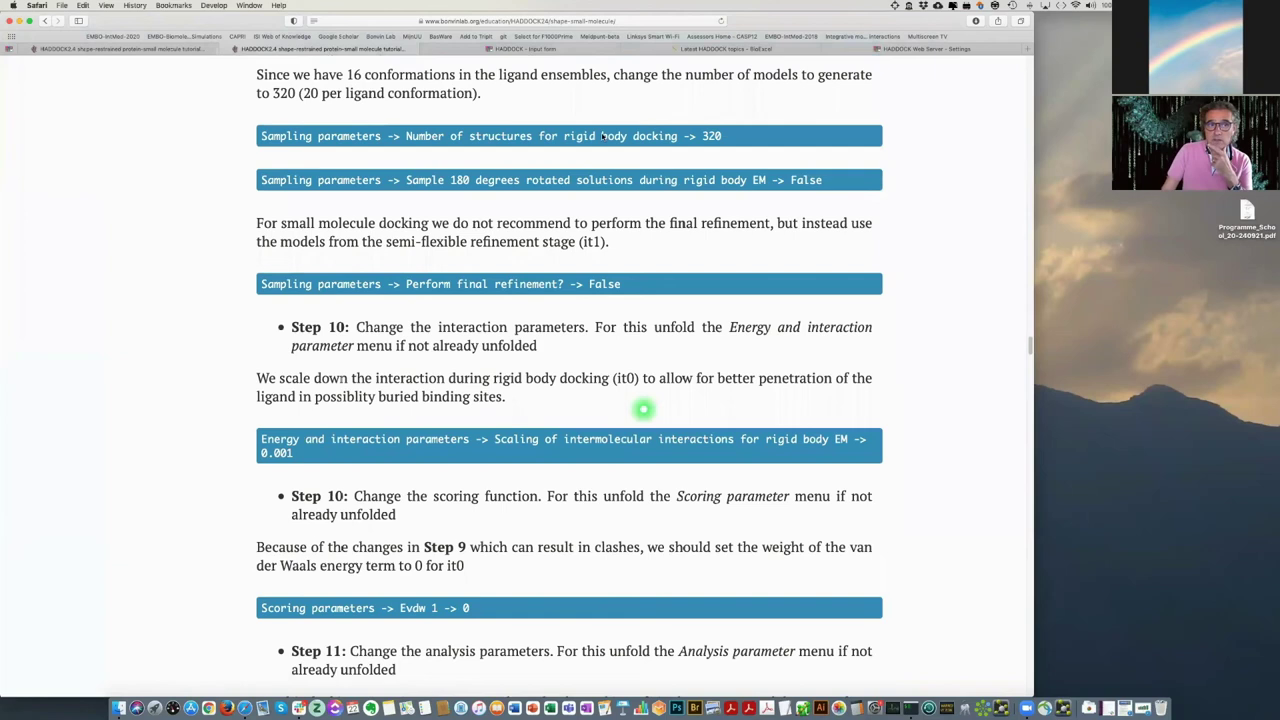
pyautogui.scroll(-3, 643, 408)
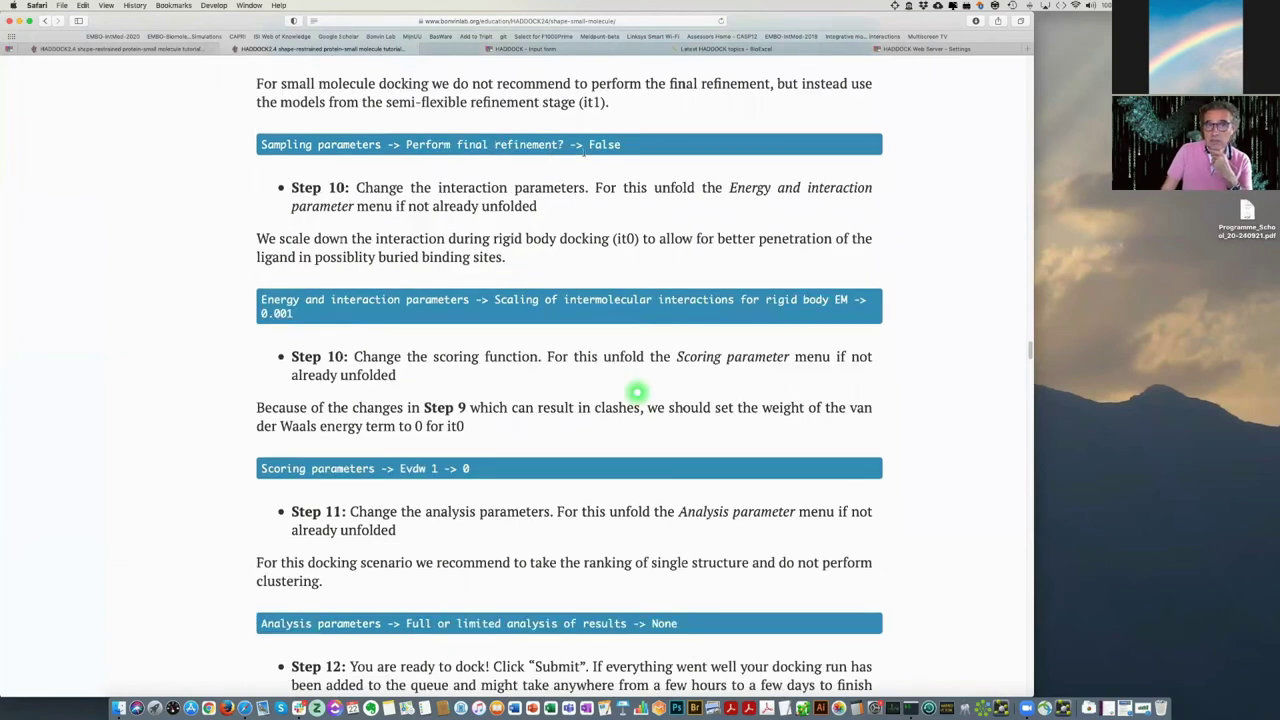
pyautogui.scroll(-3, 637, 392)
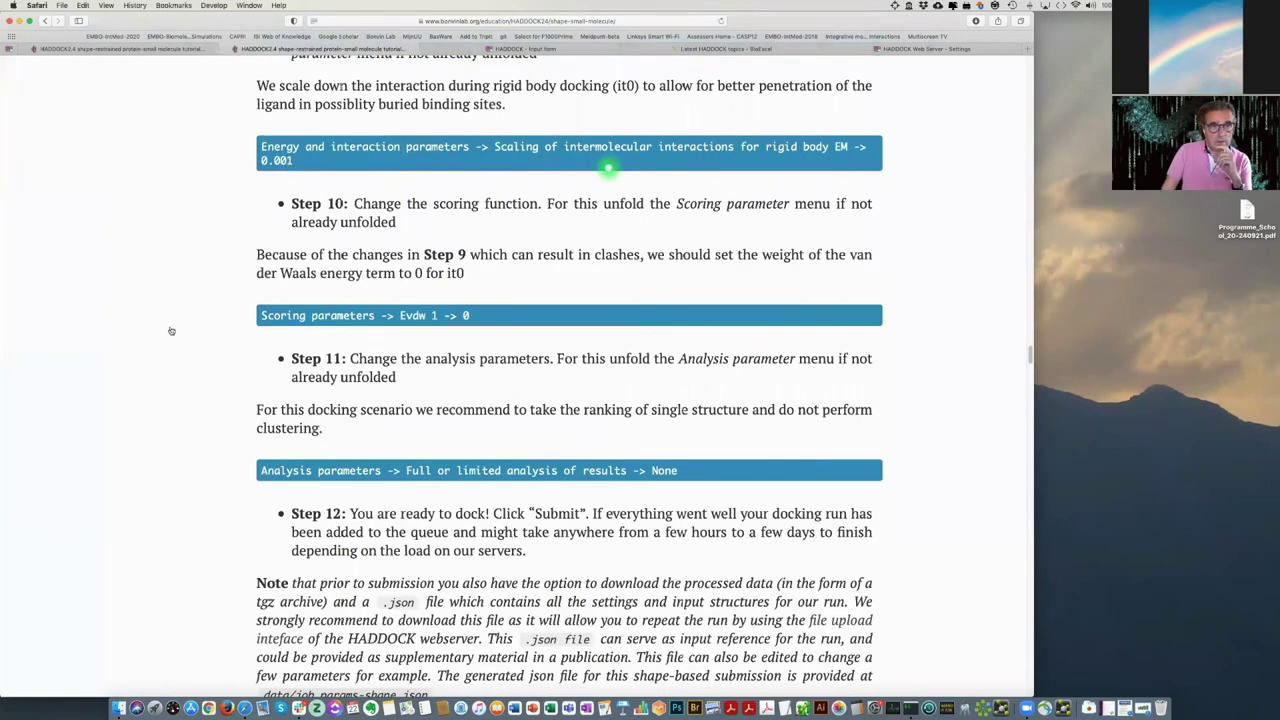
pyautogui.moveTo(494, 146); pyautogui.dragTo(848, 147)
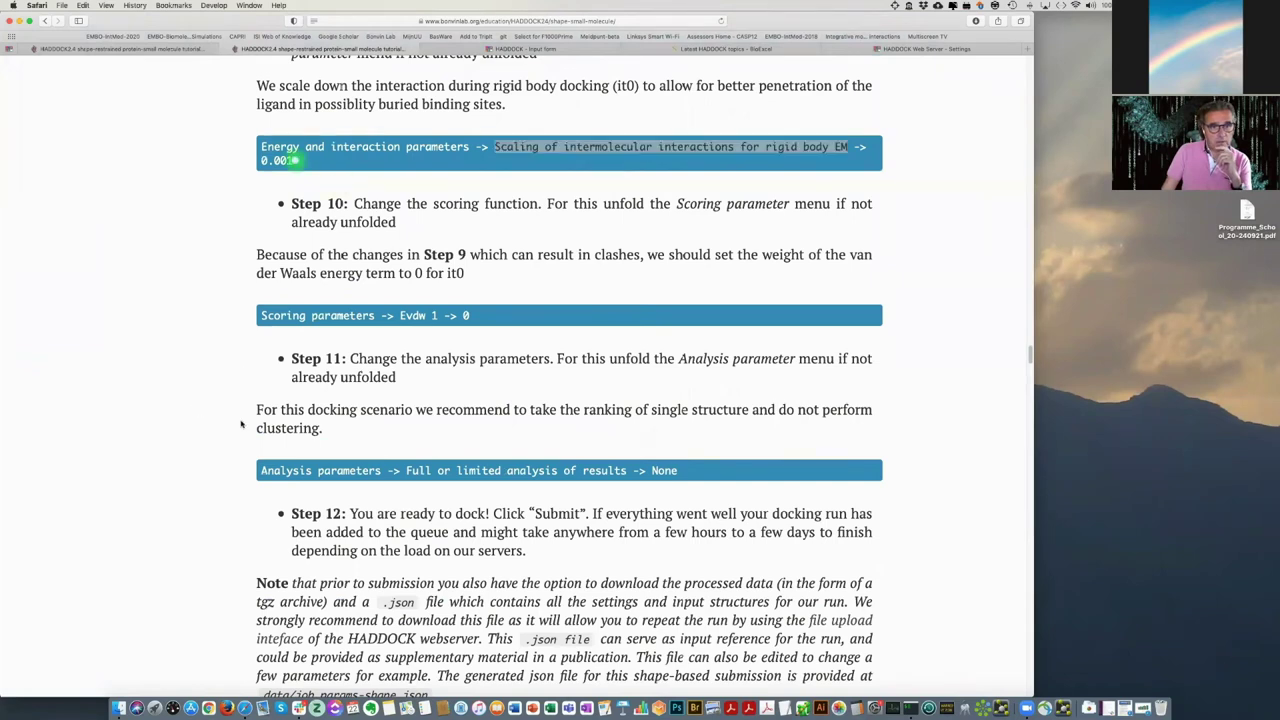
pyautogui.click(548, 50)
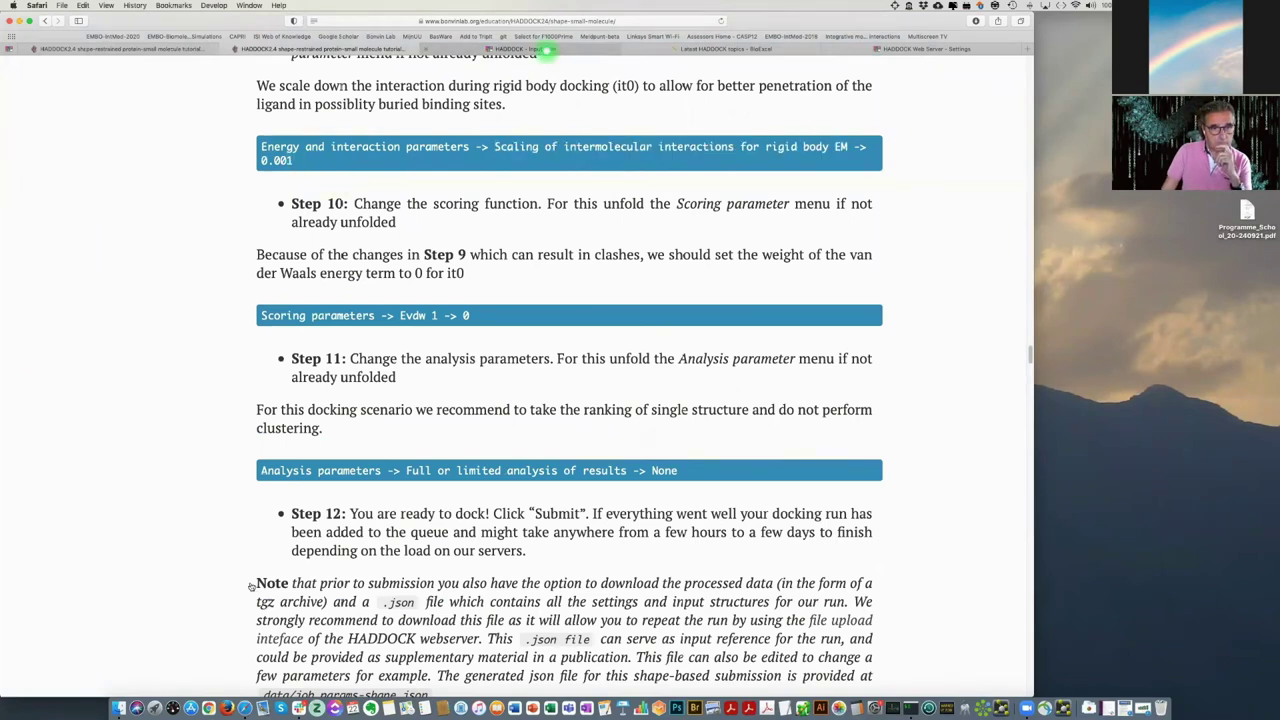
pyautogui.click(548, 50)
# In the energy and interaction parameters, set the scaling of intermolecular interactions for rigid body EM to 0.001.
pyautogui.click(170, 324)
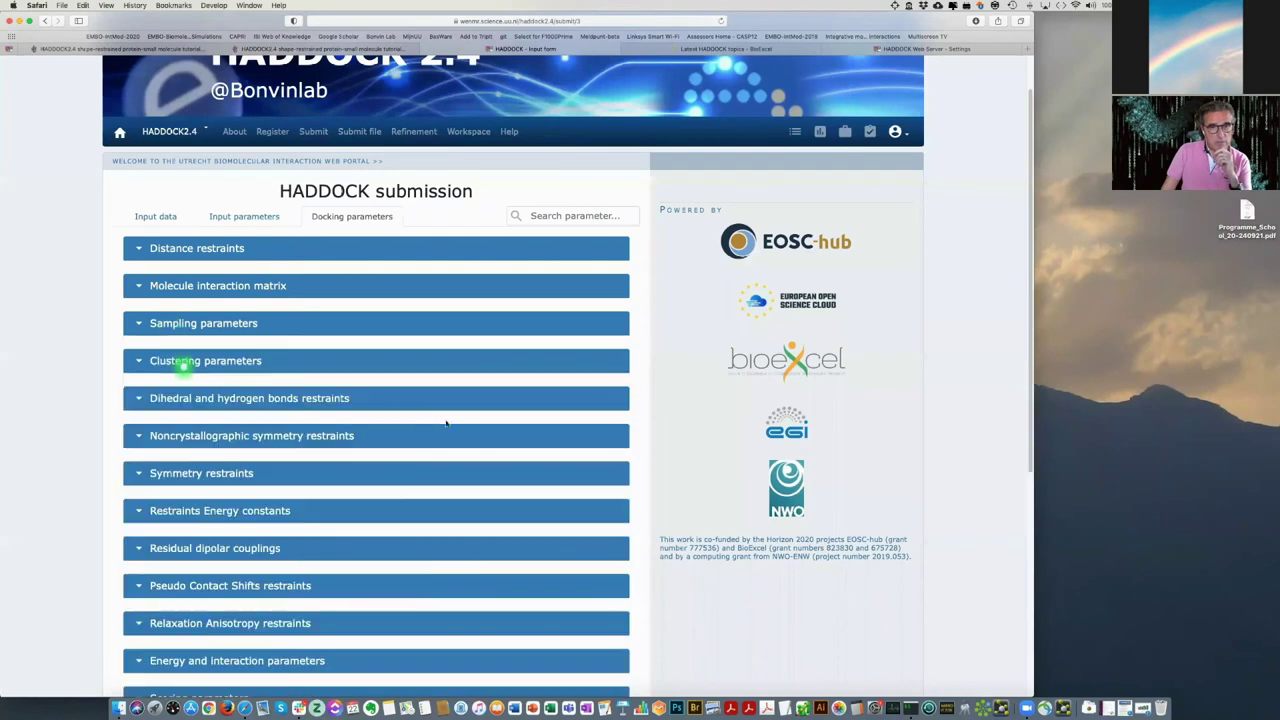
pyautogui.scroll(-1, 461, 394)
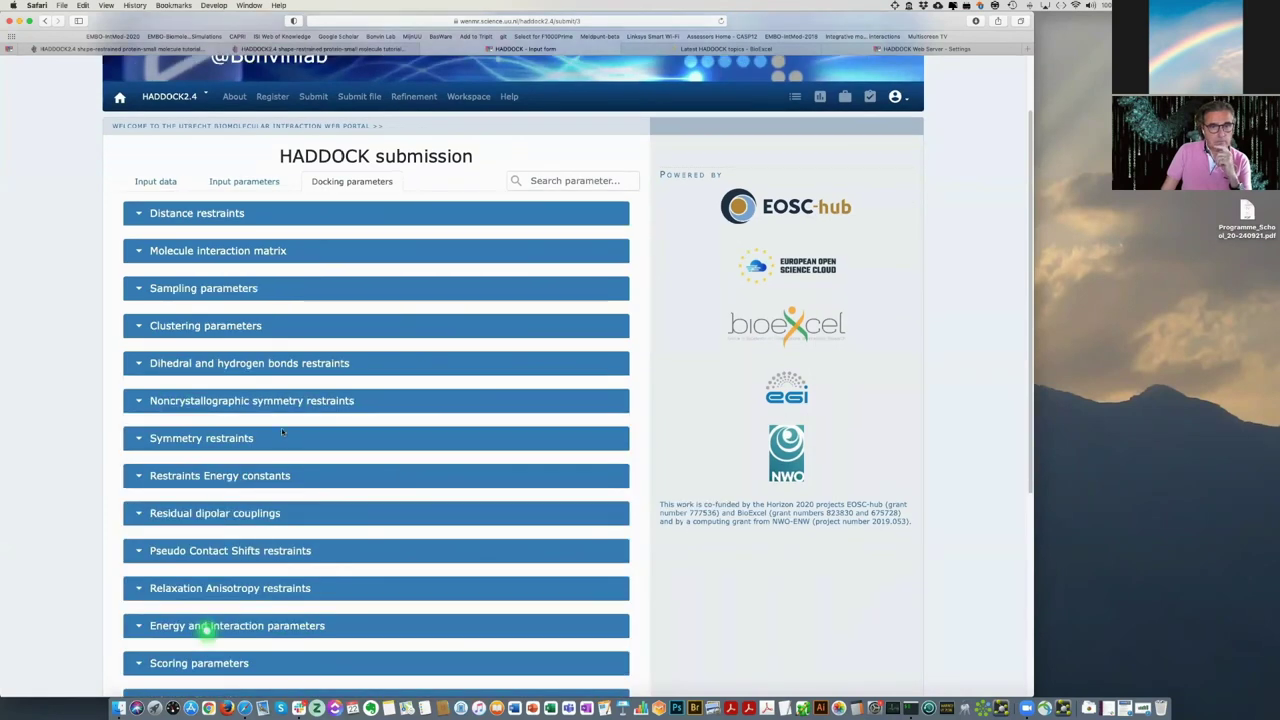
pyautogui.click(205, 625)
pyautogui.scroll(-5, 448, 415)
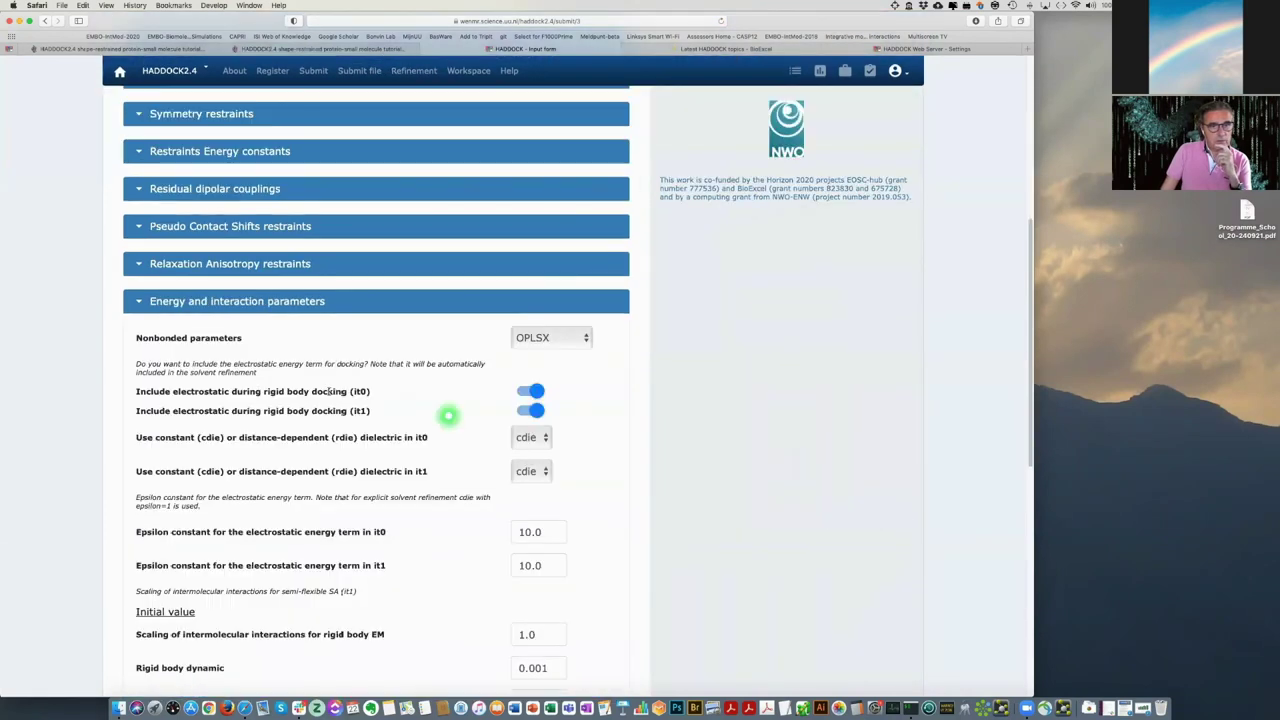
pyautogui.scroll(-4, 448, 415)
pyautogui.click(508, 391)
pyautogui.press('BackSpace')
pyautogui.press('BackSpace')
pyautogui.press('BackSpace')
pyautogui.write('0.0')
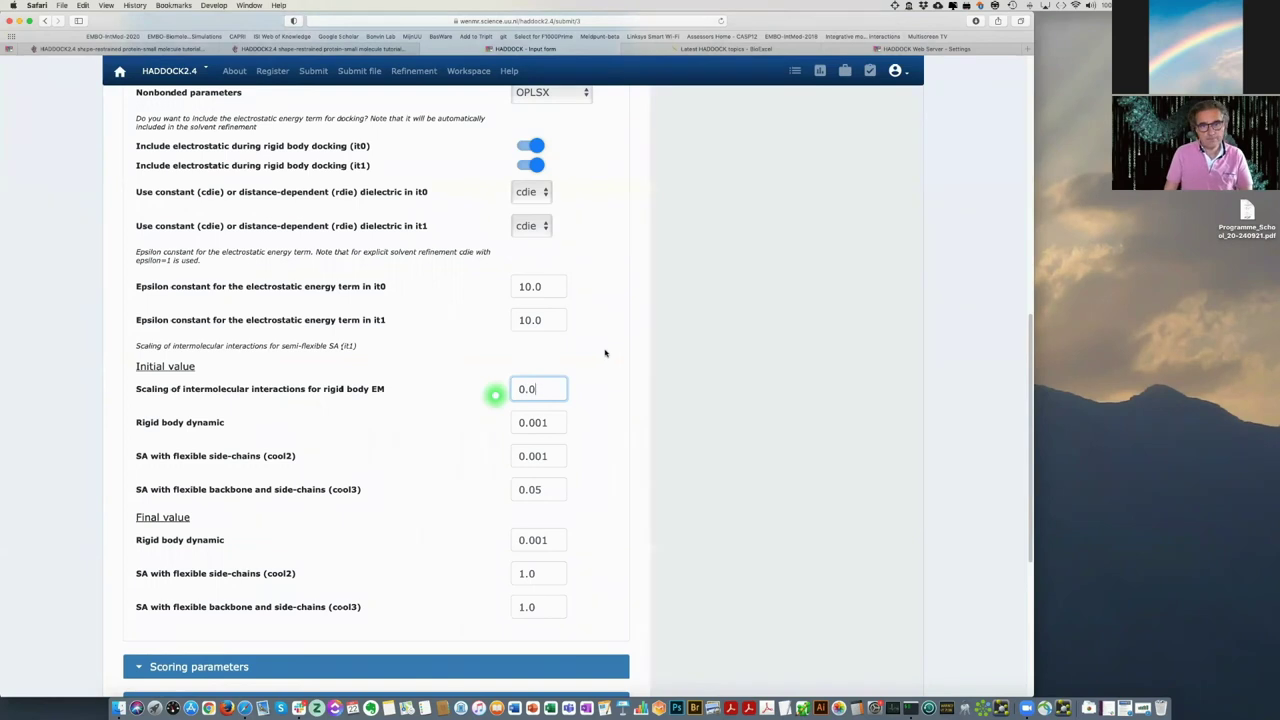
pyautogui.write('01')
pyautogui.click(590, 390)
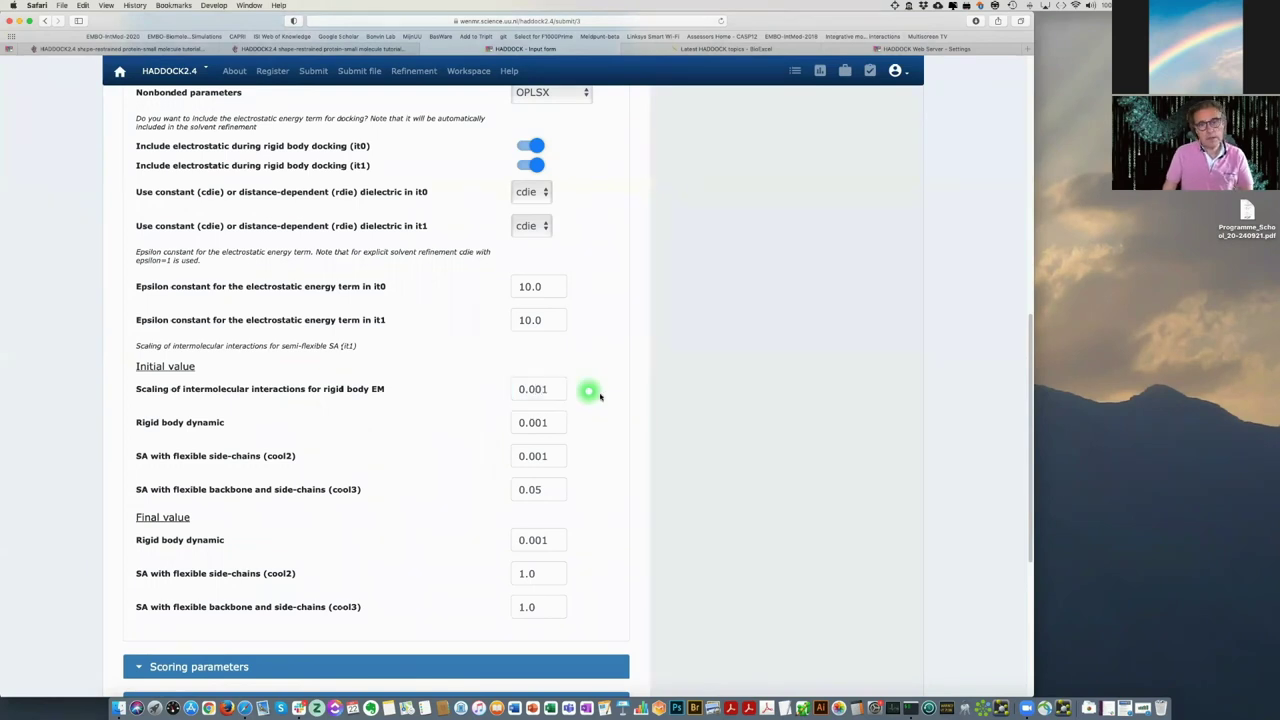
# In the scoring parameters, set the Evdw 1 weight for rigid body EM to 0.
pyautogui.scroll(-1, 588, 352)
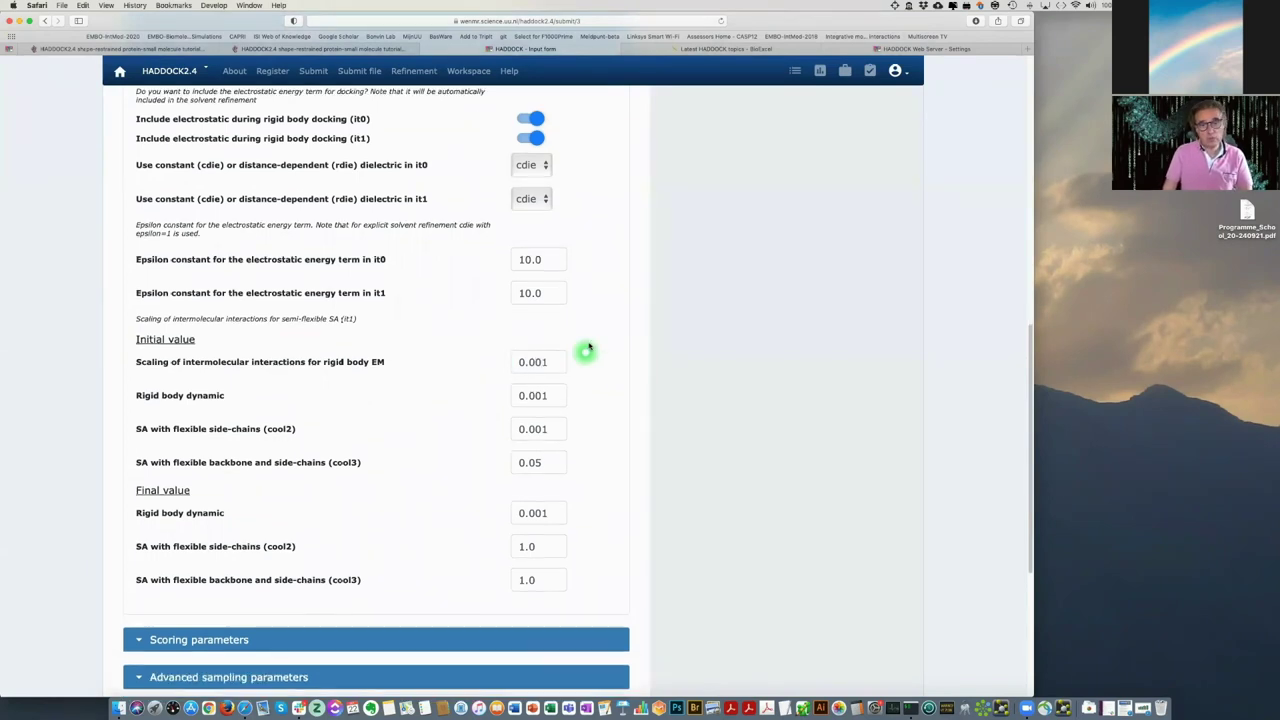
pyautogui.scroll(-5, 538, 450)
pyautogui.click(540, 142)
pyautogui.click(194, 388)
pyautogui.click(150, 430)
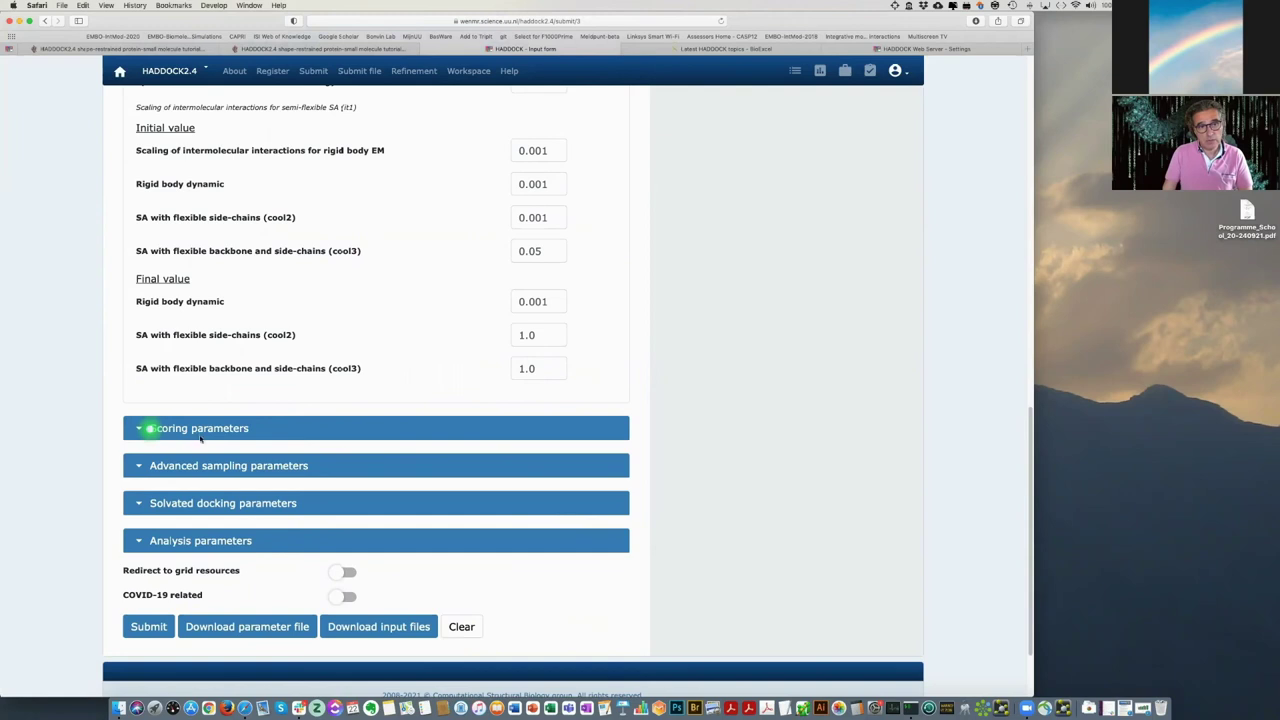
pyautogui.click(550, 537)
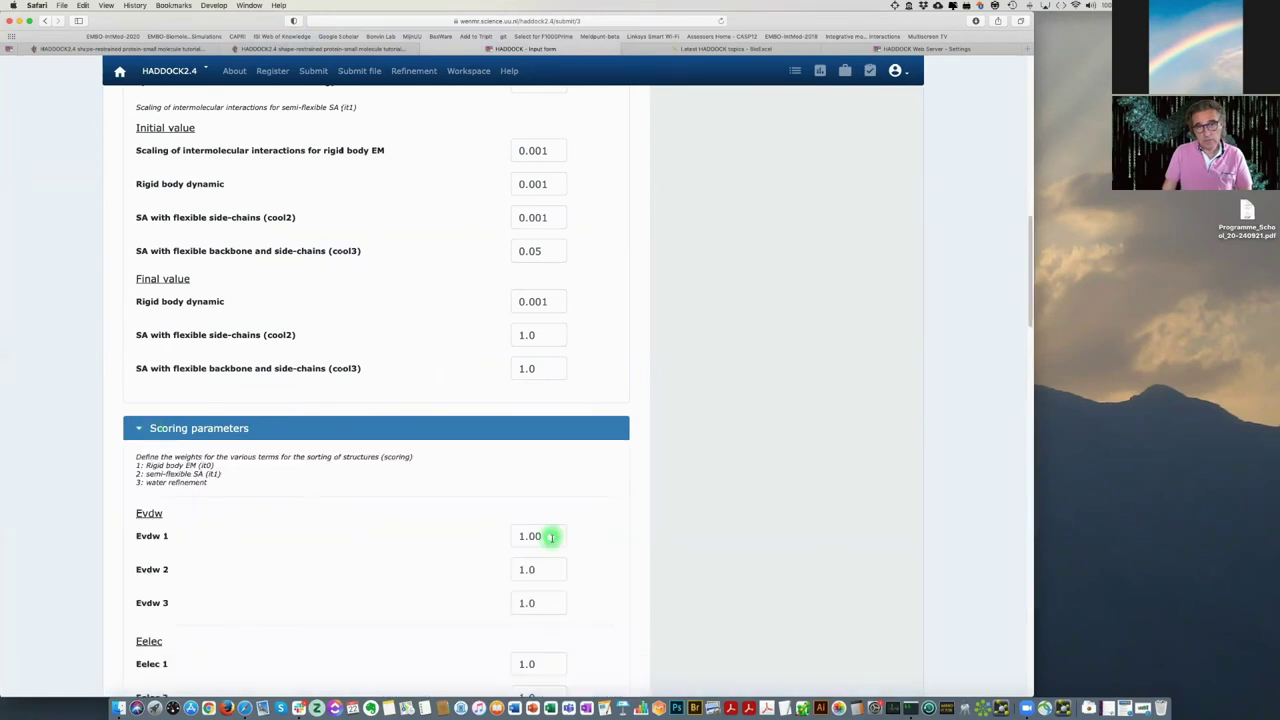
pyautogui.doubleClick(512, 538)
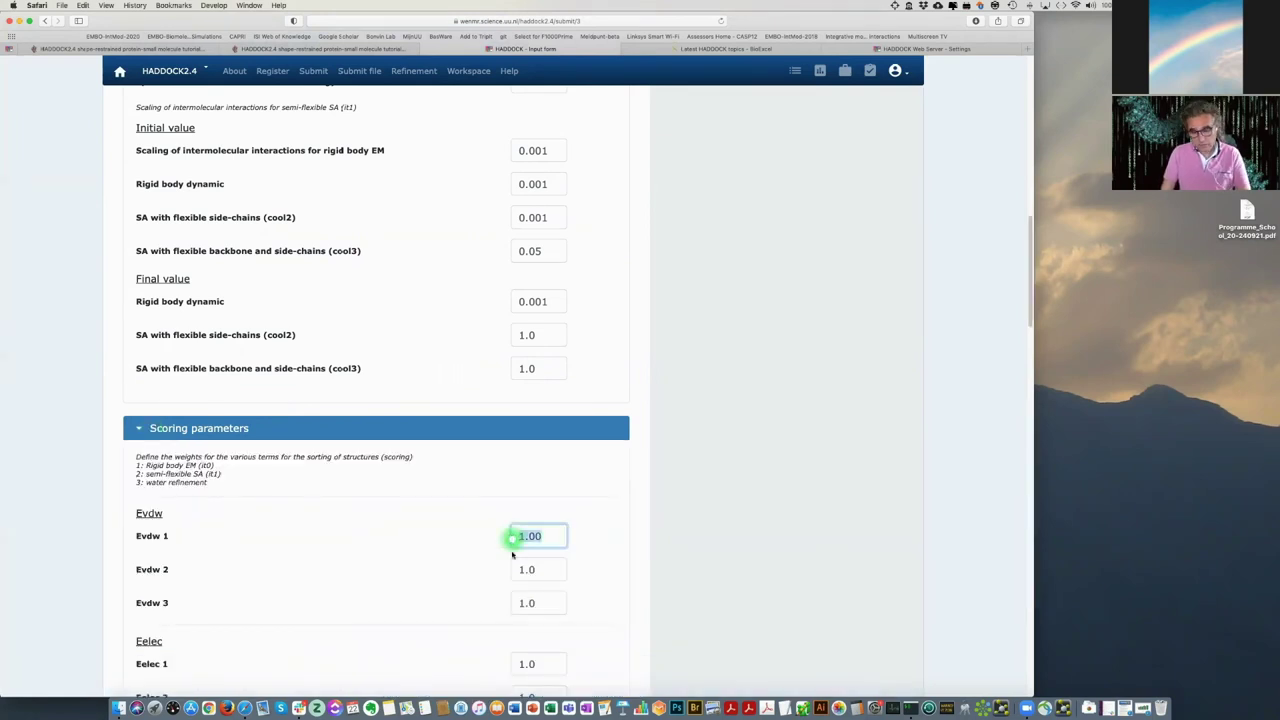
pyautogui.click(463, 566)
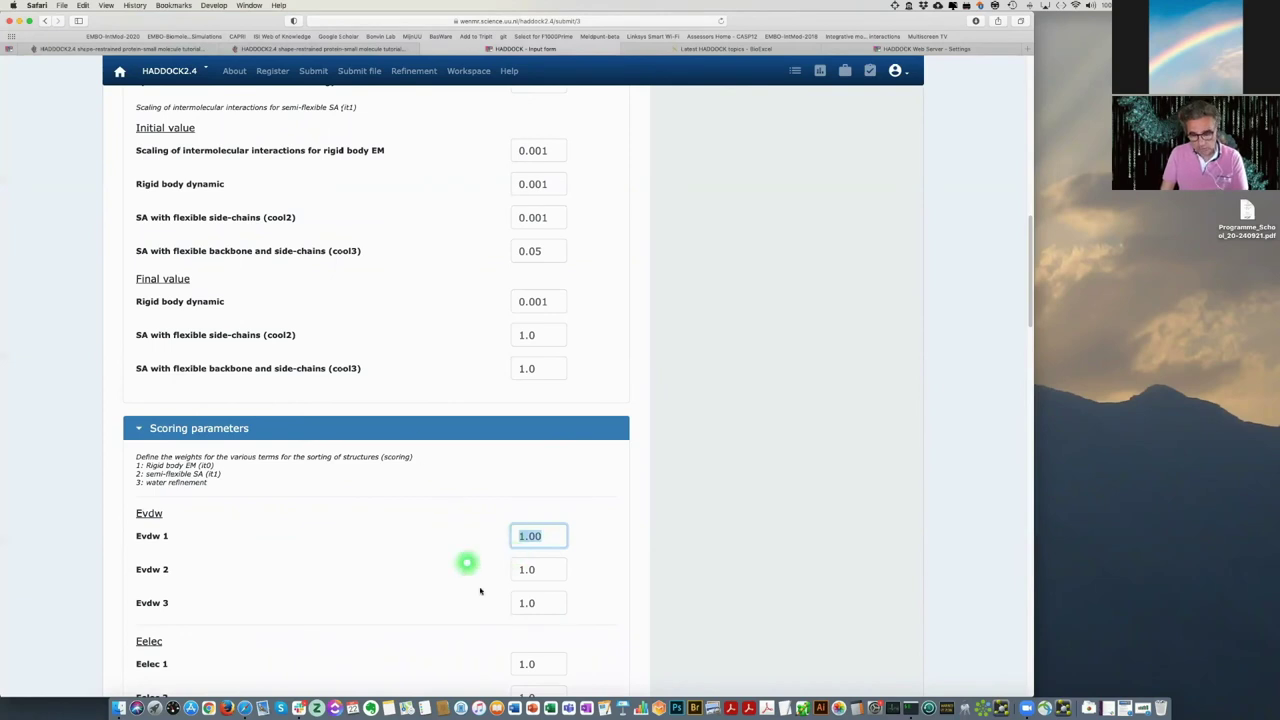
pyautogui.write('0')
pyautogui.click(612, 582)
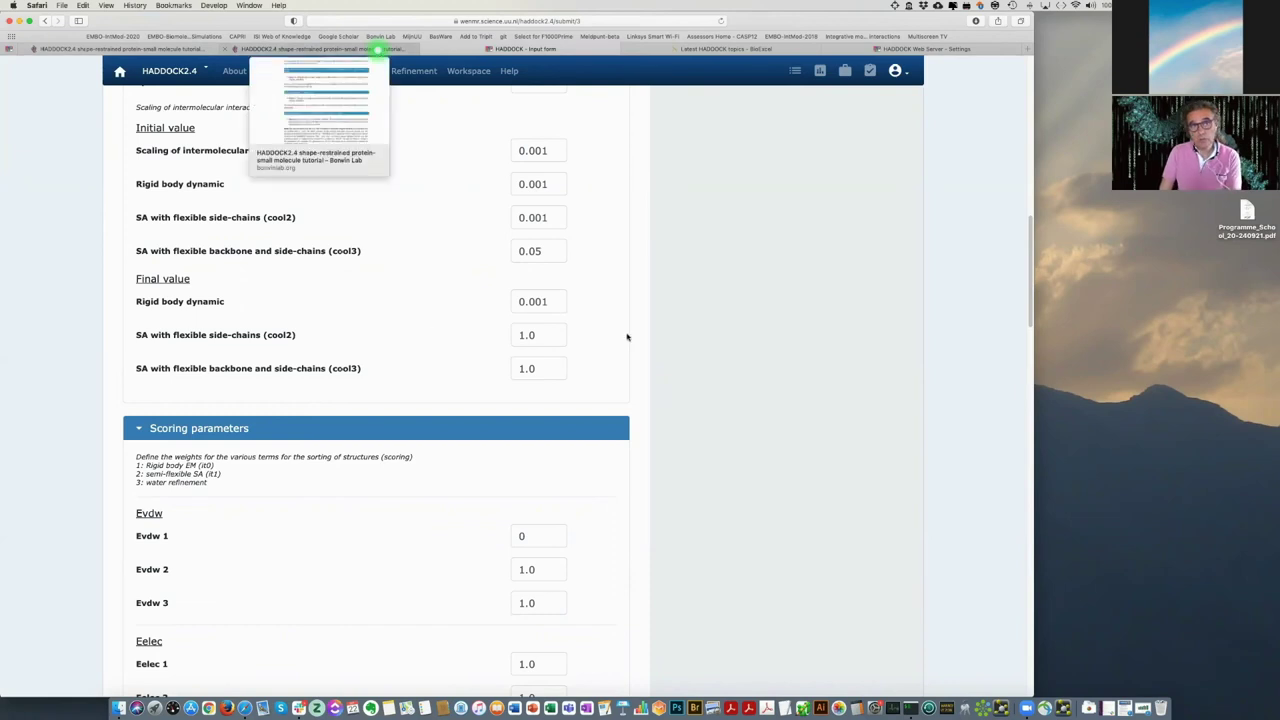
# Check the tutorial's analysis setting and set the full or limited analysis of results to None in the submission form.
pyautogui.click(378, 49)
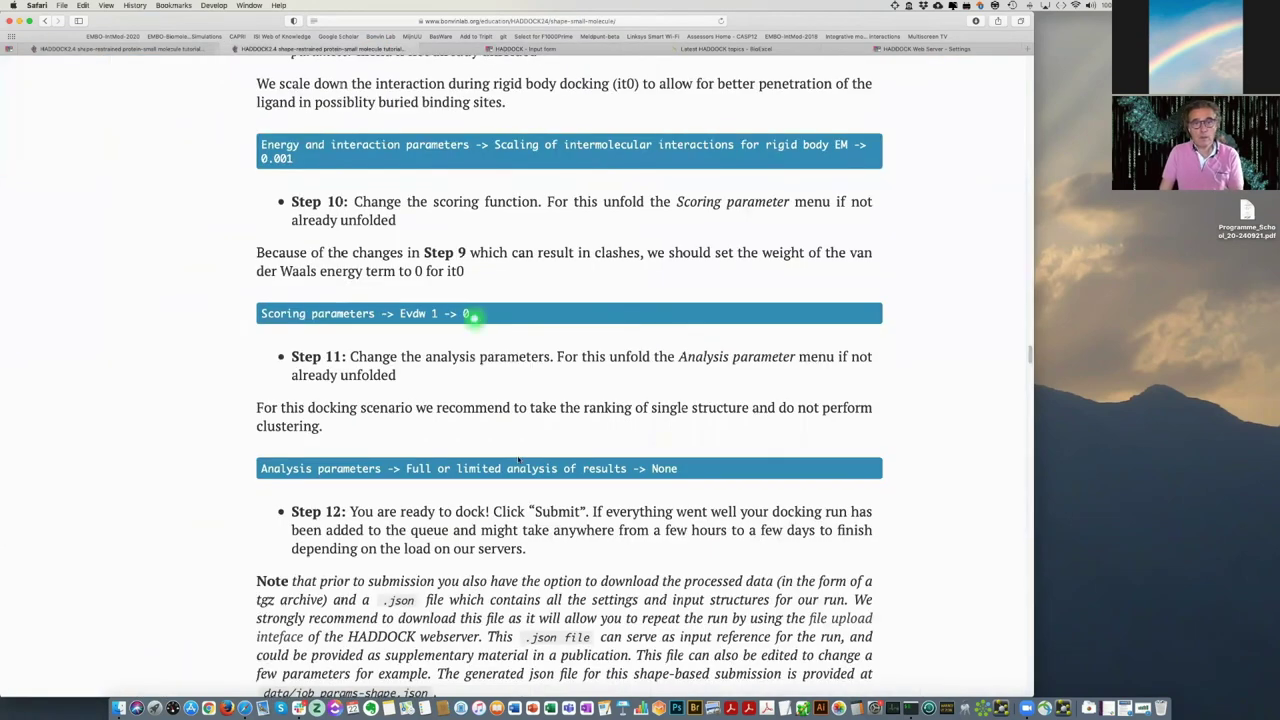
pyautogui.scroll(-1, 517, 457)
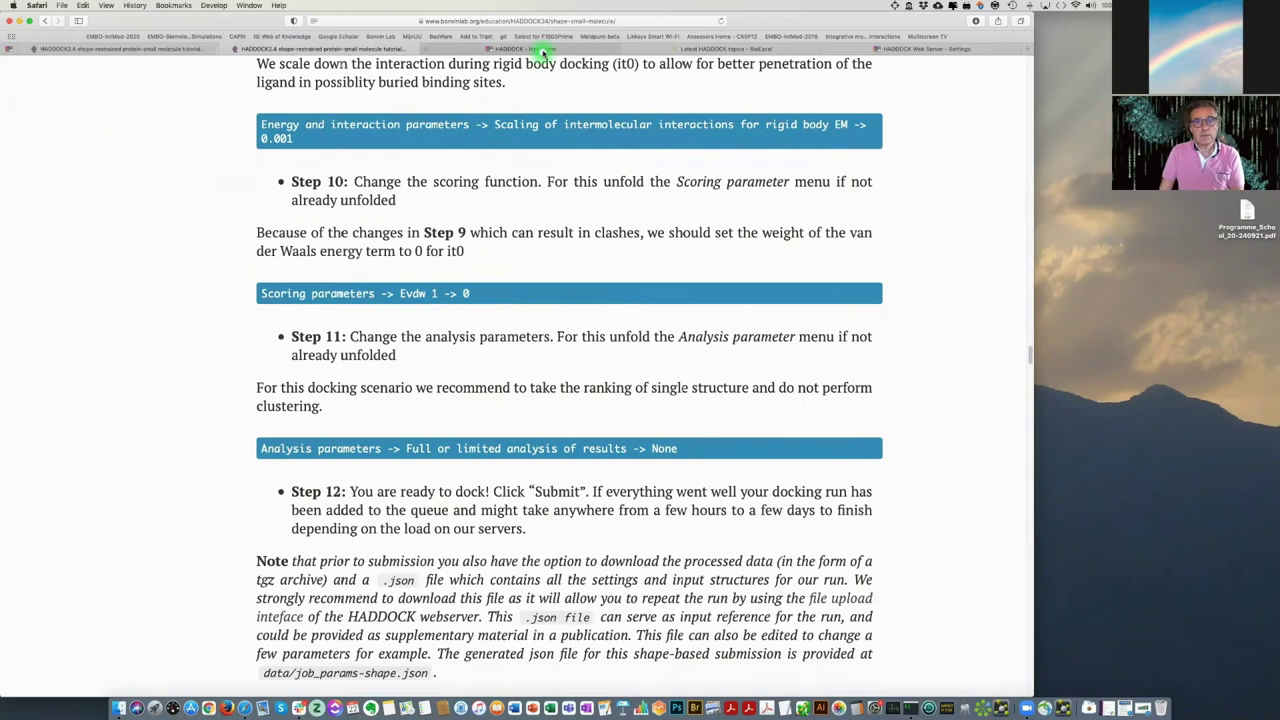
pyautogui.click(543, 50)
pyautogui.scroll(-15, 517, 334)
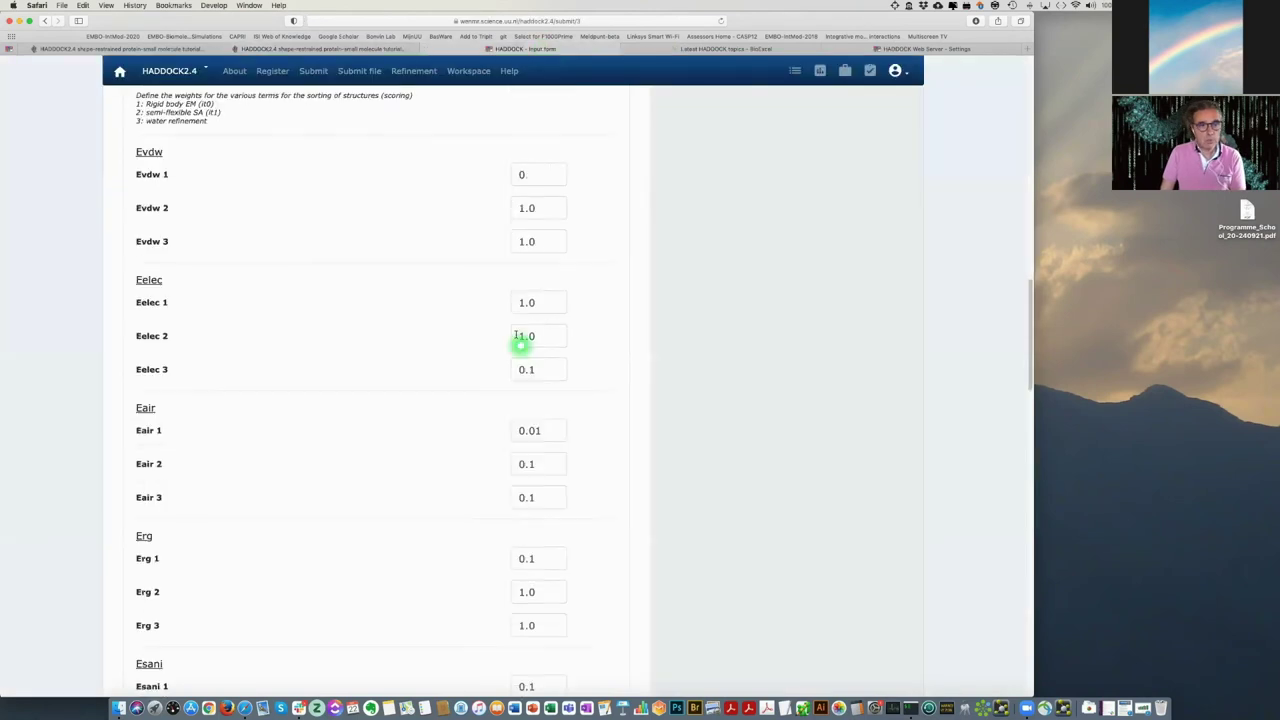
pyautogui.scroll(-3, 137, 434)
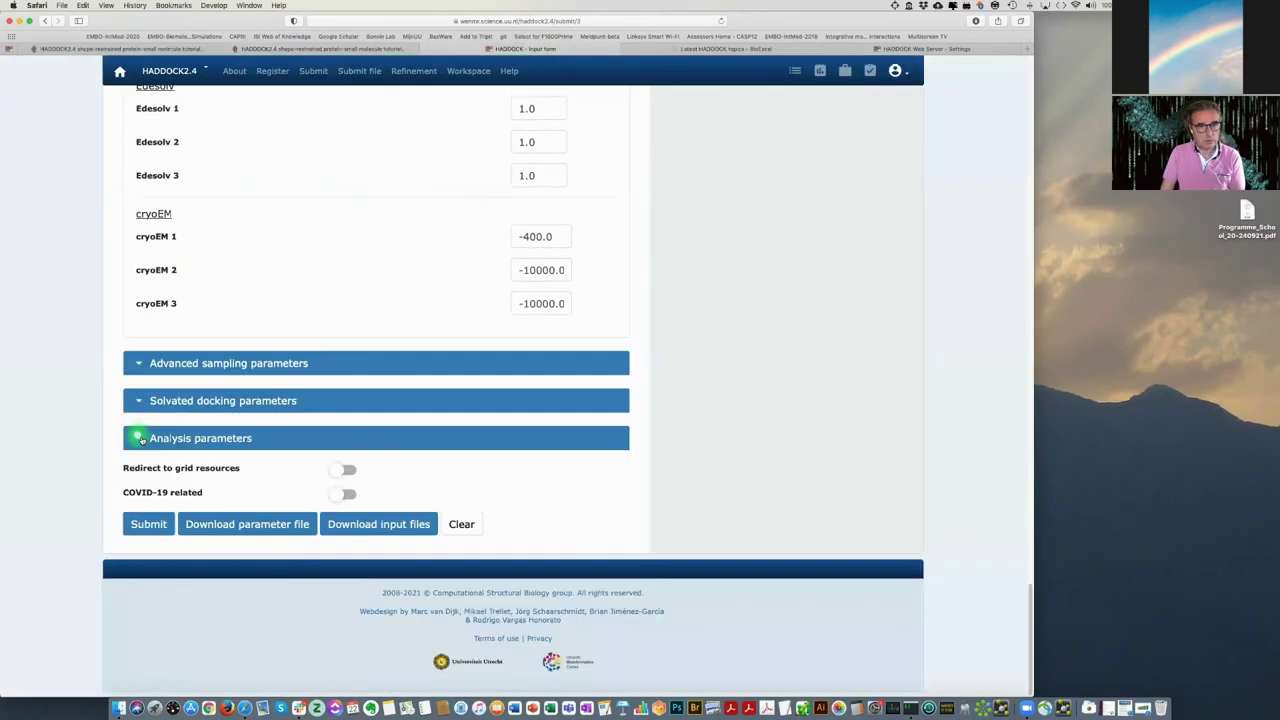
pyautogui.click(142, 438)
pyautogui.click(530, 474)
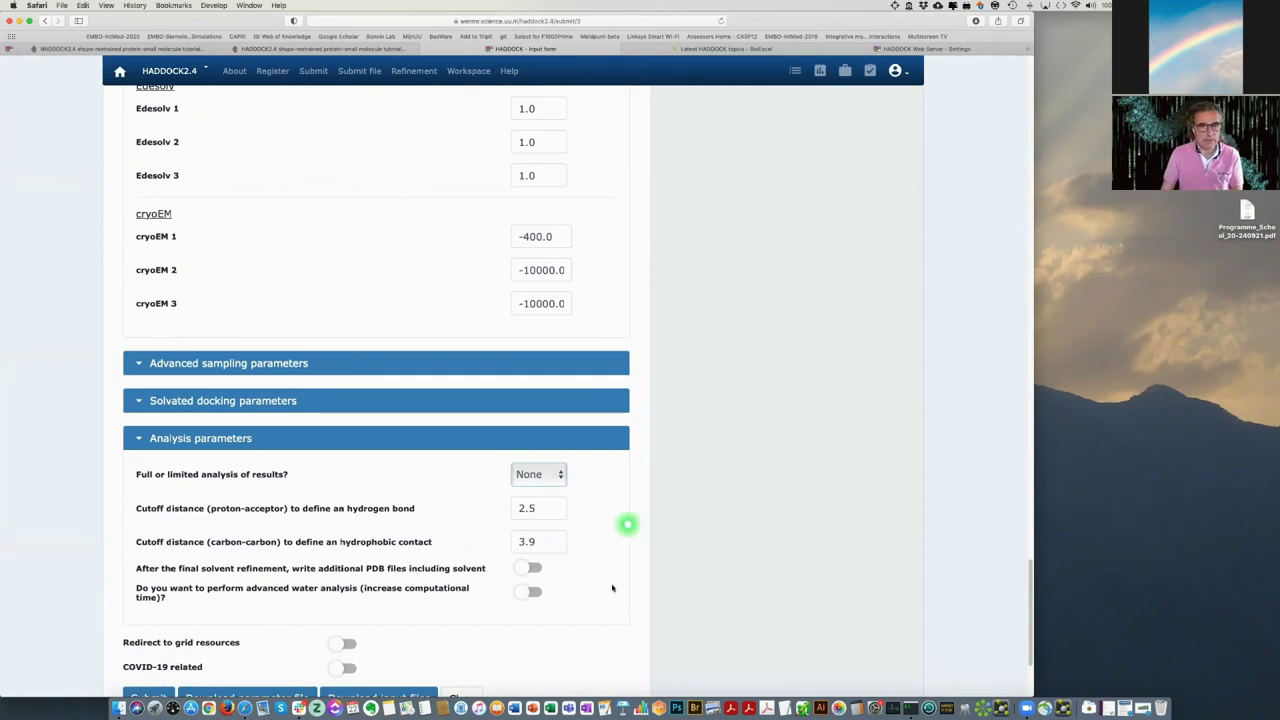
# Submit the docking job without tagging it as COVID-19 related and dismiss the success notice.
pyautogui.scroll(-3, 586, 575)
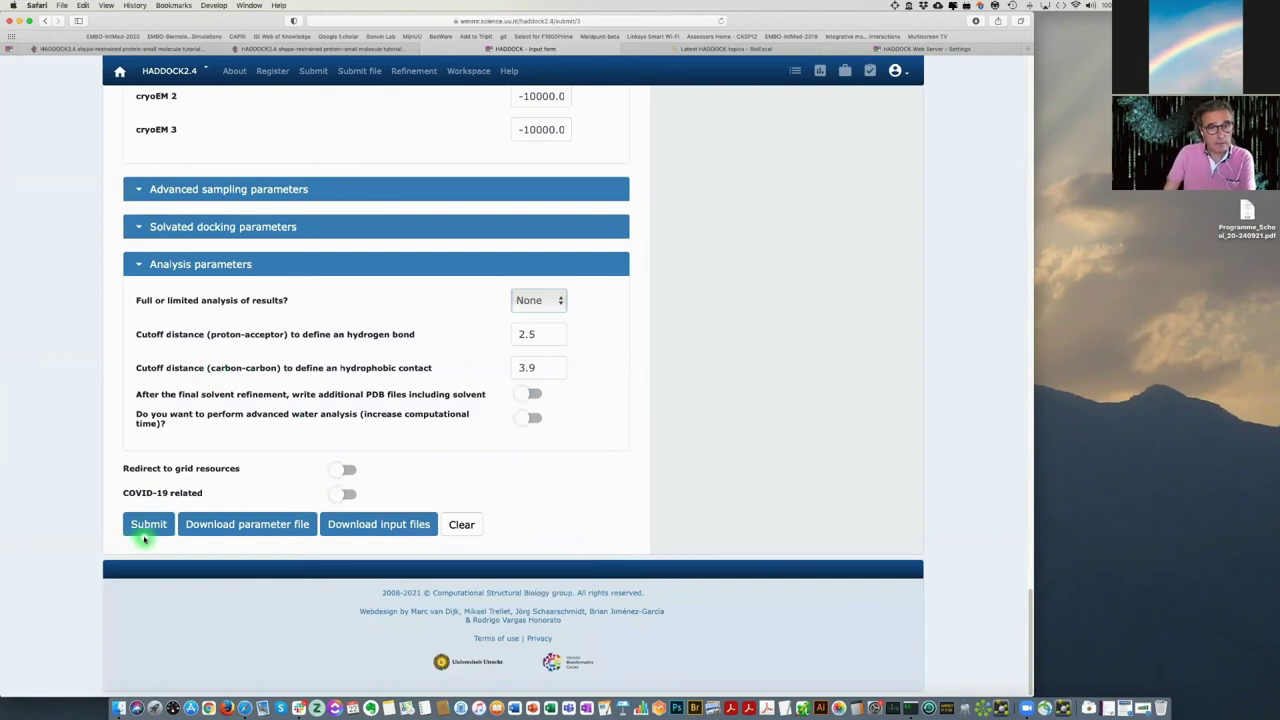
pyautogui.click(144, 530)
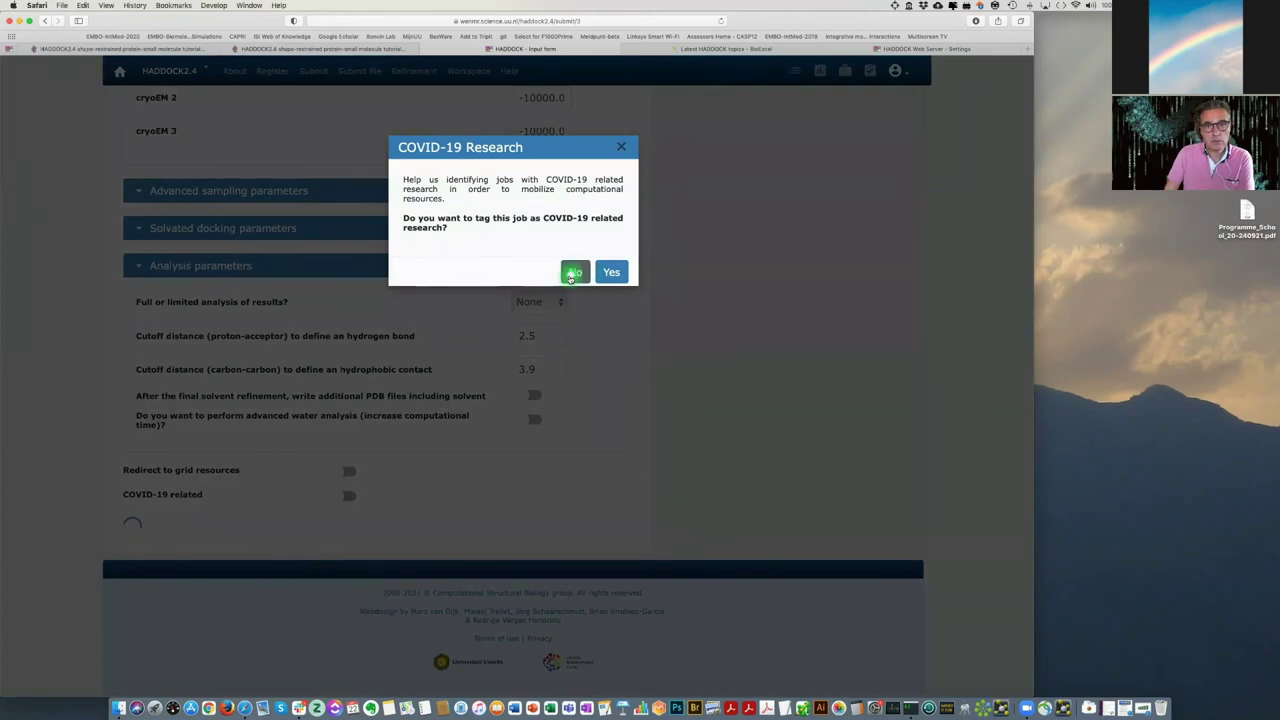
pyautogui.click(574, 273)
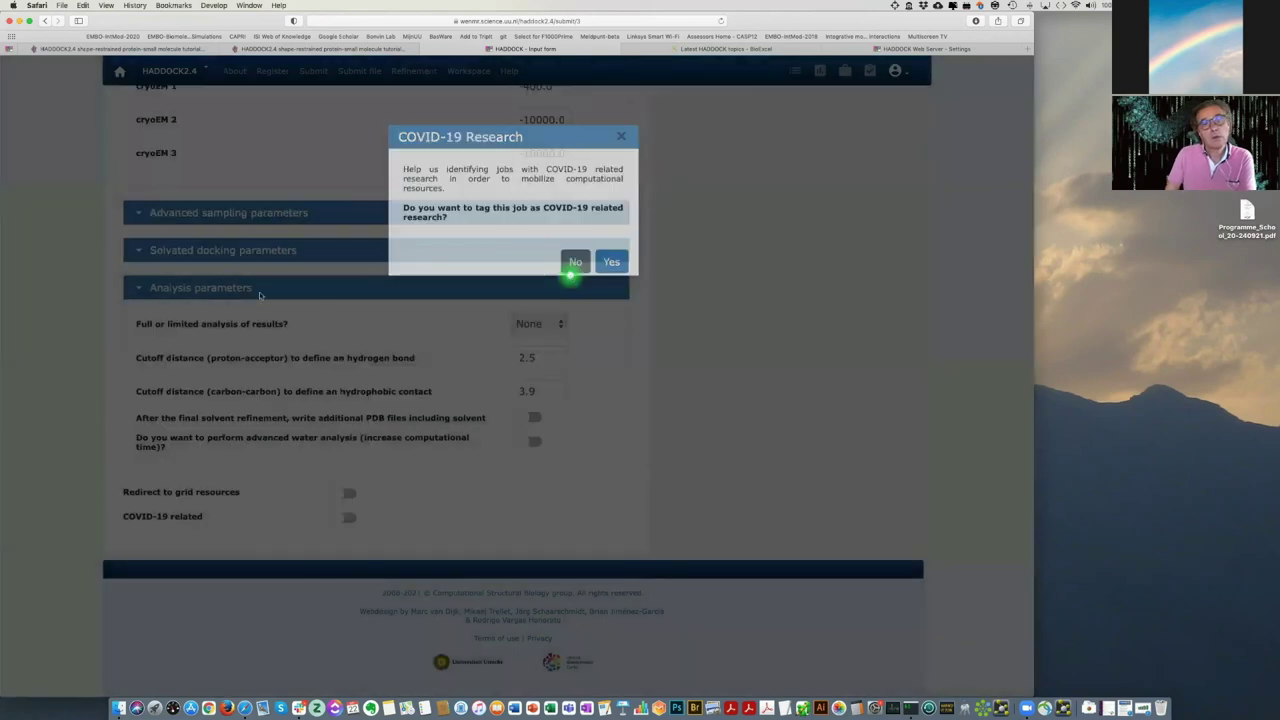
pyautogui.click(574, 262)
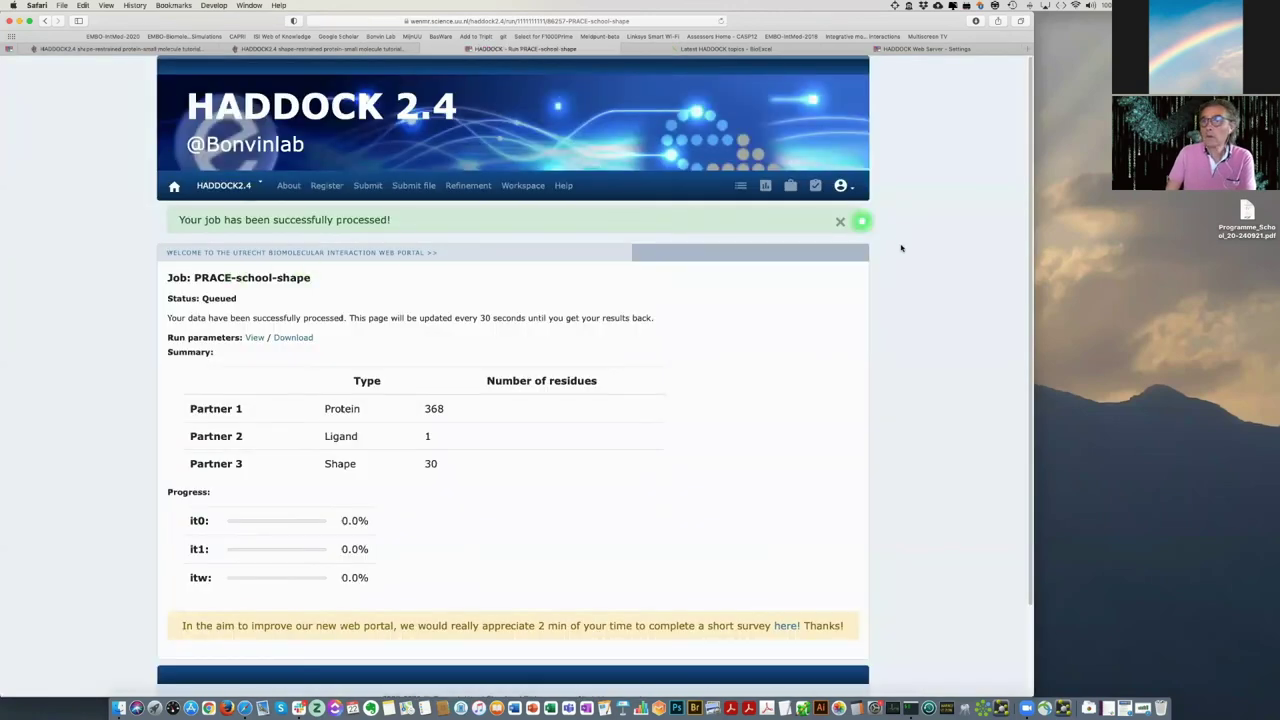
pyautogui.click(840, 221)
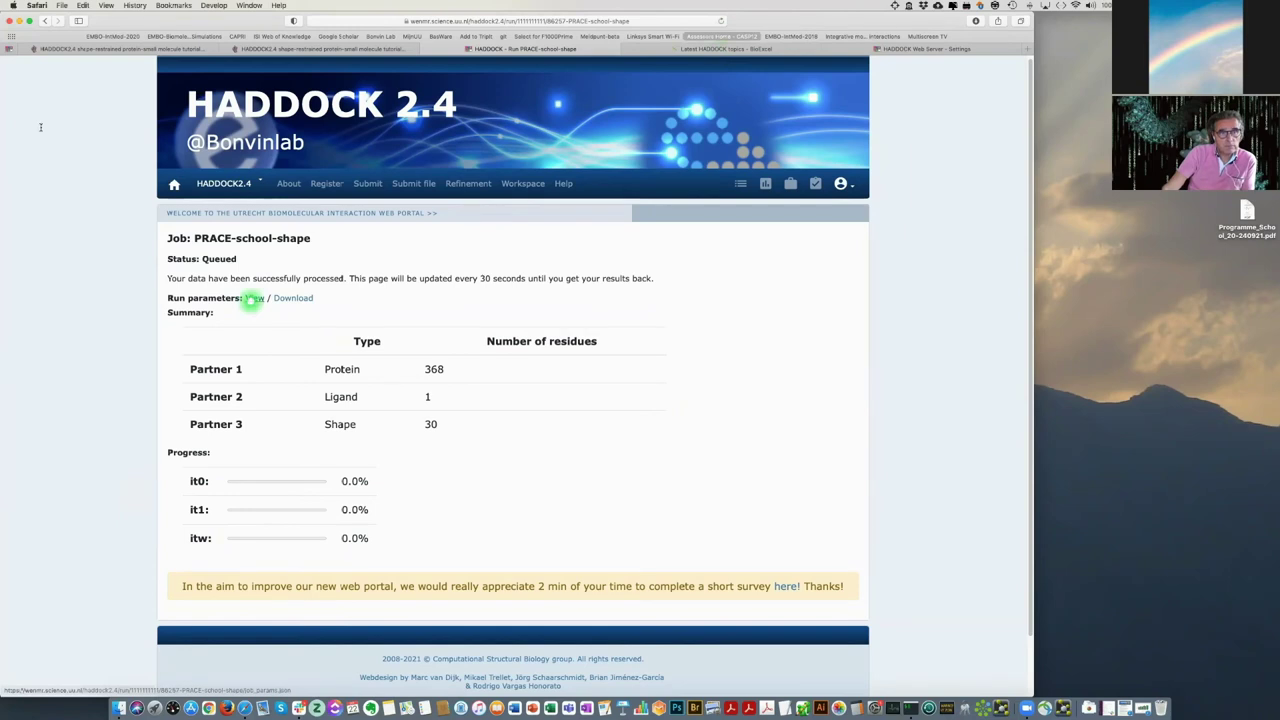
# View the submitted run's parameters and examine the JSON entries, highlighting the inter_rigid line and continuing through the settings and structure data of partner 1.
pyautogui.click(252, 298)
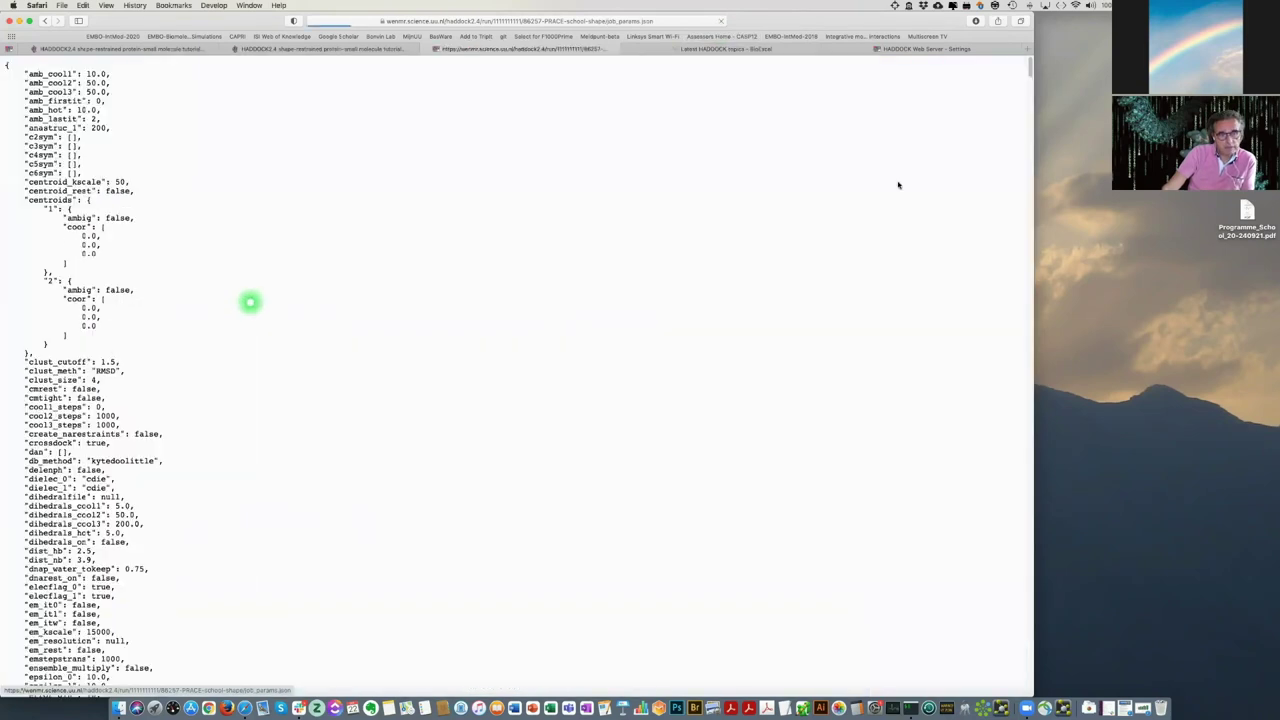
pyautogui.scroll(-15, 988, 204)
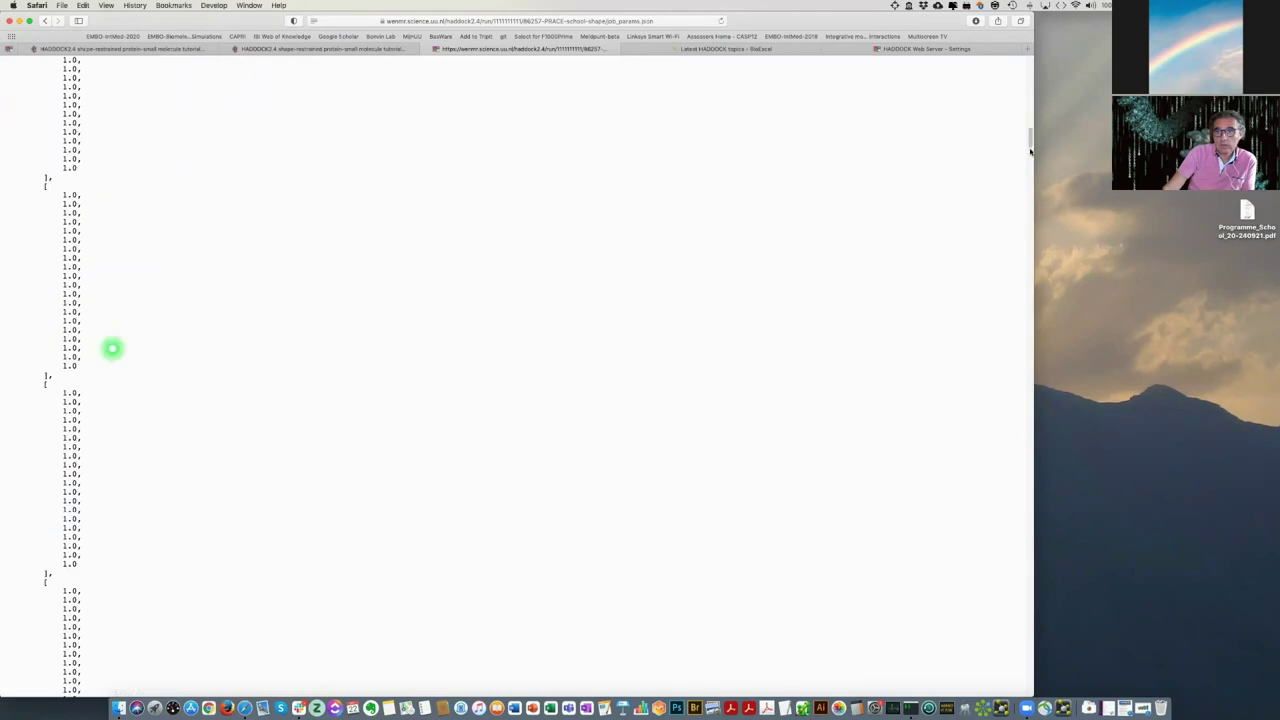
pyautogui.scroll(-2, 1029, 229)
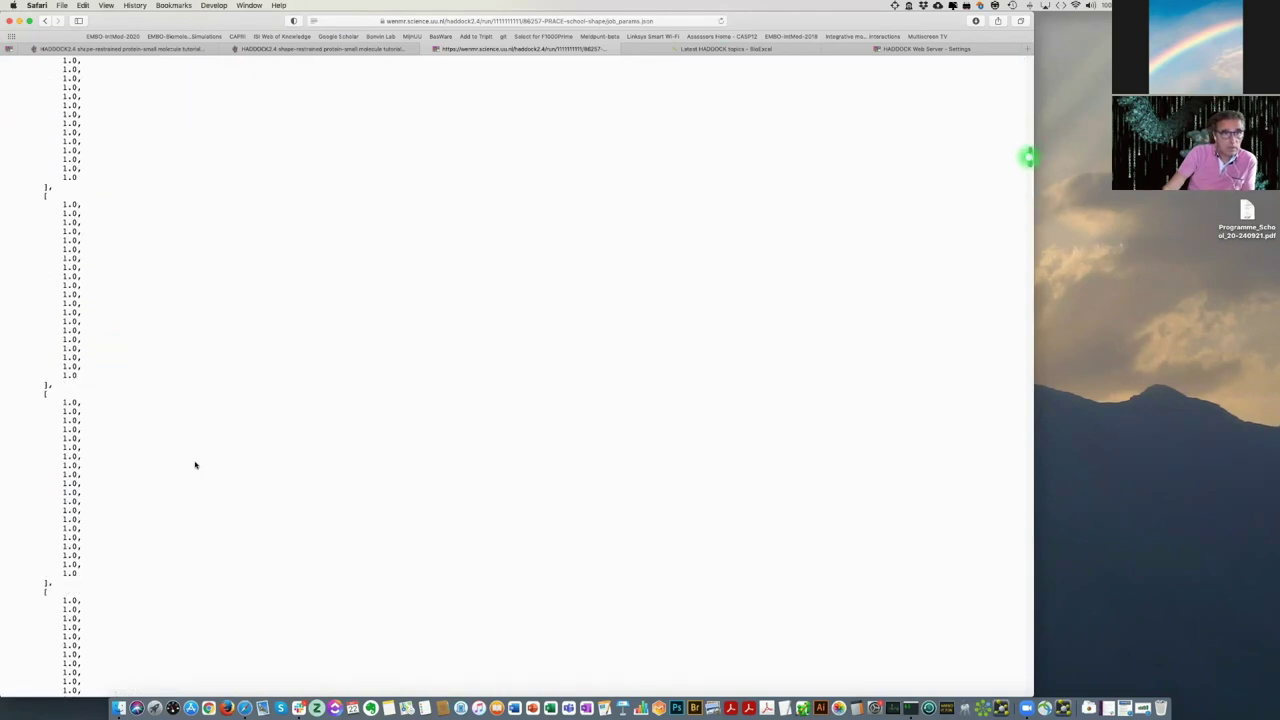
pyautogui.press('Home')
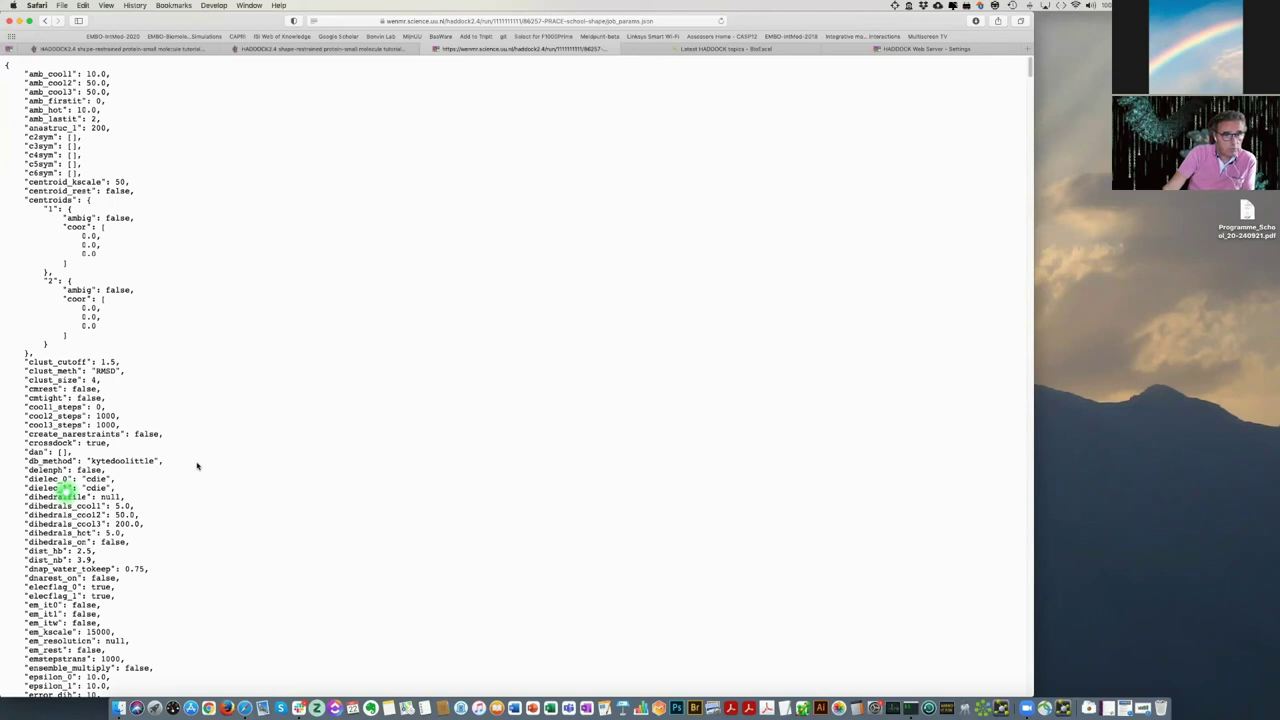
pyautogui.scroll(-5, 197, 466)
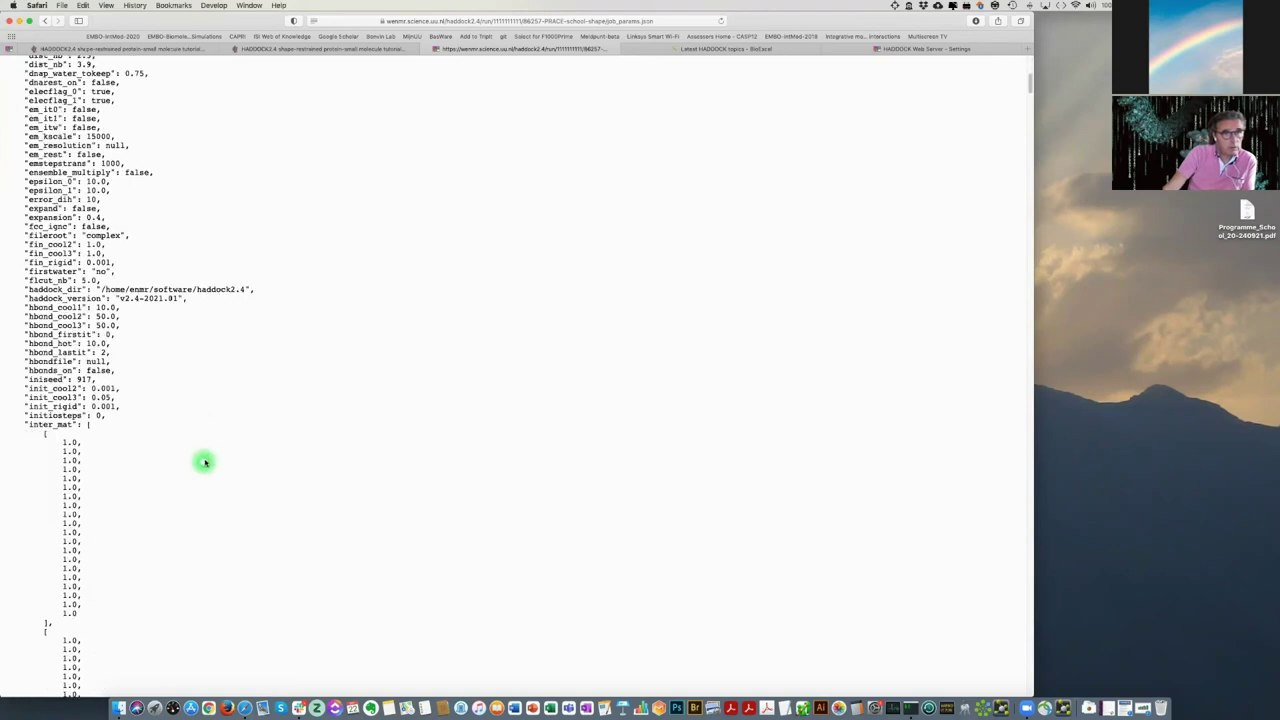
pyautogui.scroll(-1, 204, 462)
pyautogui.scroll(-4, 205, 461)
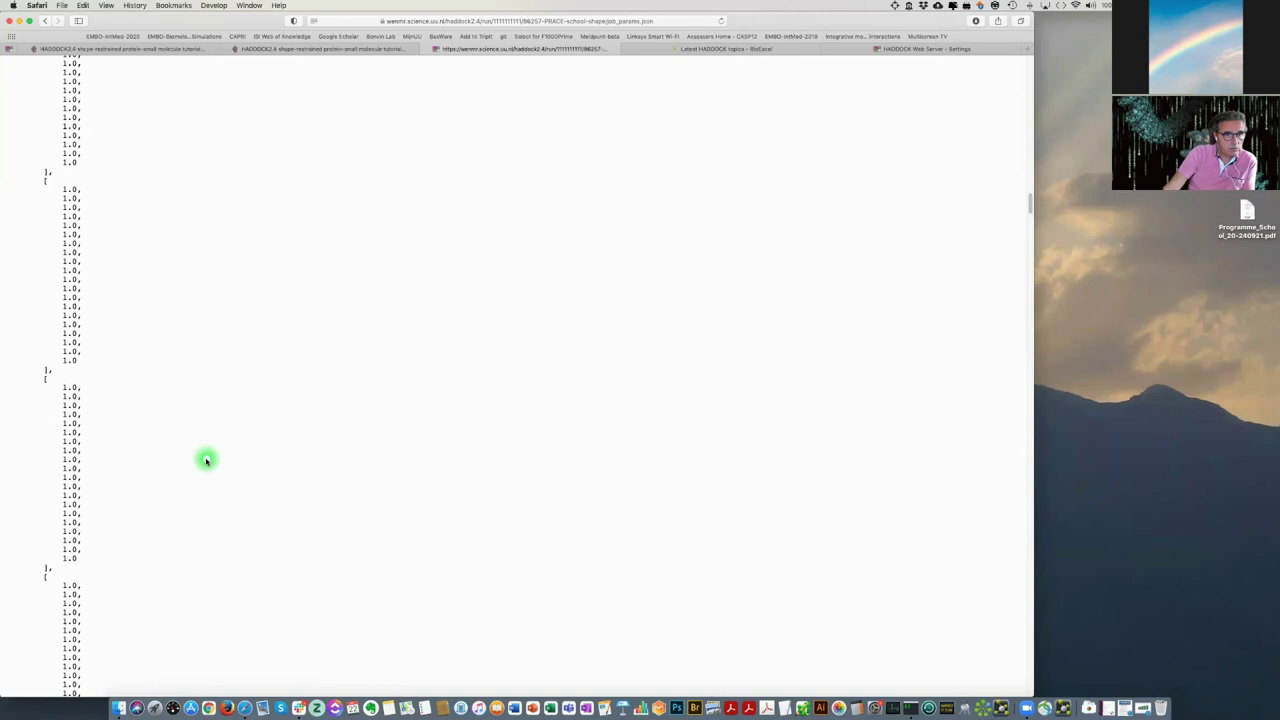
pyautogui.scroll(-2, 31, 382)
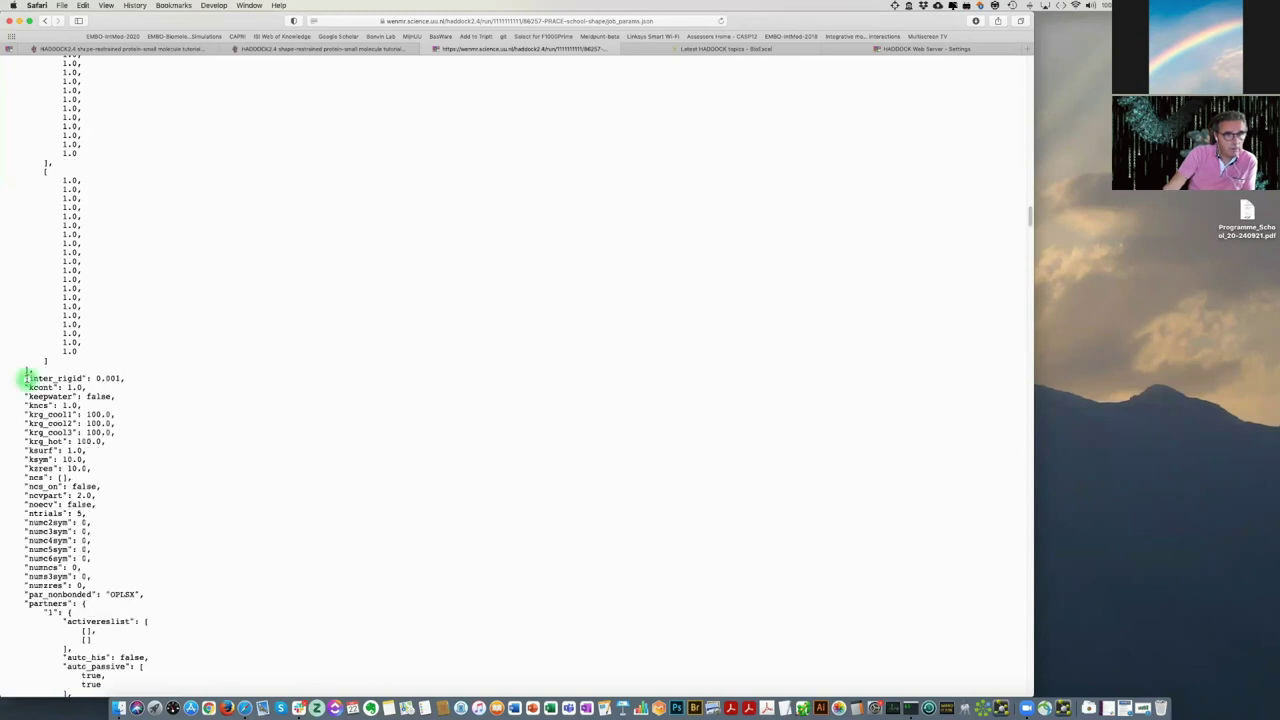
pyautogui.keyDown('shift'); pyautogui.click(128, 378); pyautogui.keyUp('shift')
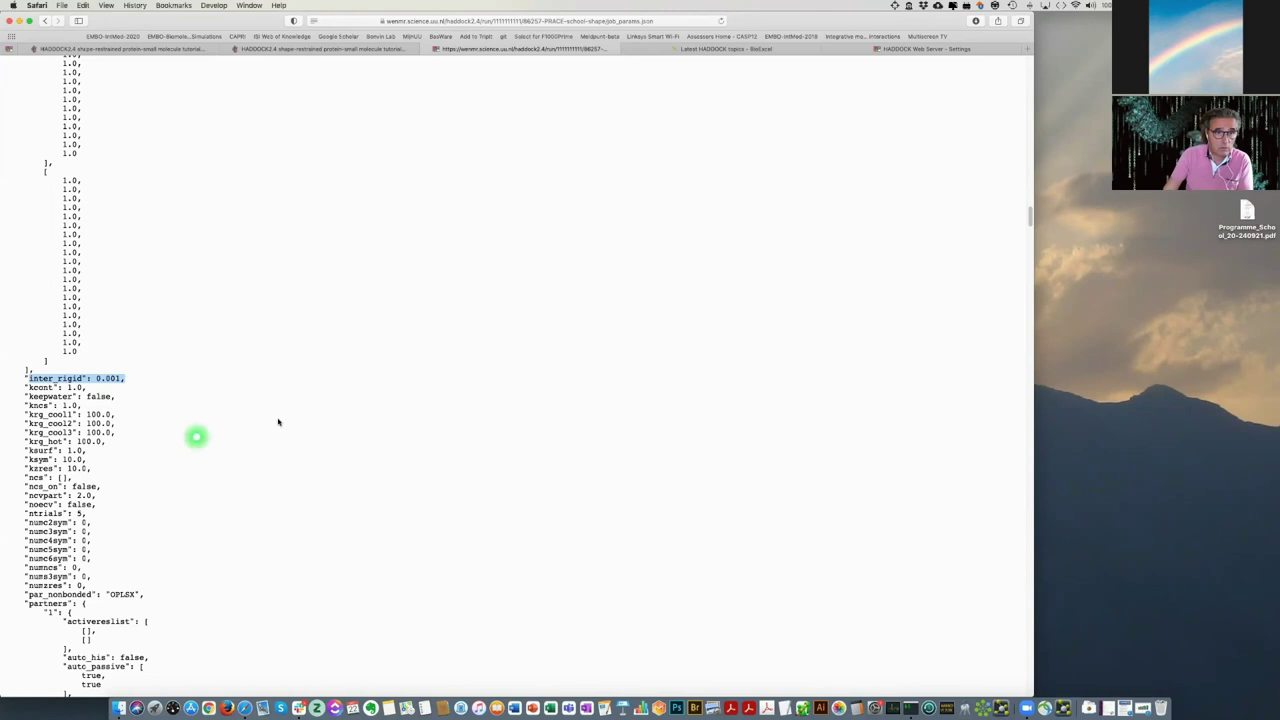
pyautogui.scroll(-5, 304, 393)
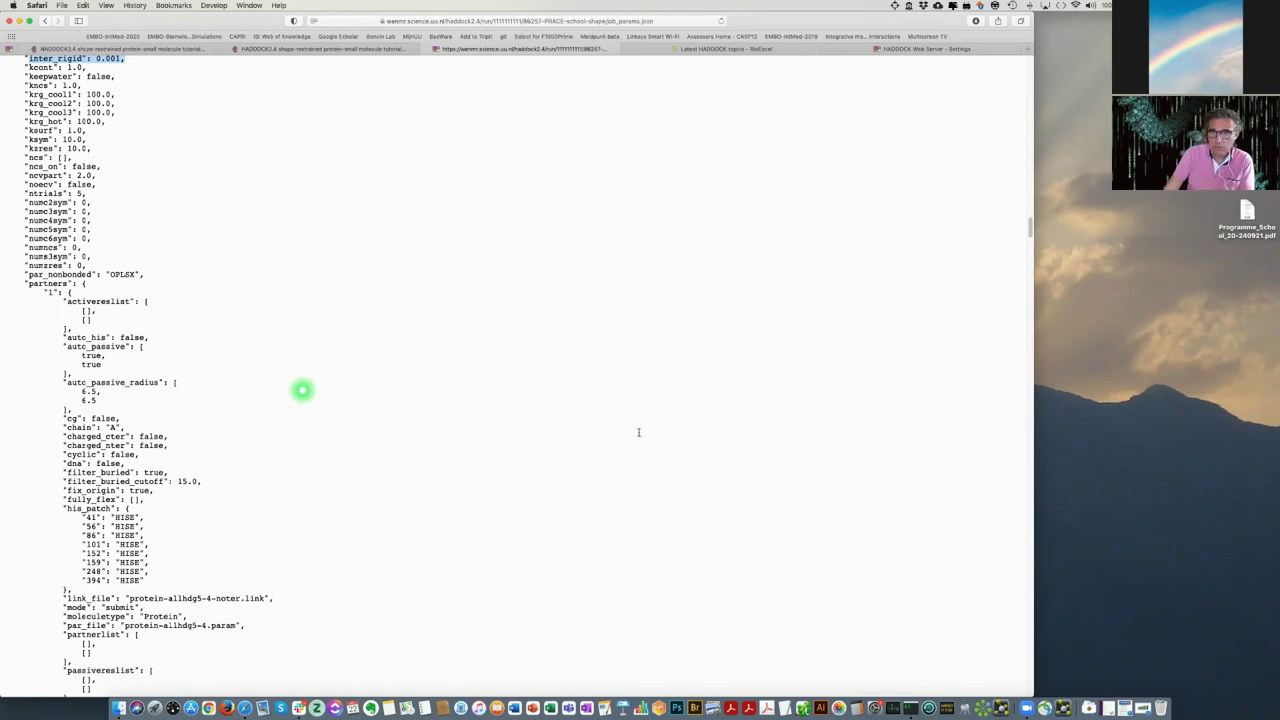
pyautogui.scroll(-5, 827, 359)
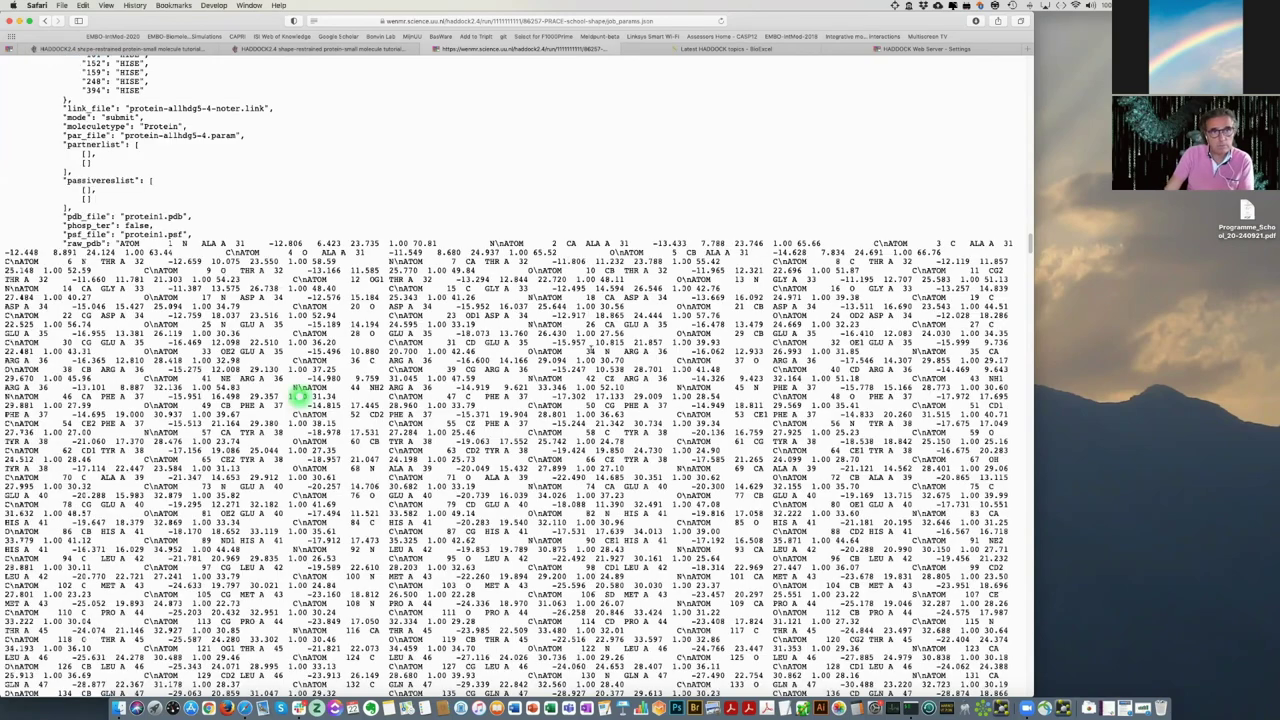